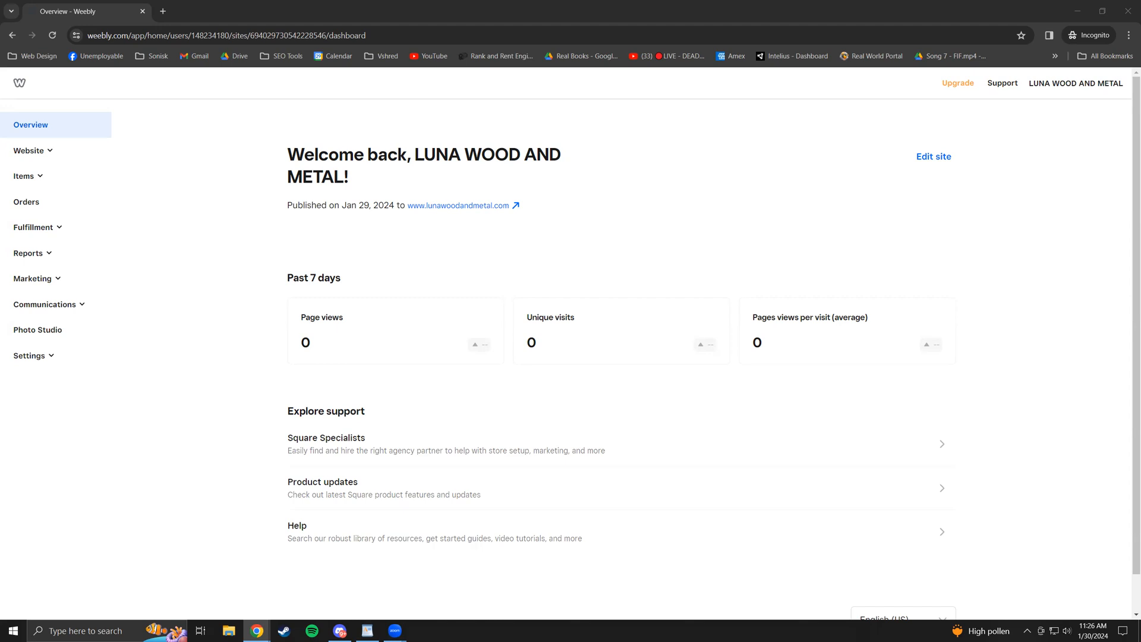
# - Switch to the notes app and back to the browser, clearing stray text selections
pyautogui.hotkey('alt', 'Tab')
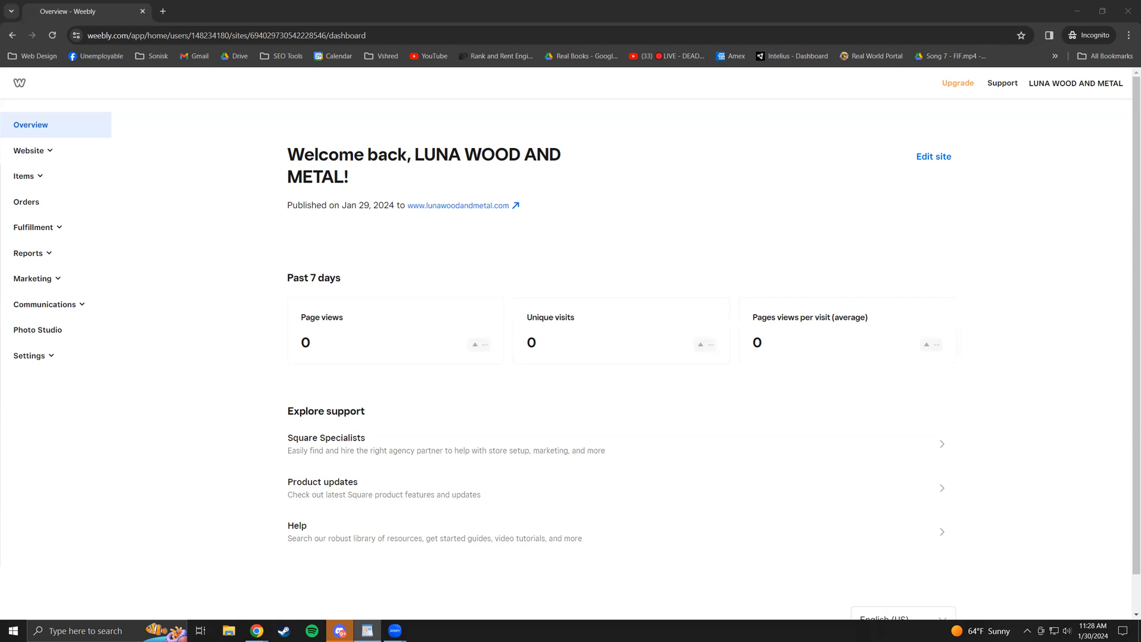
pyautogui.click(195, 265)
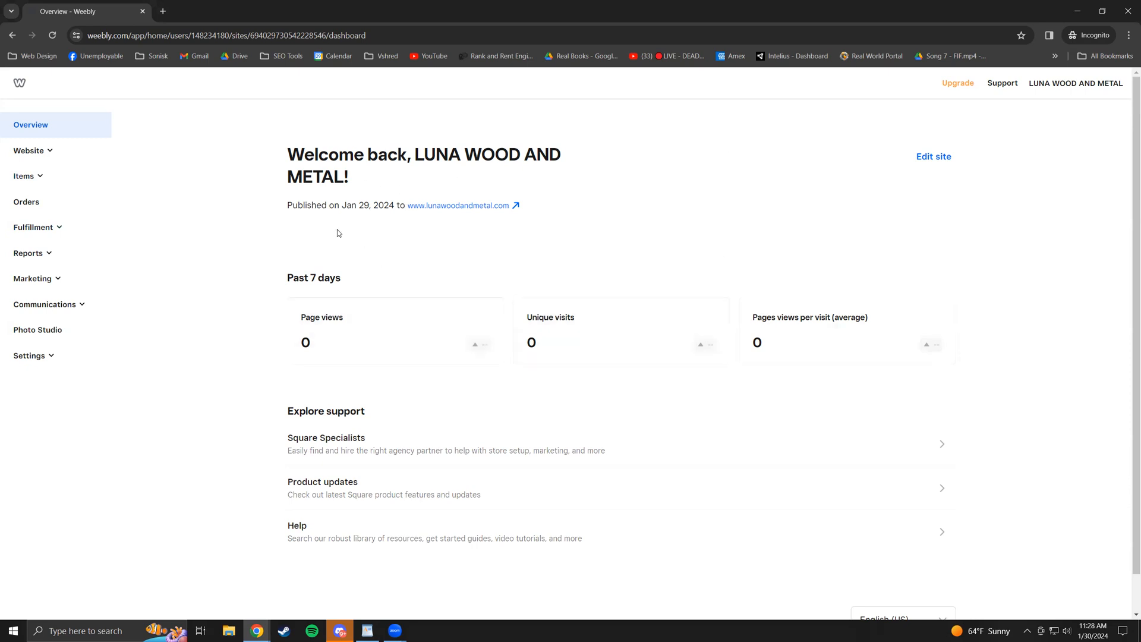
pyautogui.click(395, 202)
pyautogui.moveTo(288, 273); pyautogui.dragTo(346, 317)
pyautogui.click(383, 268)
# - Search 'how to edit a weebly site' in a new tab, filter to videos, then close it
pyautogui.click(162, 11)
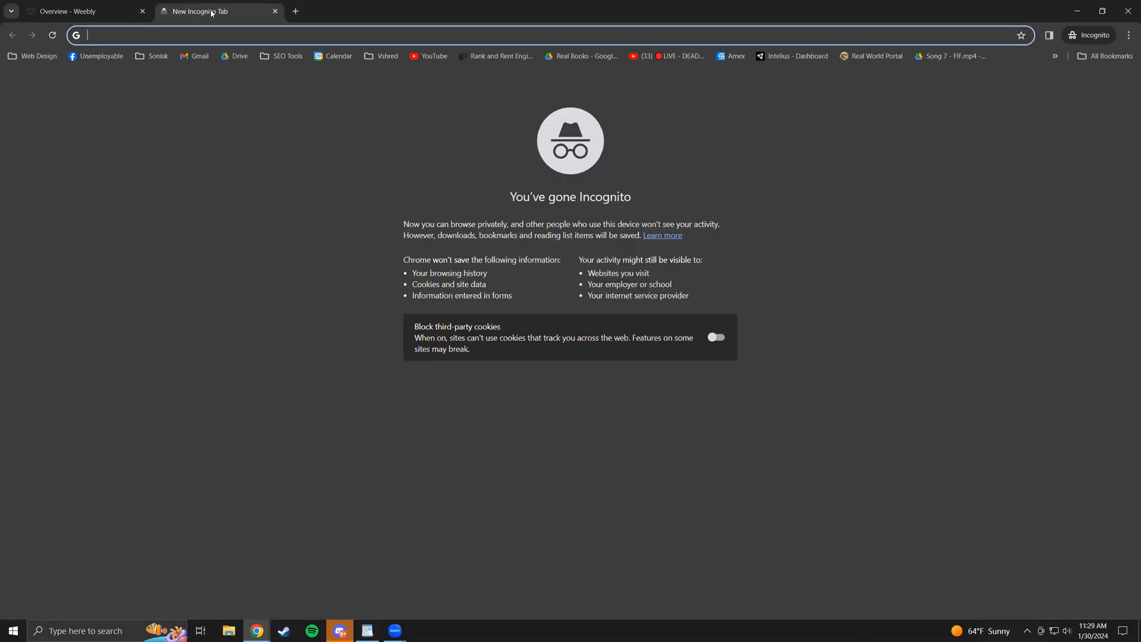
pyautogui.write('how to edit ')
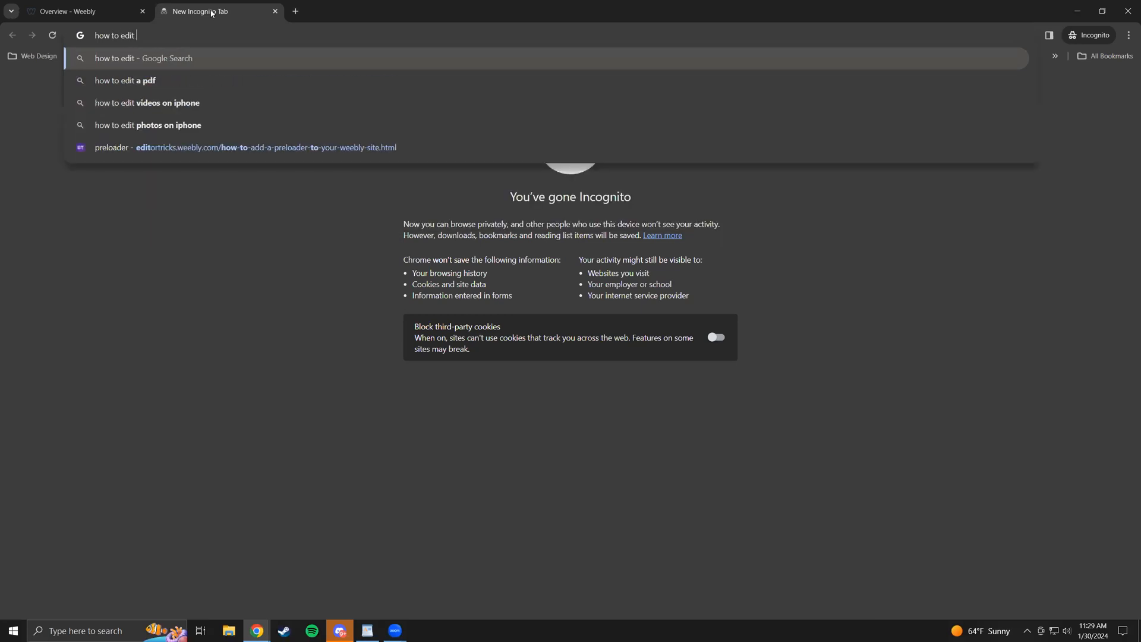
pyautogui.write('a weebly ')
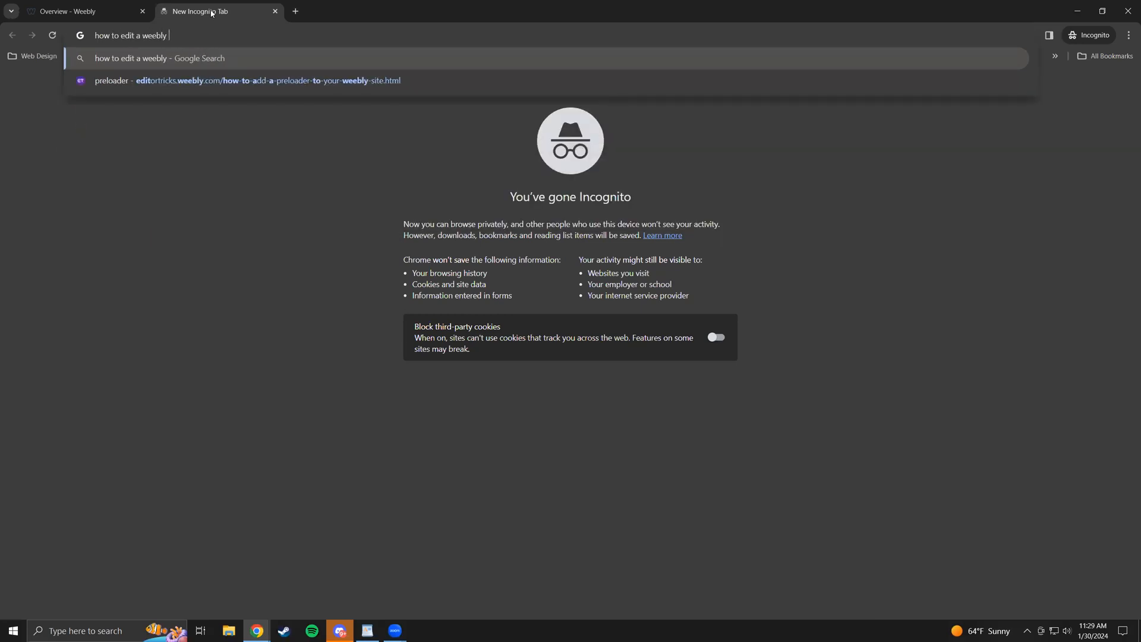
pyautogui.write('site')
pyautogui.press('Return')
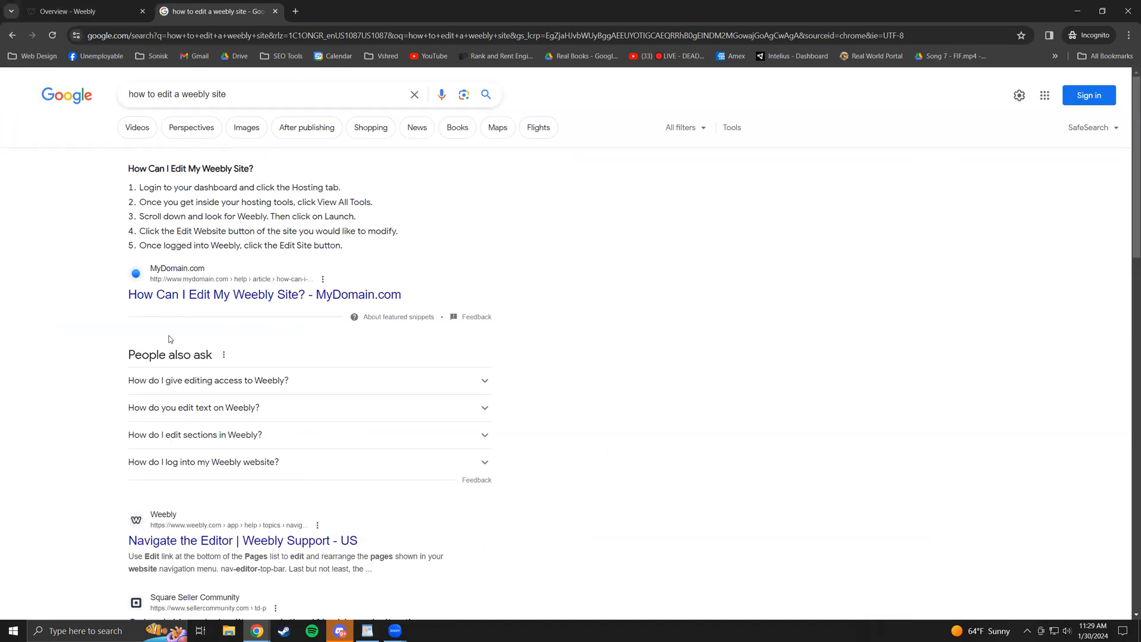
pyautogui.click(135, 129)
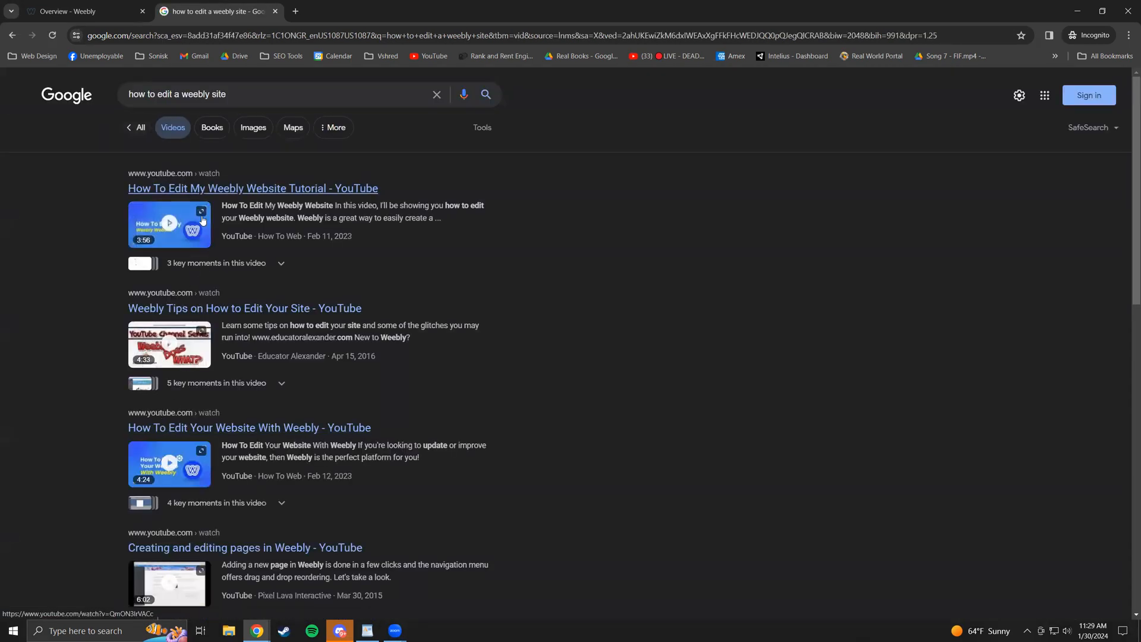
pyautogui.click(275, 11)
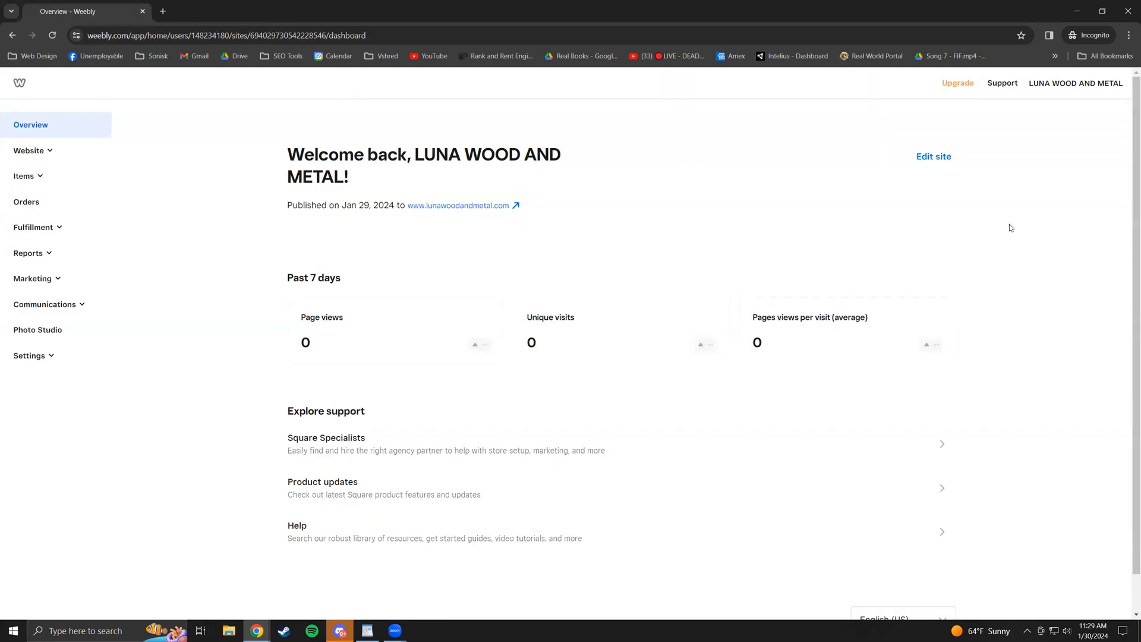
# - Open and close the account options, expand Website, and go to Domains
pyautogui.click(1050, 89)
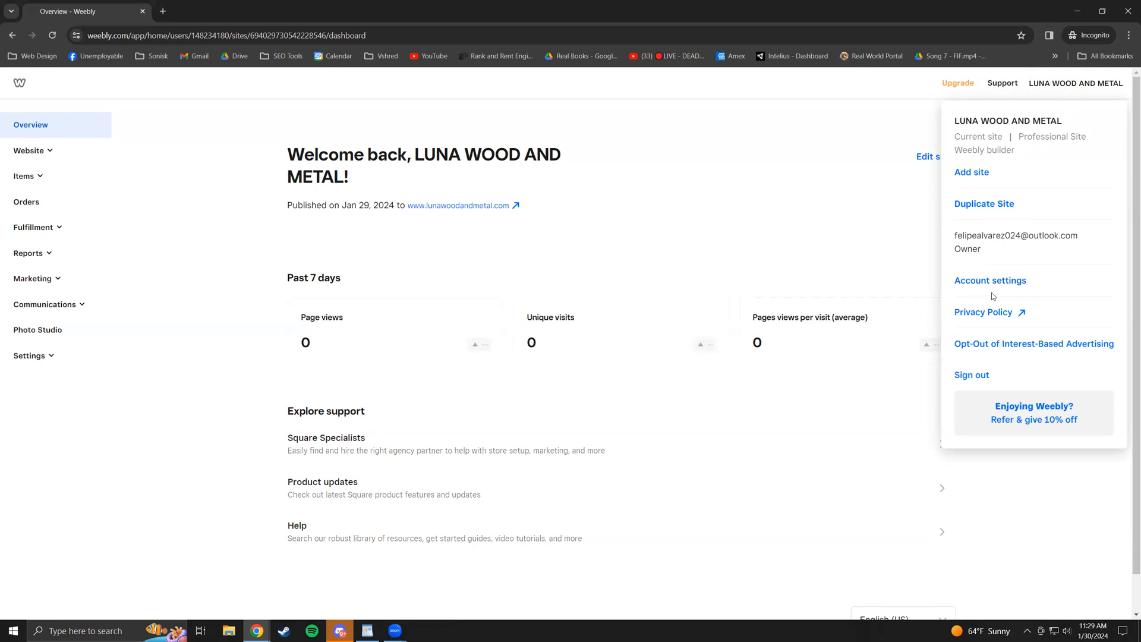
pyautogui.click(867, 208)
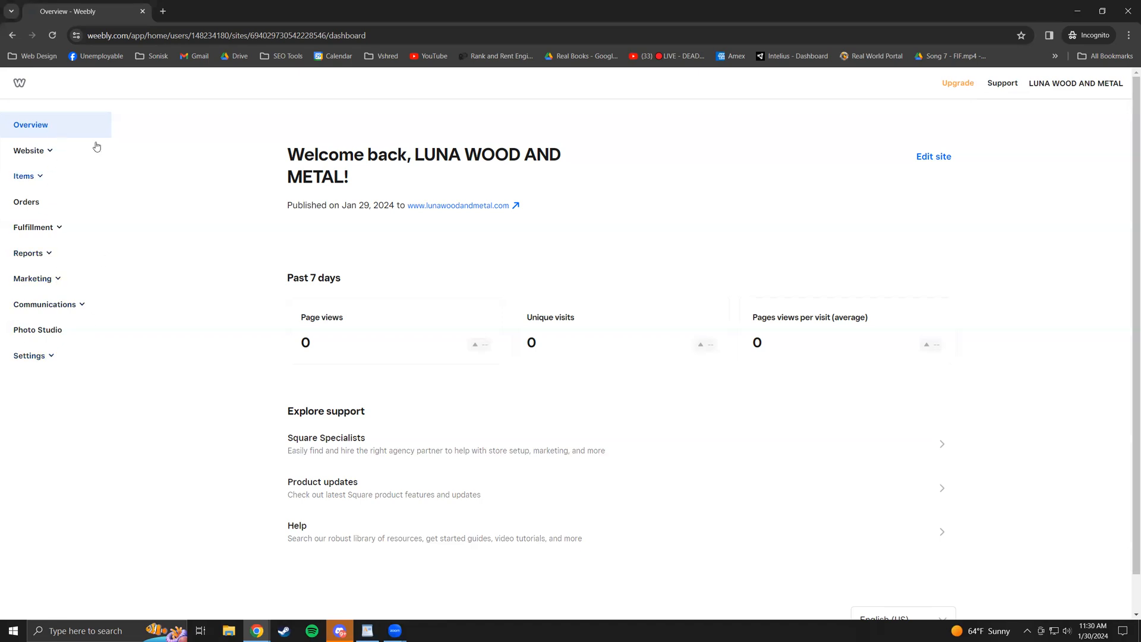
pyautogui.click(56, 156)
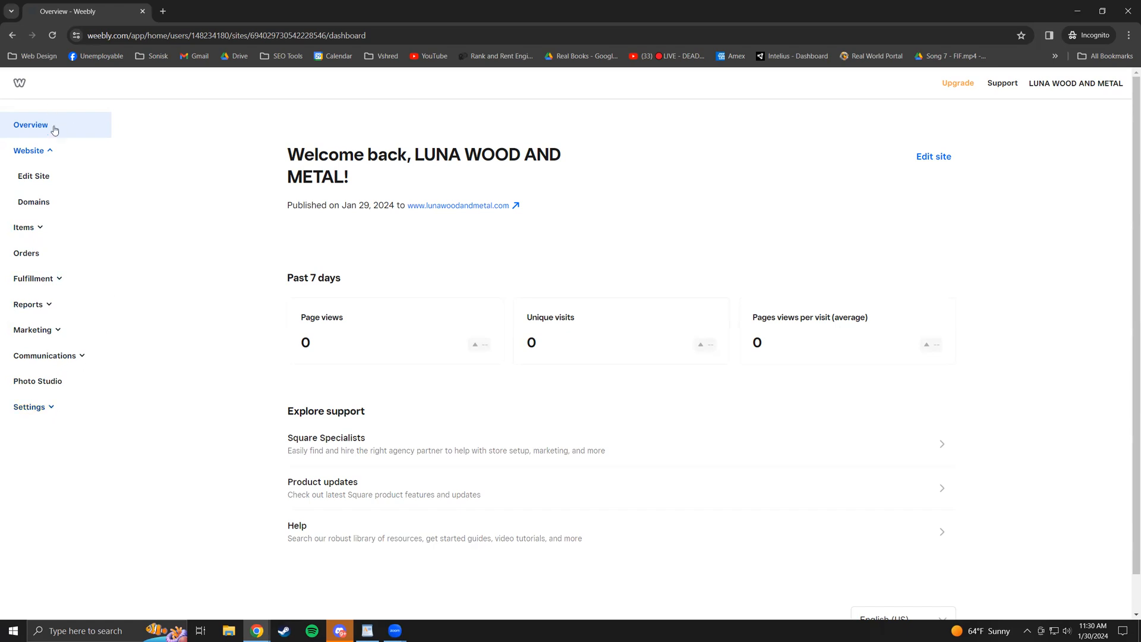
pyautogui.click(33, 202)
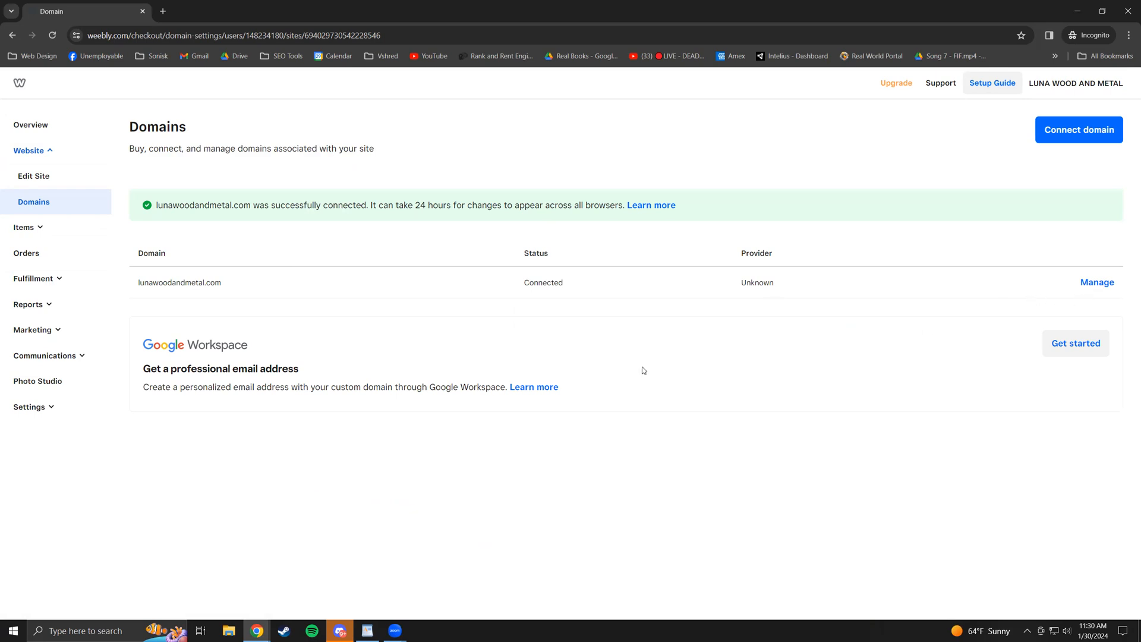
# - Highlight the lunawoodandmetal.com domain name, then bring up its Manage choices
pyautogui.moveTo(185, 387); pyautogui.dragTo(247, 370)
pyautogui.click(245, 367)
pyautogui.moveTo(156, 284); pyautogui.dragTo(232, 280)
pyautogui.click(232, 280)
pyautogui.doubleClick(185, 282)
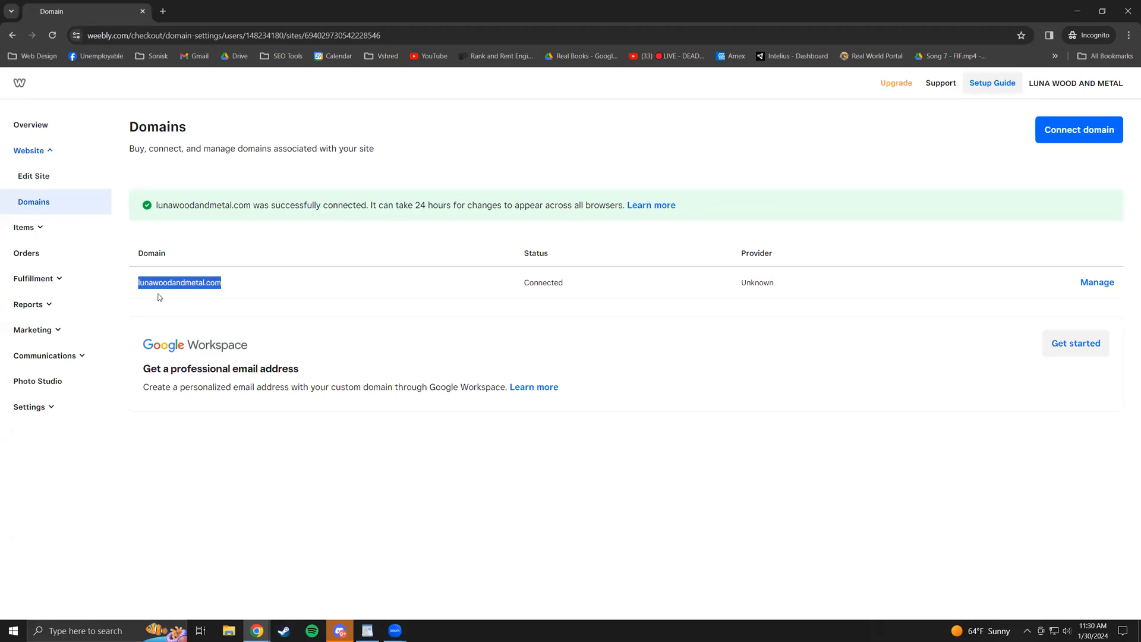
pyautogui.click(386, 345)
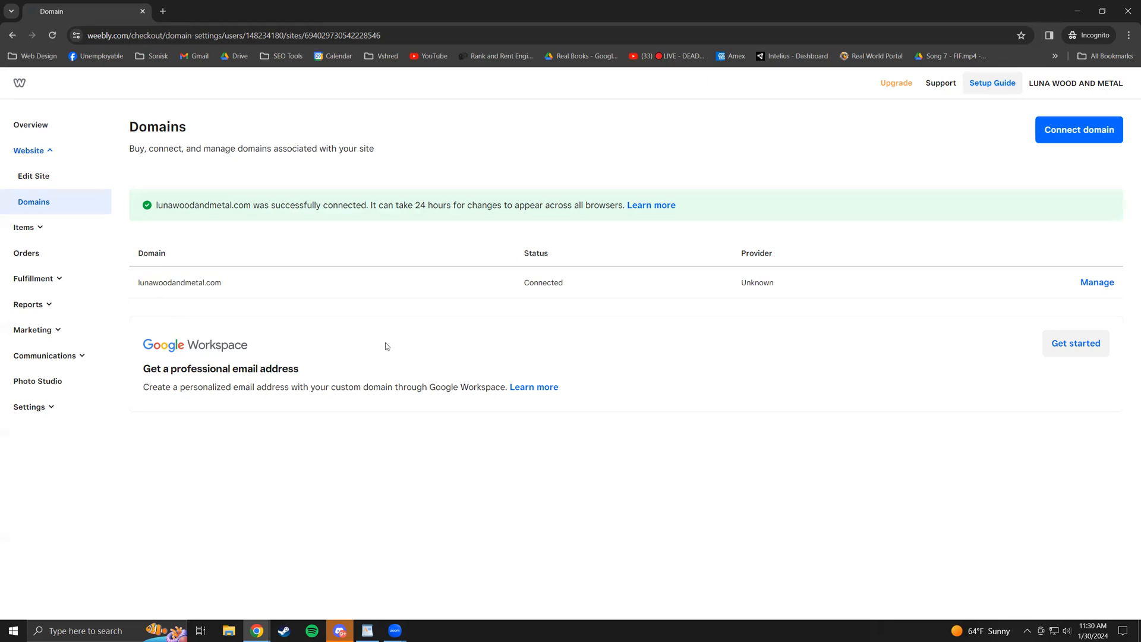
pyautogui.moveTo(173, 285); pyautogui.dragTo(169, 284)
pyautogui.click(176, 286)
pyautogui.moveTo(173, 282); pyautogui.dragTo(186, 287)
pyautogui.click(196, 284)
pyautogui.click(1097, 284)
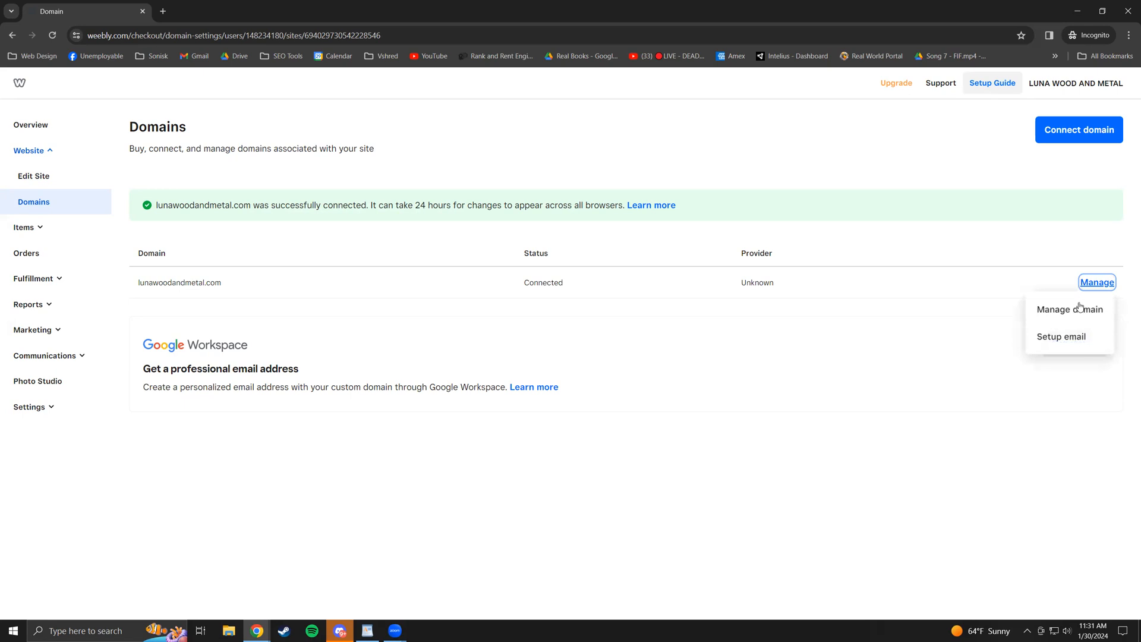
# - Set lunawoodandmetal.com's destination to the LUNA WOOD AND METAL site, save, and finish
pyautogui.click(1080, 308)
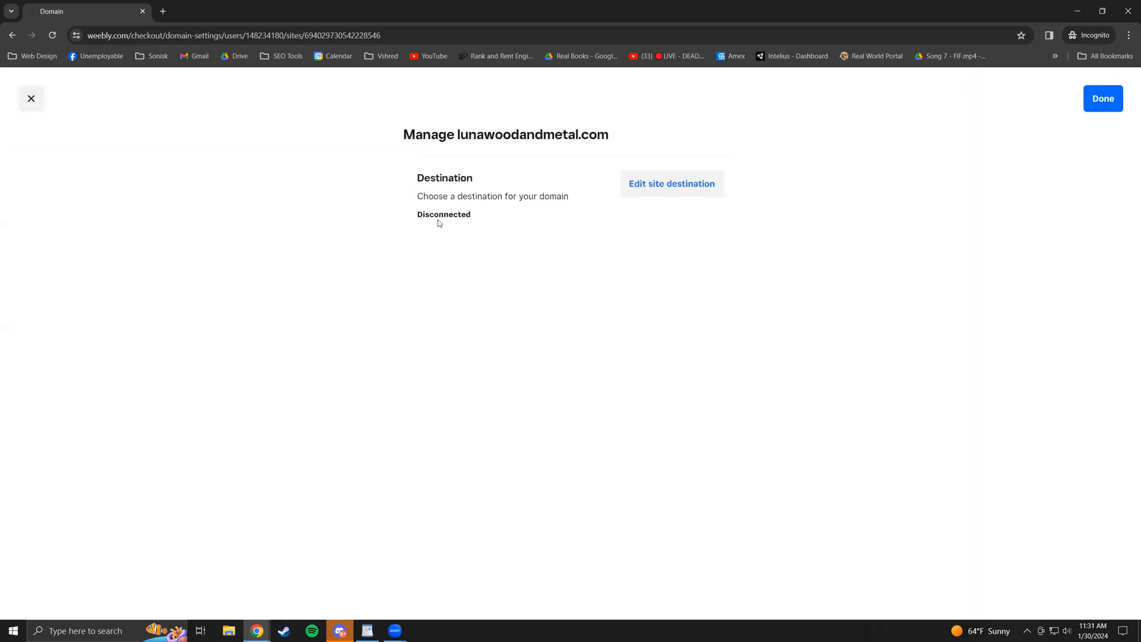
pyautogui.click(693, 184)
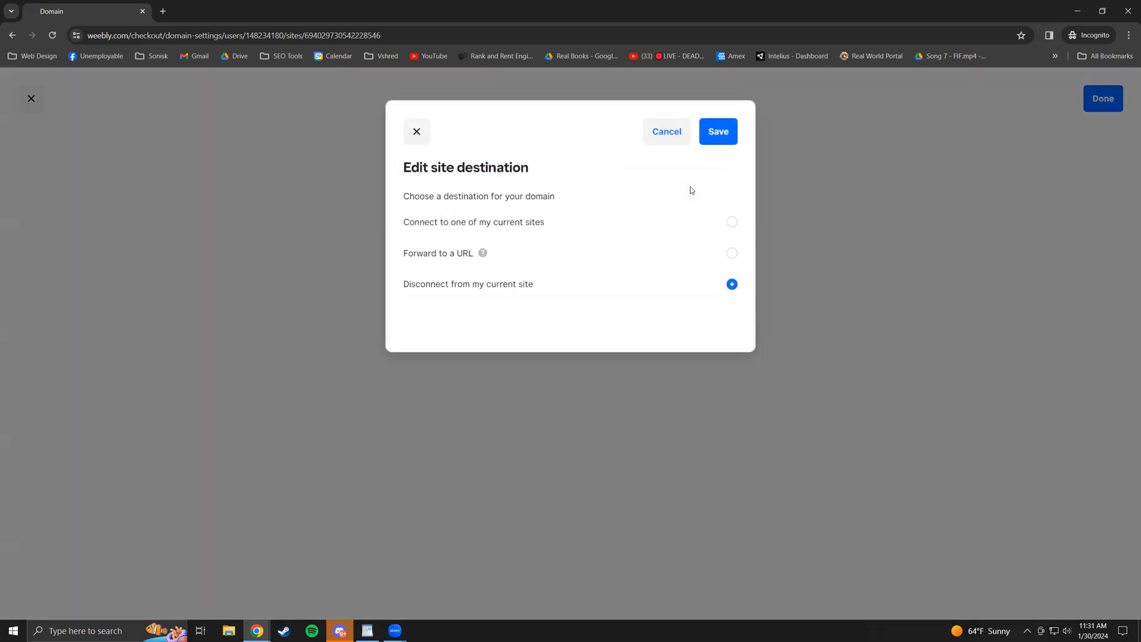
pyautogui.click(731, 223)
pyautogui.click(676, 251)
pyautogui.click(610, 284)
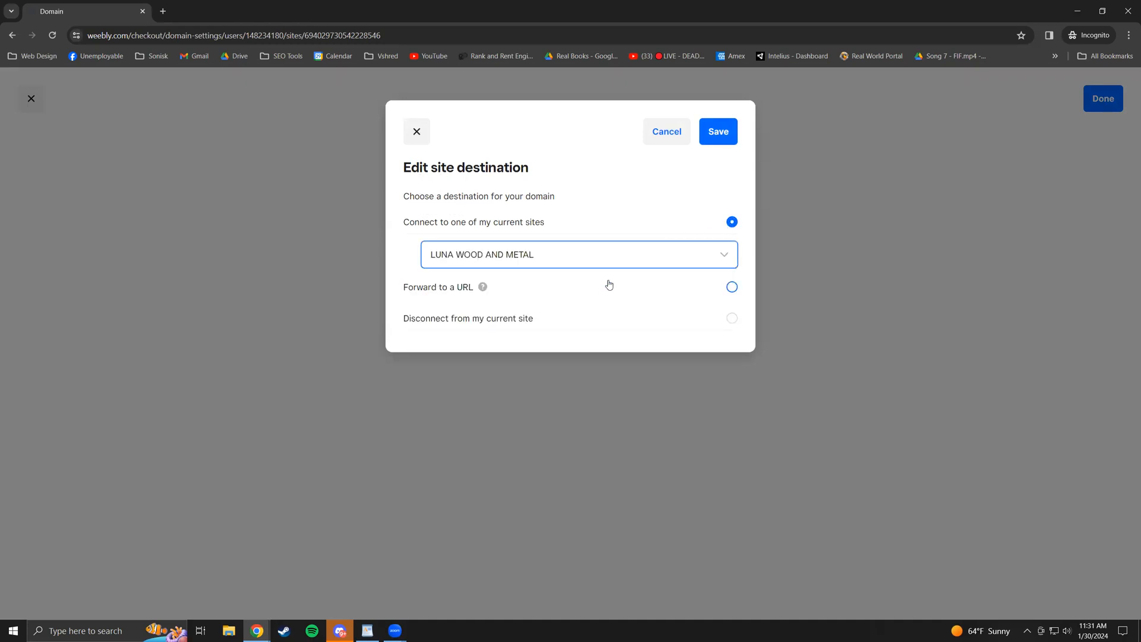
pyautogui.click(720, 133)
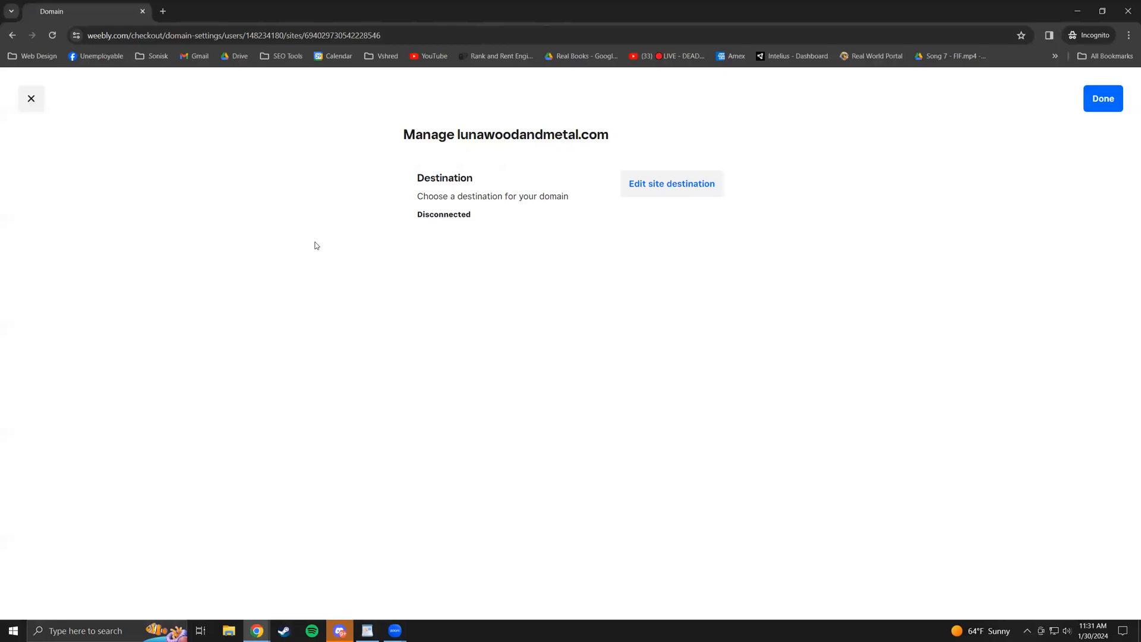
pyautogui.click(1103, 99)
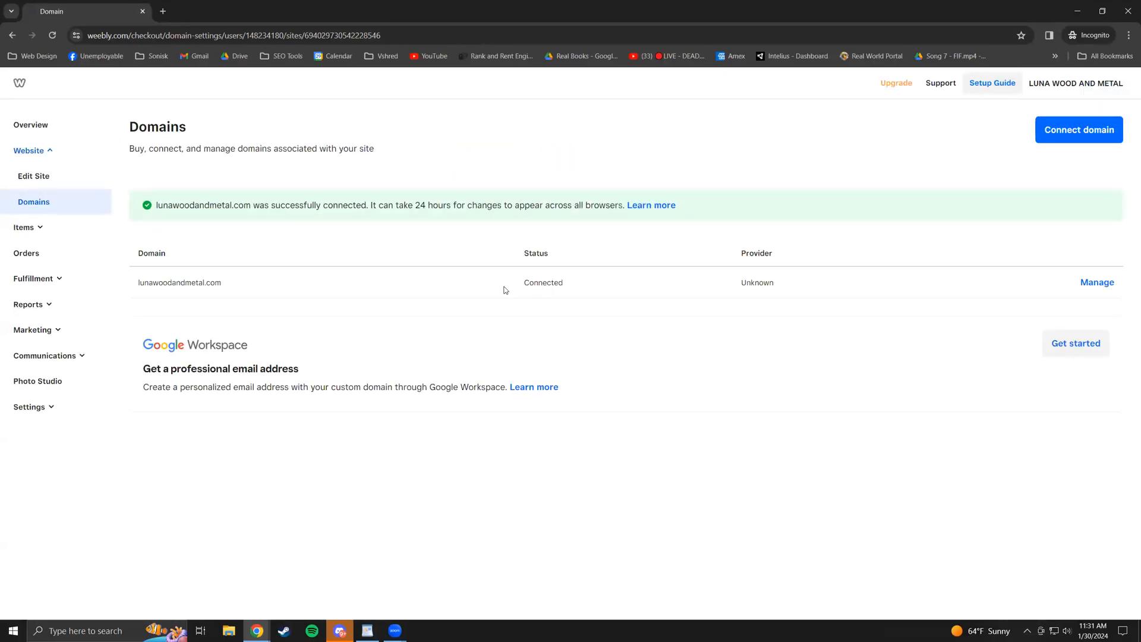
# - Go to the Website overview and launch the editor for LUNA WOOD AND METAL
pyautogui.click(39, 183)
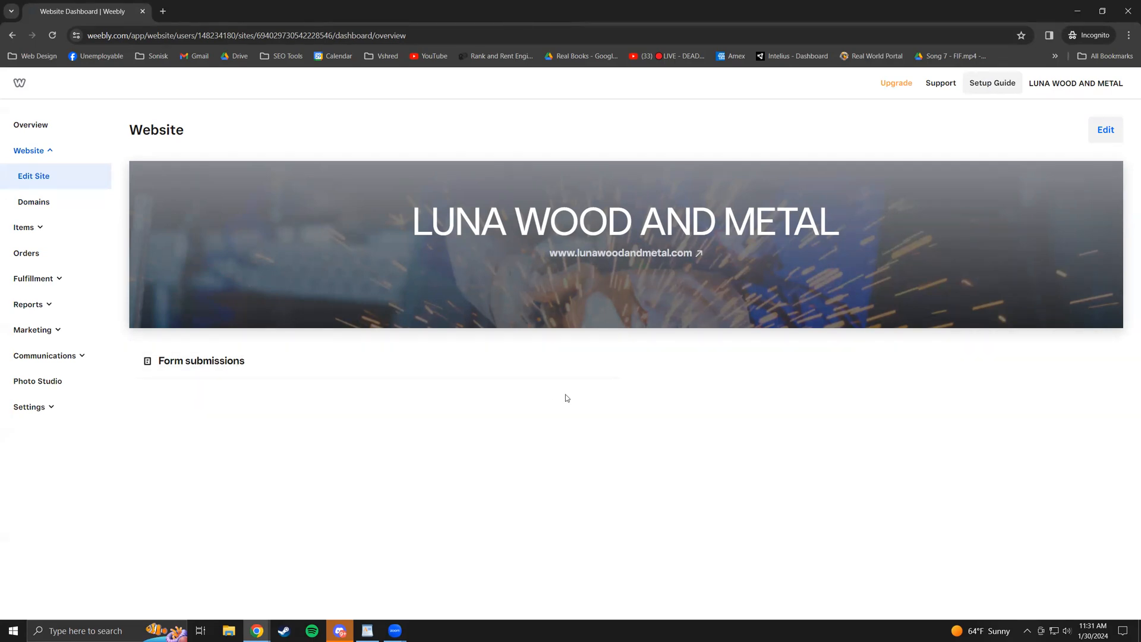
pyautogui.click(1103, 132)
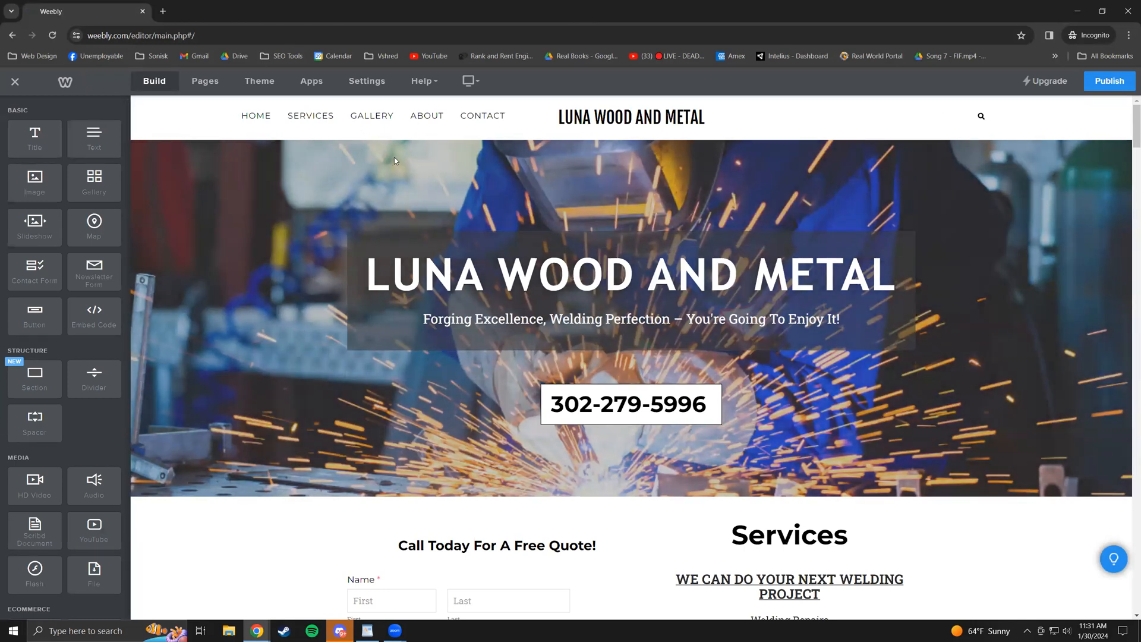
pyautogui.click(660, 283)
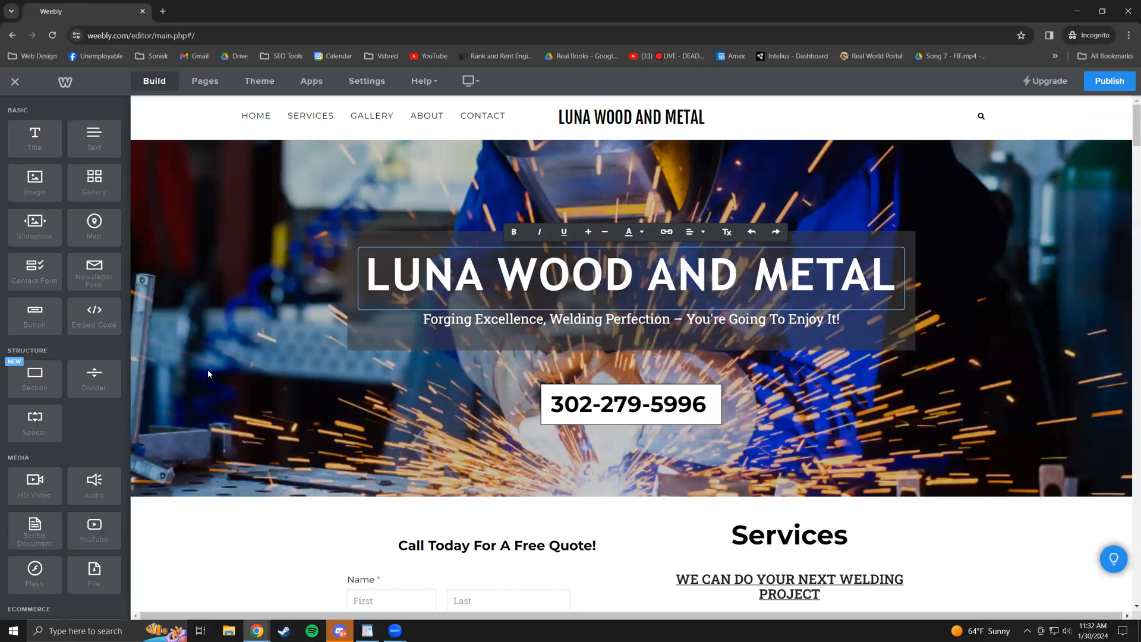
pyautogui.click(274, 546)
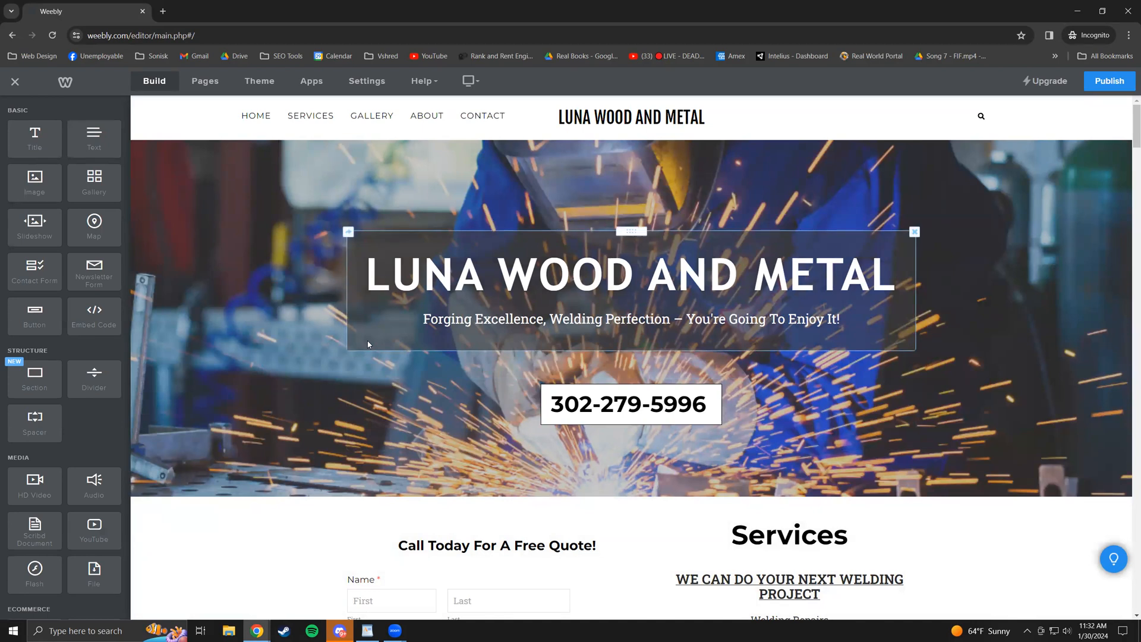
# - Edit the hero title, trying '&' before restoring 'AND'
pyautogui.click(416, 278)
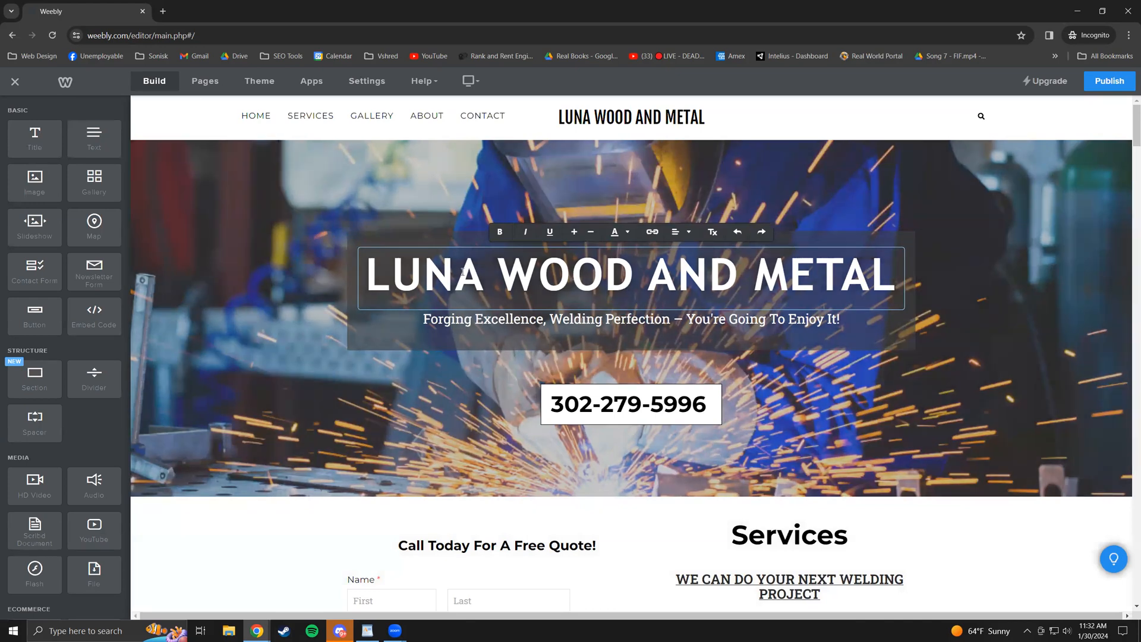
pyautogui.moveTo(738, 275)
pyautogui.mouseDown()
pyautogui.moveTo(656, 275)
pyautogui.moveTo(739, 277)
pyautogui.mouseUp()
pyautogui.click(605, 273)
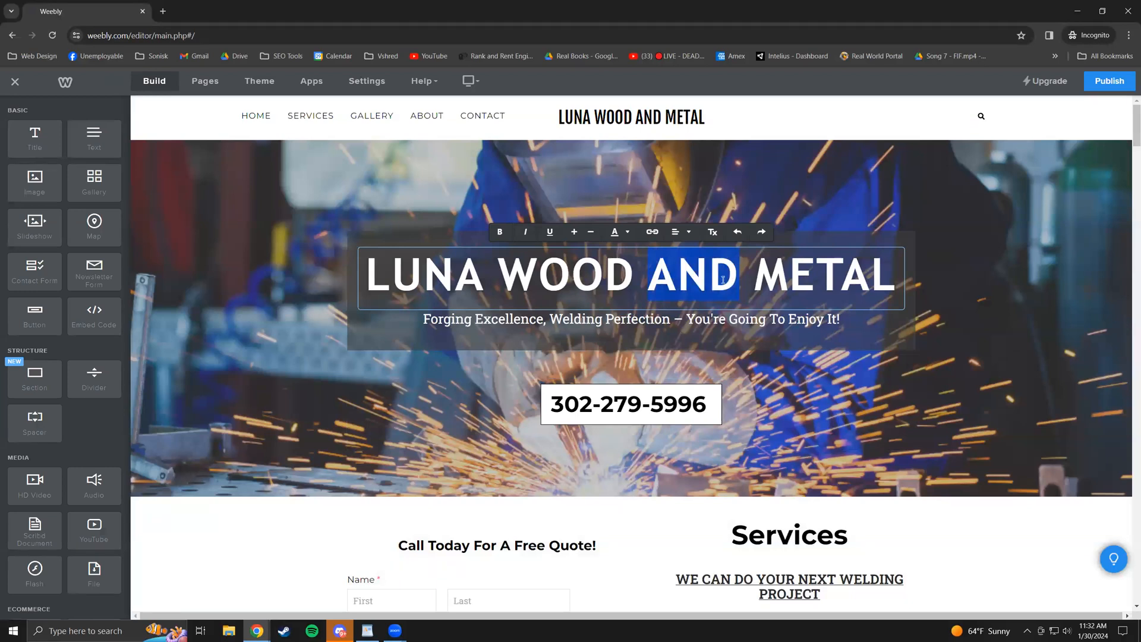
pyautogui.write('&')
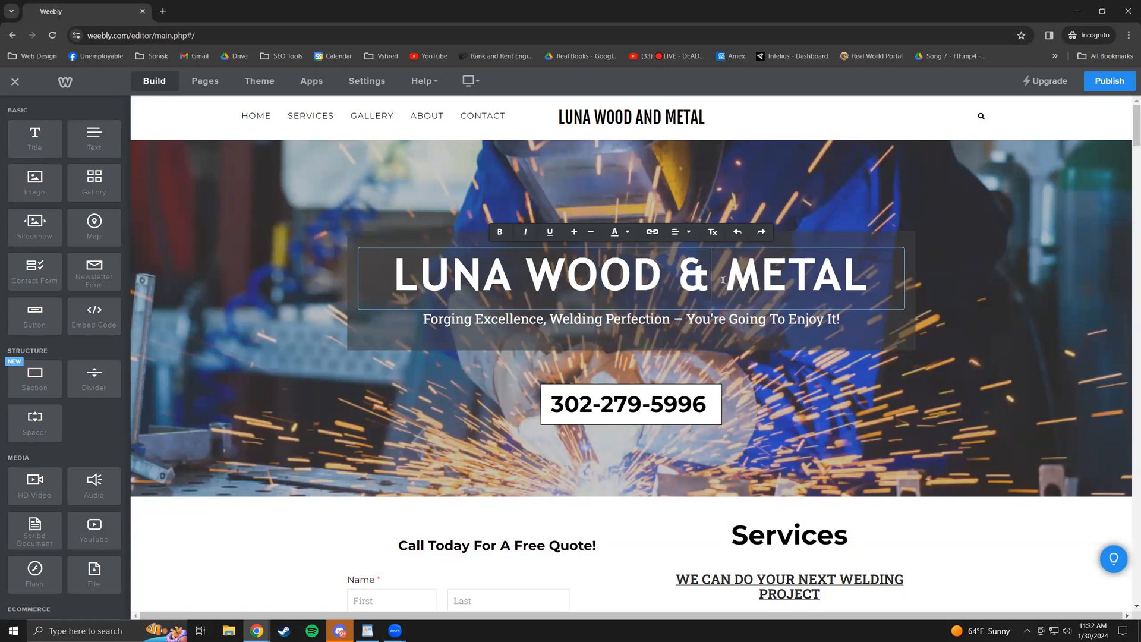
pyautogui.press('BackSpace')
pyautogui.write('AND')
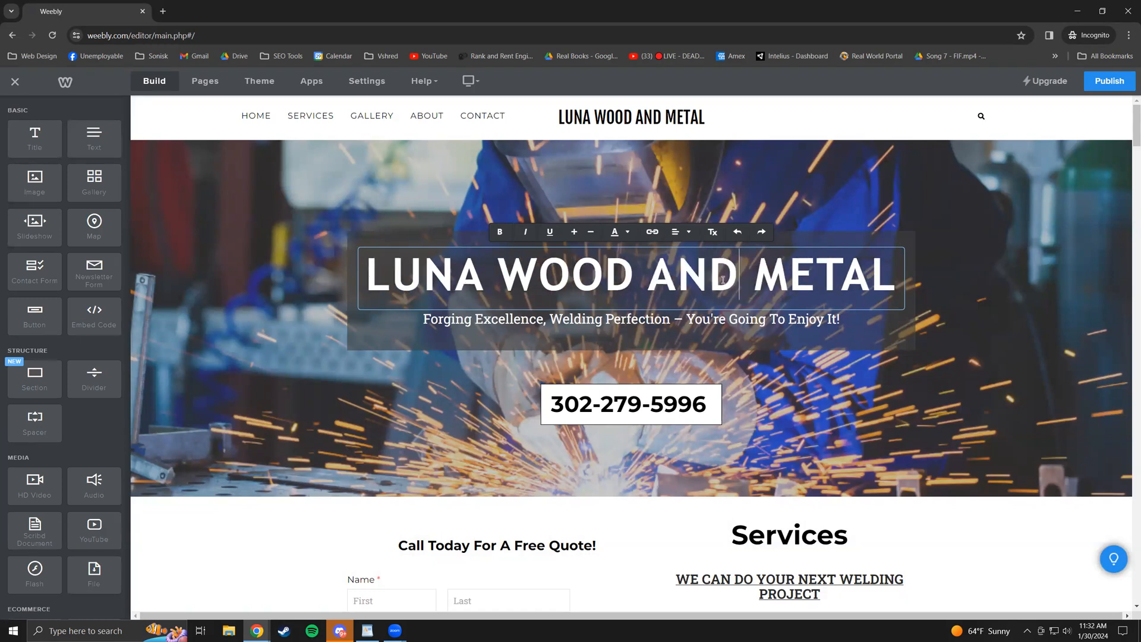
pyautogui.click(611, 353)
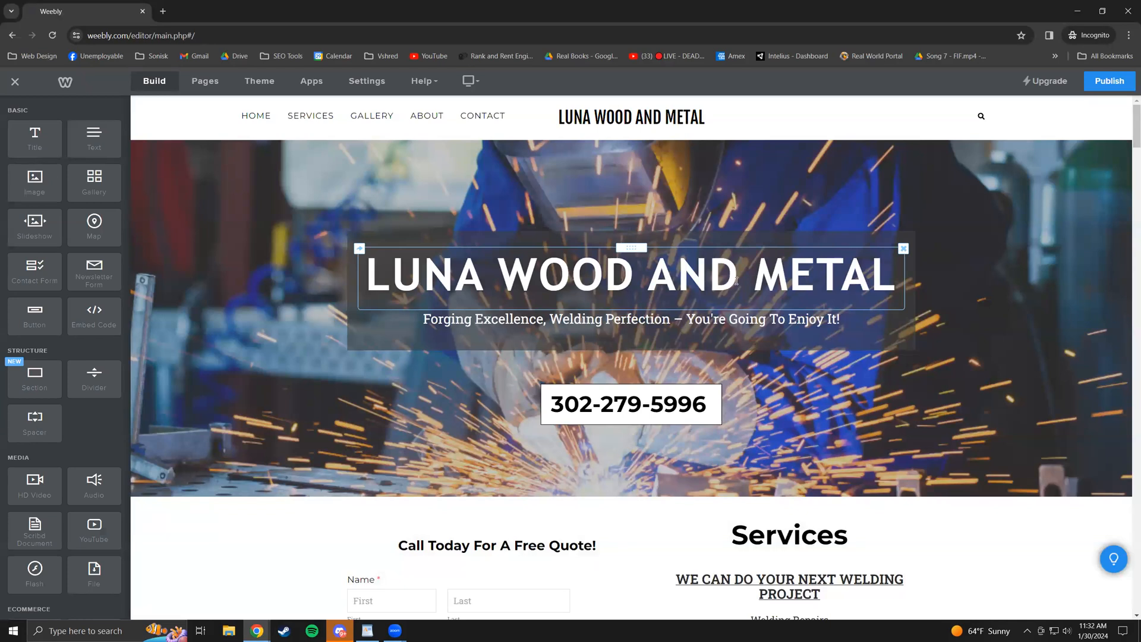
# - Replace 'AND' with '&' so the title reads 'LUNA WOOD & METAL'
pyautogui.click(737, 281)
pyautogui.moveTo(737, 281); pyautogui.dragTo(664, 284)
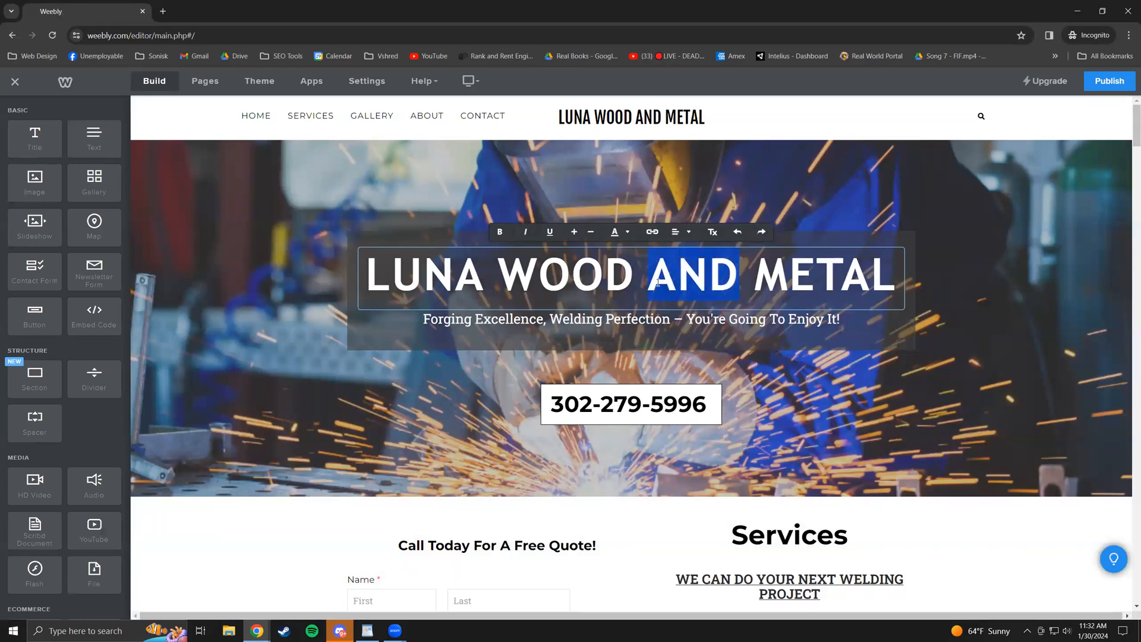
pyautogui.write('&')
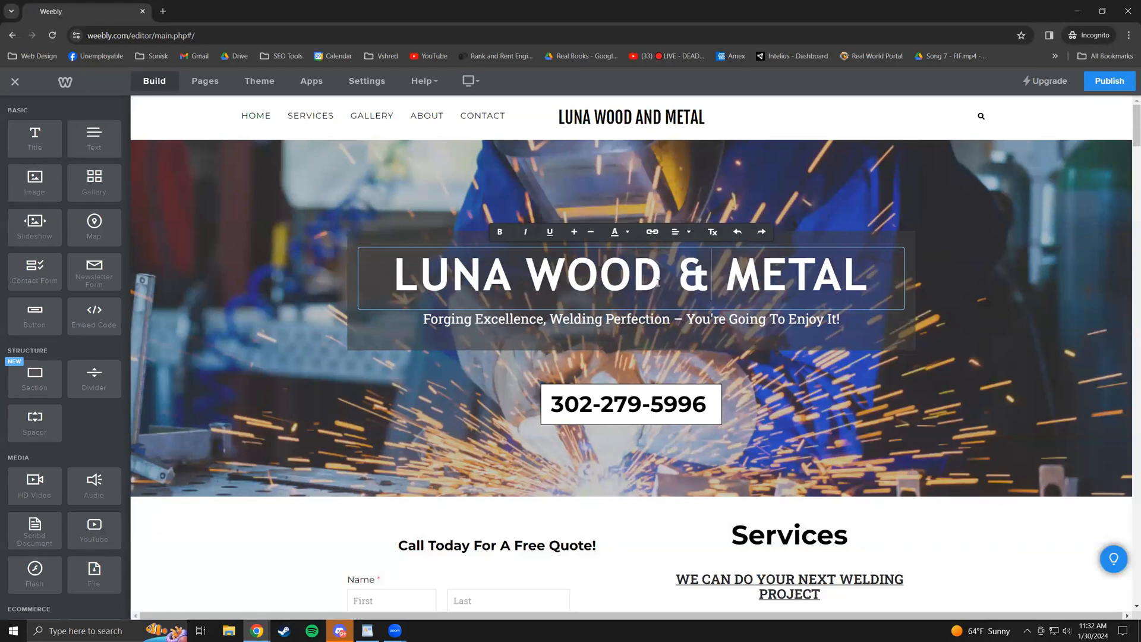
pyautogui.click(607, 314)
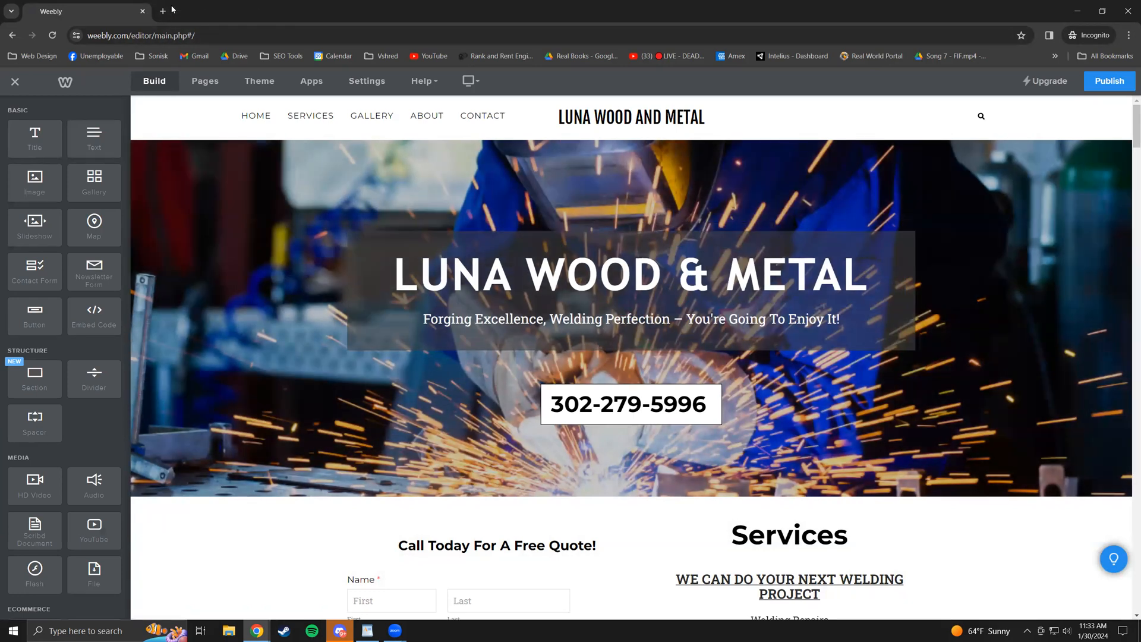
# - Open the live lunawoodandmetal.com site in a new tab alongside the Weebly editor
pyautogui.click(162, 11)
pyautogui.write('l')
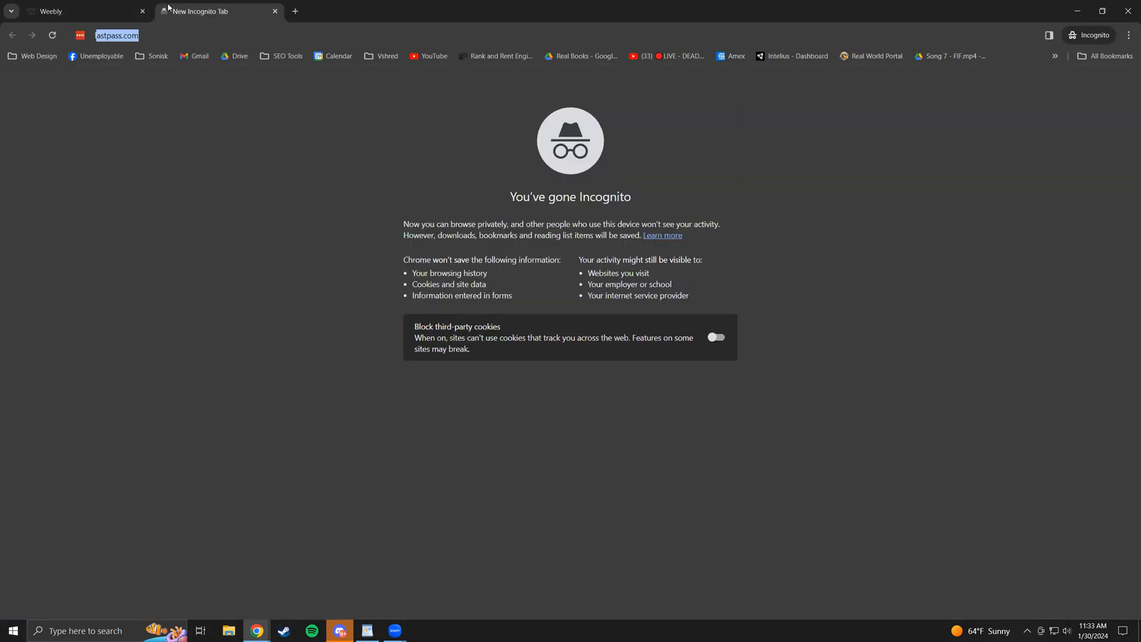
pyautogui.write('unawoodan')
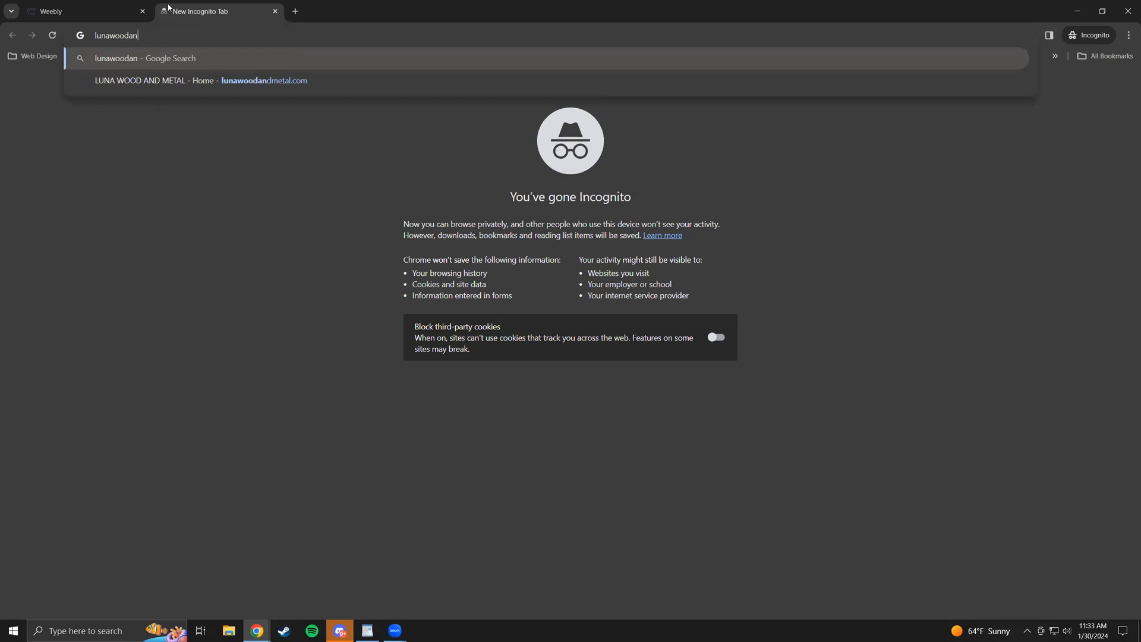
pyautogui.click(240, 83)
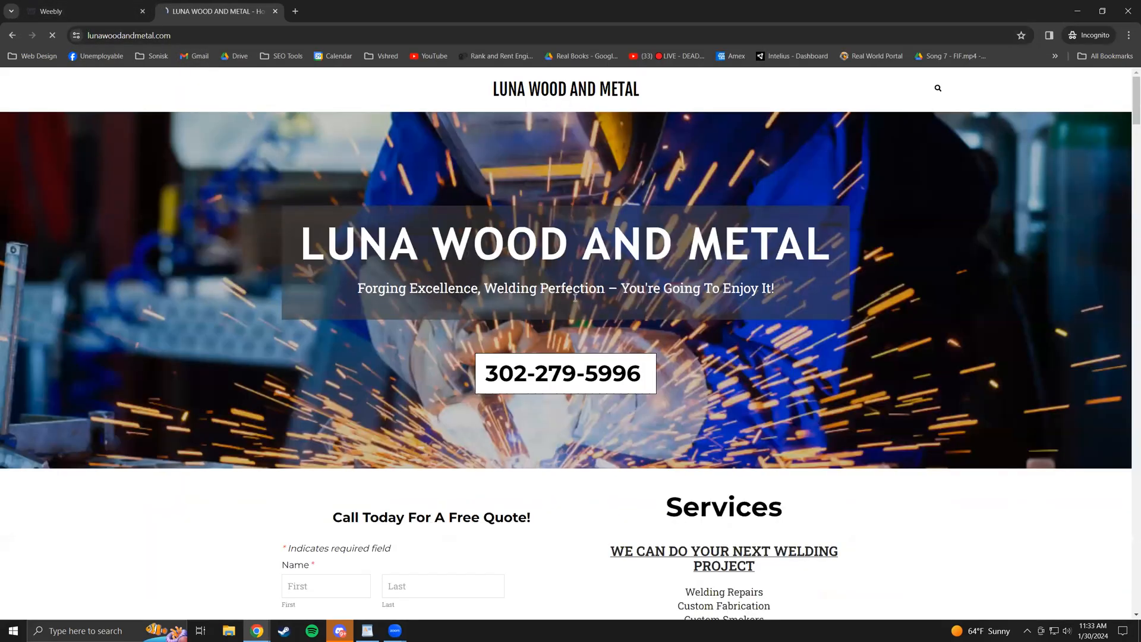
pyautogui.hotkey('ctrl', '1')
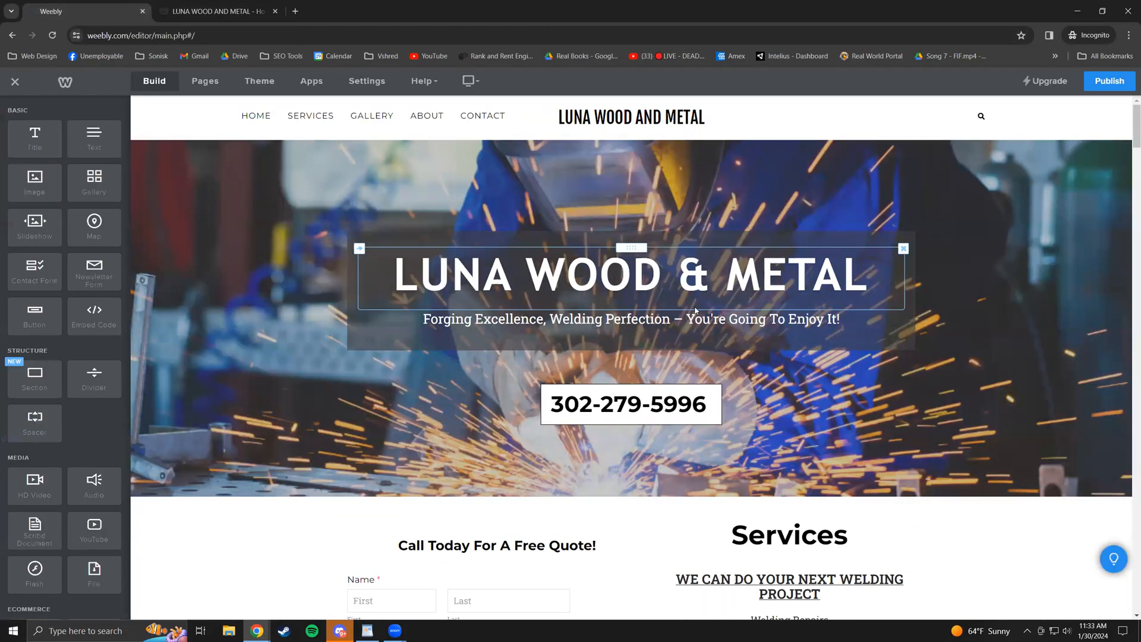
pyautogui.hotkey('ctrl', '2')
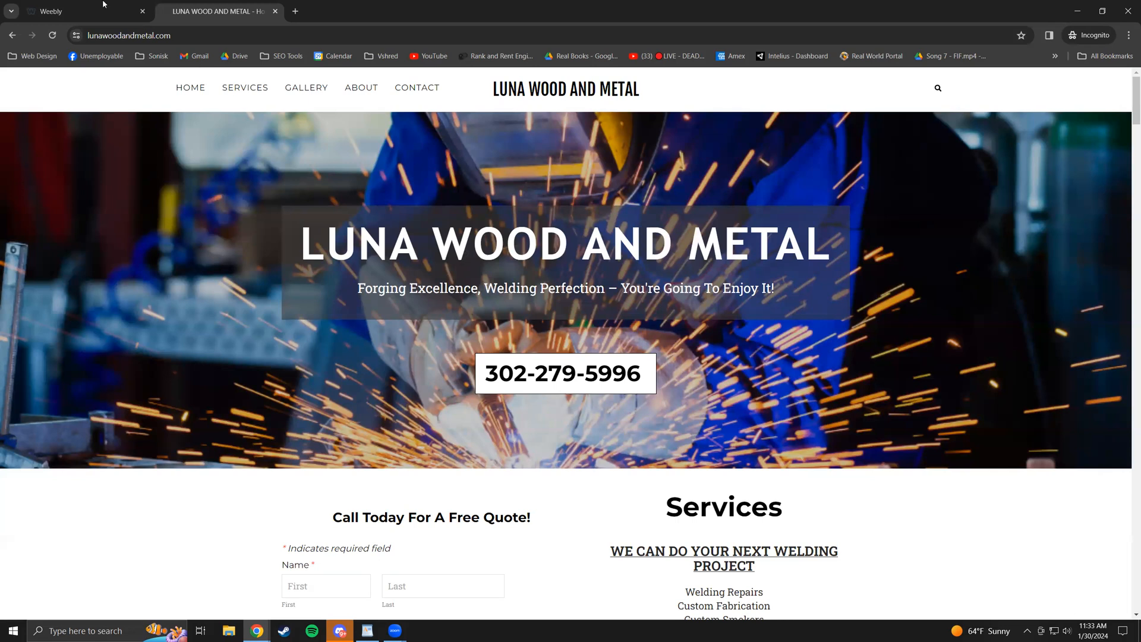
pyautogui.hotkey('ctrl', '1')
pyautogui.doubleClick(703, 275)
pyautogui.click(737, 270)
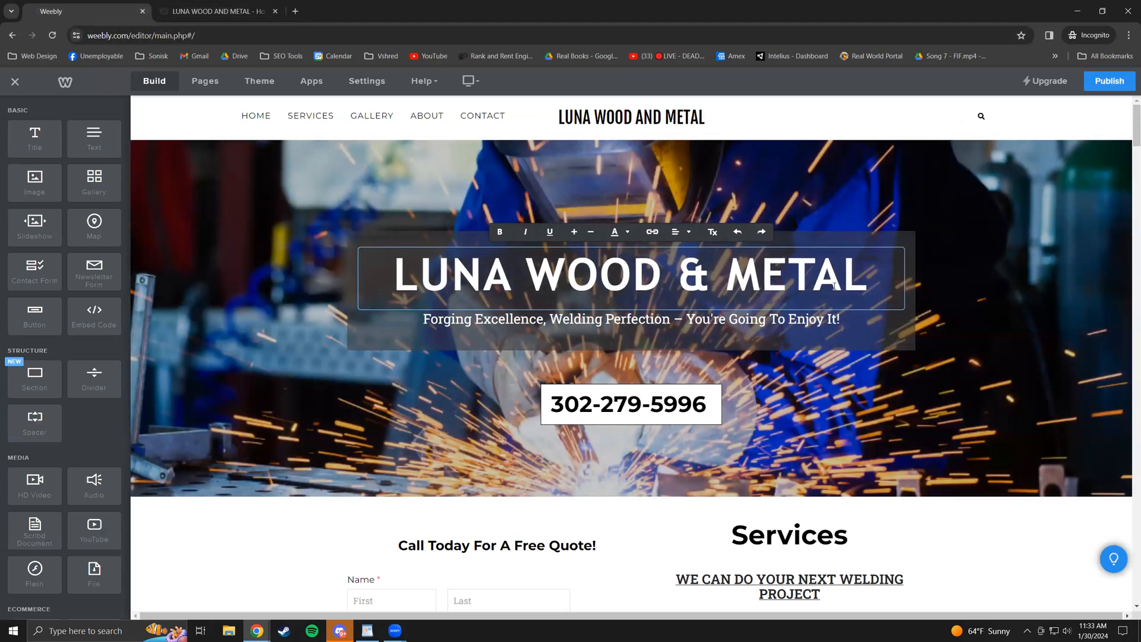
# - Publish the site and reload the live page to confirm 'LUNA WOOD & METAL'
pyautogui.click(1106, 82)
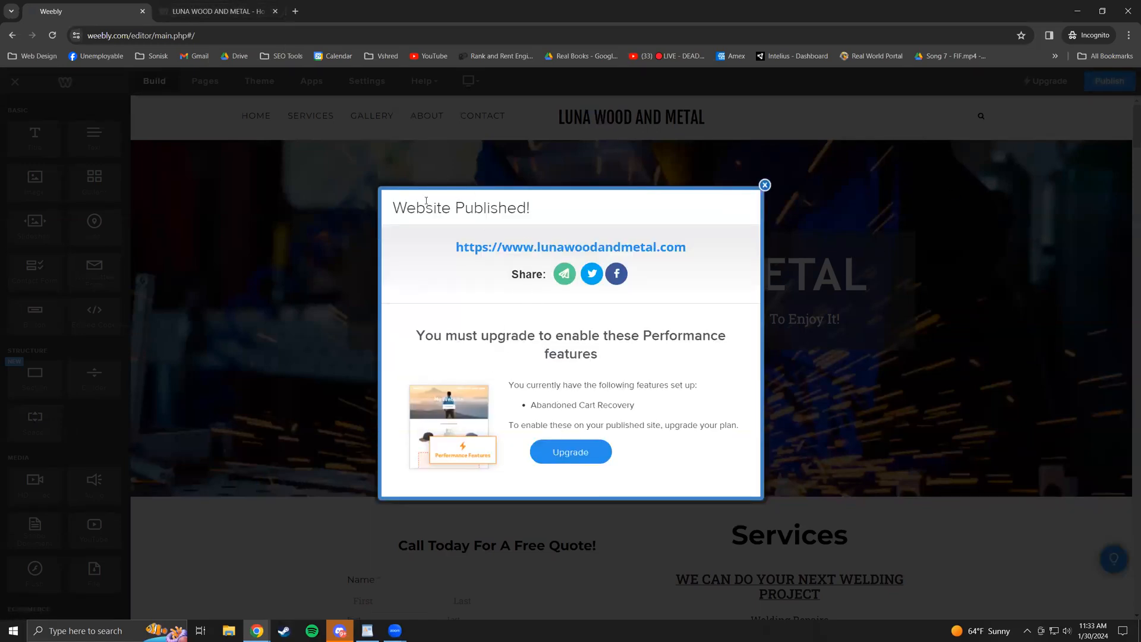
pyautogui.click(233, 6)
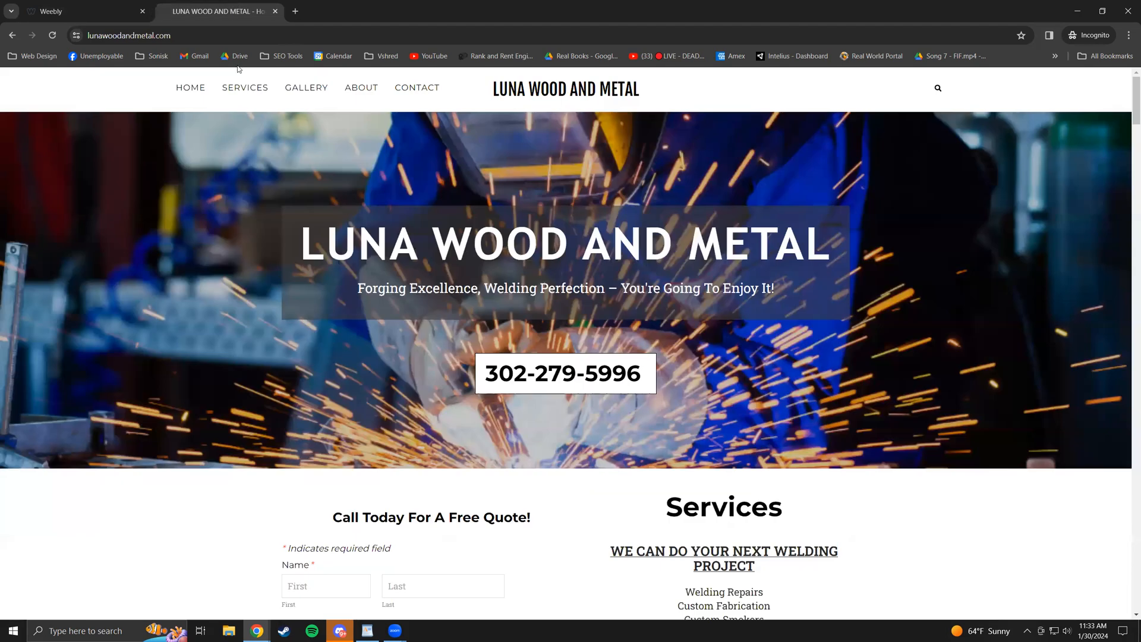
pyautogui.click(52, 35)
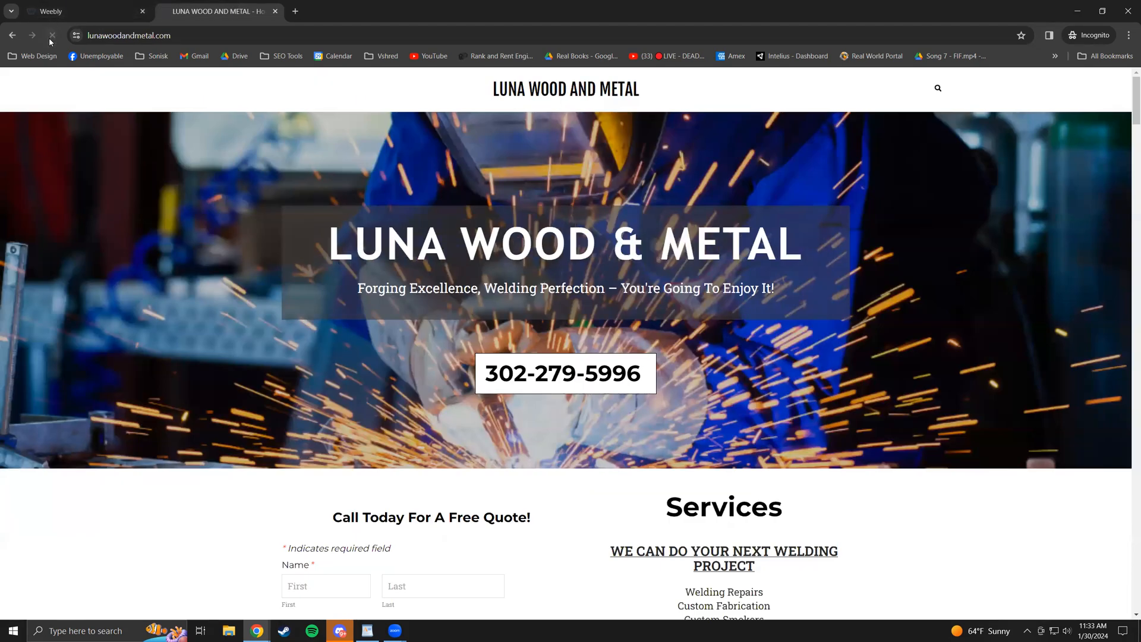
pyautogui.moveTo(620, 239); pyautogui.dragTo(633, 242)
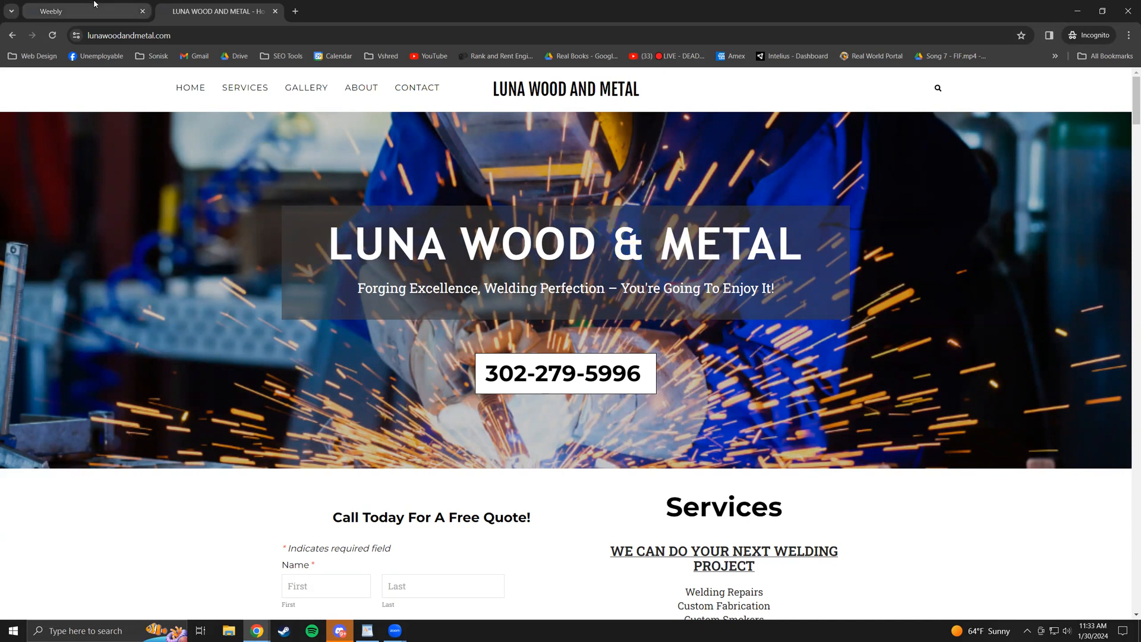
pyautogui.click(107, 12)
# - Dismiss the Website Published notice and replace '&' with 'AND' in the hero title
pyautogui.click(763, 186)
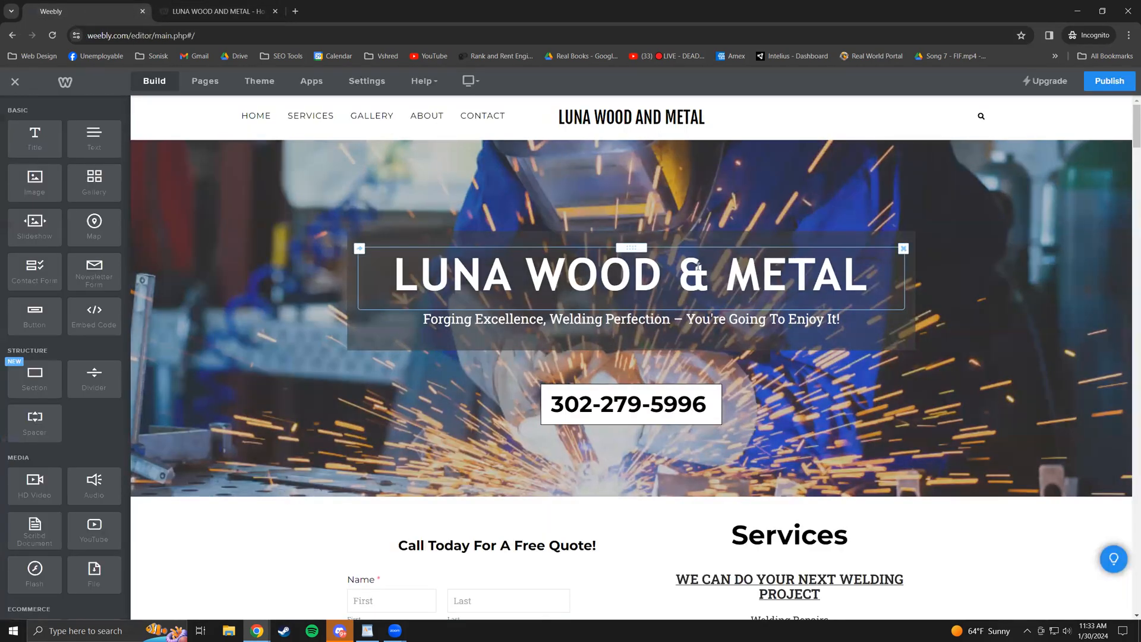
pyautogui.click(694, 273)
pyautogui.doubleClick(686, 275)
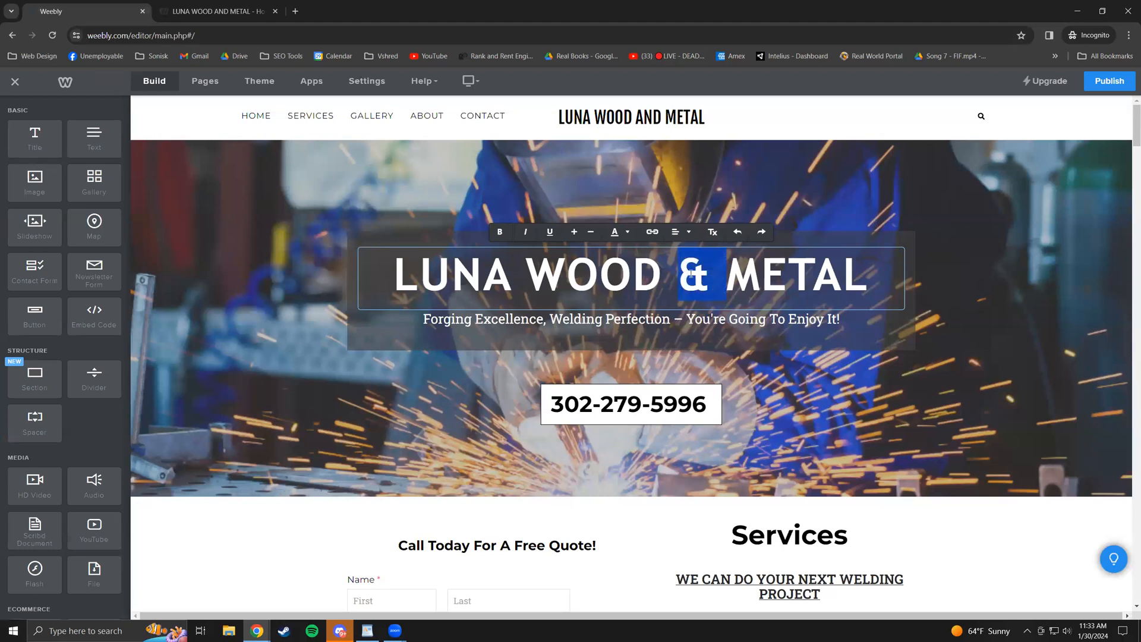
pyautogui.write('and')
pyautogui.press('BackSpace')
pyautogui.press('BackSpace')
pyautogui.press('BackSpace')
pyautogui.write('AND')
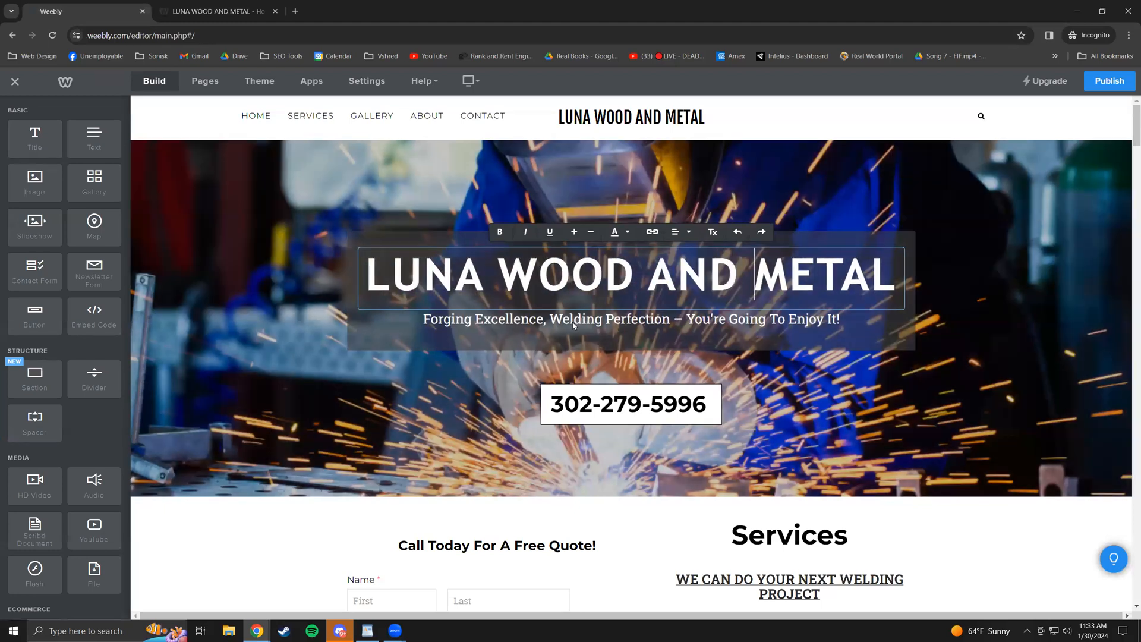
pyautogui.click(494, 568)
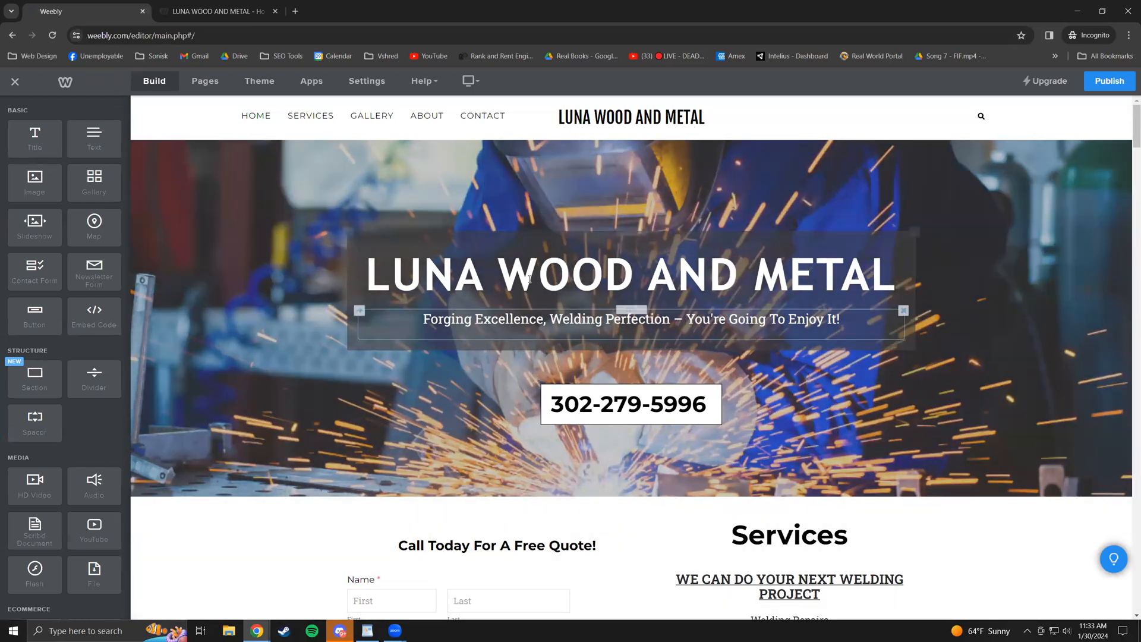
pyautogui.click(528, 325)
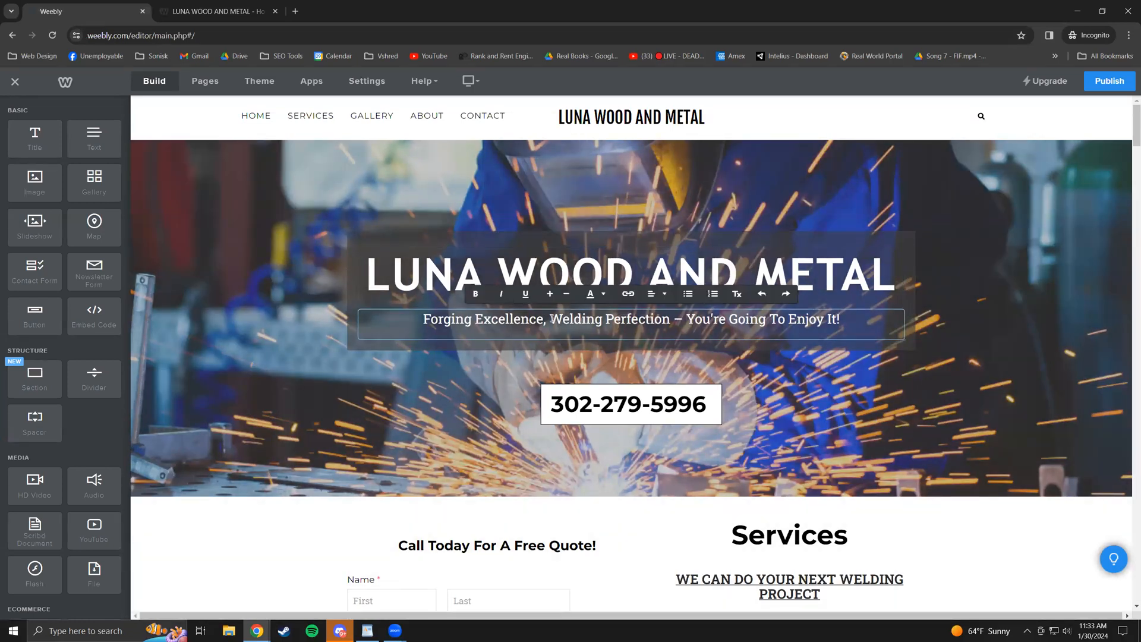
pyautogui.write('ASDF')
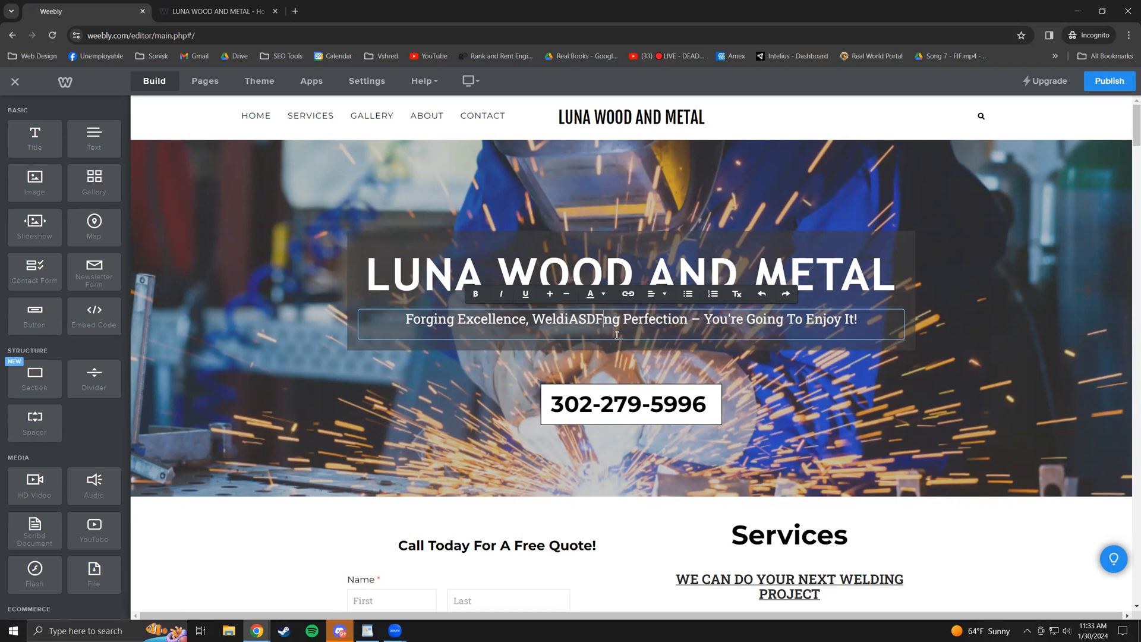
pyautogui.press('BackSpace')
pyautogui.press('BackSpace')
pyautogui.press('BackSpace')
pyautogui.press('BackSpace')
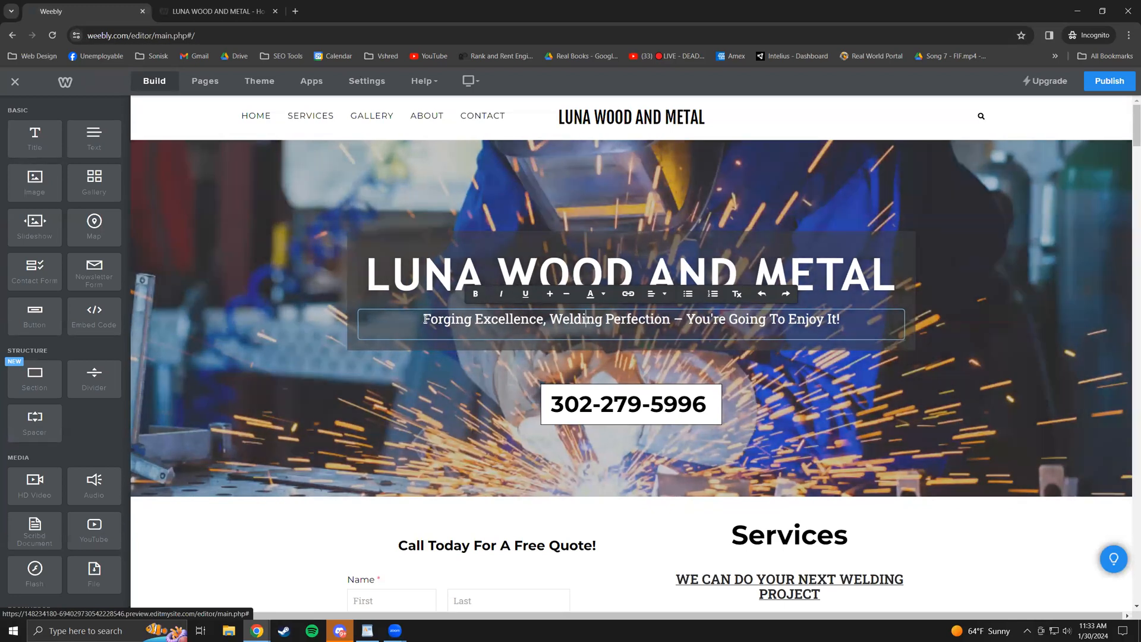
pyautogui.moveTo(424, 318); pyautogui.dragTo(881, 312)
pyautogui.click(476, 294)
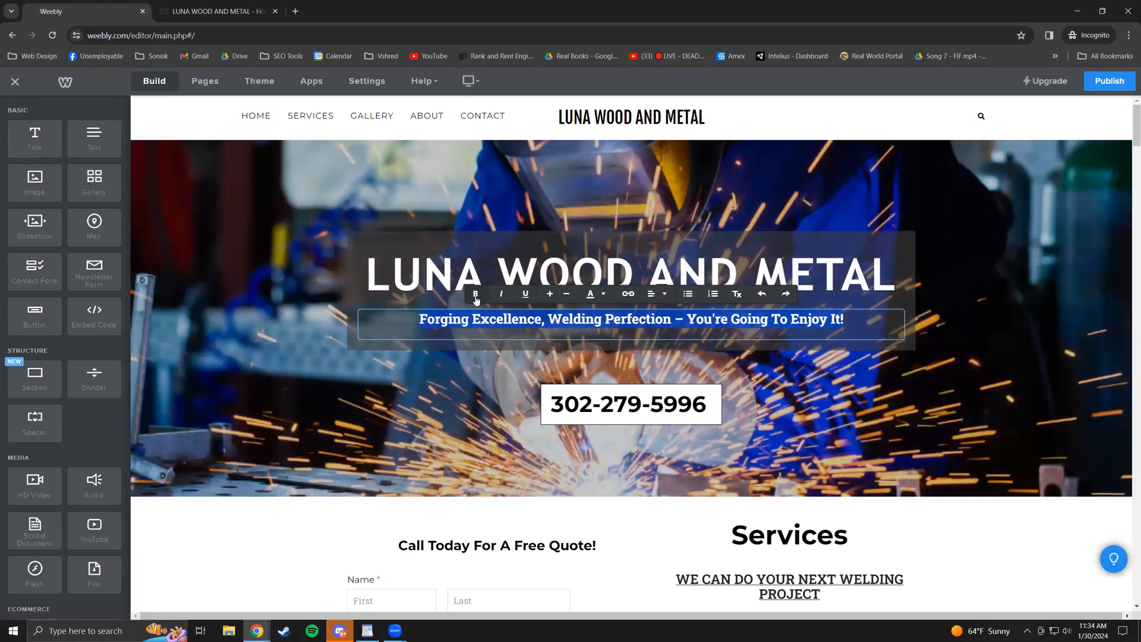
pyautogui.click(475, 294)
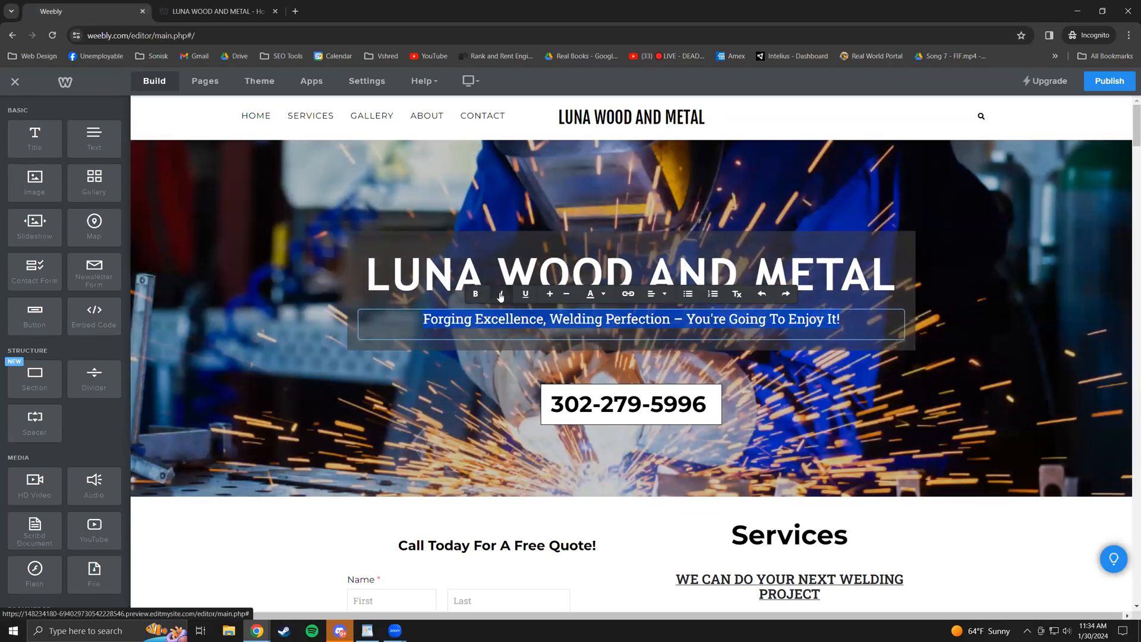
pyautogui.click(527, 295)
pyautogui.click(530, 296)
pyautogui.click(552, 296)
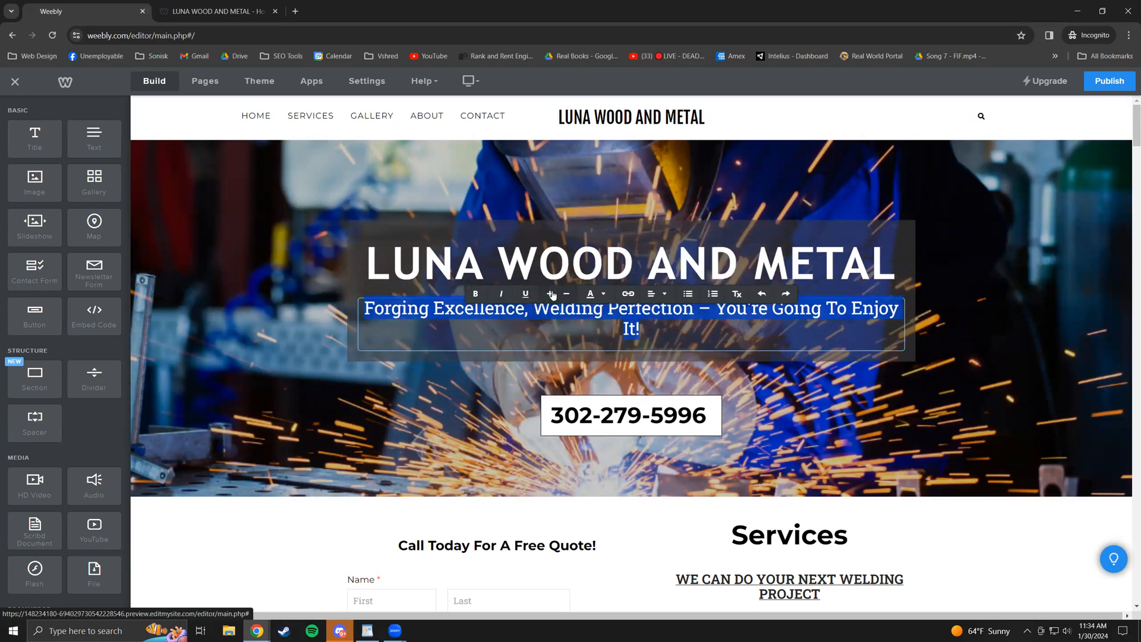
pyautogui.click(552, 296)
pyautogui.click(568, 296)
pyautogui.click(568, 295)
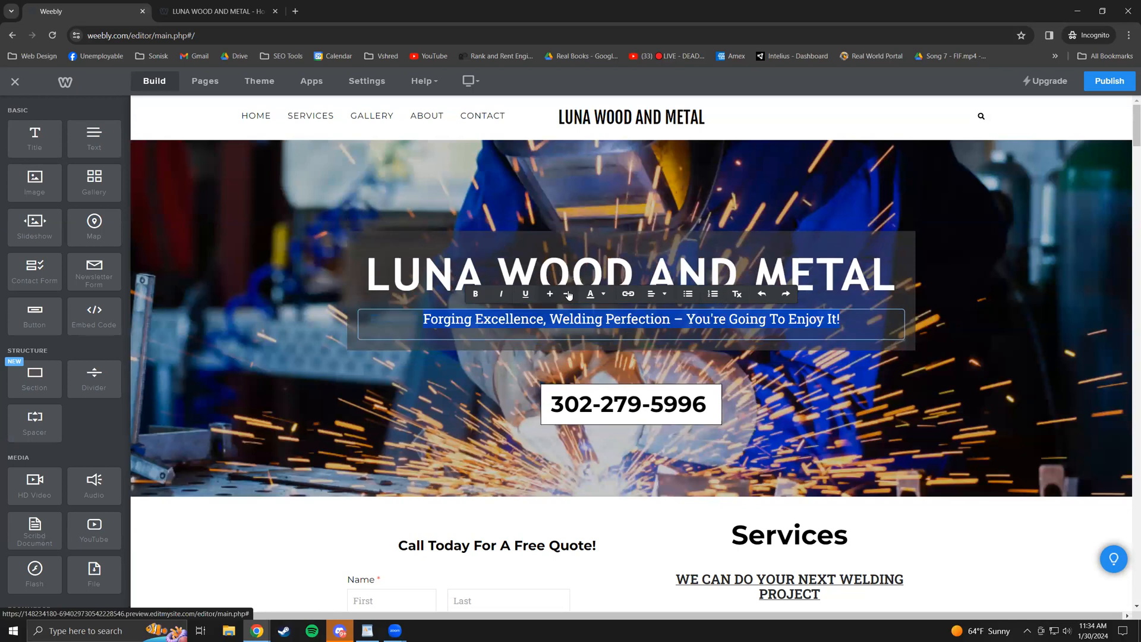
pyautogui.click(603, 296)
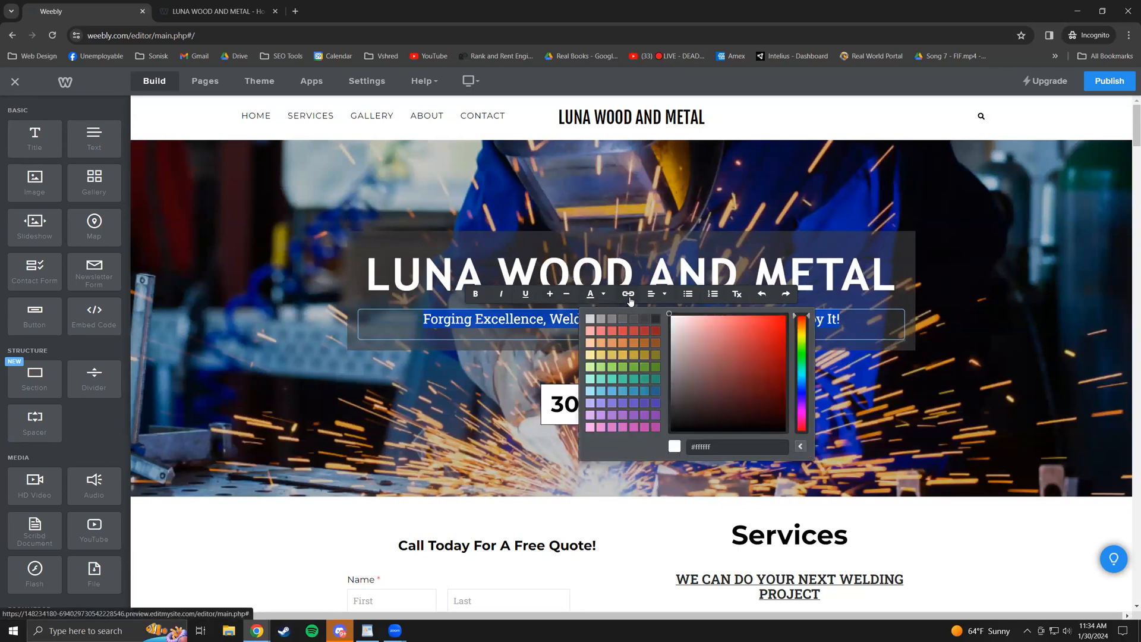
pyautogui.click(603, 294)
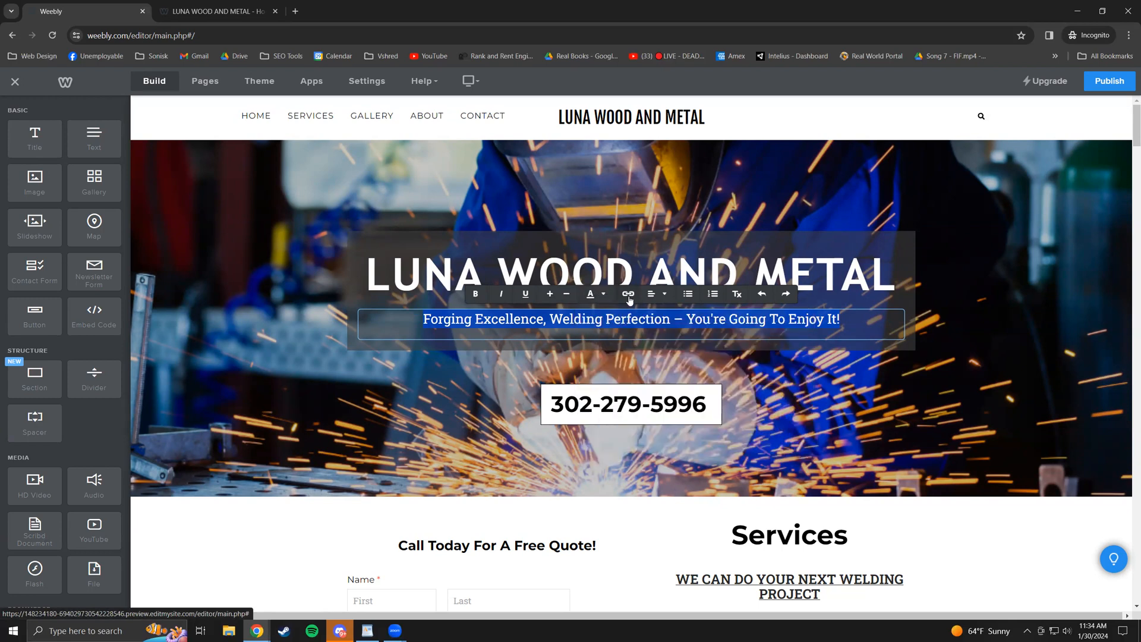
pyautogui.click(628, 295)
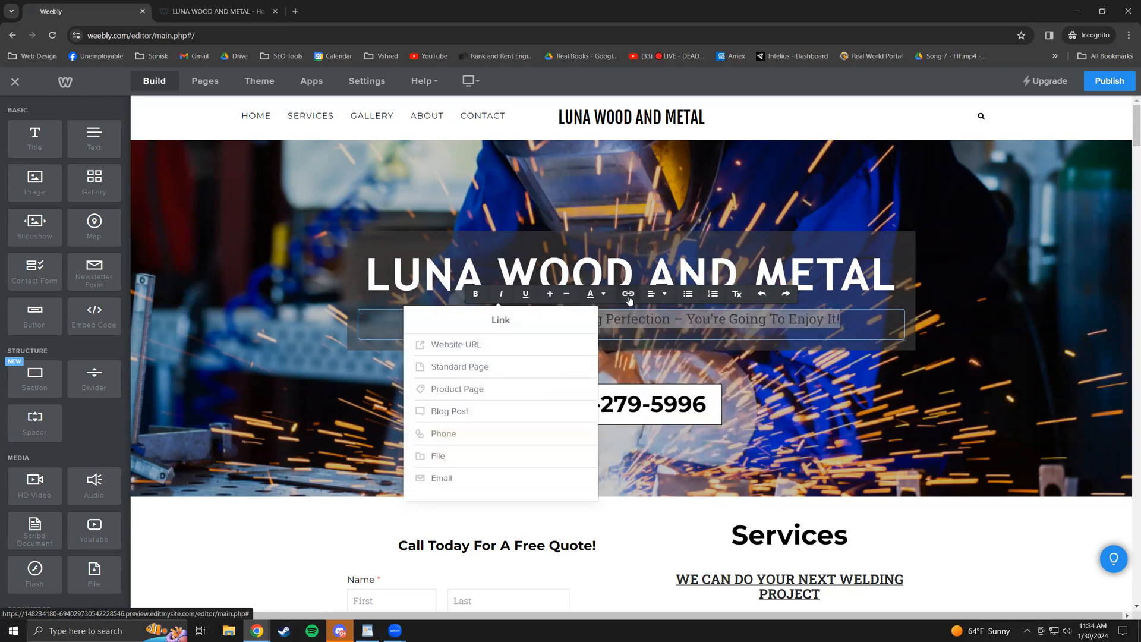
pyautogui.click(469, 439)
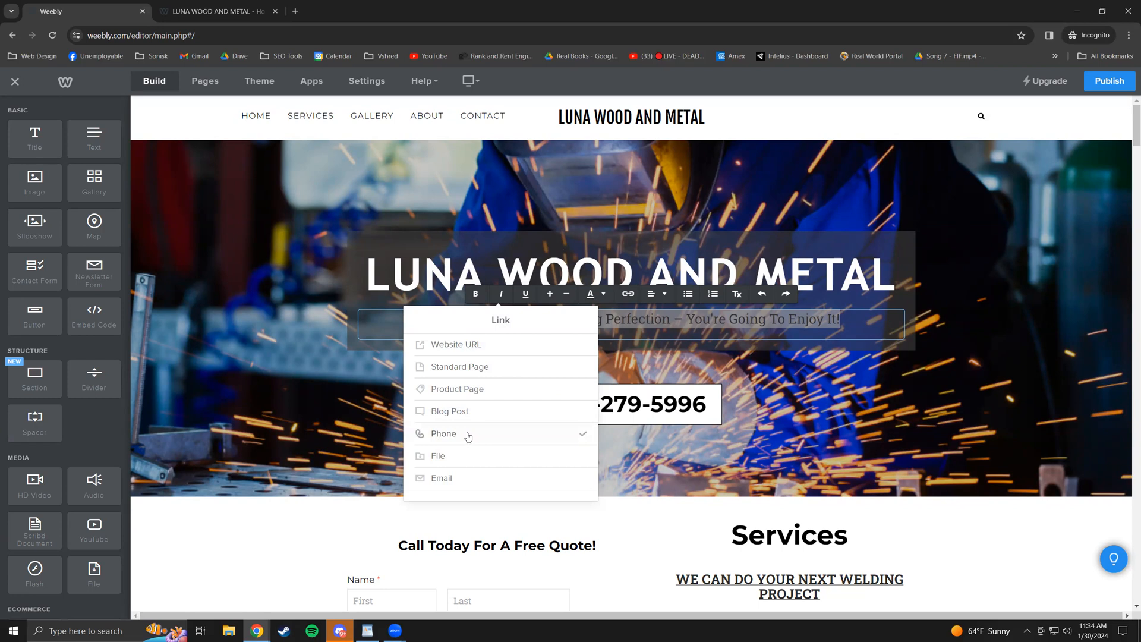
pyautogui.click(468, 477)
pyautogui.click(473, 364)
pyautogui.click(489, 346)
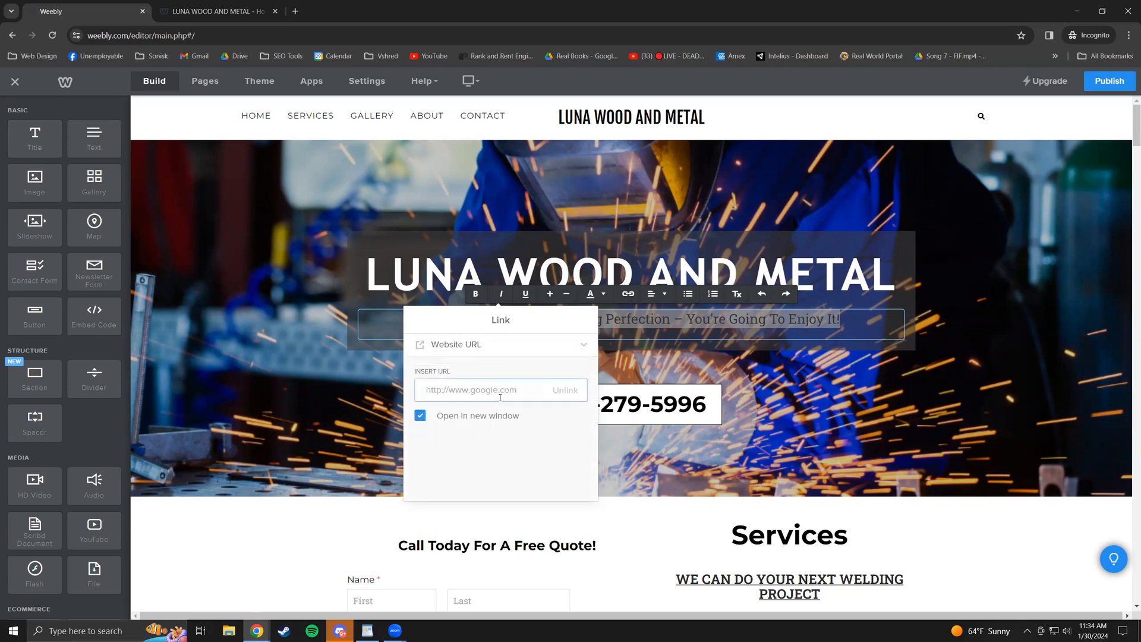
pyautogui.write('GOOGLE.COM')
pyautogui.click(526, 460)
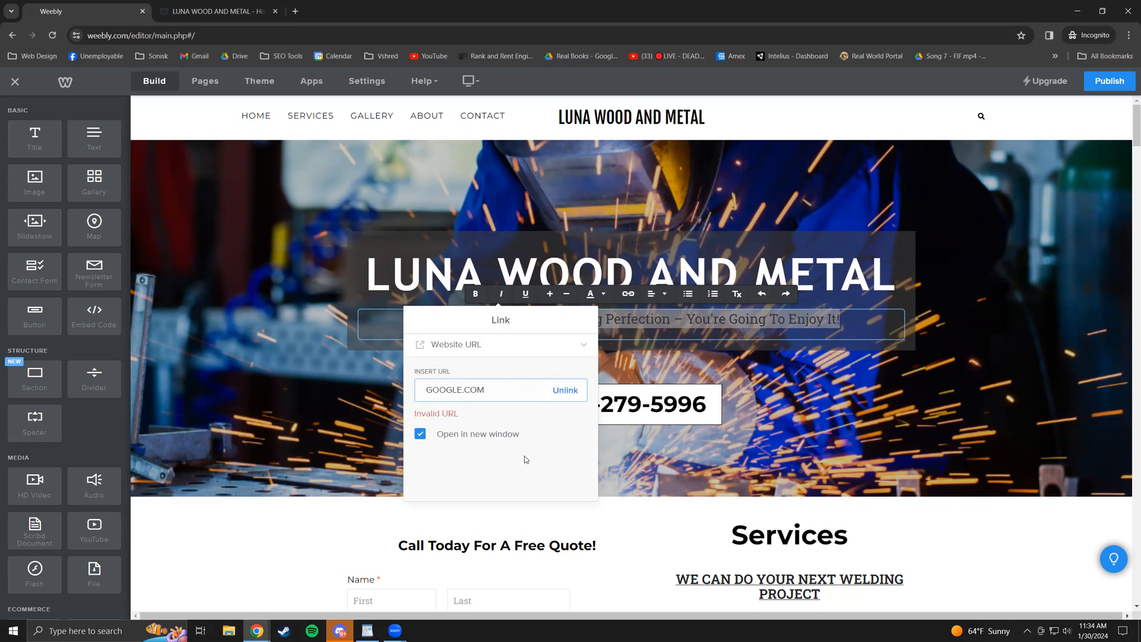
pyautogui.click(424, 390)
pyautogui.write('WWW.')
pyautogui.hotkey('ctrl', 'a')
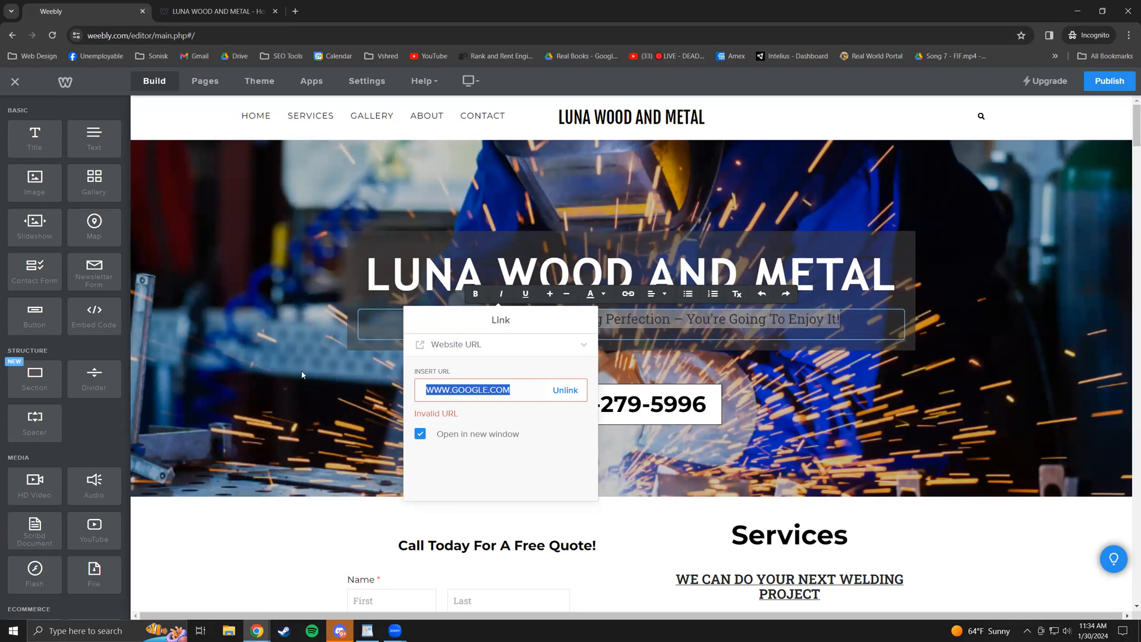
pyautogui.click(529, 348)
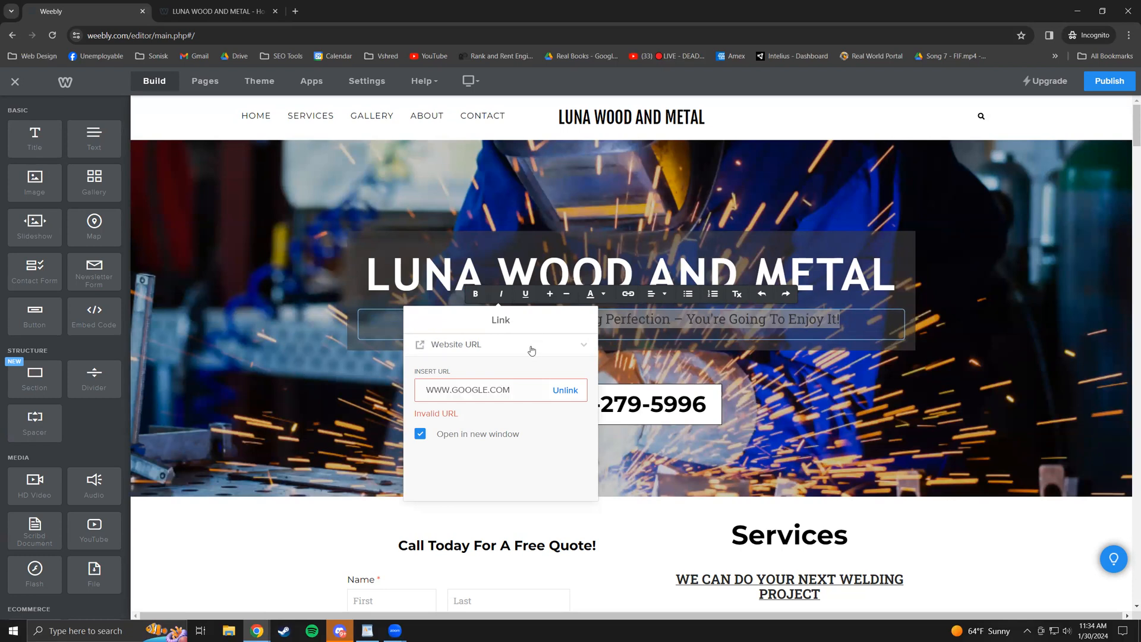
pyautogui.click(472, 345)
pyautogui.hotkey('ctrl', 'a')
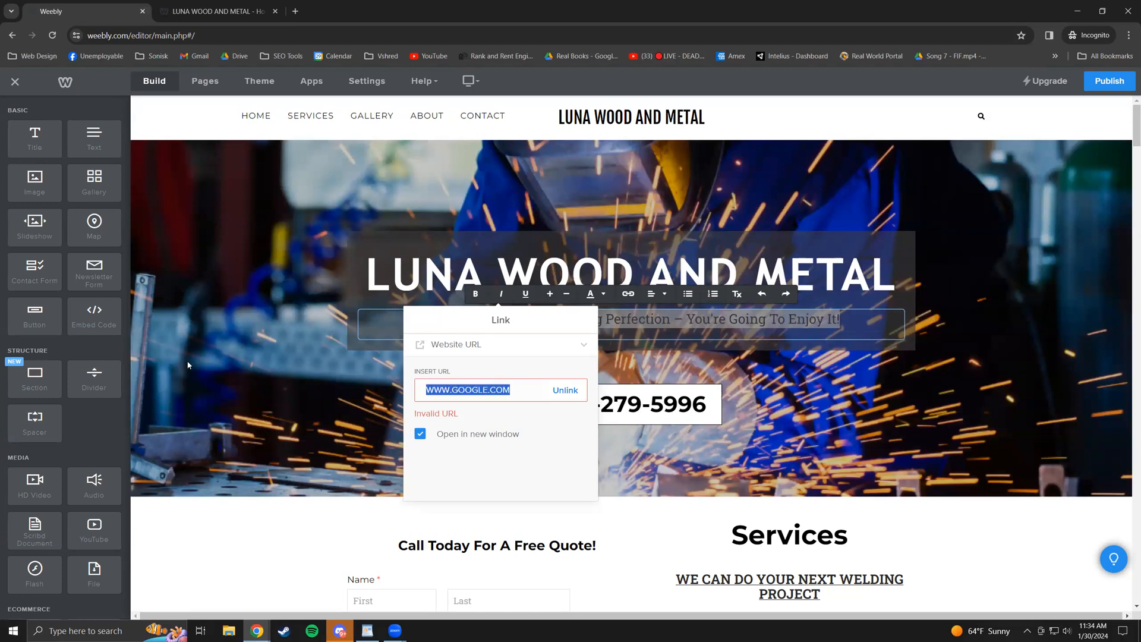
pyautogui.press('BackSpace')
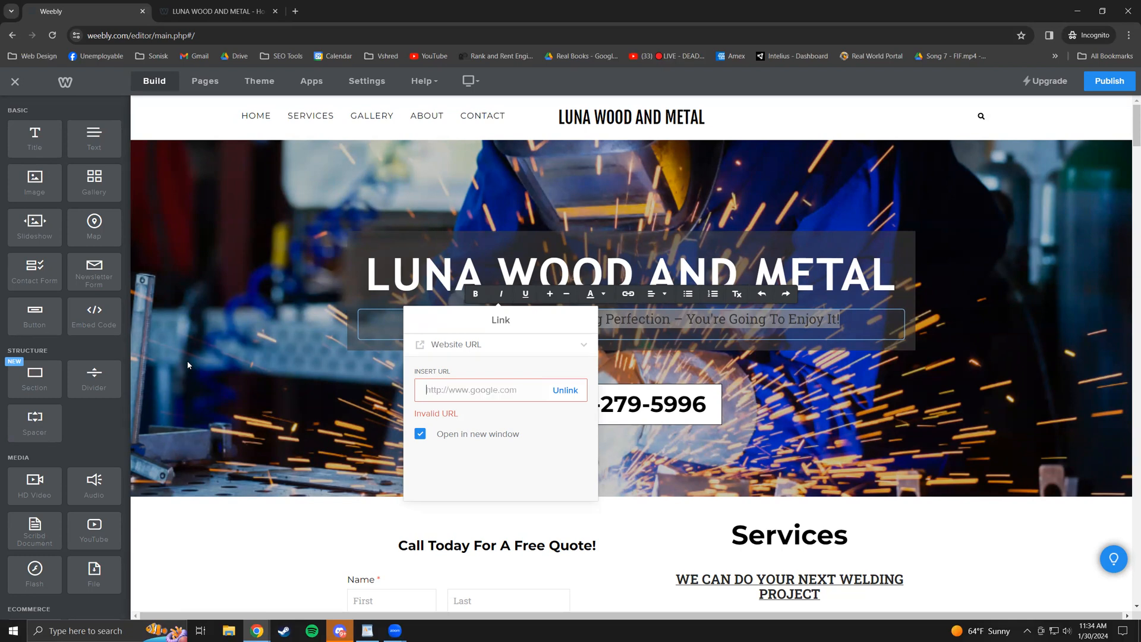
pyautogui.write('yahoo.co')
pyautogui.write('www.')
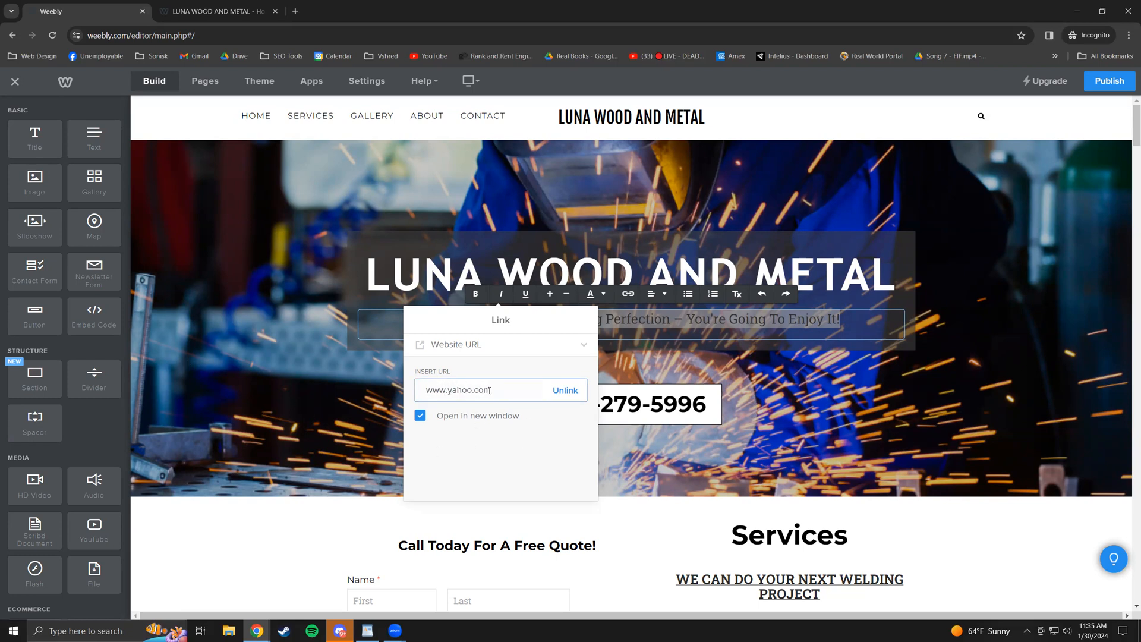
pyautogui.click(568, 355)
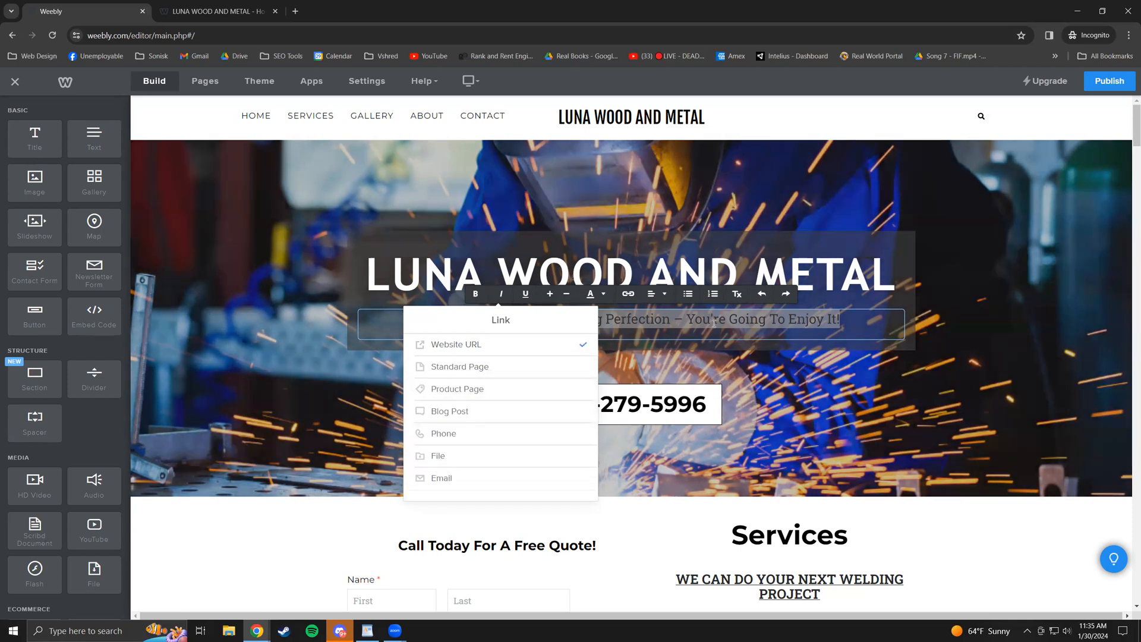
pyautogui.click(691, 351)
pyautogui.click(629, 324)
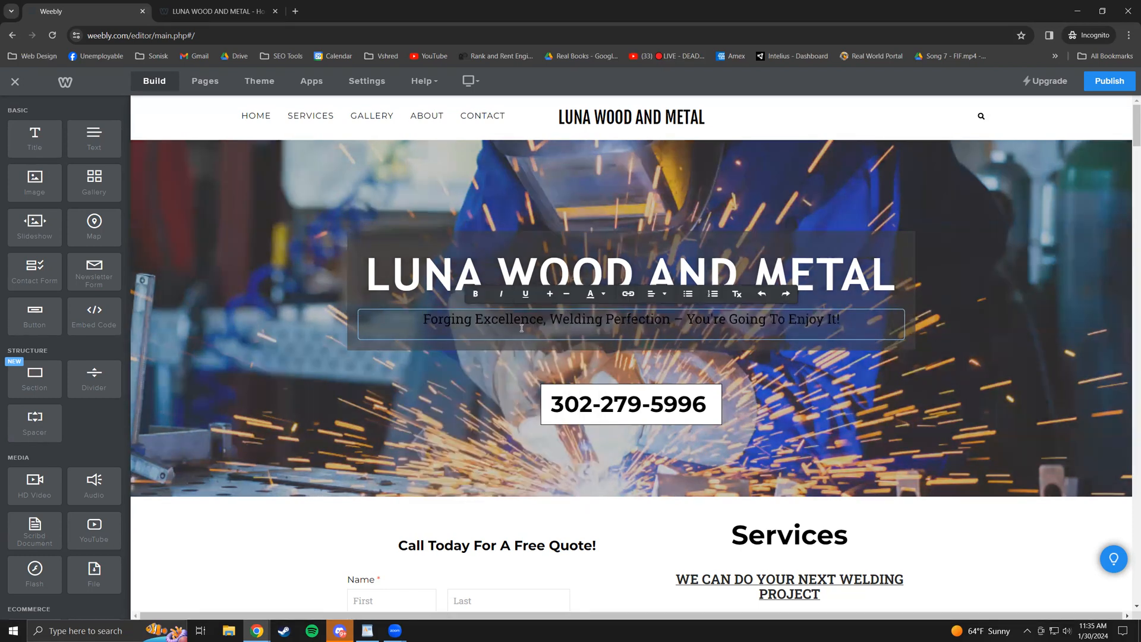
pyautogui.click(522, 328)
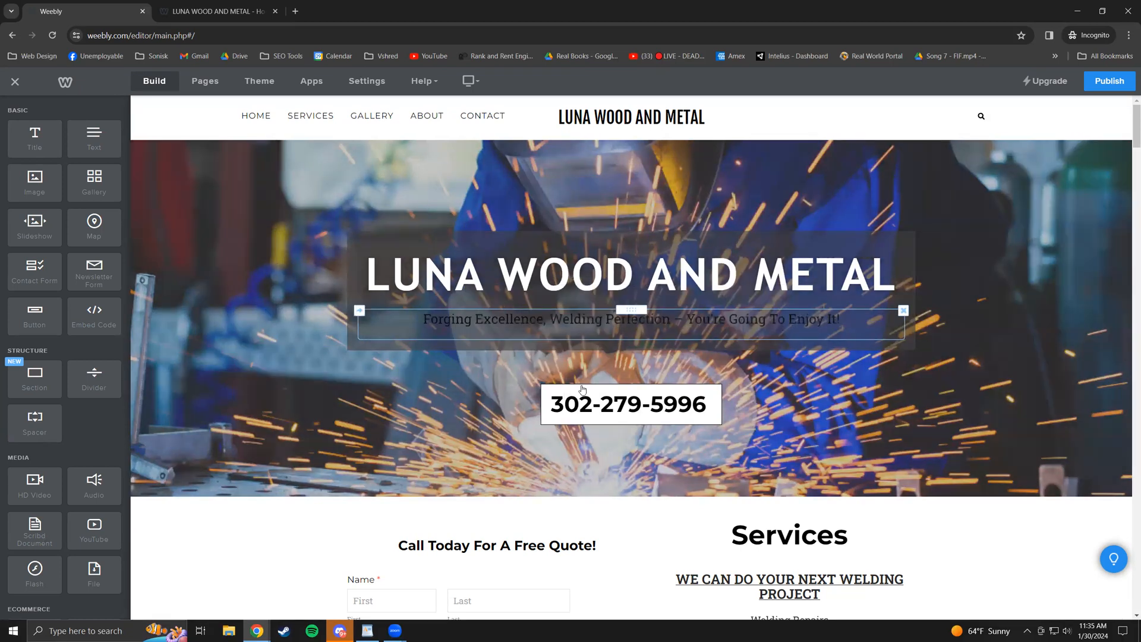
# - Remove the link from the hero subtitle
pyautogui.click(576, 319)
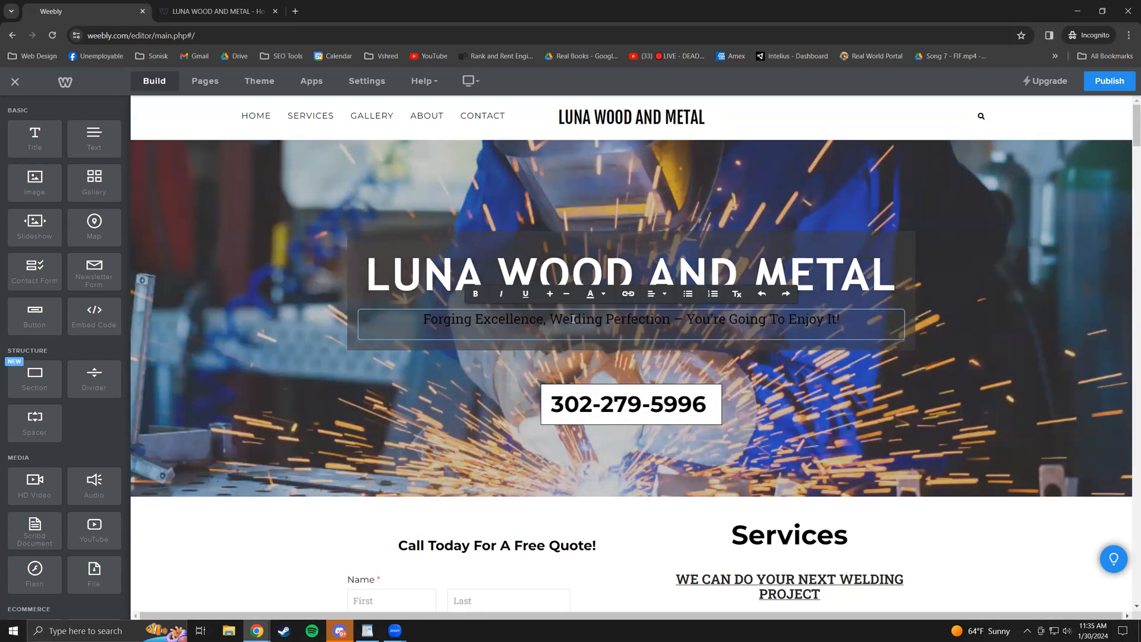
pyautogui.click(573, 320)
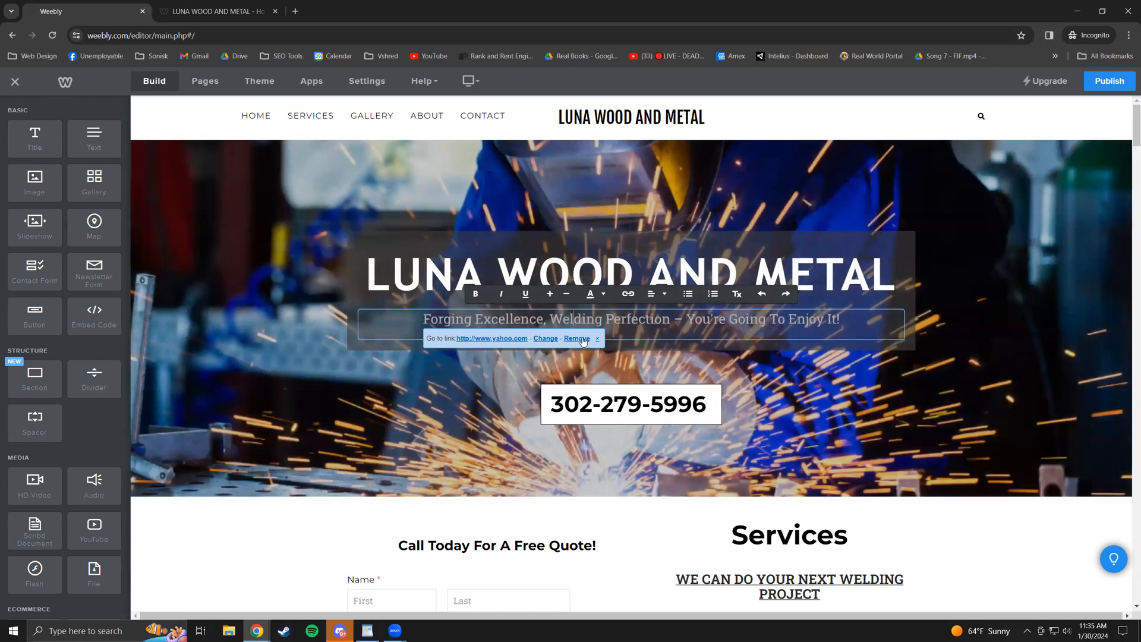
pyautogui.click(576, 339)
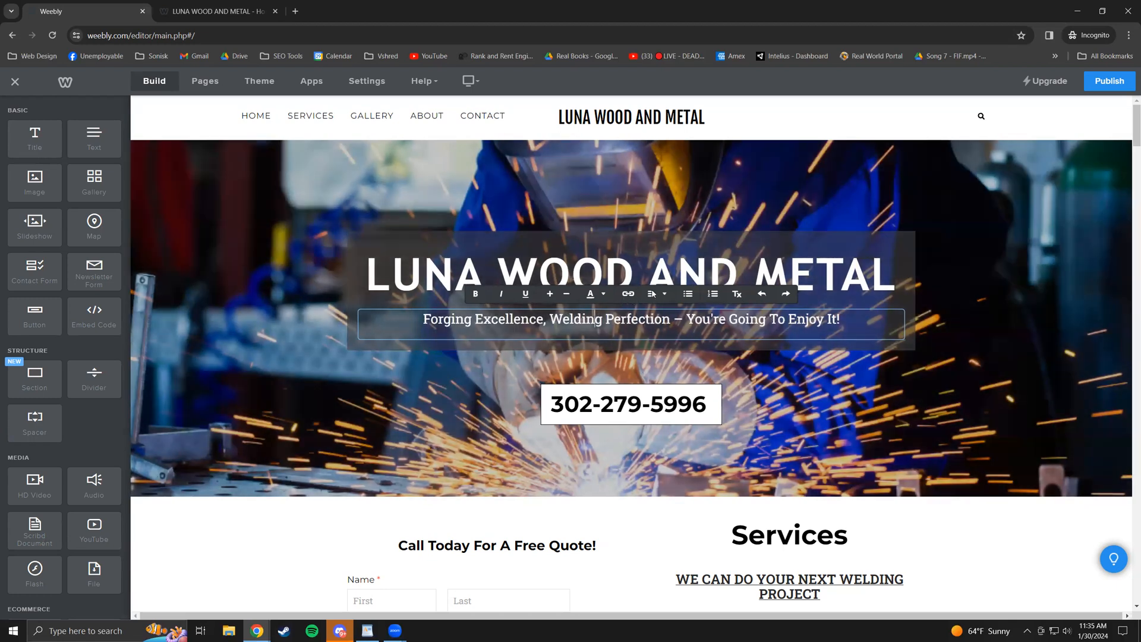
# - Try left and right alignment on the subtitle, leave it centred, and exit editing
pyautogui.click(657, 293)
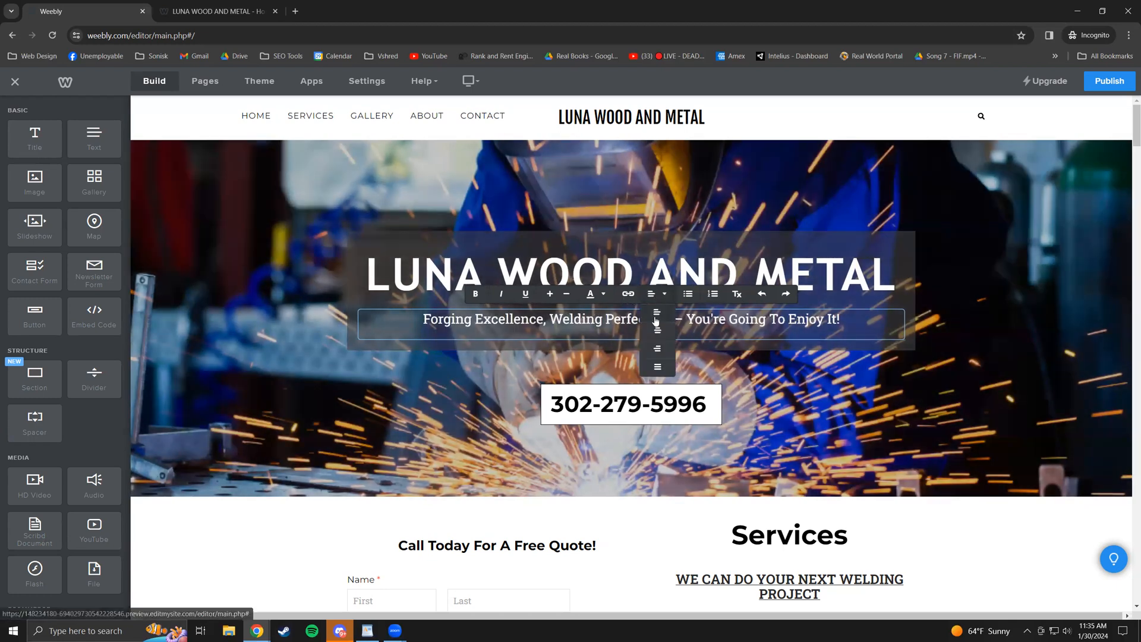
pyautogui.click(657, 312)
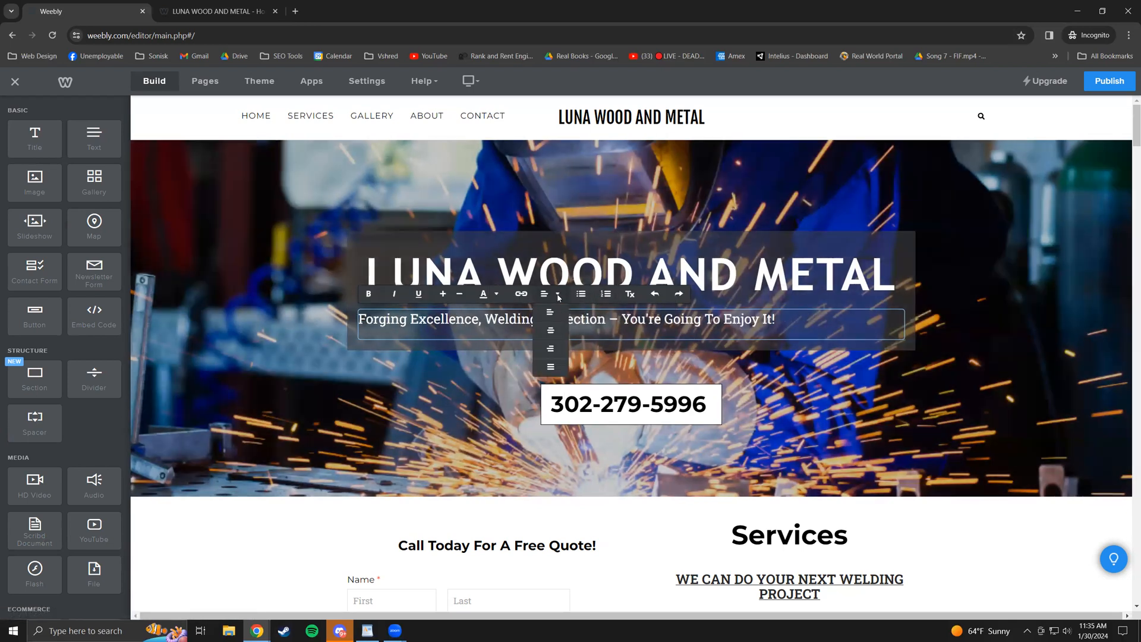
pyautogui.click(559, 296)
pyautogui.click(550, 348)
pyautogui.click(767, 295)
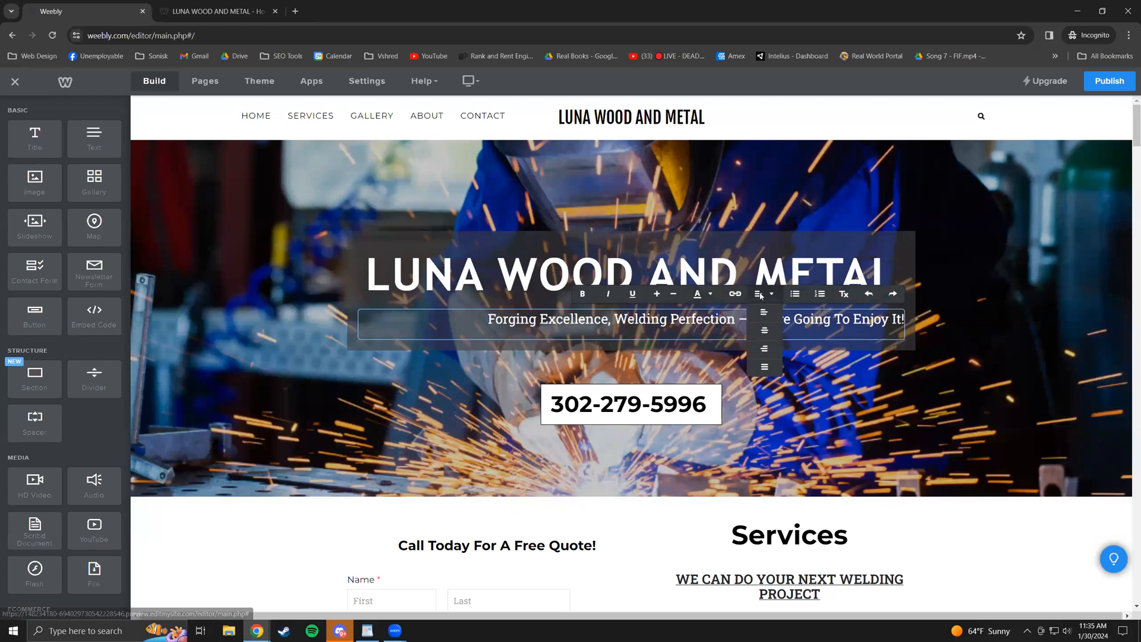
pyautogui.click(757, 332)
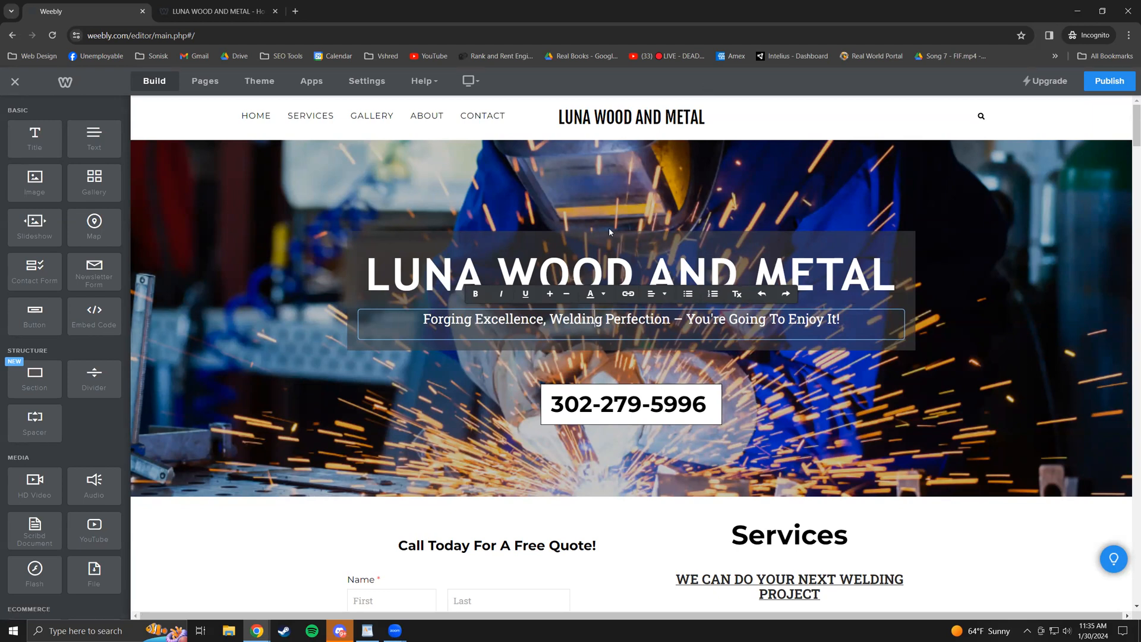
pyautogui.click(546, 272)
pyautogui.click(546, 273)
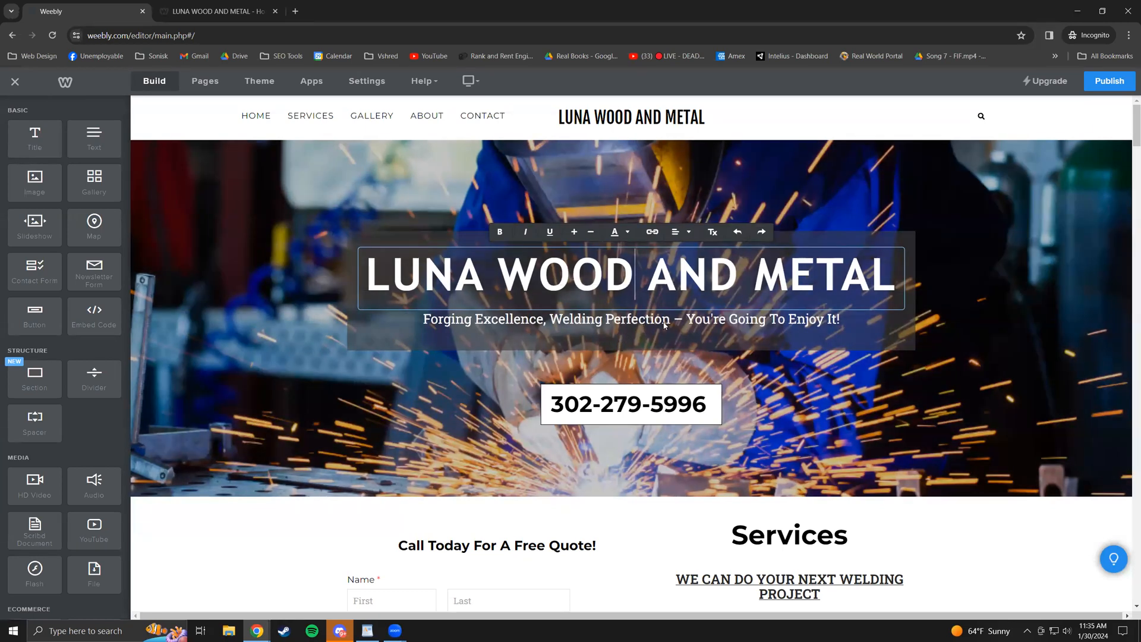
pyautogui.click(665, 325)
pyautogui.click(666, 324)
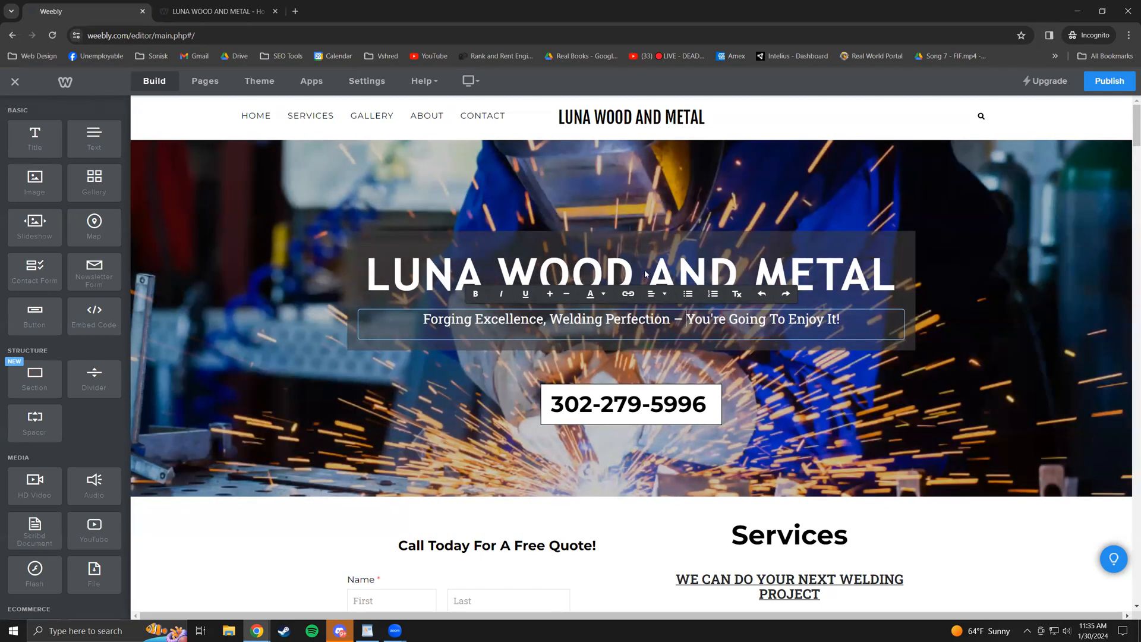
pyautogui.click(634, 271)
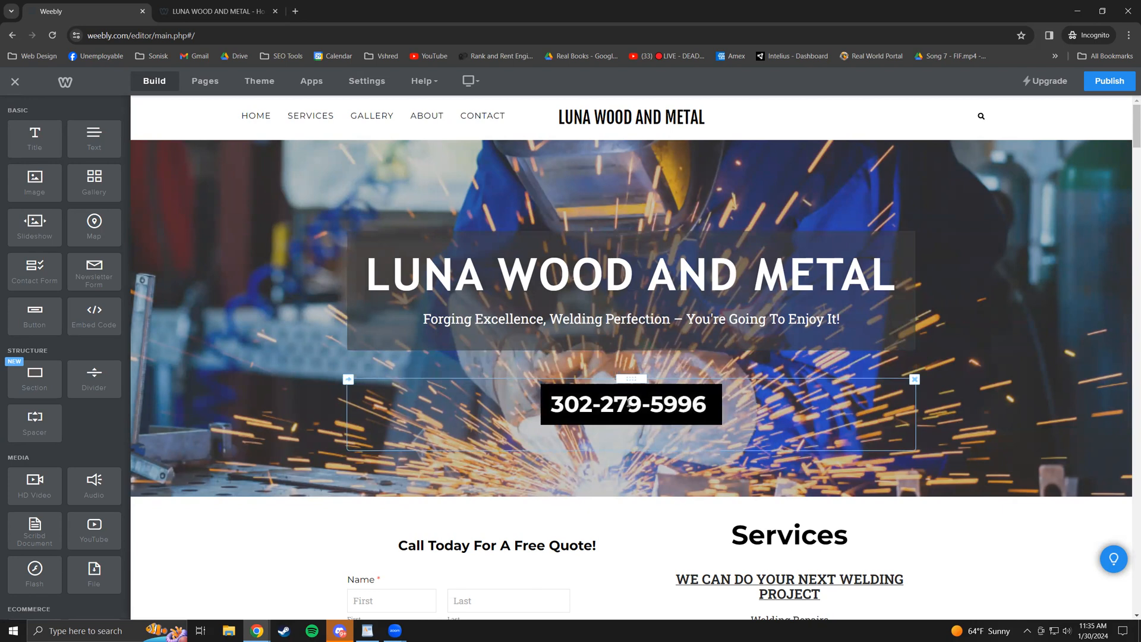
pyautogui.click(630, 403)
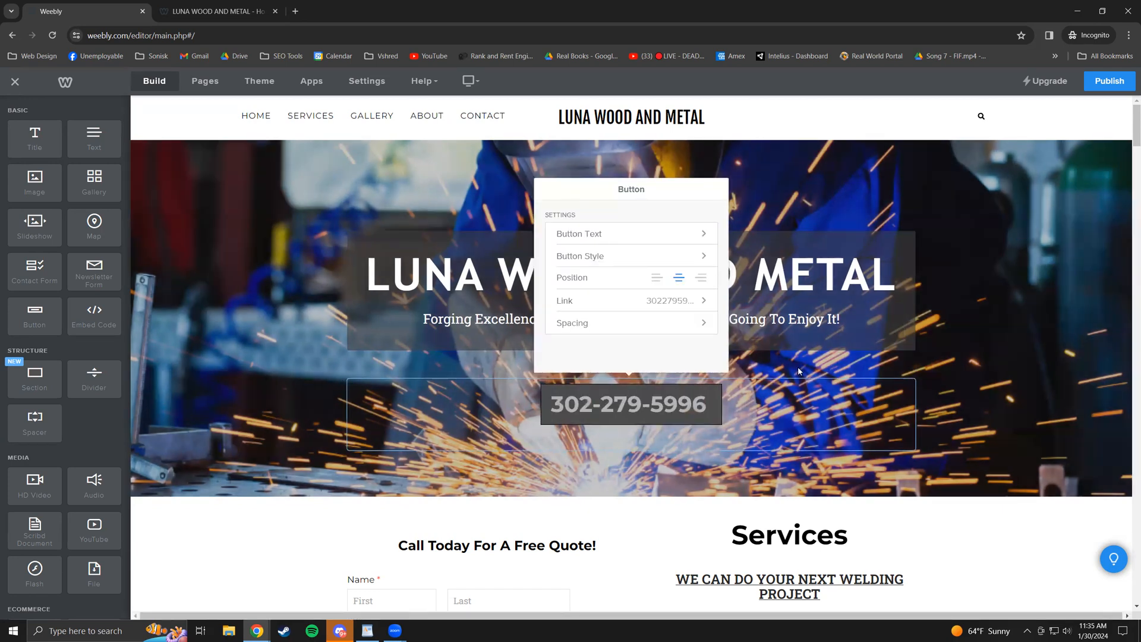
pyautogui.click(798, 368)
pyautogui.scroll(-1, 598, 397)
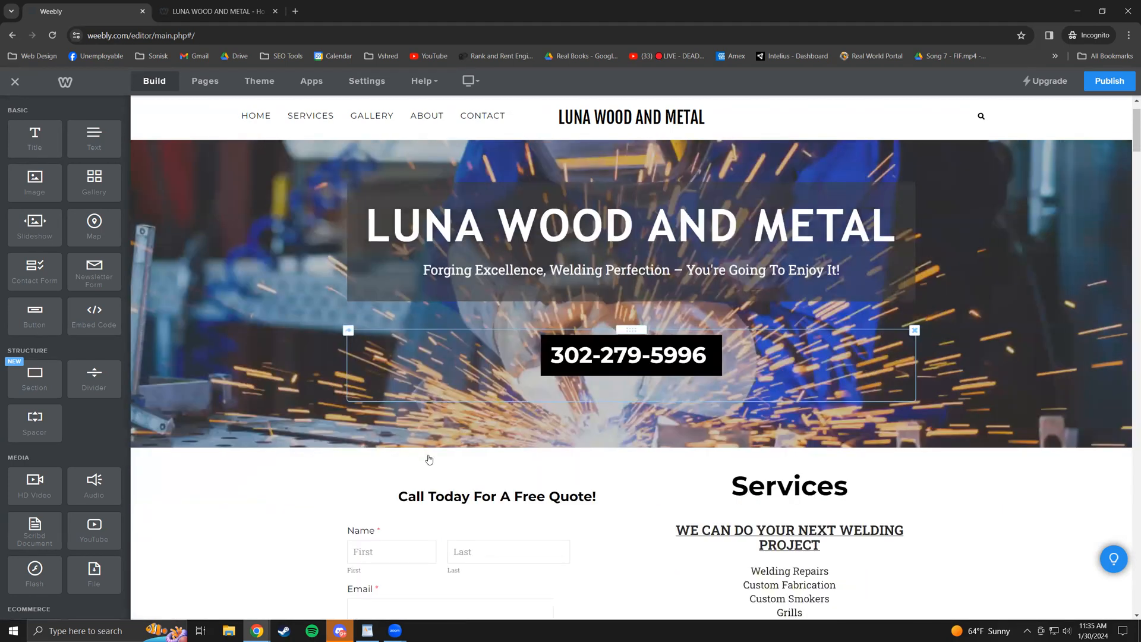
pyautogui.scroll(-2, 429, 459)
pyautogui.scroll(-2, 599, 397)
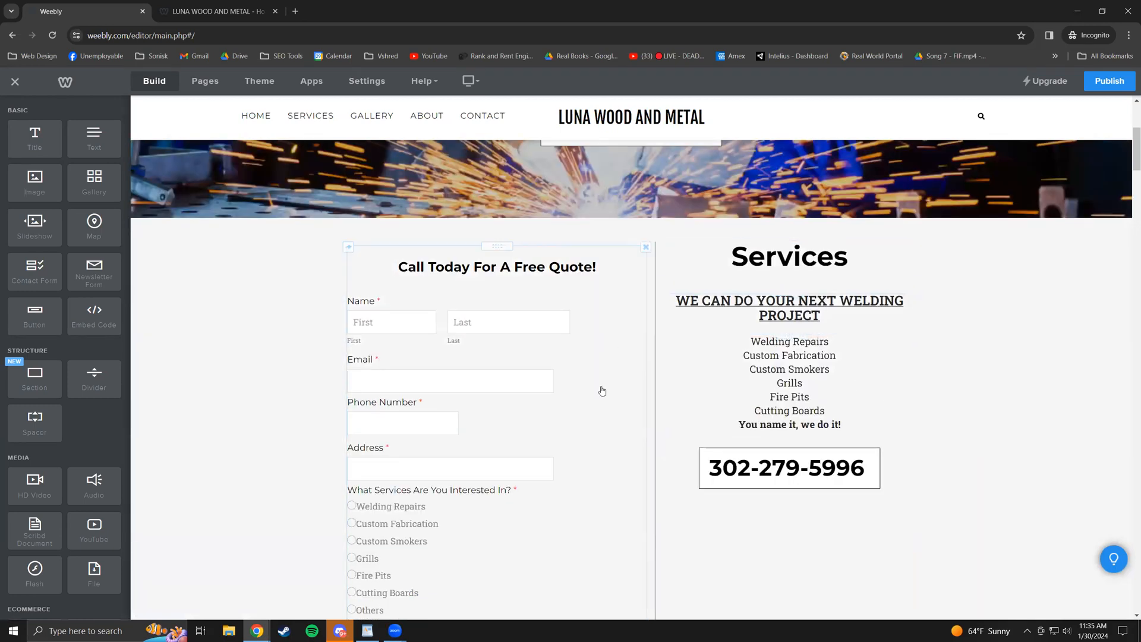
pyautogui.click(751, 307)
pyautogui.moveTo(836, 308); pyautogui.dragTo(800, 303)
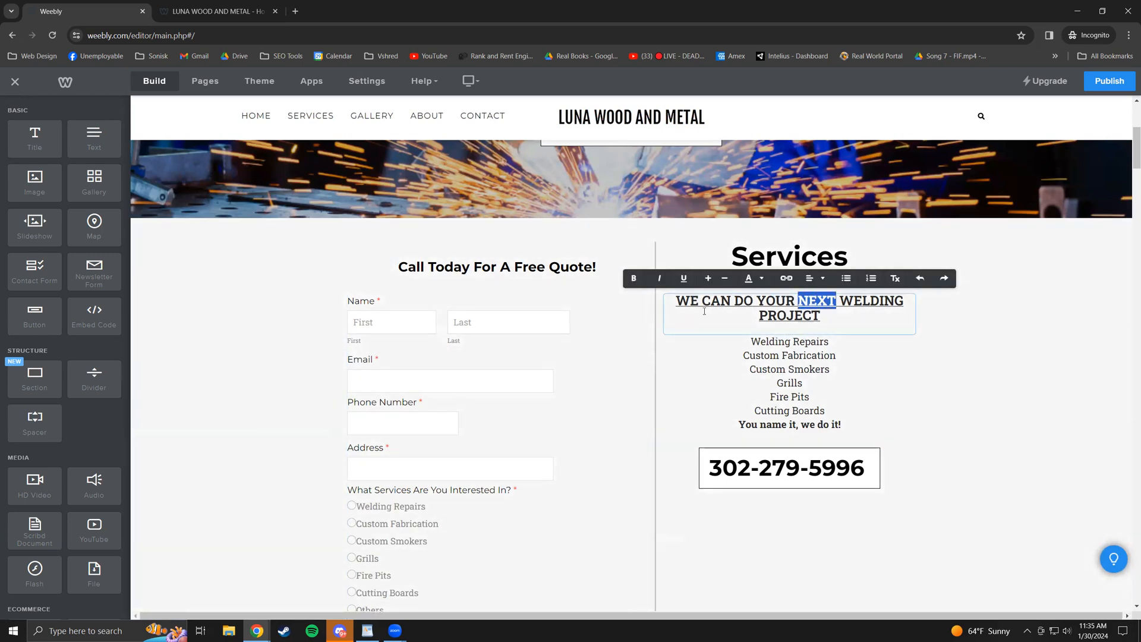
pyautogui.click(600, 326)
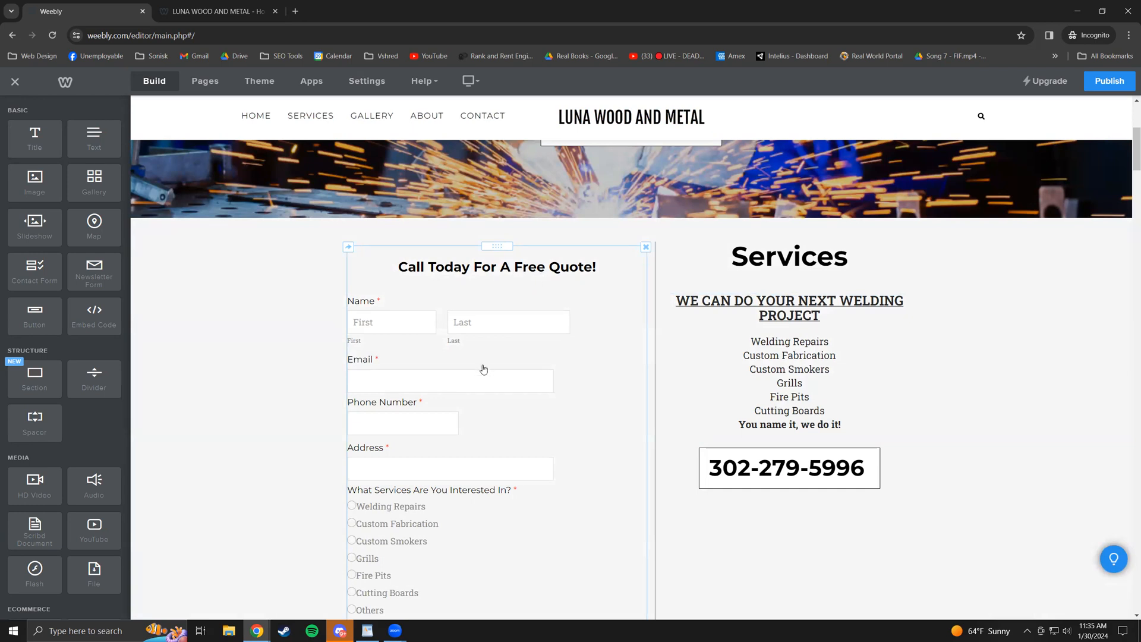
pyautogui.scroll(-2, 517, 381)
pyautogui.scroll(-2, 597, 371)
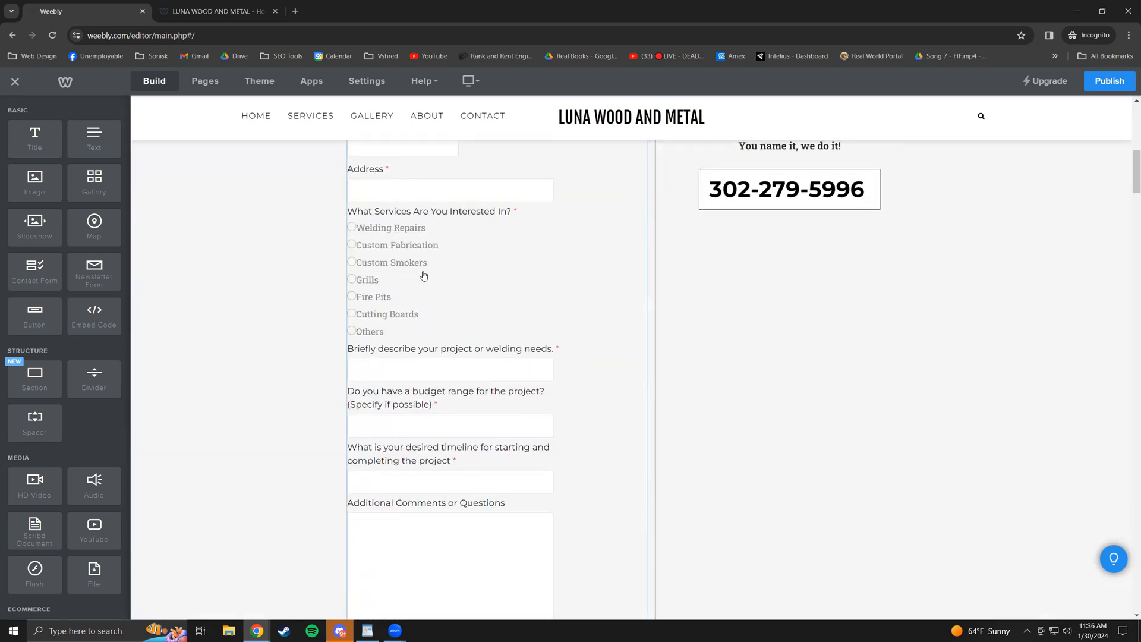
pyautogui.click(421, 279)
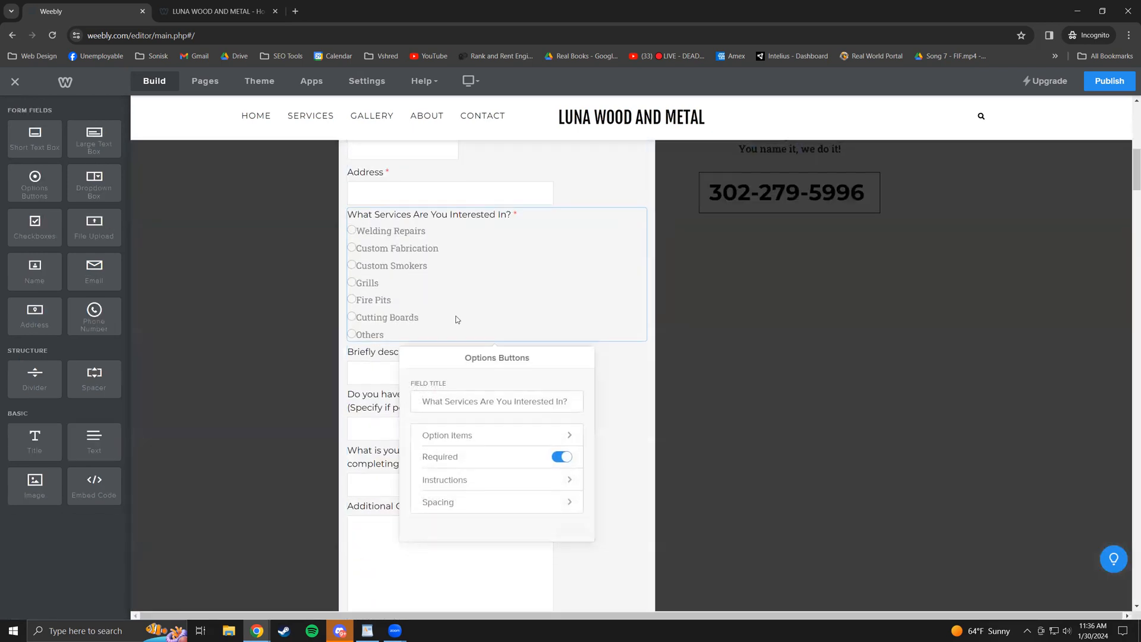
pyautogui.scroll(1, 455, 321)
pyautogui.click(446, 488)
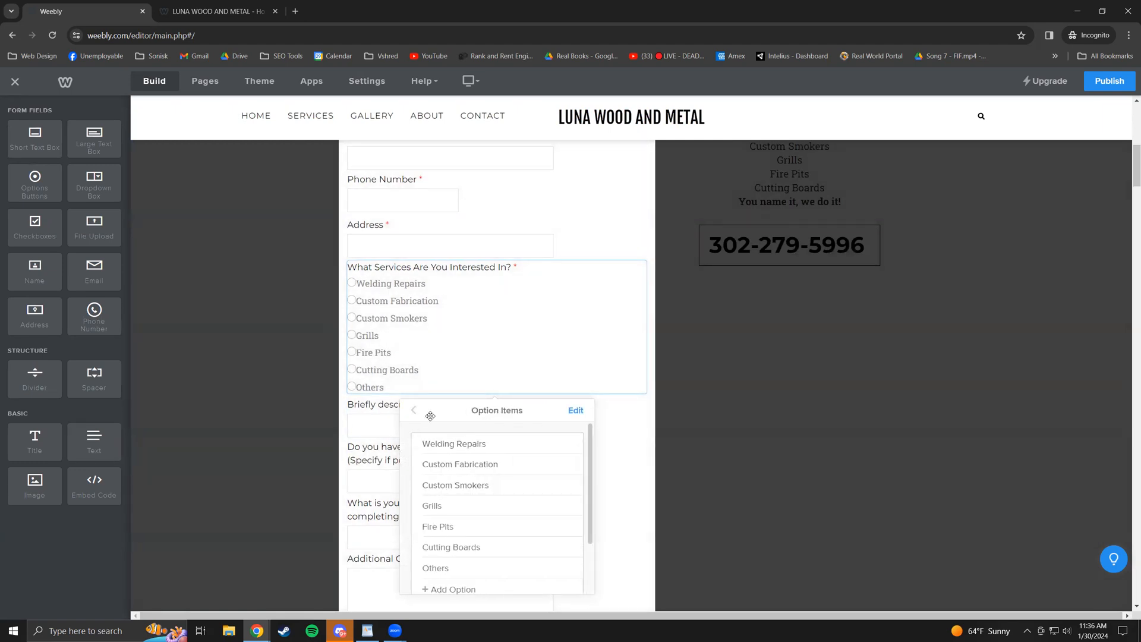
pyautogui.click(641, 191)
pyautogui.scroll(4, 493, 297)
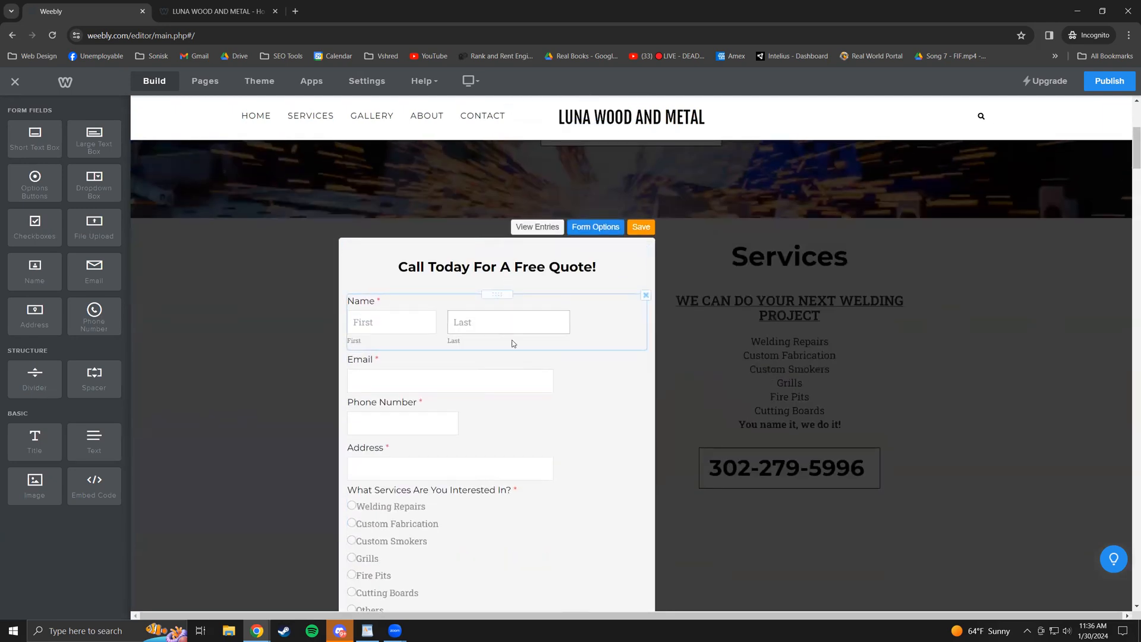
pyautogui.scroll(-2, 502, 359)
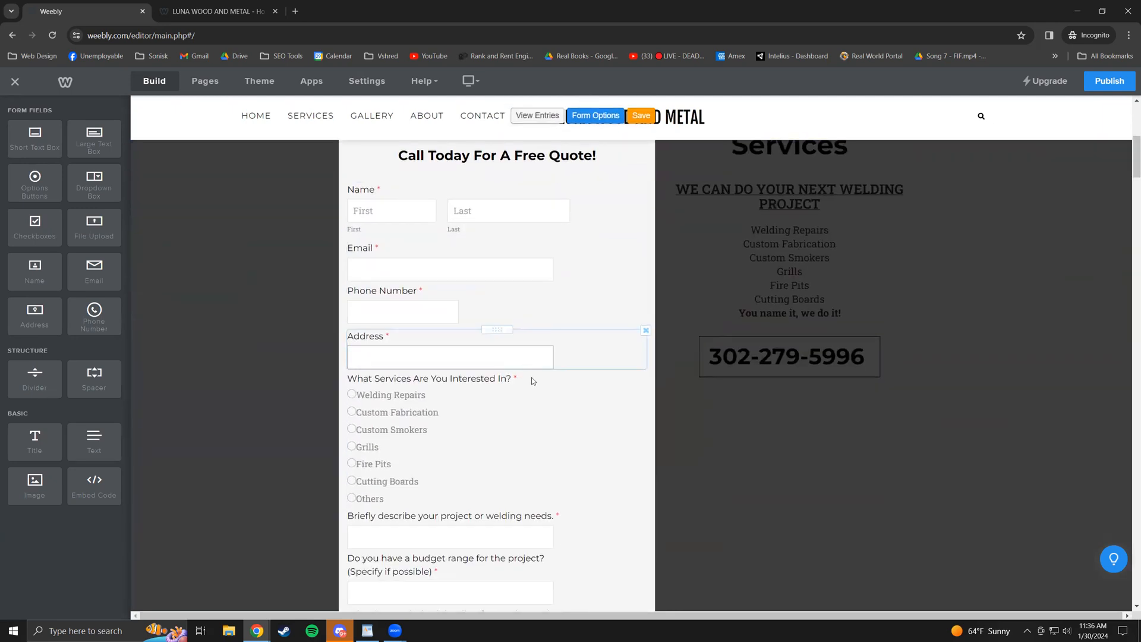
pyautogui.click(485, 443)
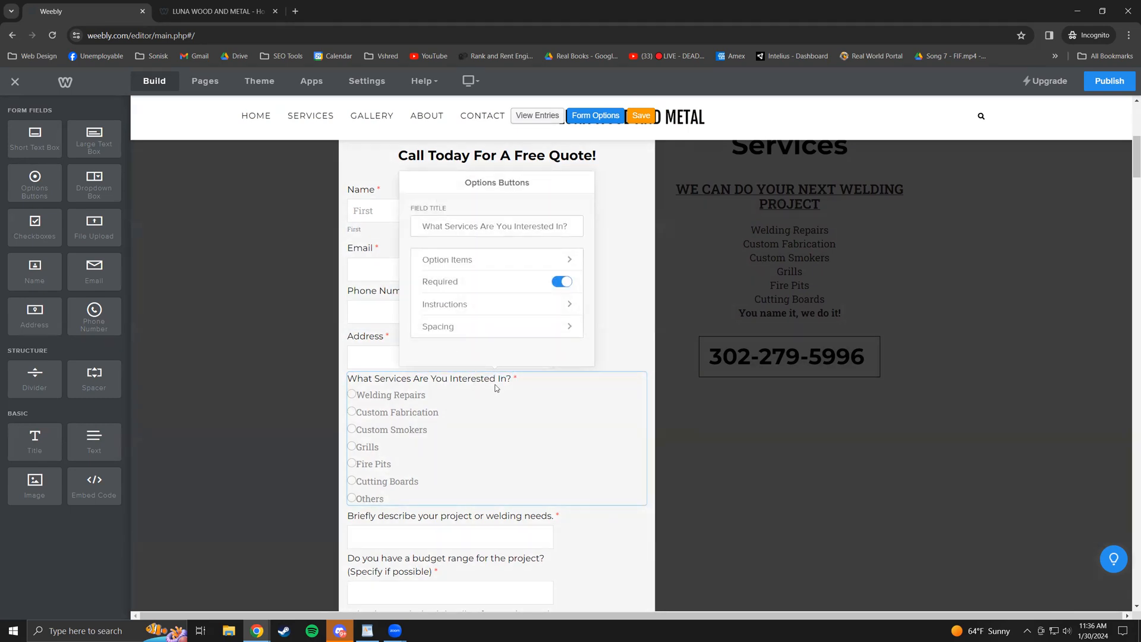
pyautogui.click(513, 258)
pyautogui.scroll(-2, 507, 295)
pyautogui.scroll(2, 503, 295)
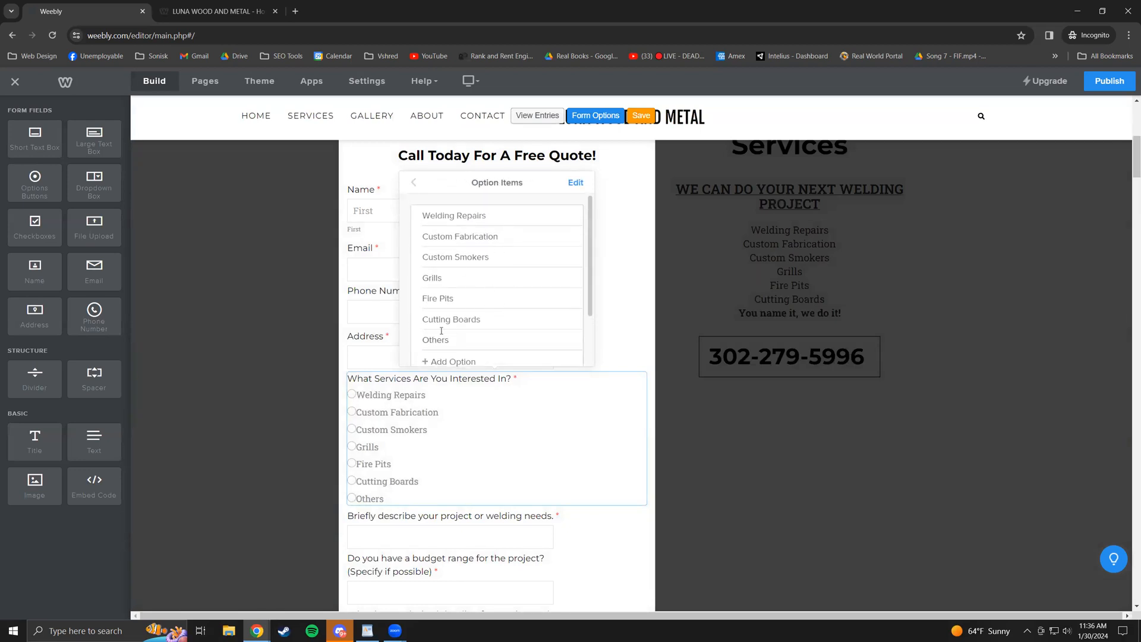
pyautogui.scroll(-1, 452, 321)
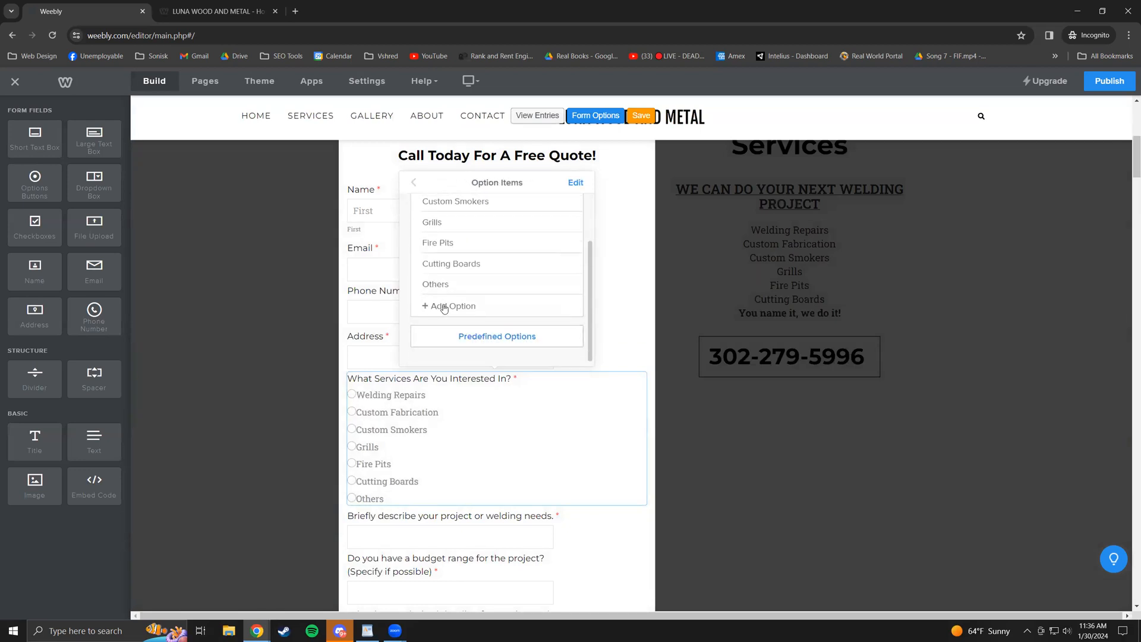
pyautogui.click(415, 182)
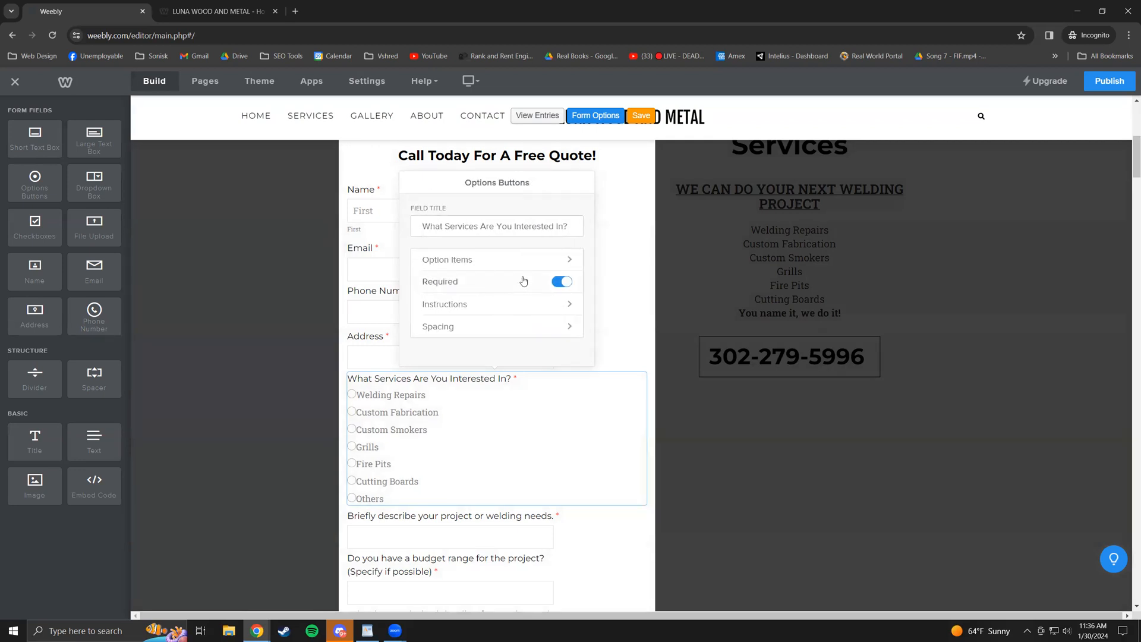
pyautogui.click(524, 305)
pyautogui.click(414, 184)
pyautogui.click(717, 433)
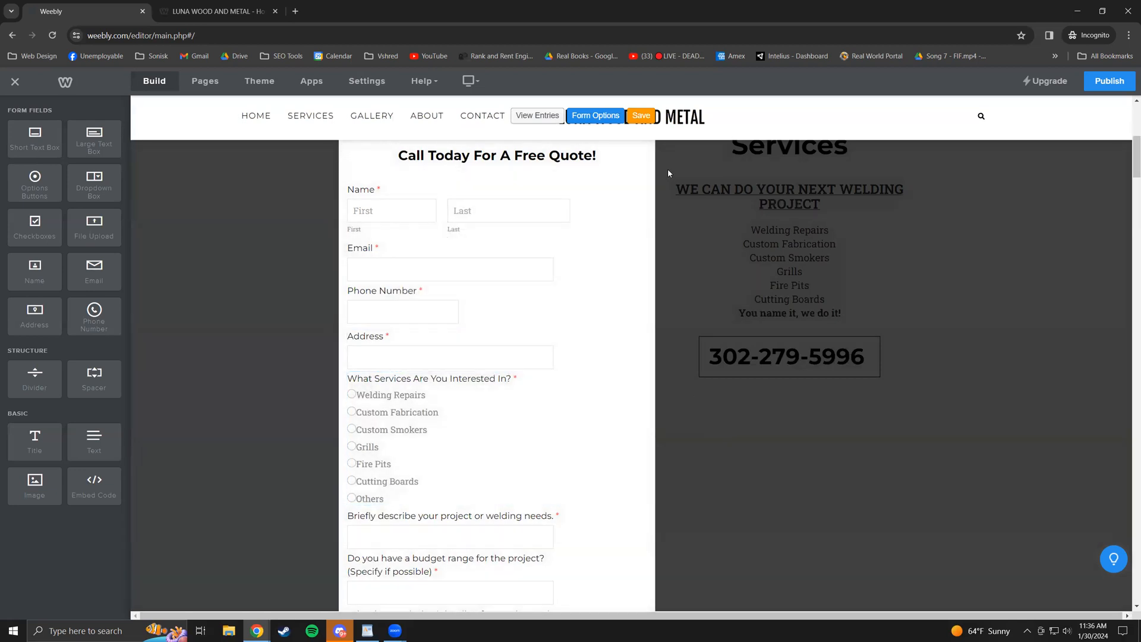
pyautogui.click(645, 117)
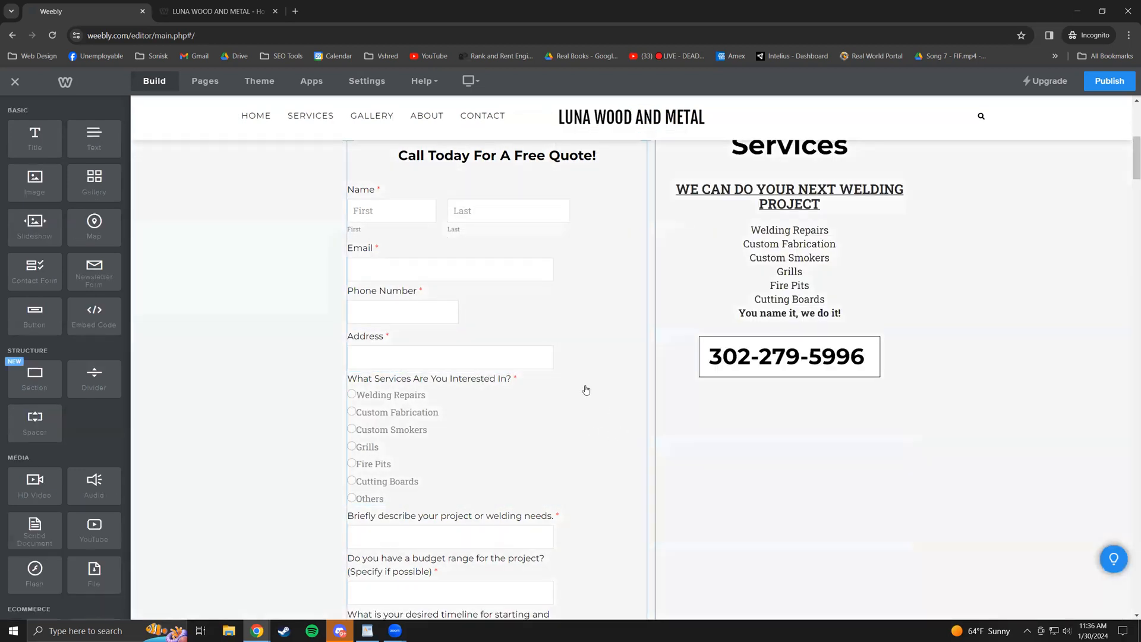
pyautogui.scroll(-4, 713, 405)
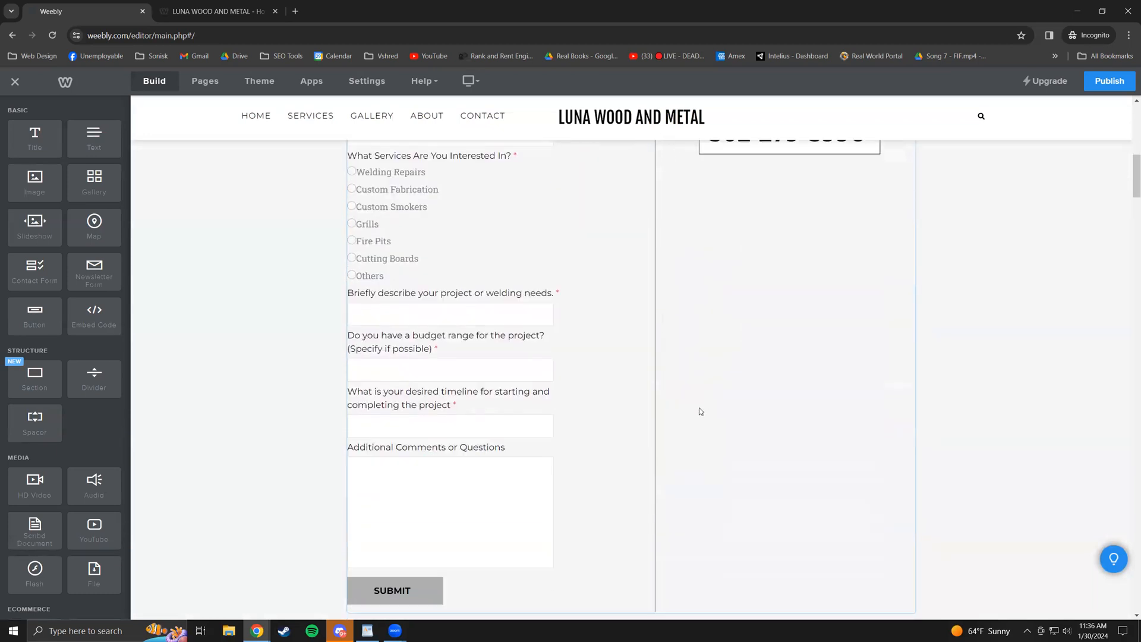
pyautogui.scroll(-5, 700, 411)
pyautogui.scroll(-7, 544, 400)
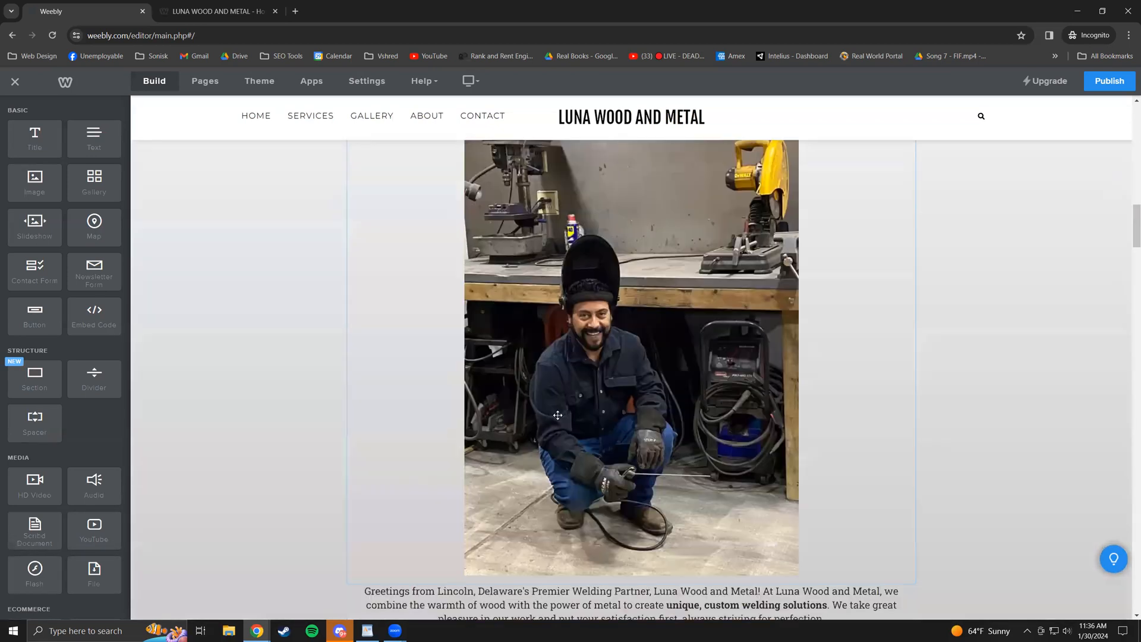
pyautogui.scroll(-3, 559, 416)
pyautogui.scroll(-3, 631, 416)
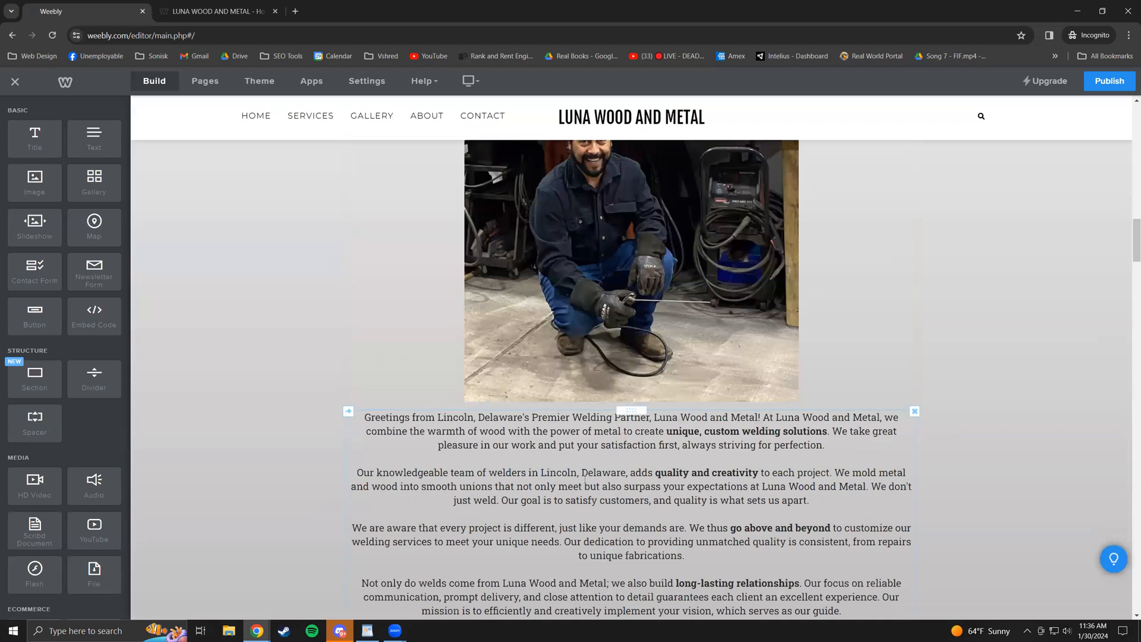
pyautogui.scroll(-1, 641, 448)
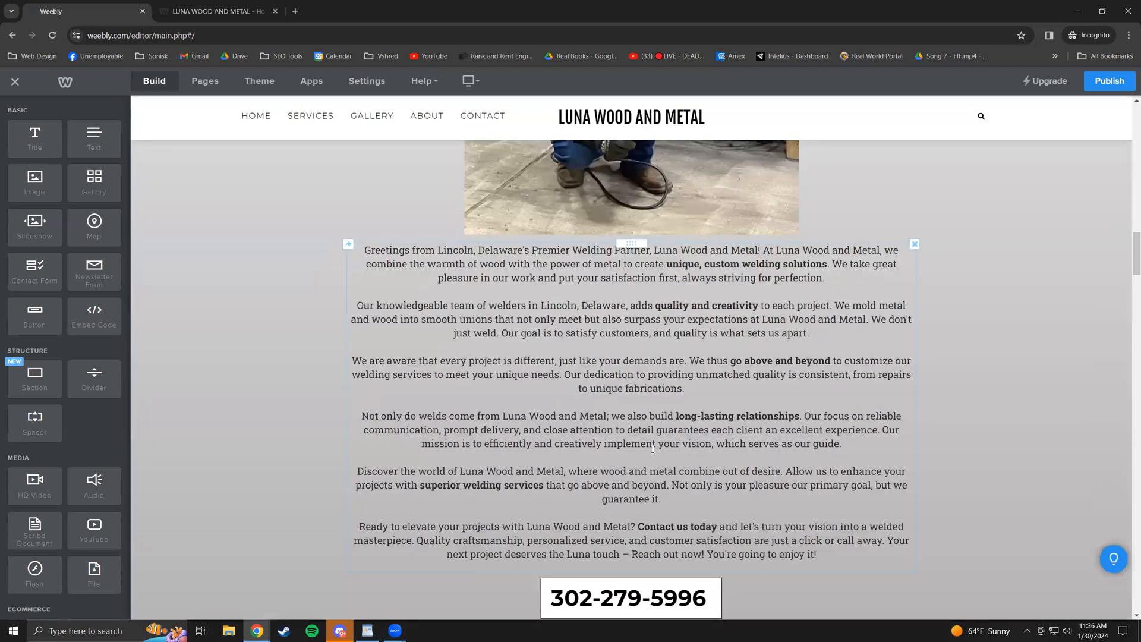
pyautogui.click(653, 445)
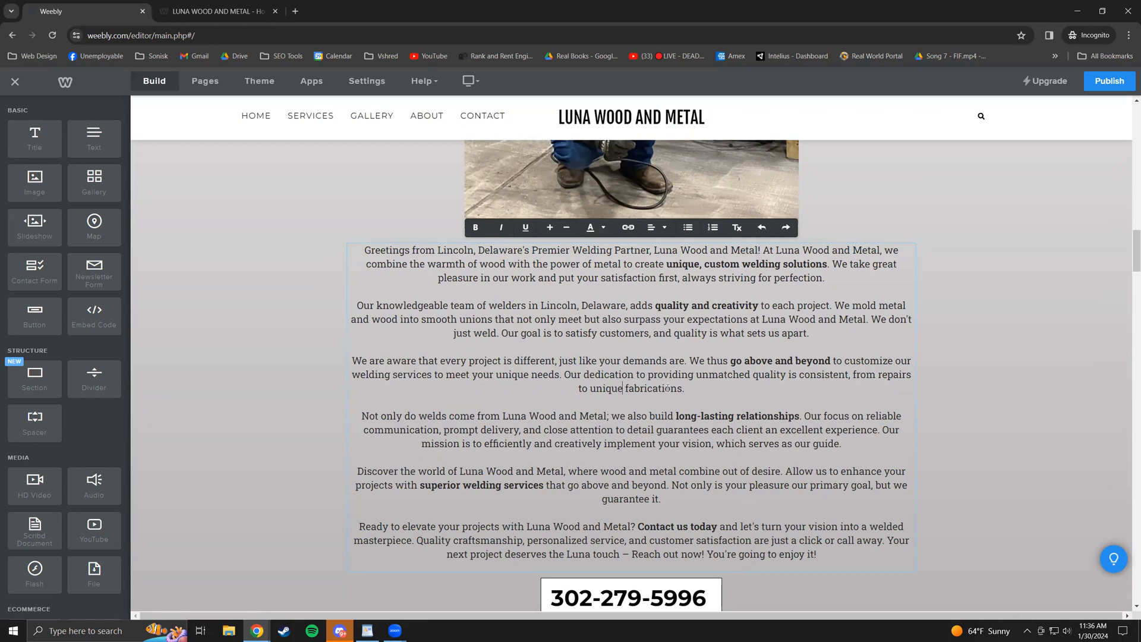
pyautogui.scroll(3, 622, 428)
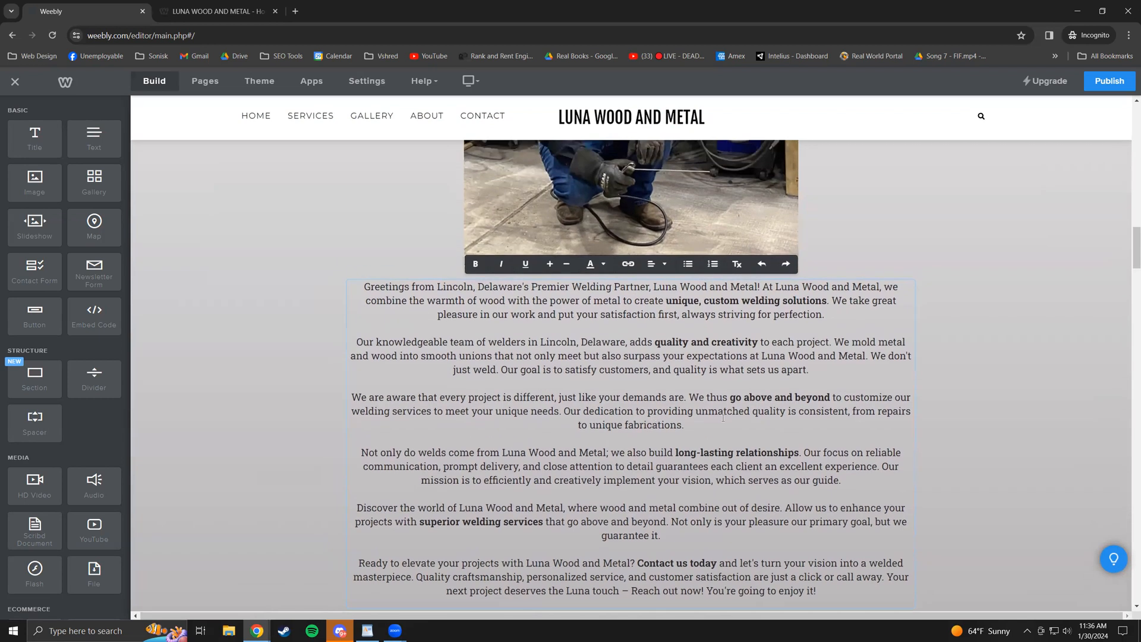
pyautogui.scroll(-2, 672, 416)
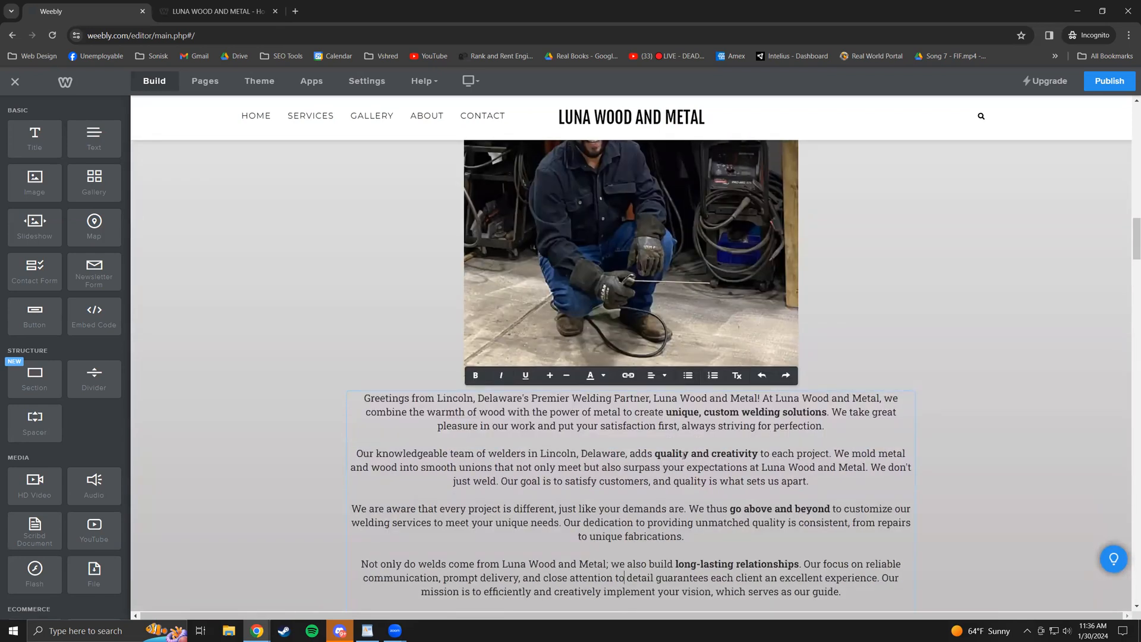
pyautogui.click(664, 465)
pyautogui.scroll(1, 670, 453)
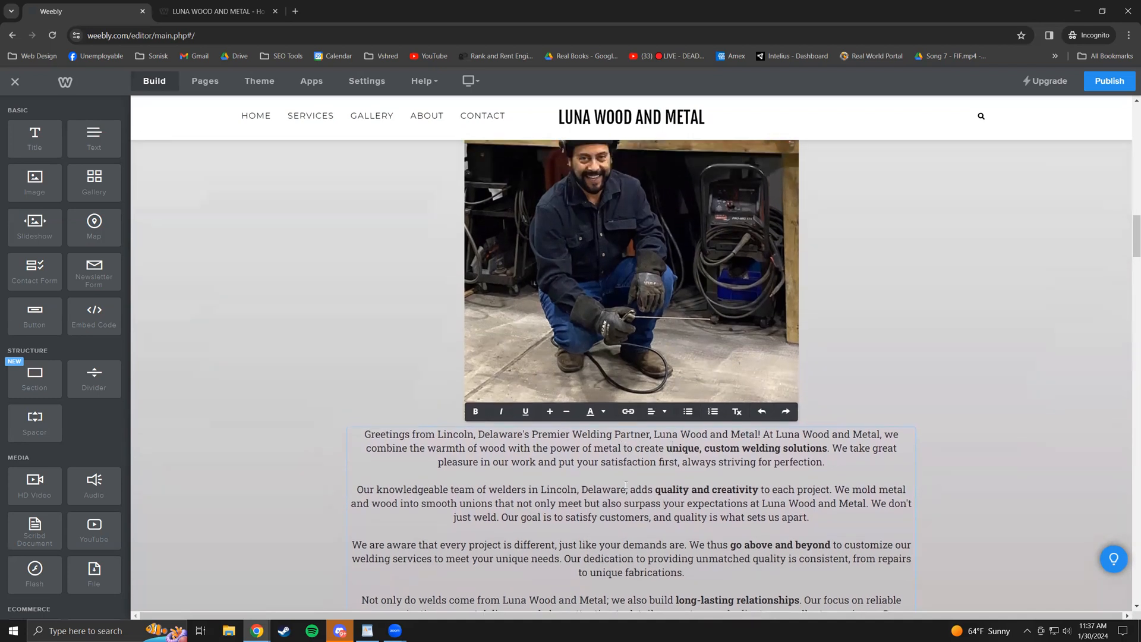
pyautogui.scroll(15, 580, 476)
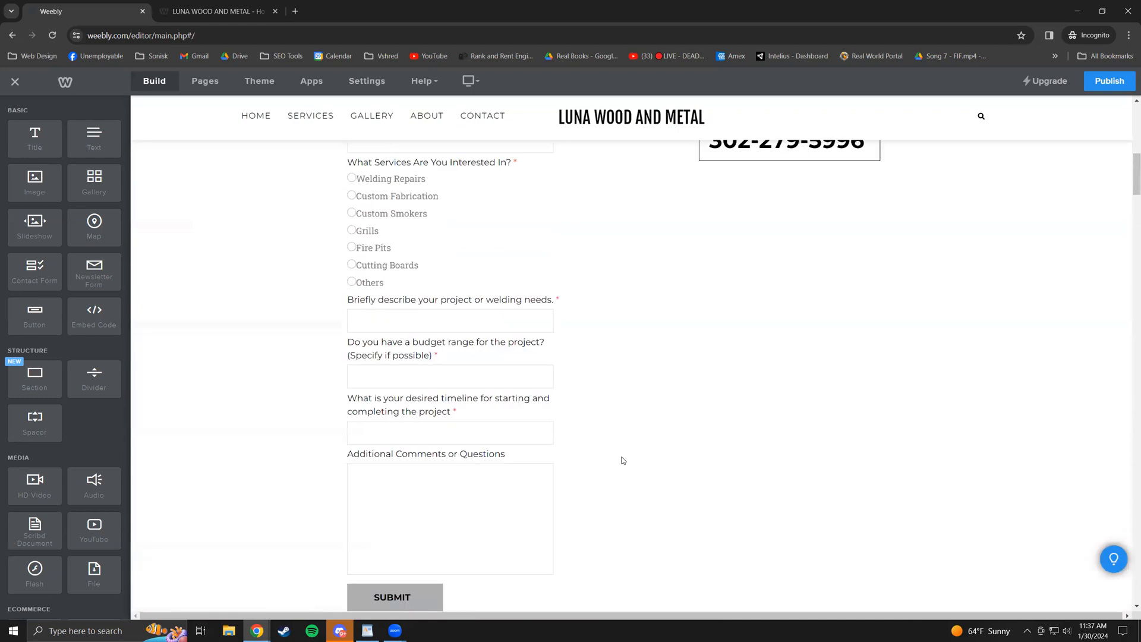
pyautogui.scroll(5, 634, 463)
pyautogui.scroll(-20, 630, 466)
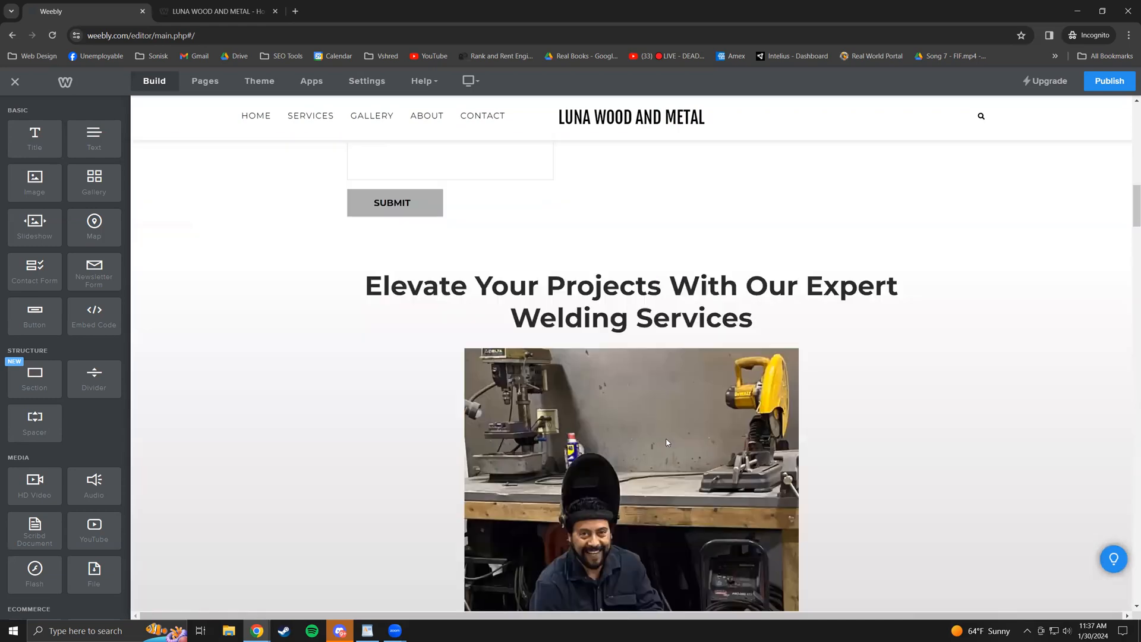
pyautogui.scroll(-8, 641, 469)
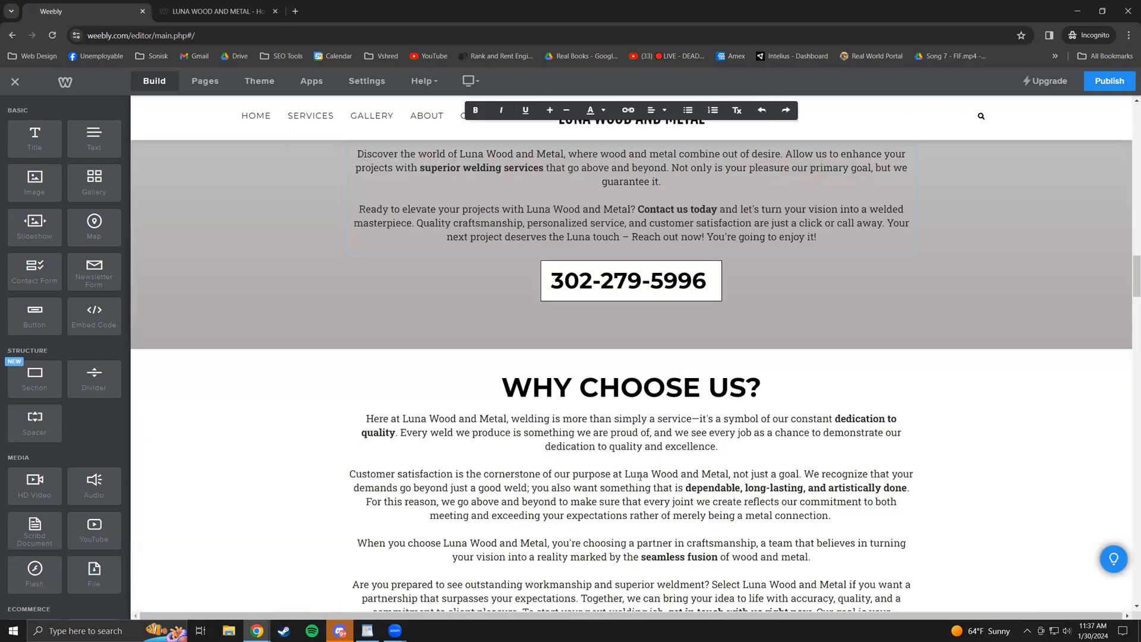
pyautogui.click(626, 429)
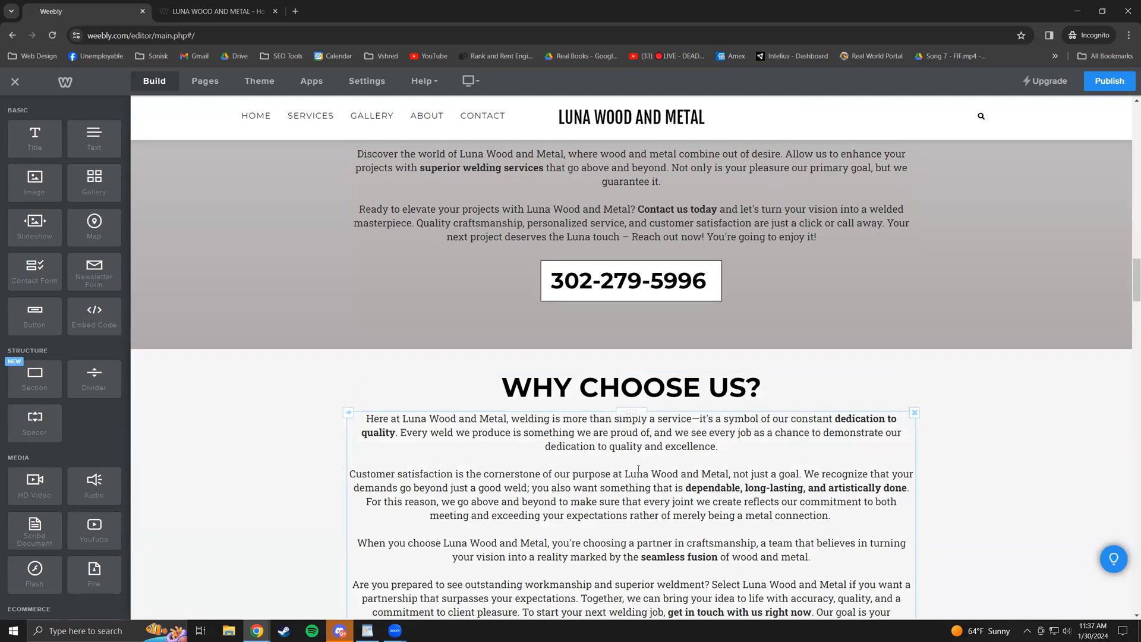
pyautogui.click(631, 502)
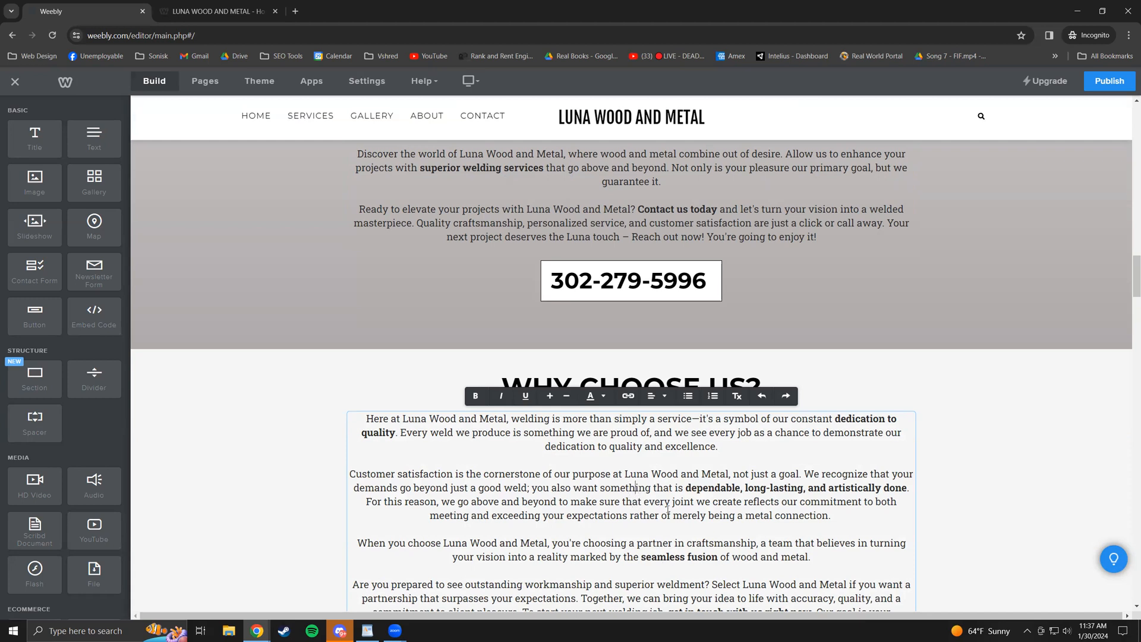
pyautogui.press('Down')
pyautogui.press('Up')
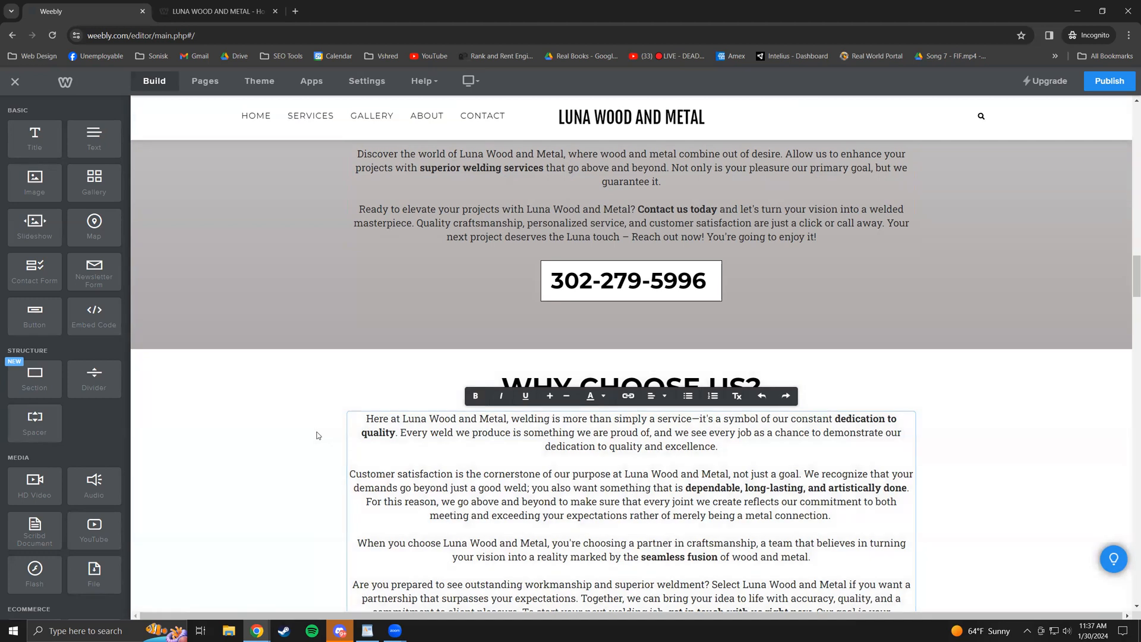
pyautogui.scroll(-1, 630, 509)
pyautogui.scroll(-5, 627, 512)
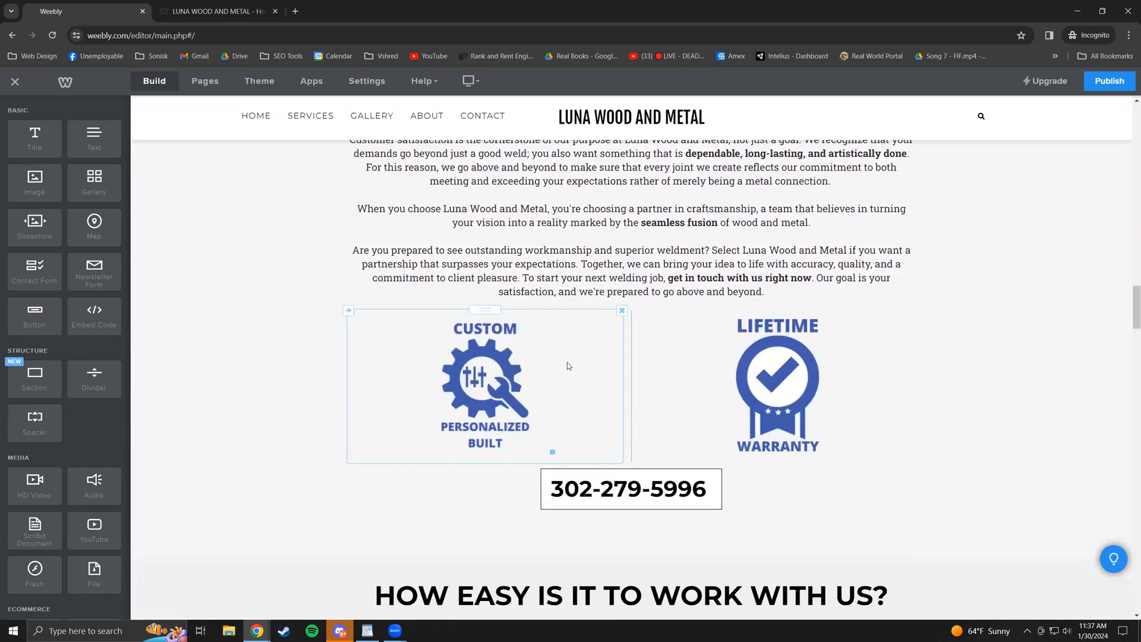
pyautogui.click(527, 362)
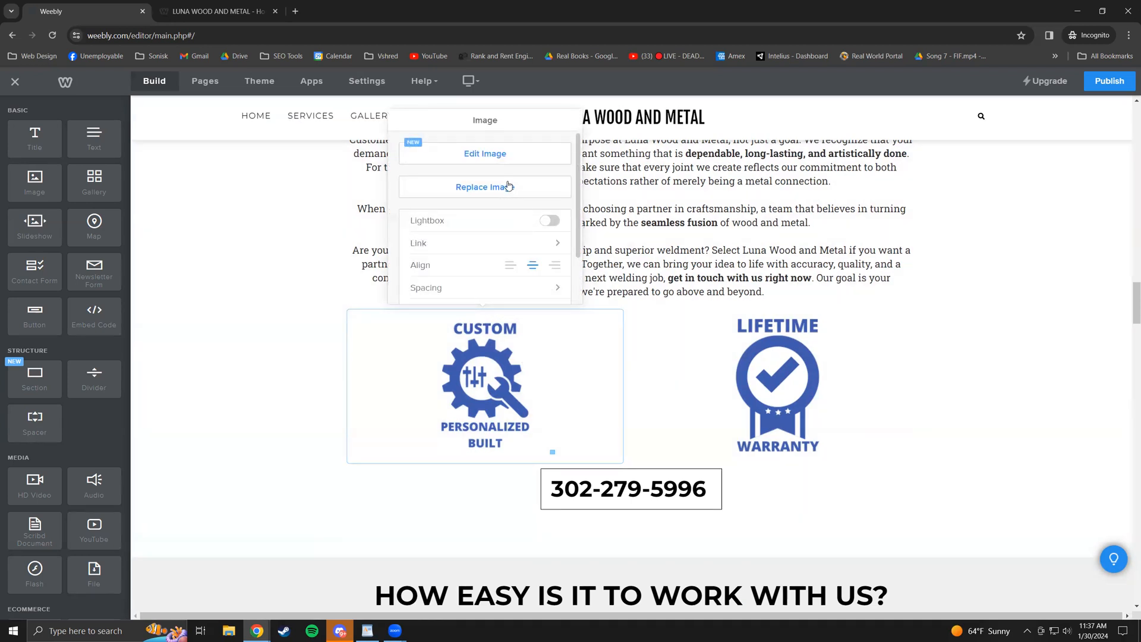
pyautogui.click(507, 163)
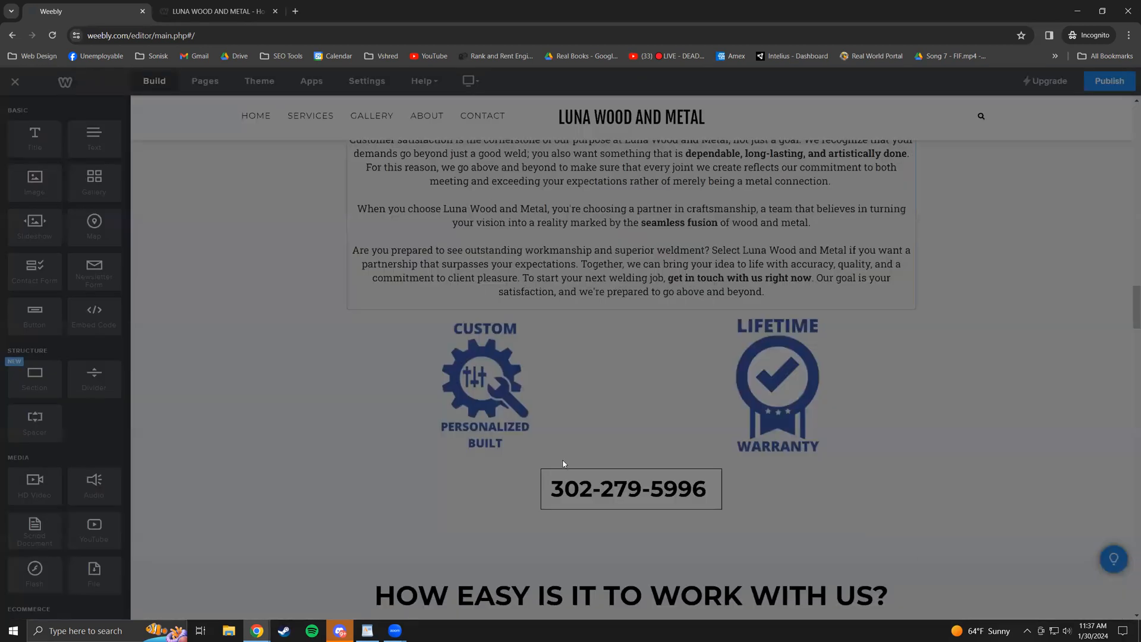
pyautogui.click(571, 454)
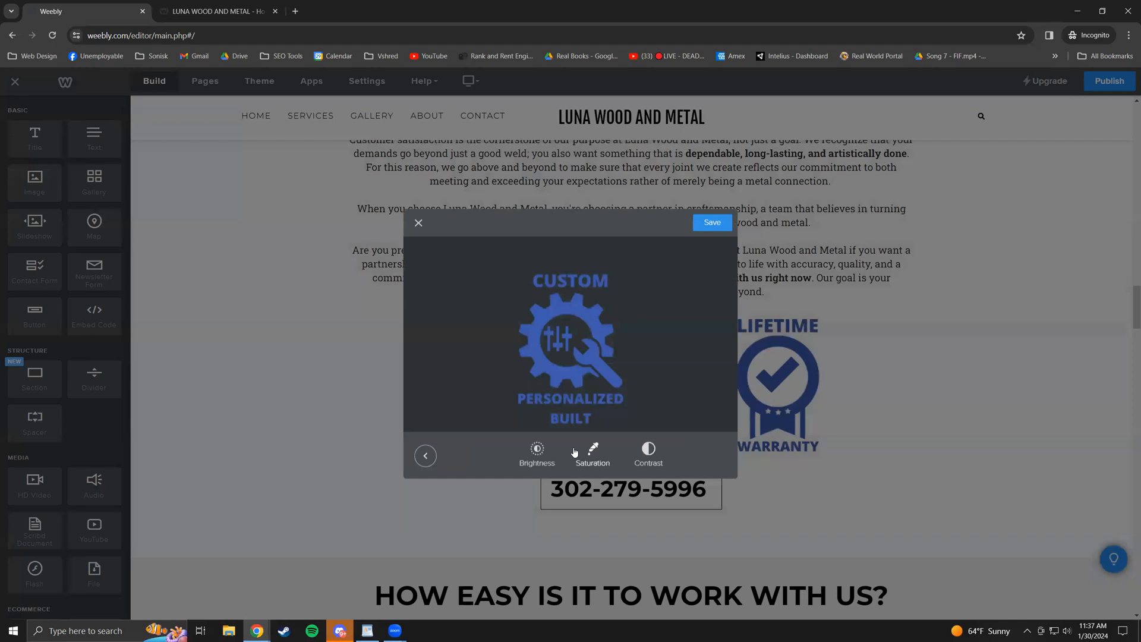
pyautogui.click(537, 455)
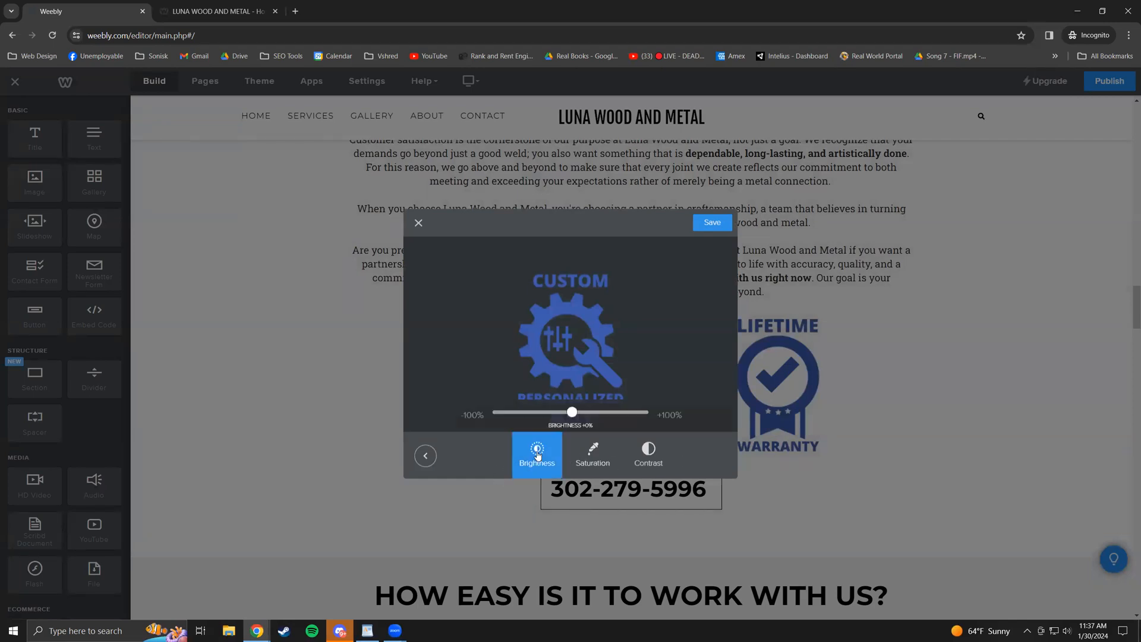
pyautogui.moveTo(573, 418); pyautogui.dragTo(372, 418)
pyautogui.click(593, 456)
pyautogui.click(419, 223)
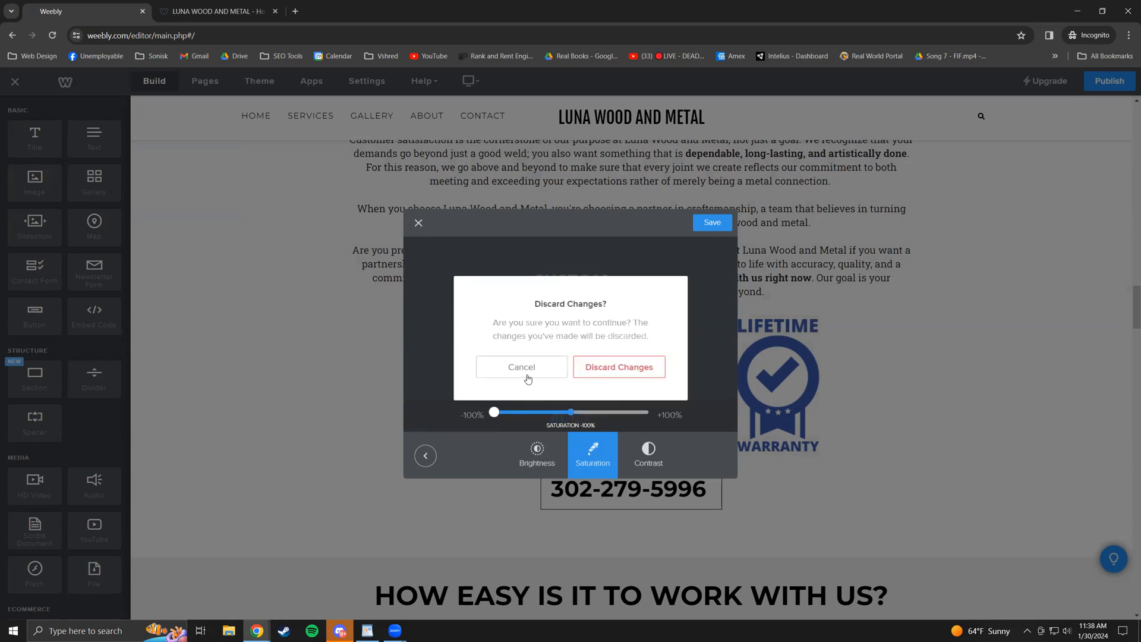
pyautogui.click(614, 368)
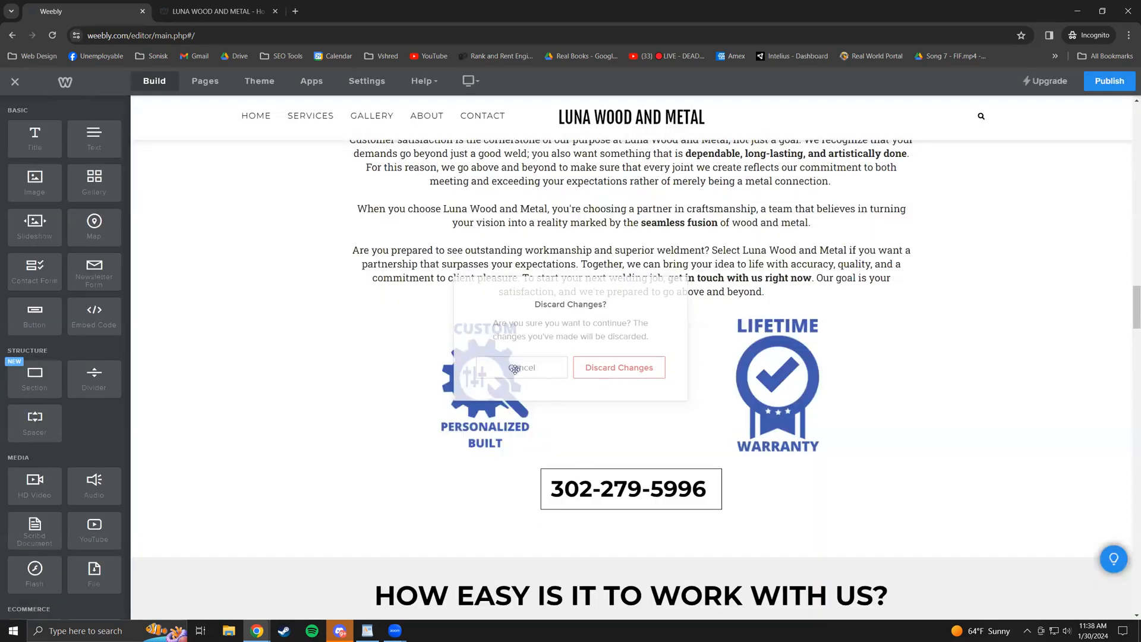
pyautogui.scroll(-6, 660, 420)
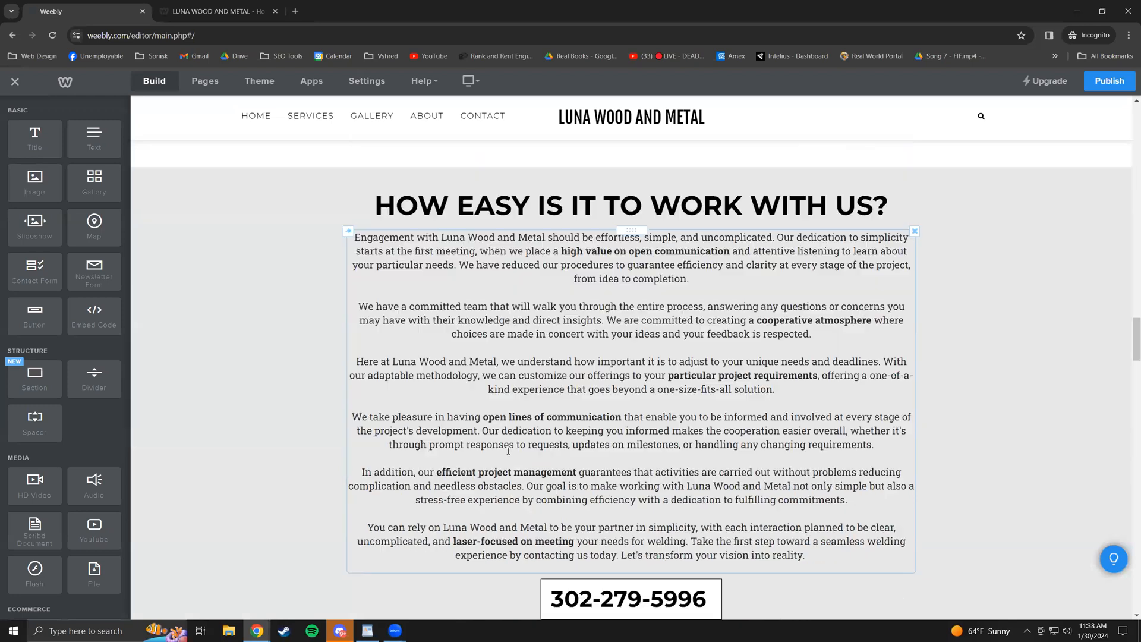
pyautogui.scroll(-3, 725, 423)
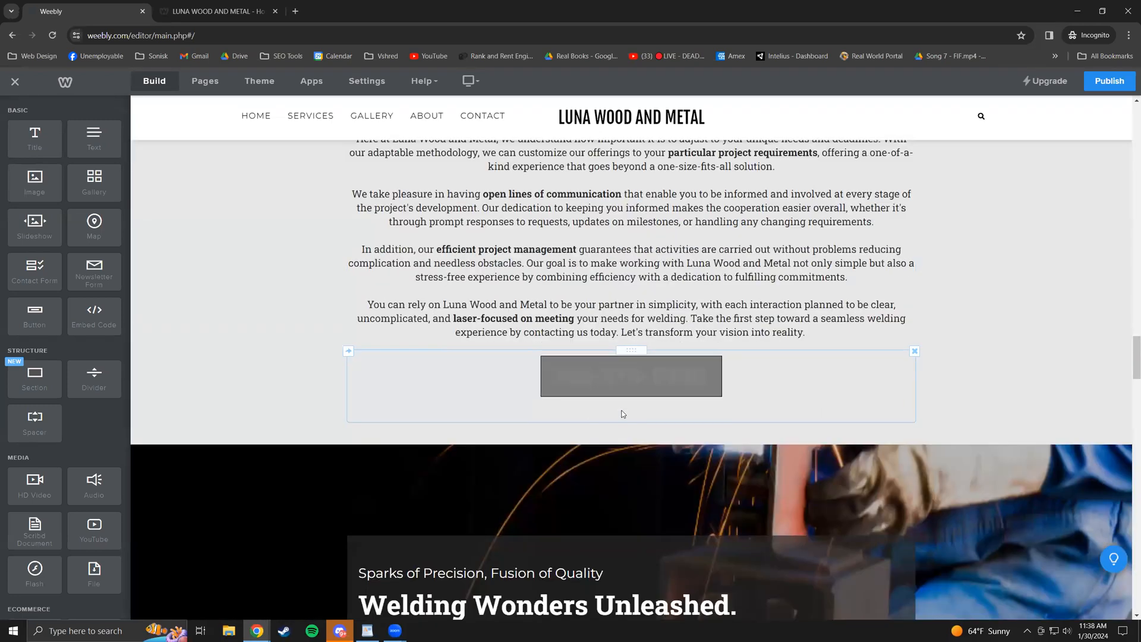
pyautogui.scroll(-4, 571, 405)
pyautogui.scroll(-7, 624, 440)
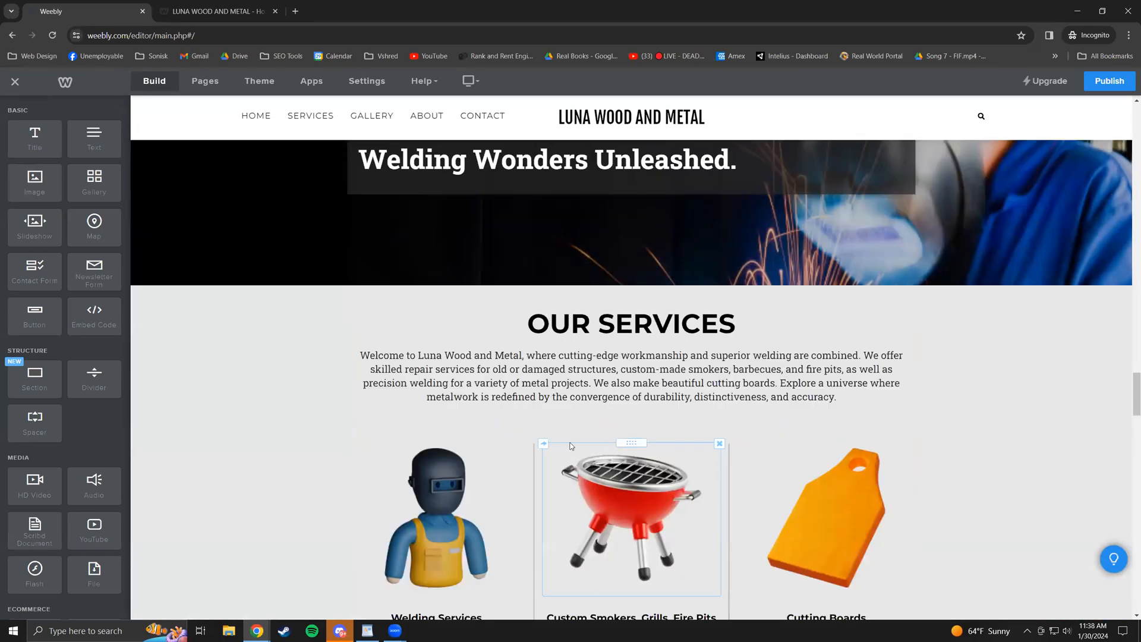
pyautogui.scroll(-4, 601, 487)
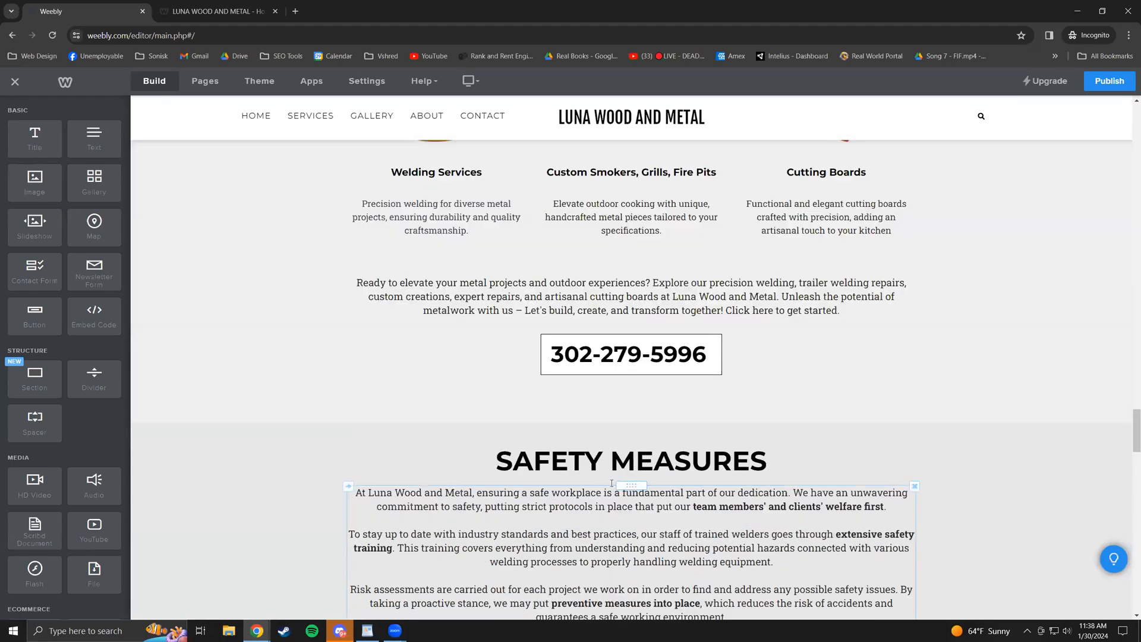
pyautogui.scroll(-6, 535, 475)
pyautogui.scroll(15, 511, 463)
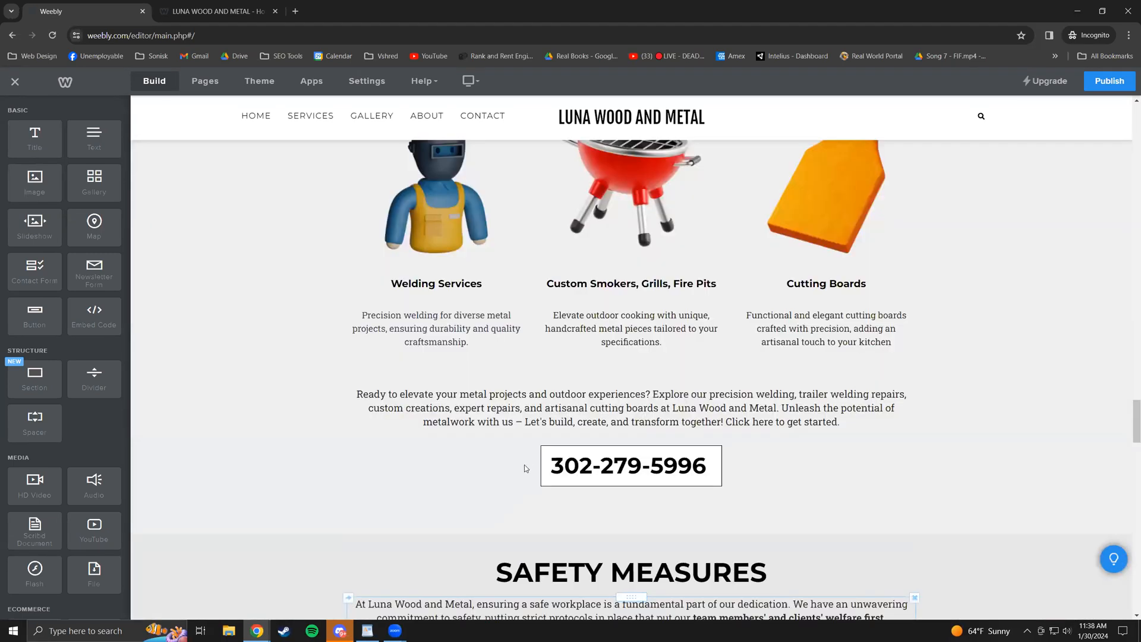
pyautogui.scroll(3, 523, 473)
pyautogui.moveTo(968, 282)
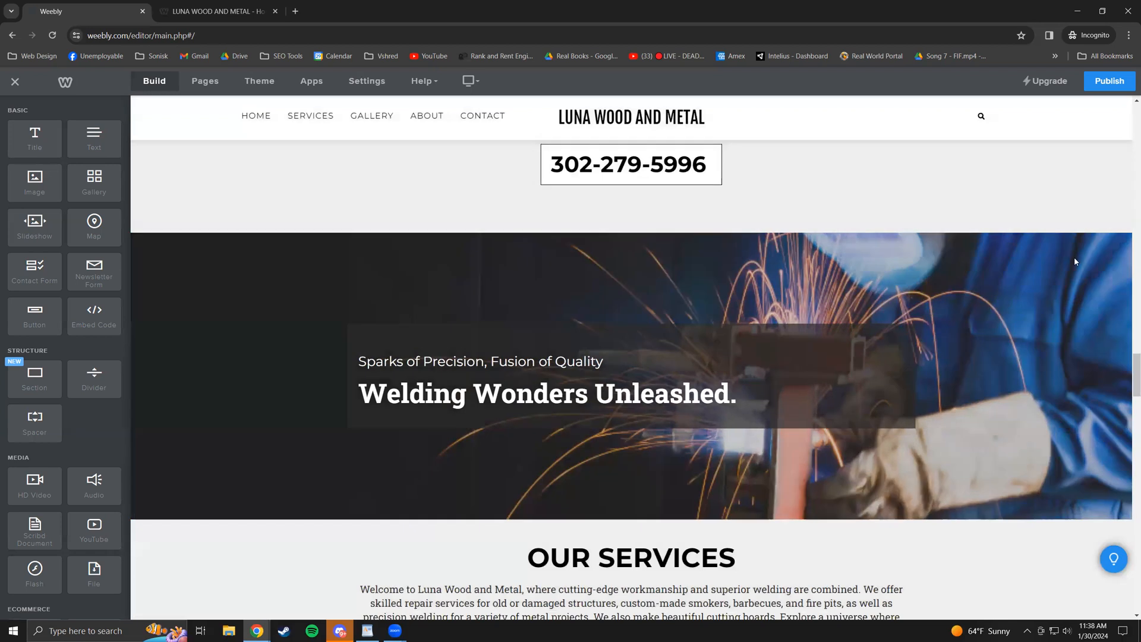
pyautogui.moveTo(826, 255)
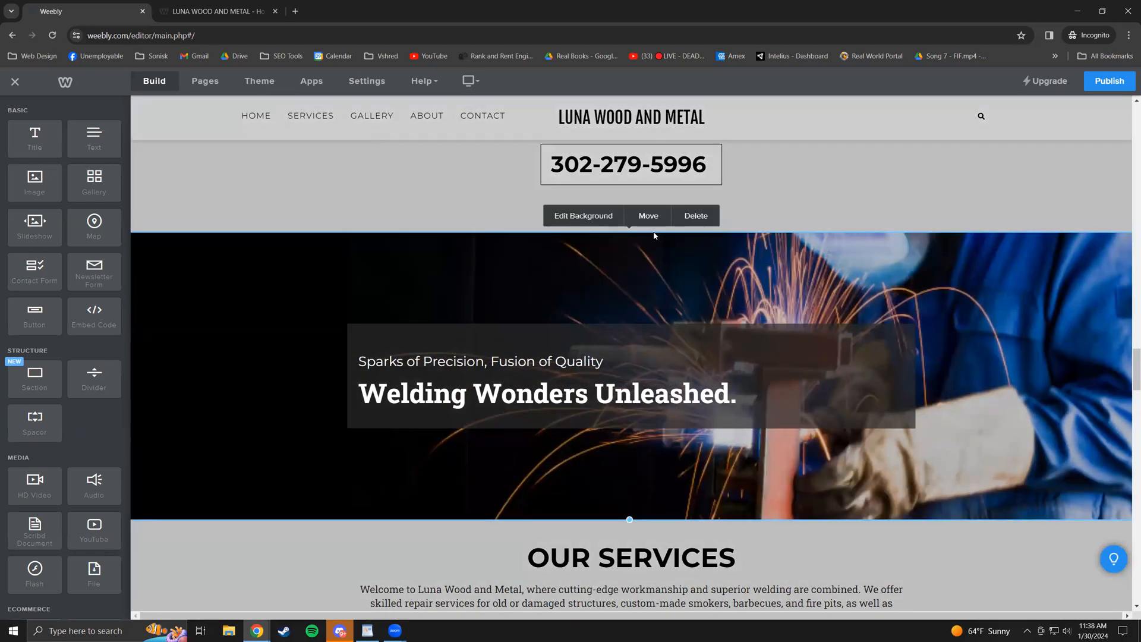
pyautogui.click(586, 221)
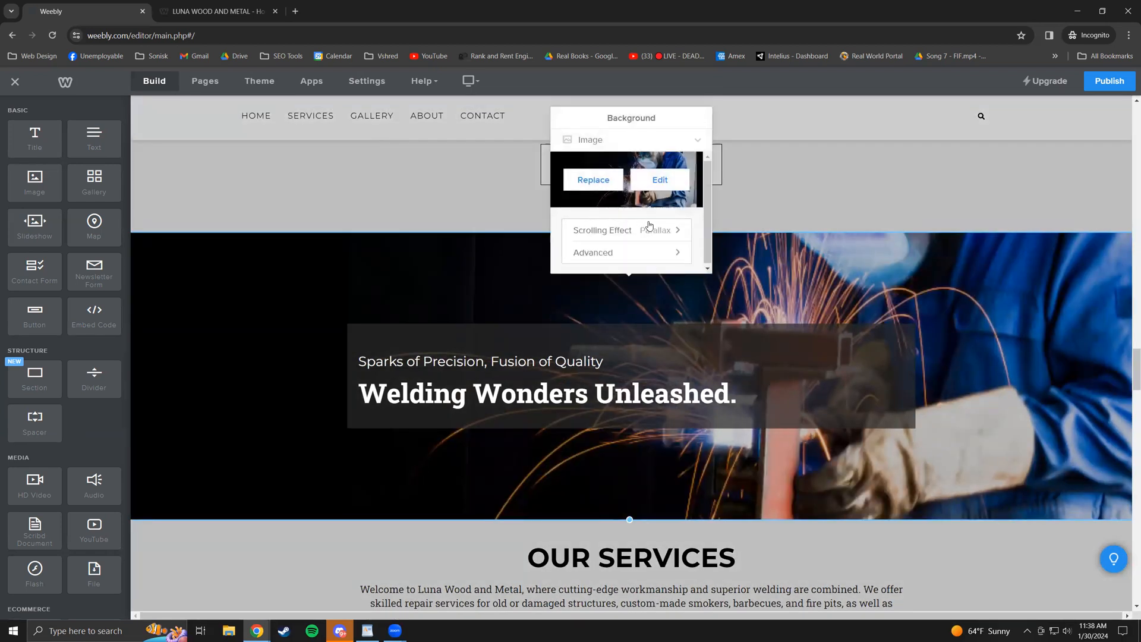
pyautogui.click(666, 230)
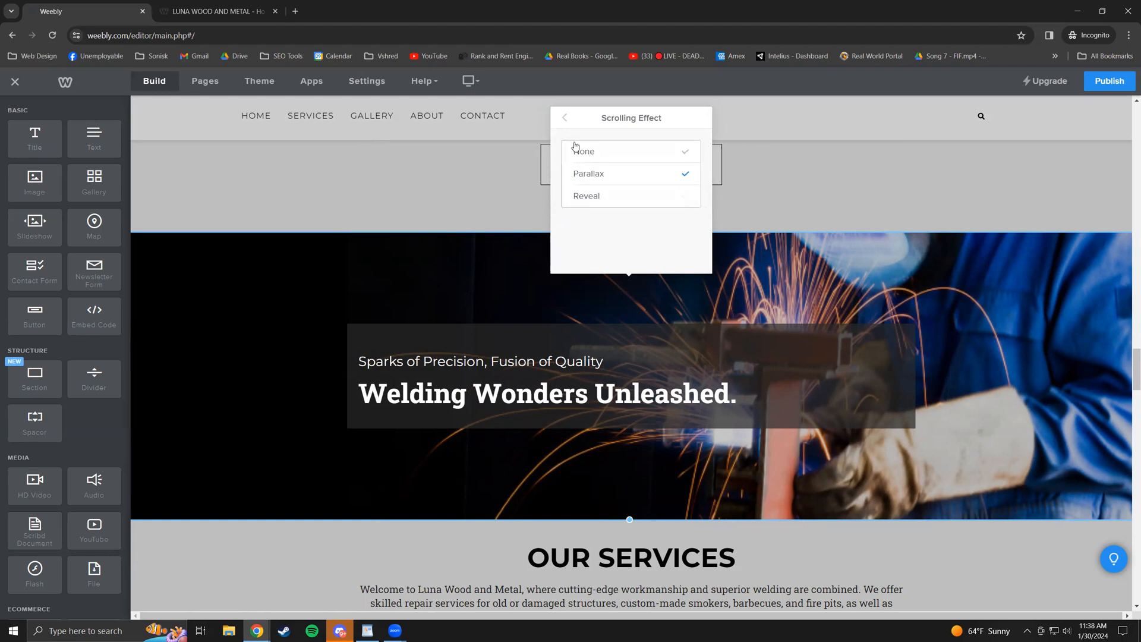
pyautogui.click(566, 123)
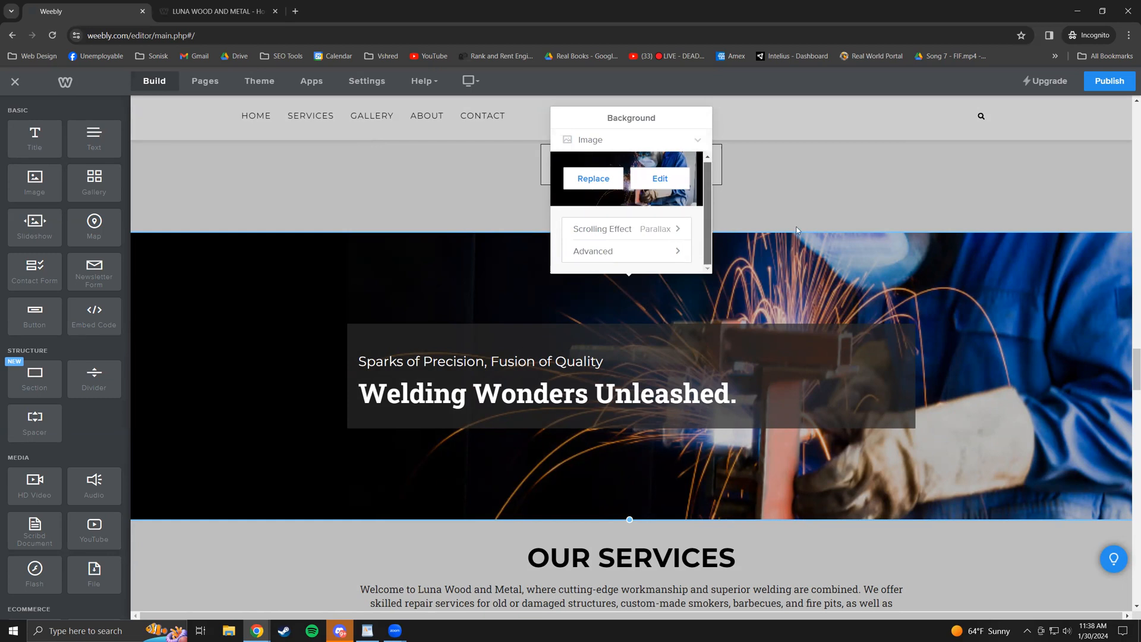
pyautogui.click(895, 215)
# - Scroll up, open the Services page, and scroll through its sections
pyautogui.scroll(5, 1011, 261)
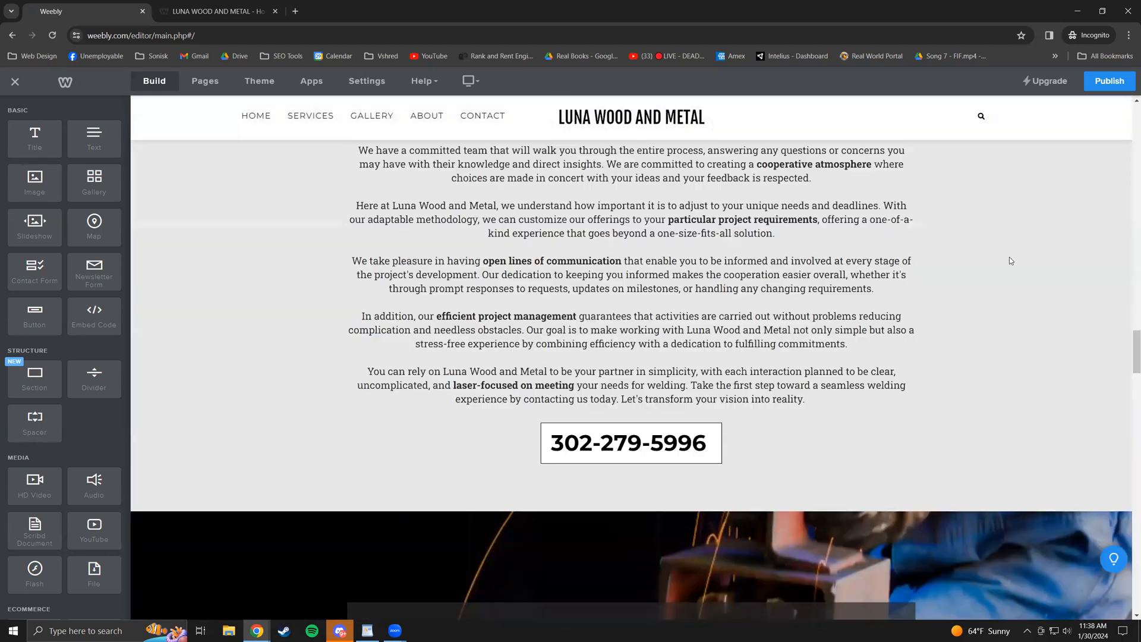
pyautogui.scroll(15, 773, 324)
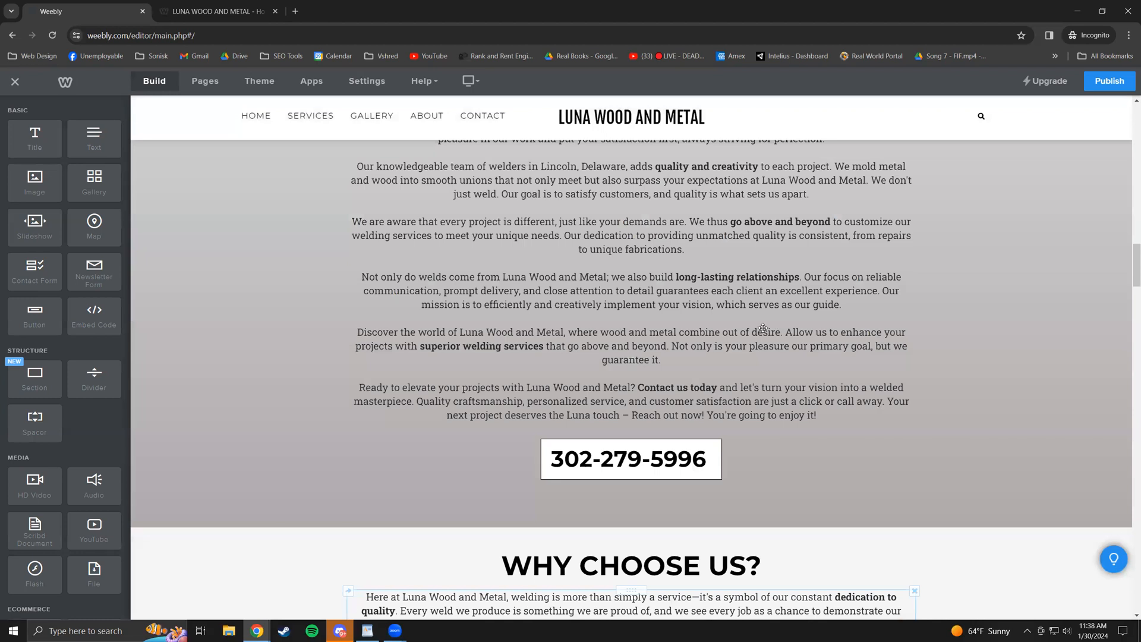
pyautogui.scroll(2, 703, 310)
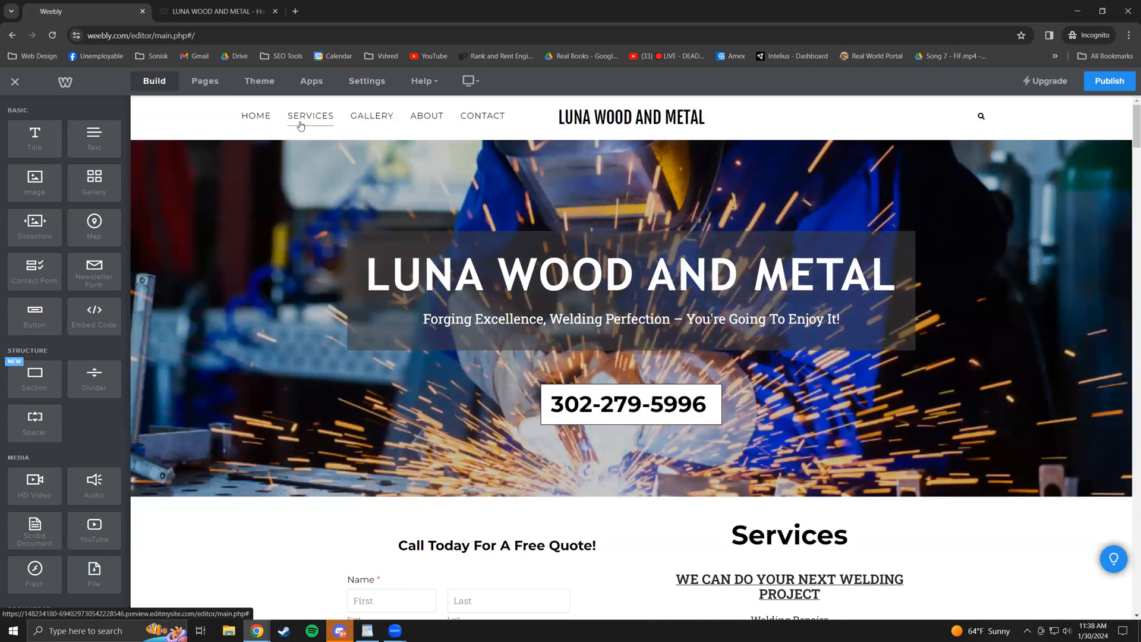
pyautogui.click(301, 125)
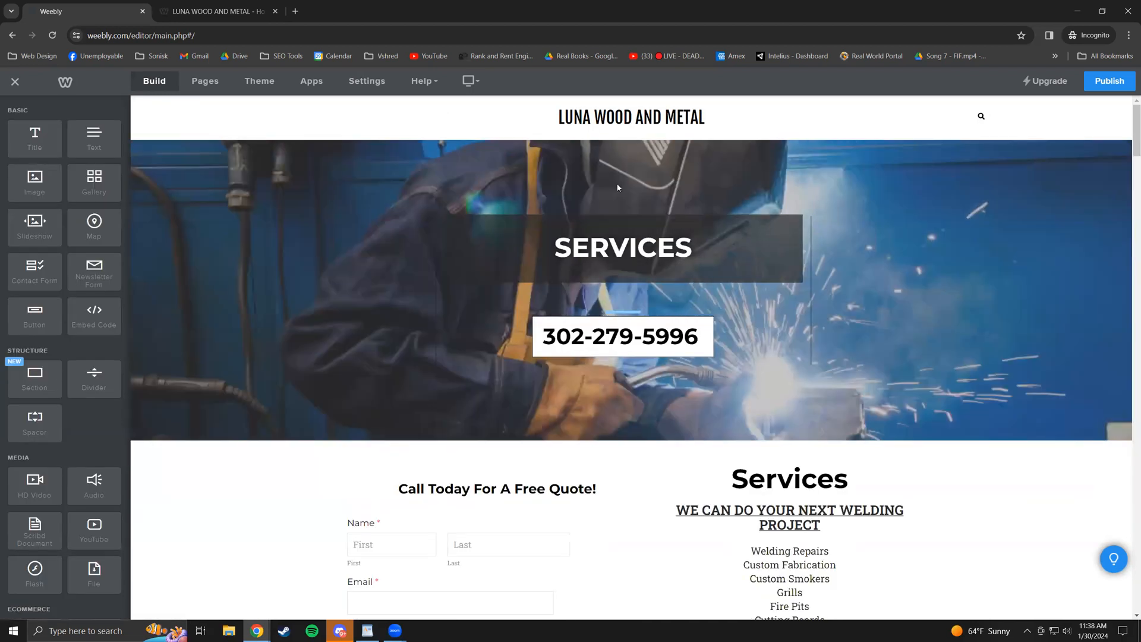
pyautogui.scroll(-15, 603, 539)
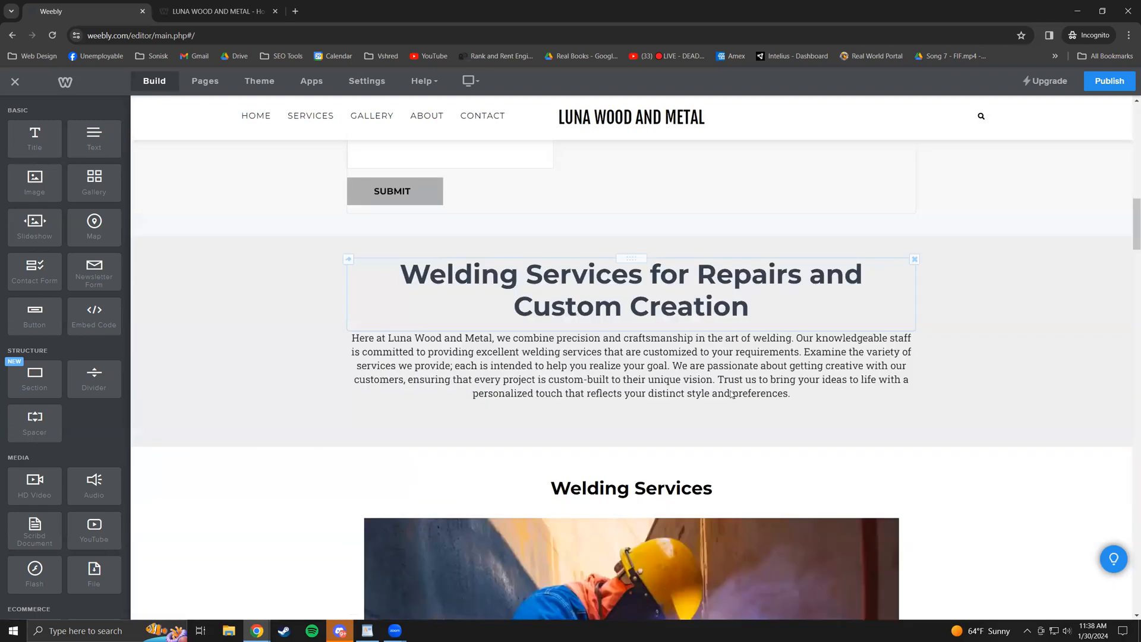
pyautogui.scroll(-5, 710, 380)
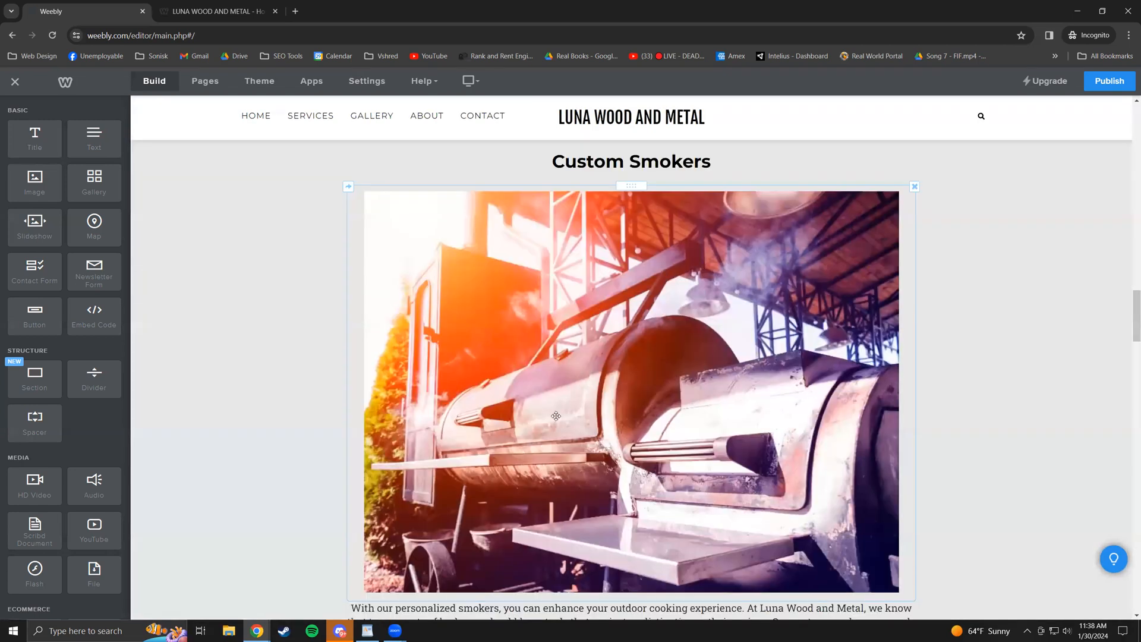
pyautogui.scroll(-6, 556, 410)
pyautogui.scroll(-7, 541, 404)
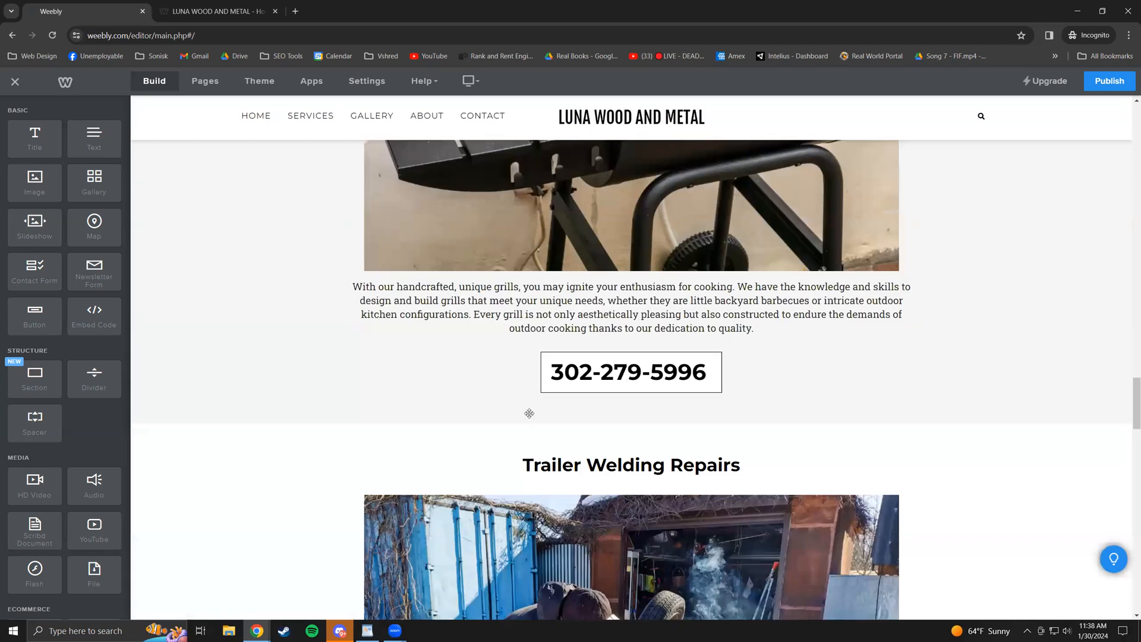
pyautogui.scroll(-5, 520, 413)
pyautogui.scroll(-5, 505, 417)
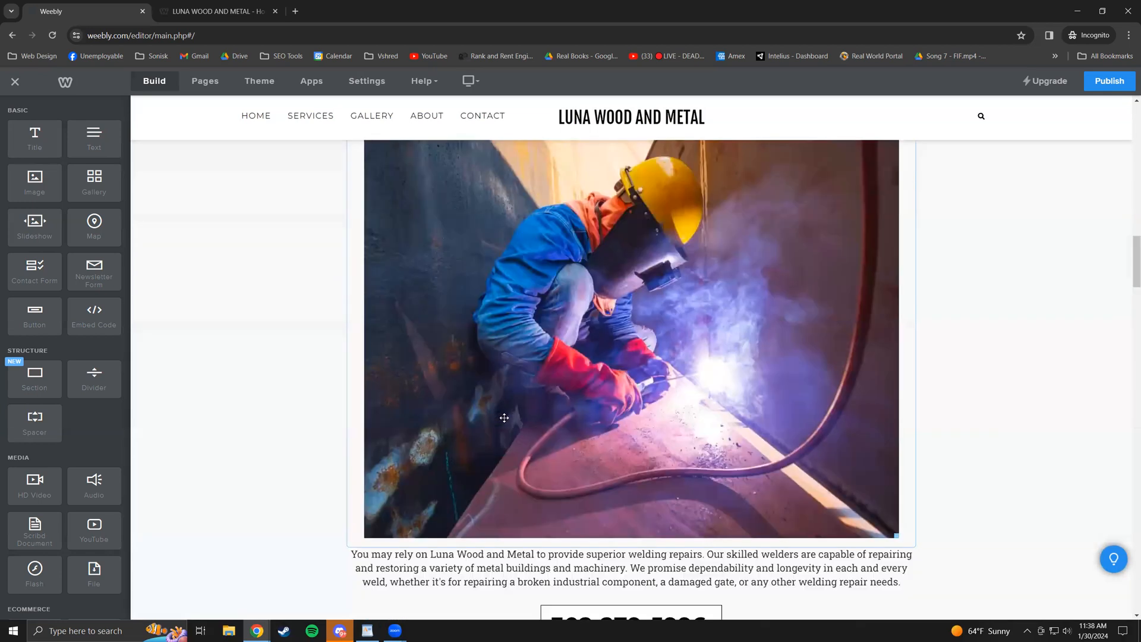
# - Scroll back up and open the Contact page with its free-quote form
pyautogui.scroll(20, 475, 342)
pyautogui.scroll(4, 437, 250)
pyautogui.click(483, 115)
pyautogui.scroll(6, 475, 345)
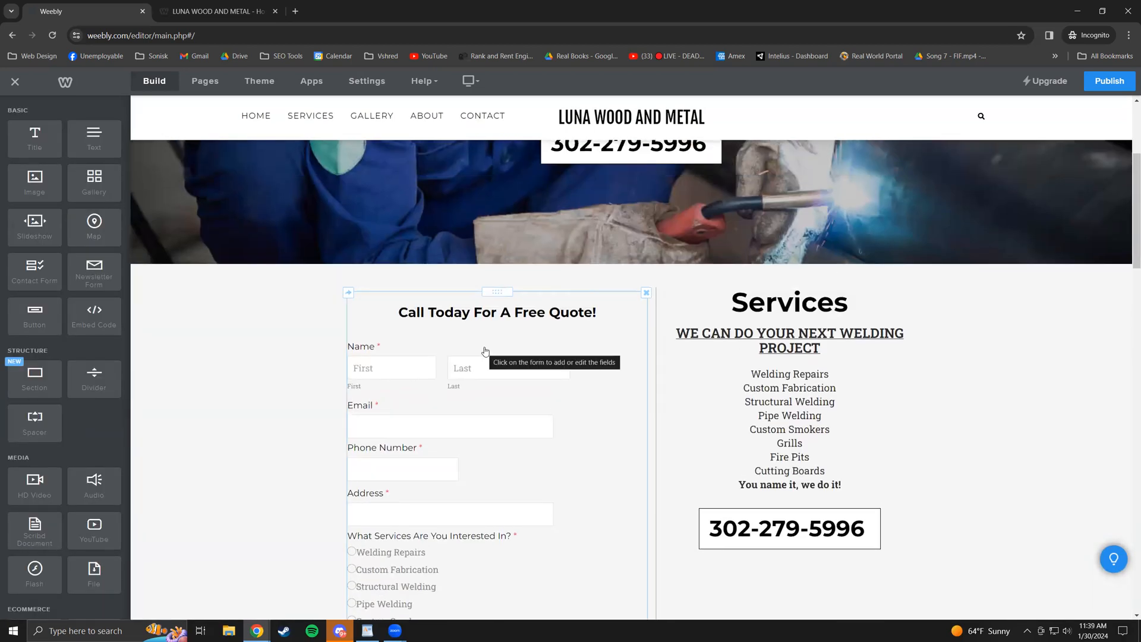
# - Check the free-quote form's View Entries (none submitted yet), then reopen the form for editing
pyautogui.click(608, 410)
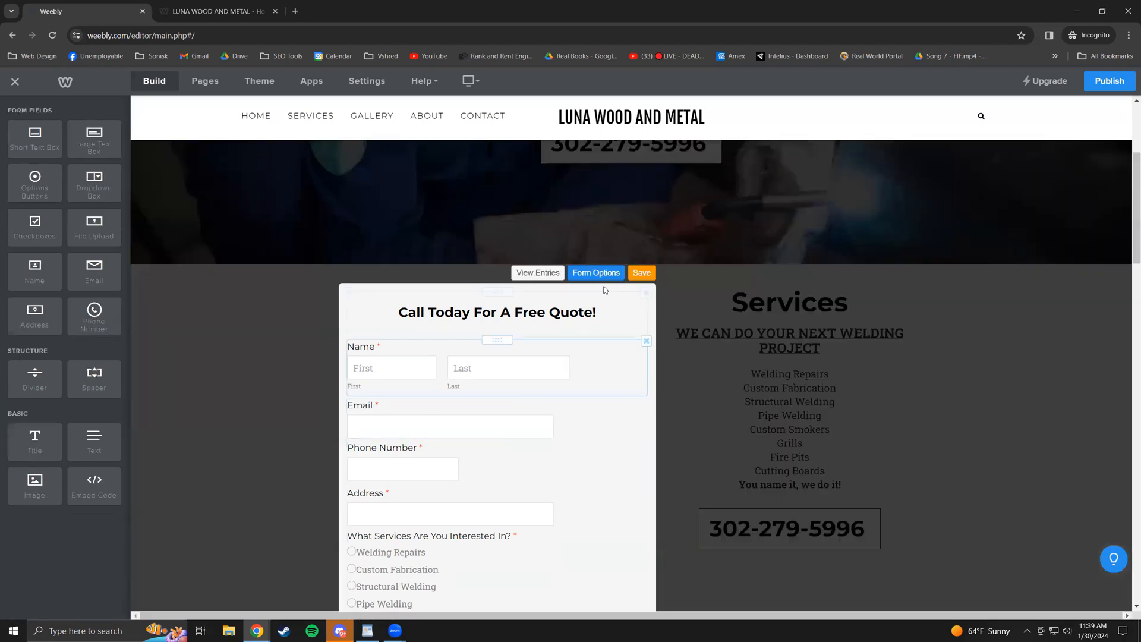
pyautogui.click(537, 273)
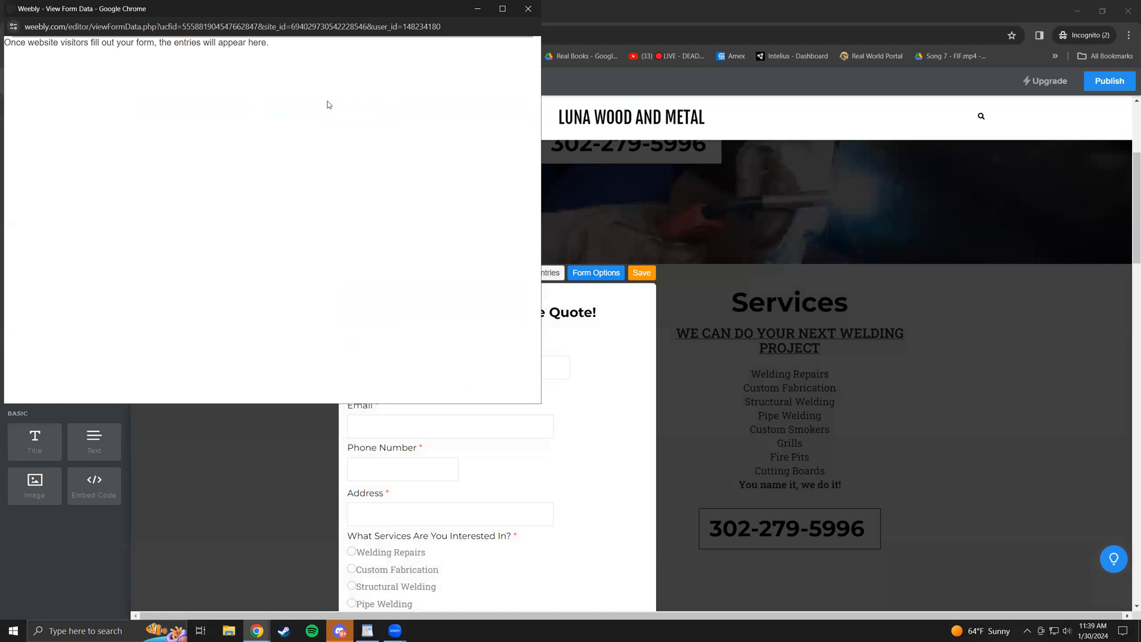
pyautogui.click(528, 10)
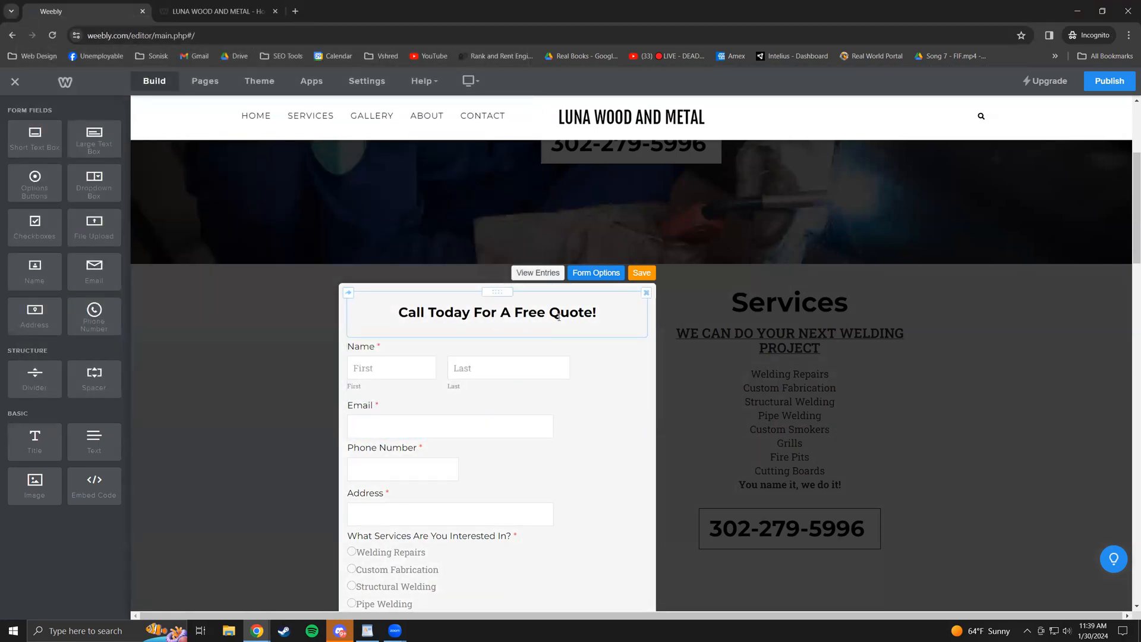
pyautogui.click(641, 273)
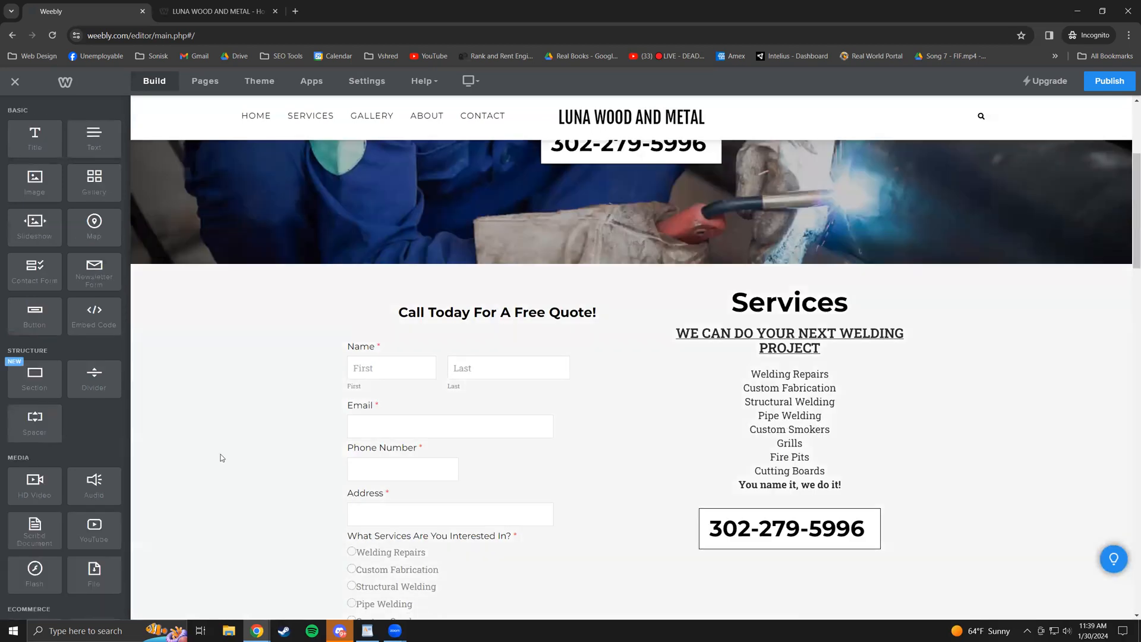
pyautogui.click(632, 364)
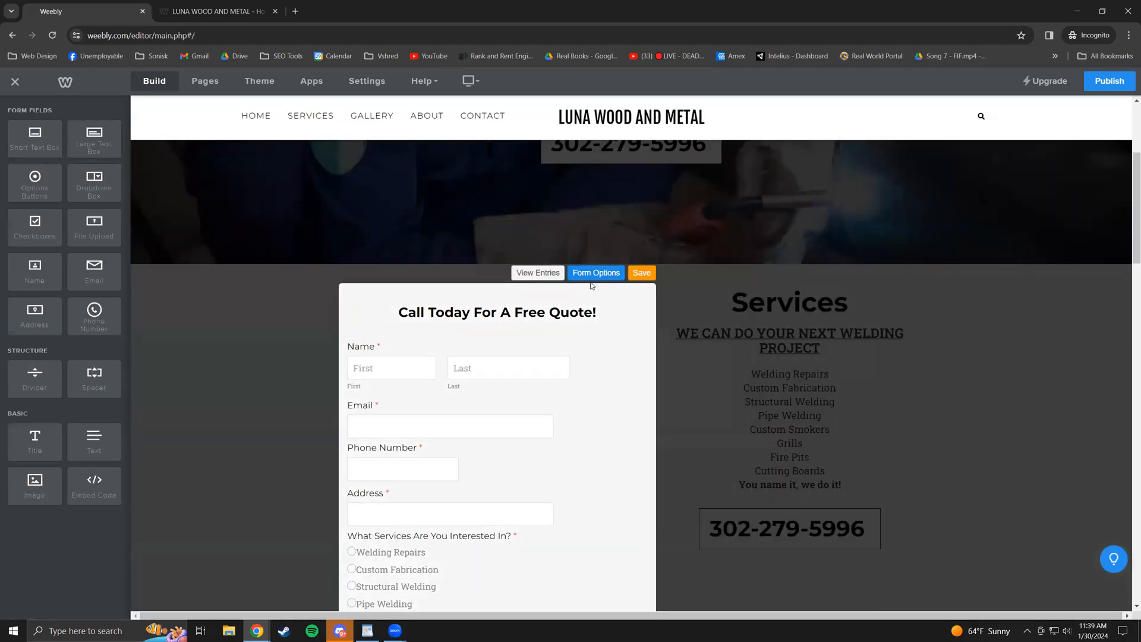
pyautogui.click(642, 273)
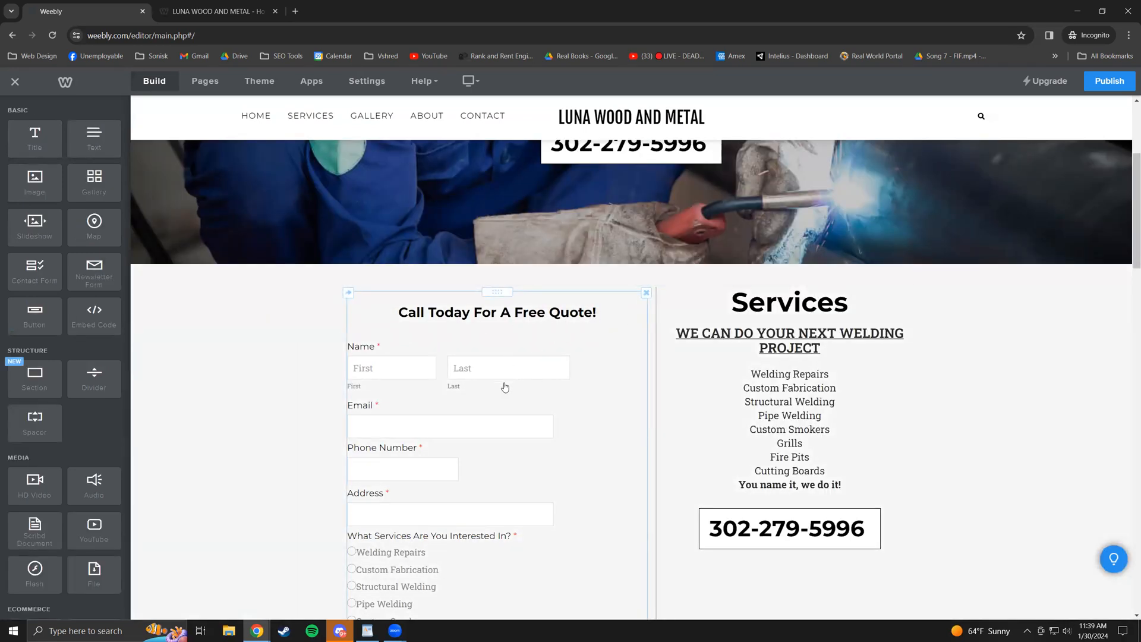
pyautogui.click(387, 366)
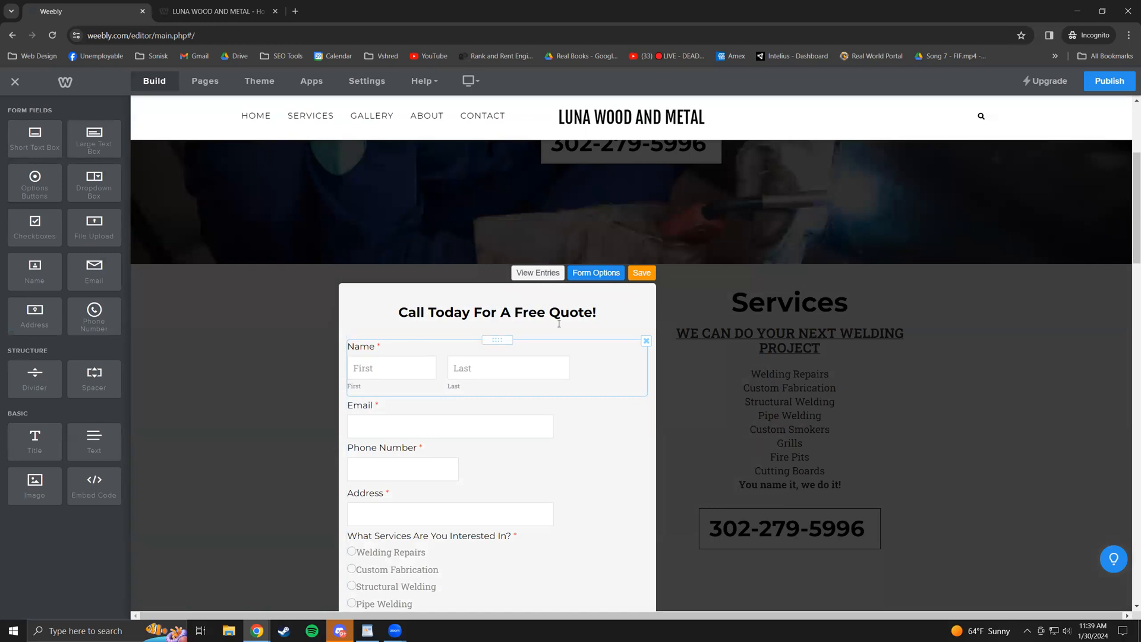
# - Open the quote form's Form Options and select parts of the form name
pyautogui.click(596, 277)
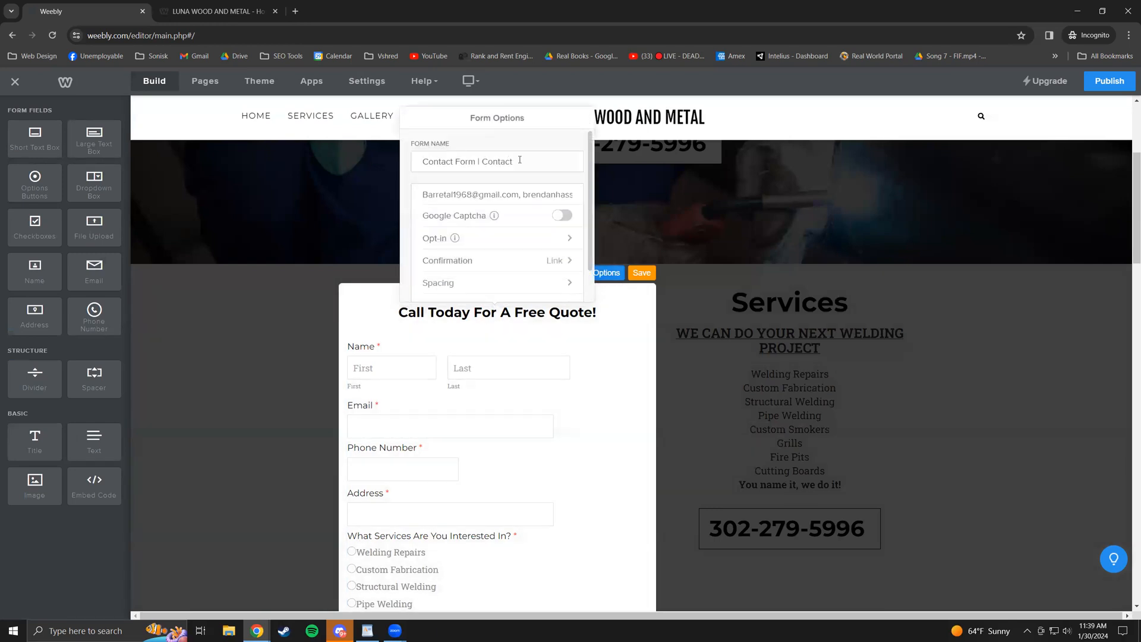
pyautogui.moveTo(520, 160); pyautogui.dragTo(417, 153)
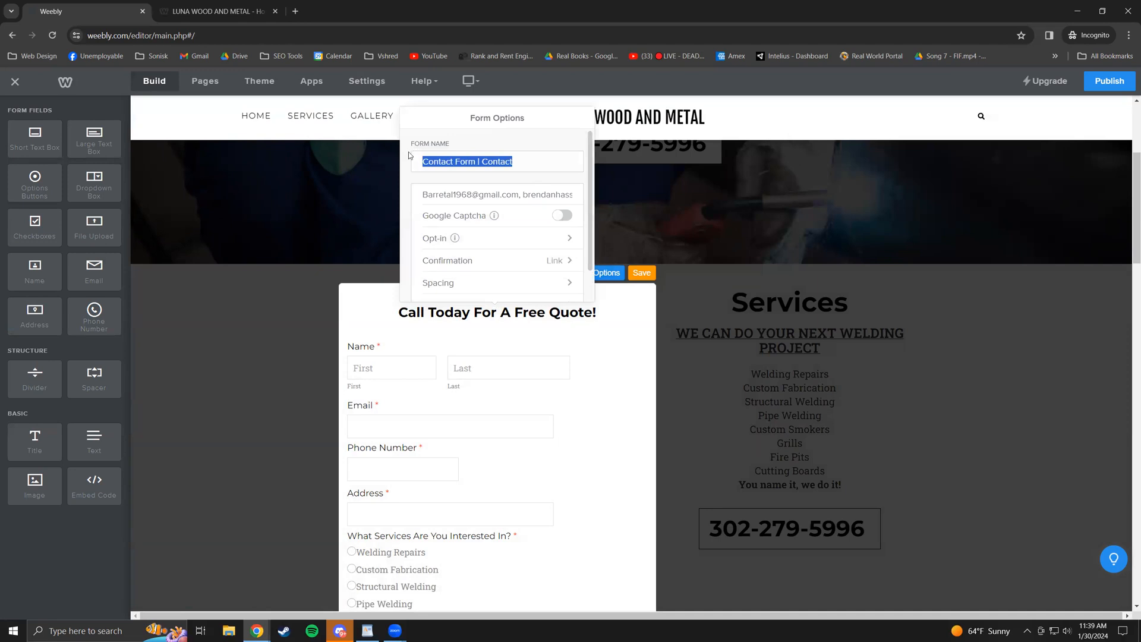
pyautogui.click(441, 156)
pyautogui.moveTo(427, 163); pyautogui.dragTo(524, 162)
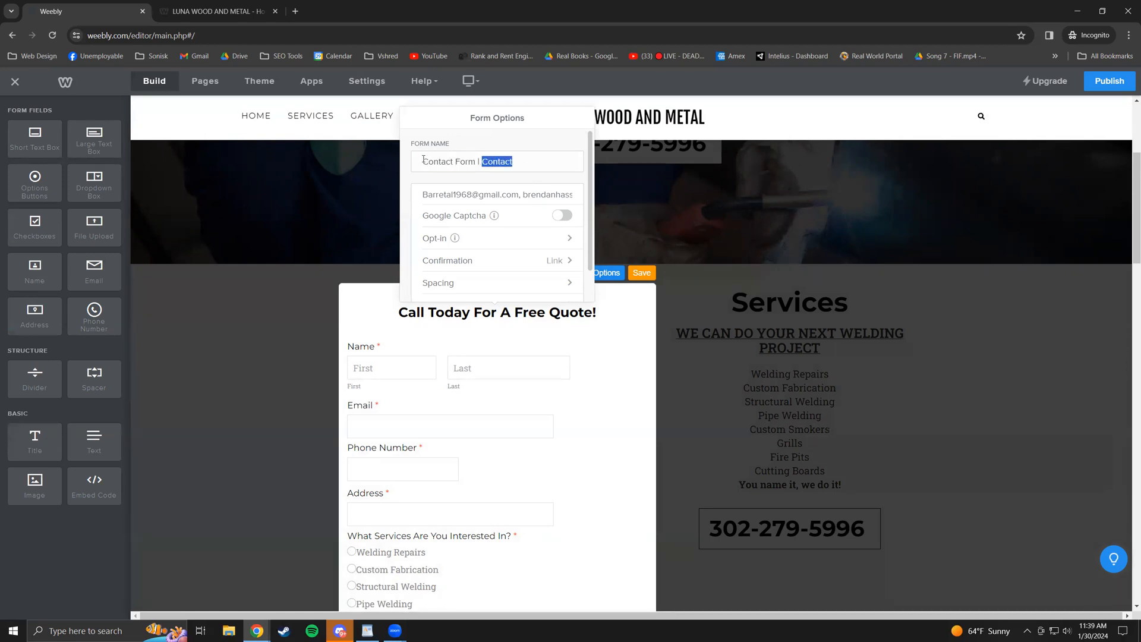
pyautogui.moveTo(423, 160); pyautogui.dragTo(479, 161)
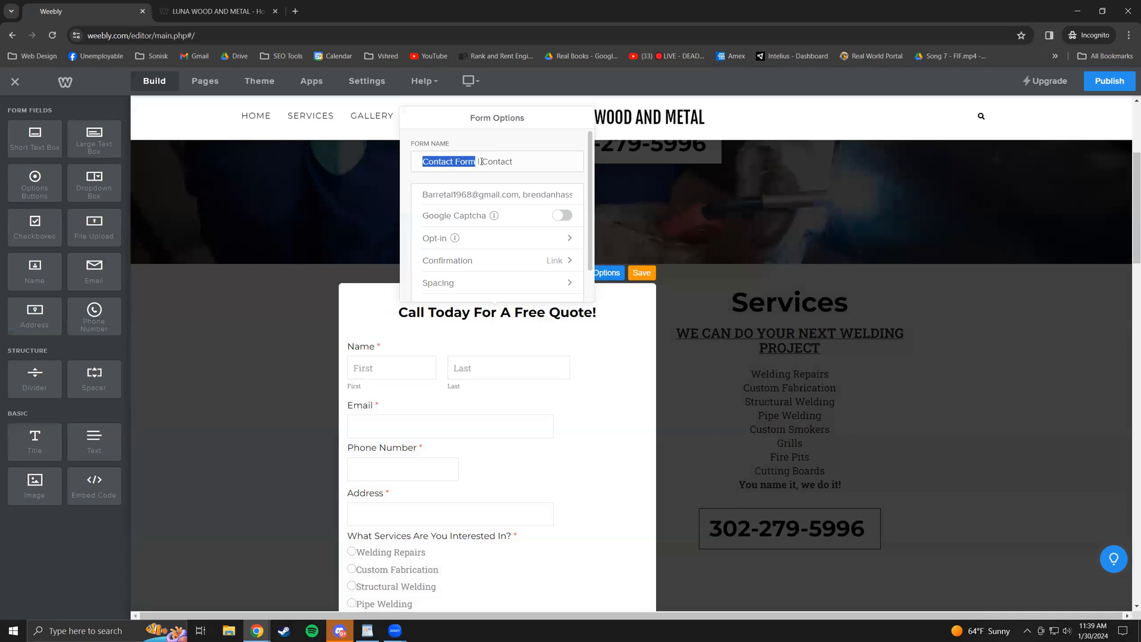
pyautogui.click(503, 163)
pyautogui.moveTo(508, 163); pyautogui.dragTo(481, 162)
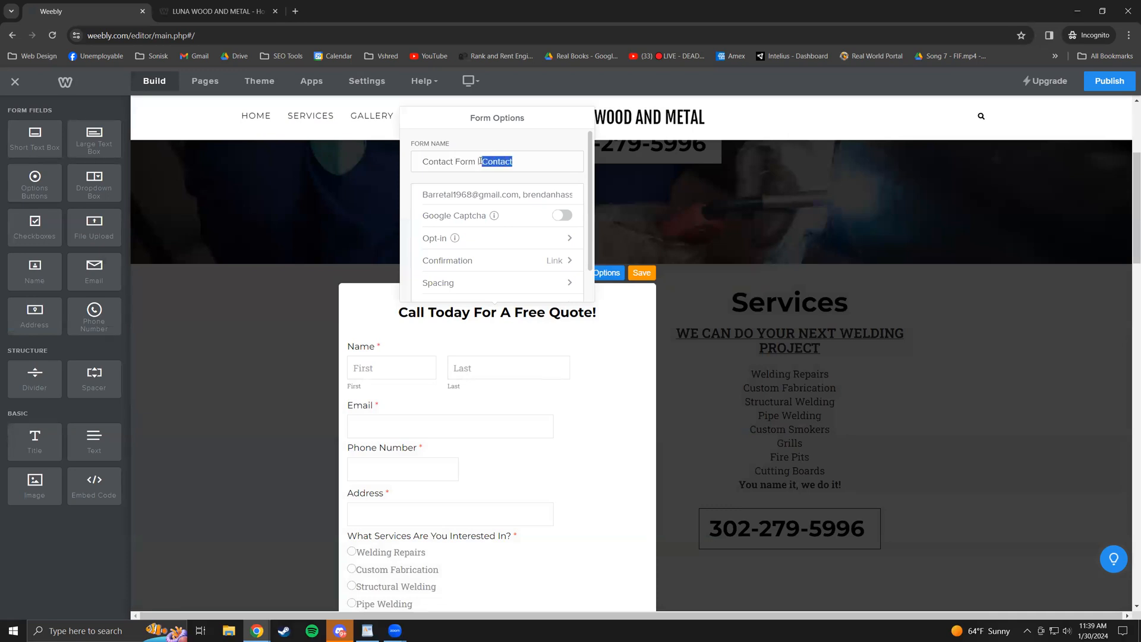
# - Delete the second recipient address from the notification Email to field
pyautogui.moveTo(424, 195); pyautogui.dragTo(573, 195)
pyautogui.click(550, 194)
pyautogui.moveTo(465, 192); pyautogui.dragTo(570, 192)
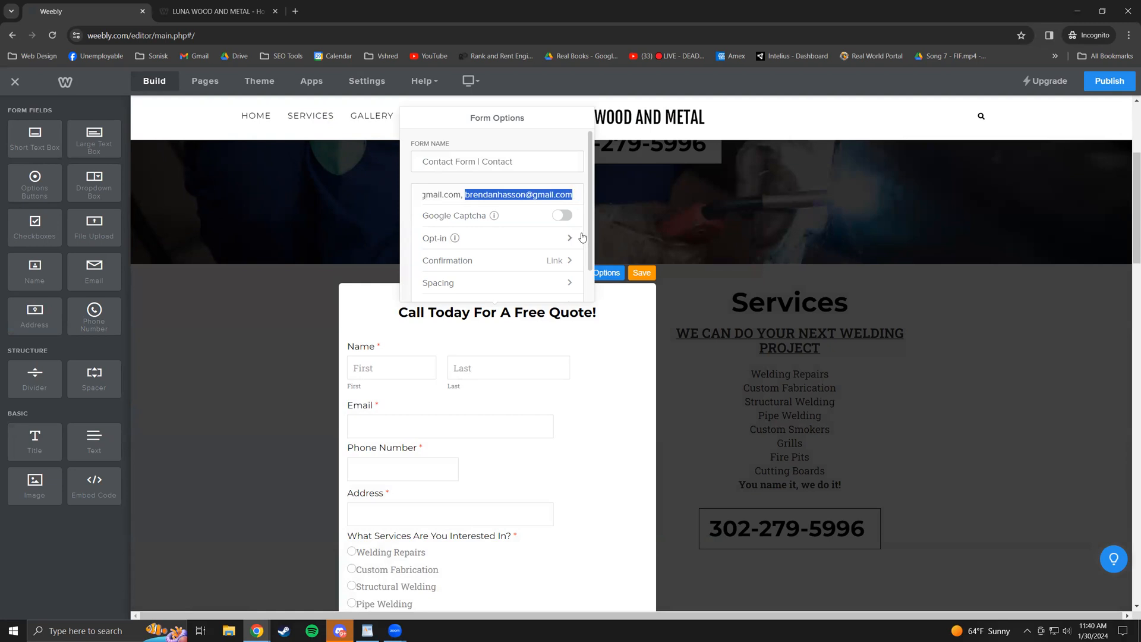
pyautogui.press('BackSpace')
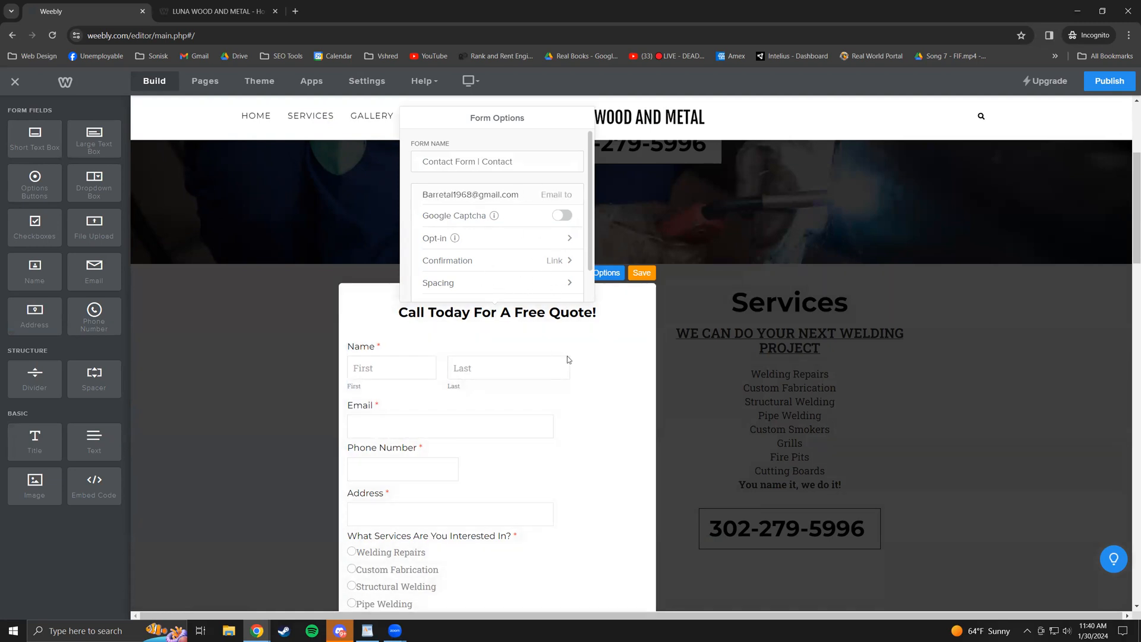
pyautogui.scroll(-1, 556, 274)
pyautogui.scroll(-4, 553, 275)
pyautogui.scroll(4, 537, 288)
pyautogui.scroll(-2, 532, 256)
pyautogui.scroll(4, 532, 262)
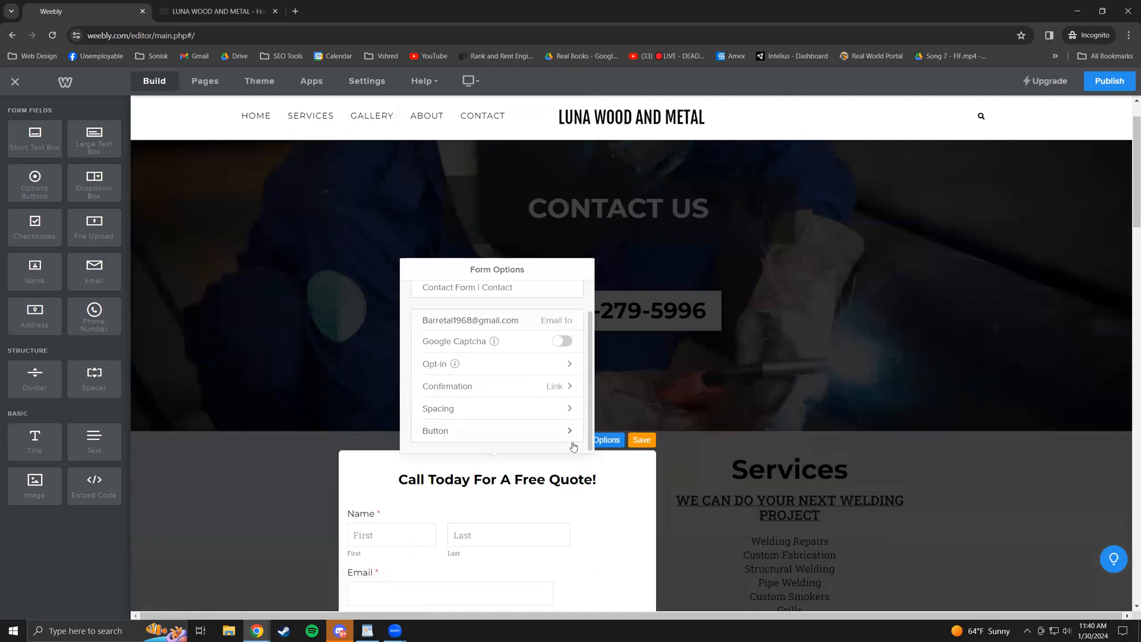
# - Look at the Opt-in settings, then open Confirmation, which is set to Link
pyautogui.click(550, 373)
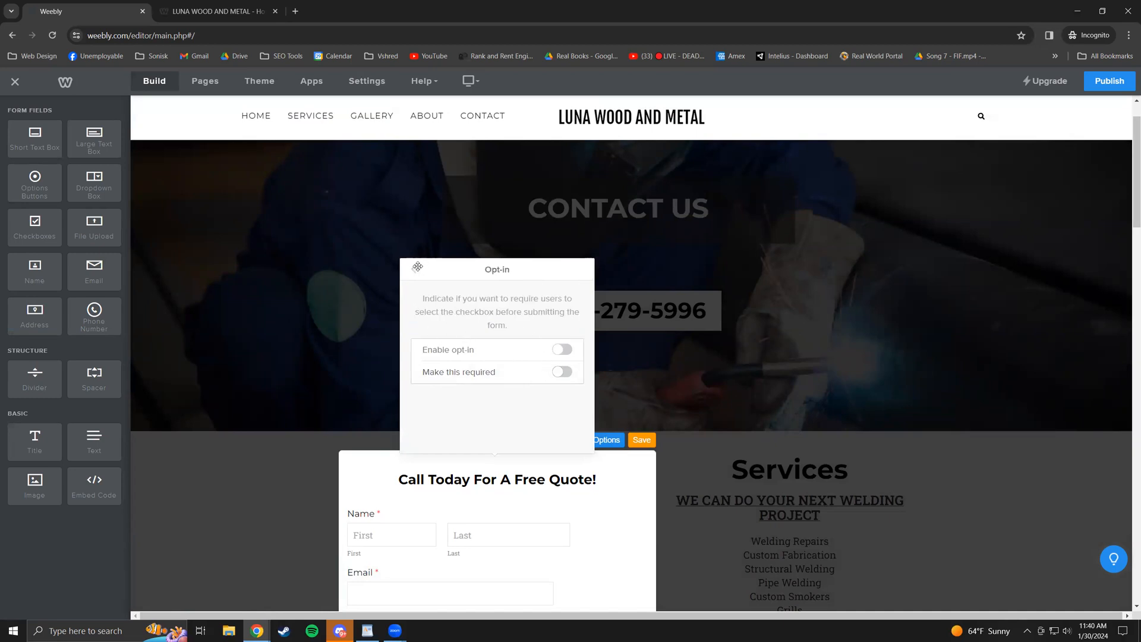
pyautogui.click(415, 271)
pyautogui.moveTo(517, 347); pyautogui.dragTo(417, 341)
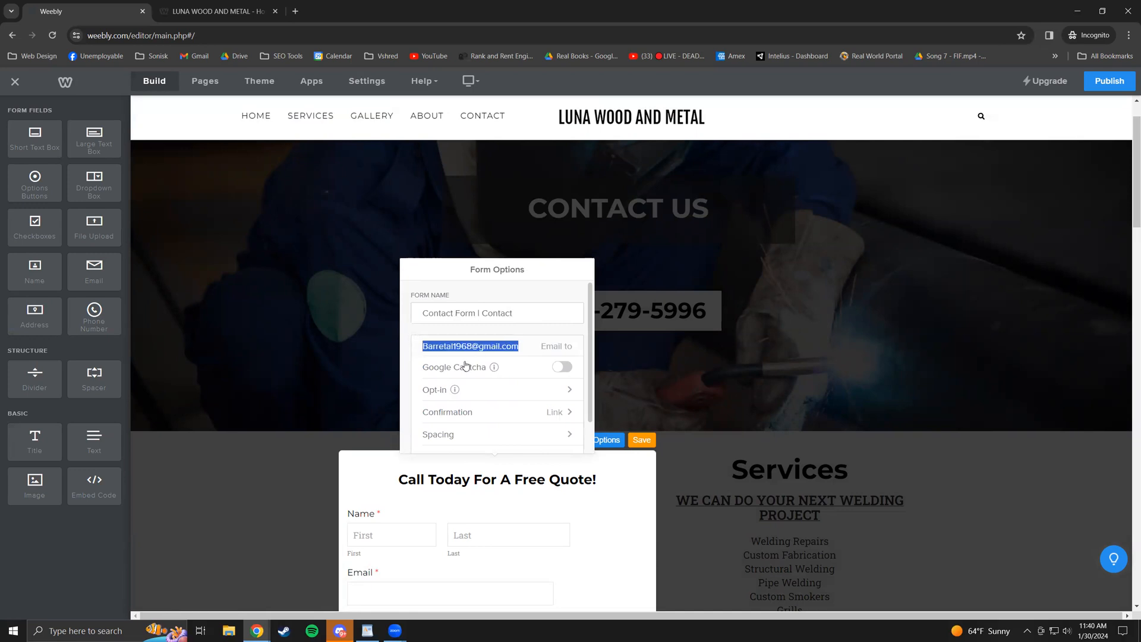
pyautogui.click(525, 345)
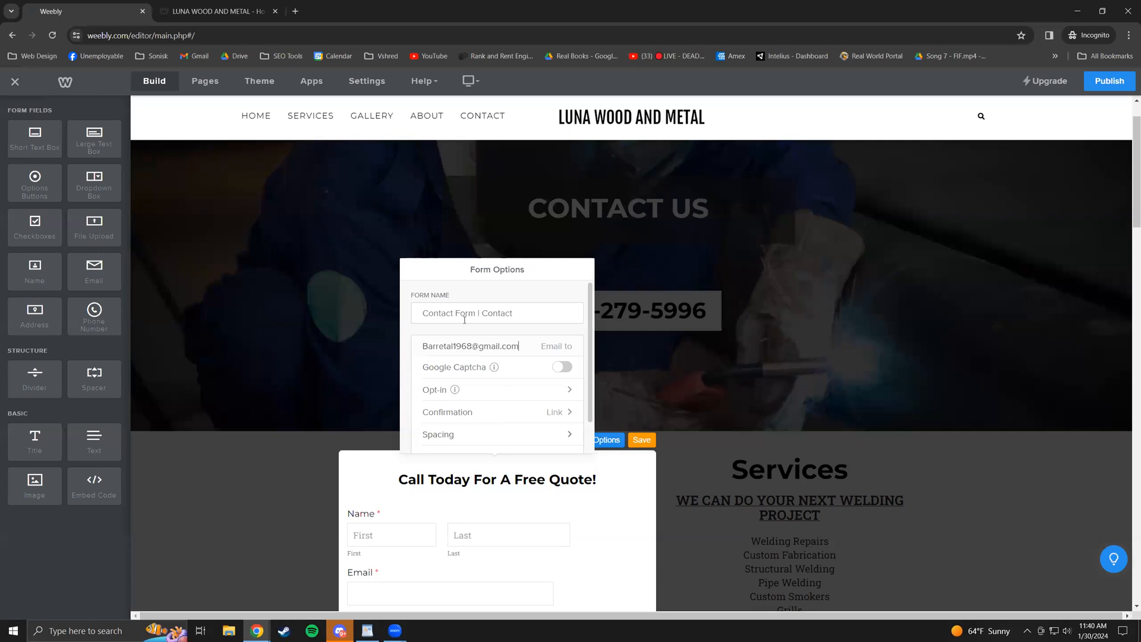
pyautogui.scroll(-1, 516, 395)
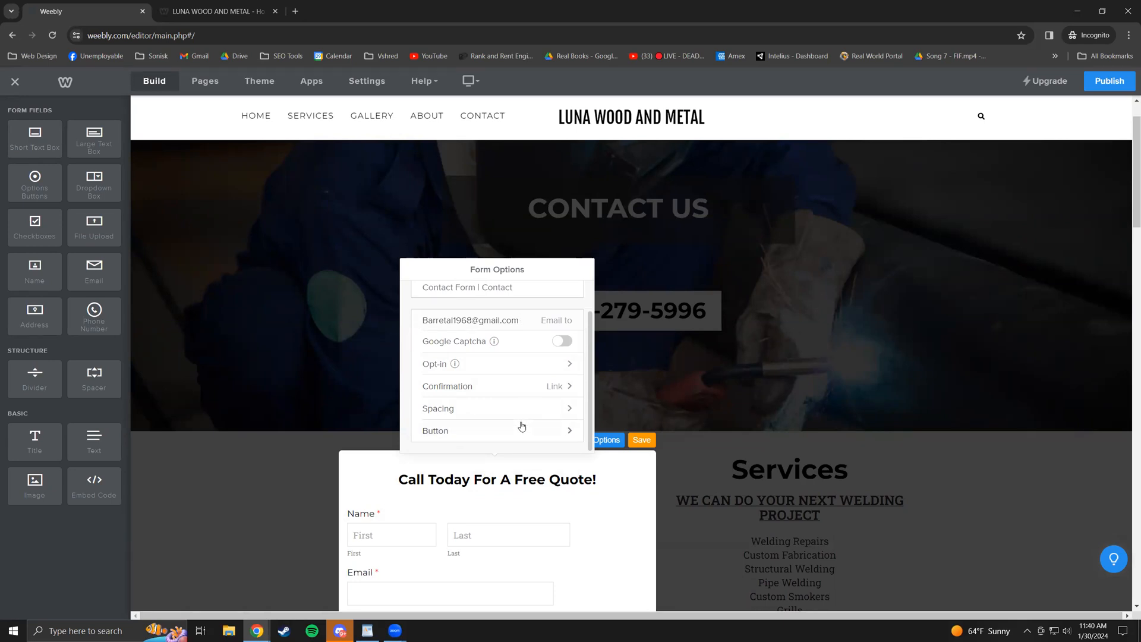
pyautogui.click(518, 392)
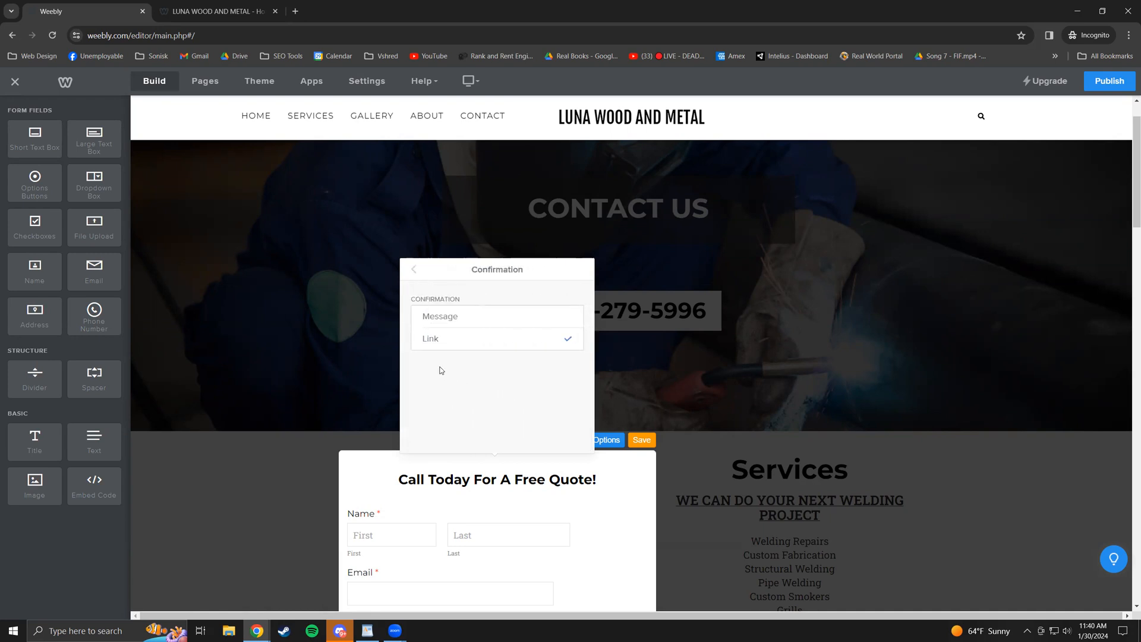
# - Add 'We'll be in touch' so the confirmation message ends 'We'll be in touch shortly!'
pyautogui.click(415, 270)
pyautogui.scroll(-3, 556, 425)
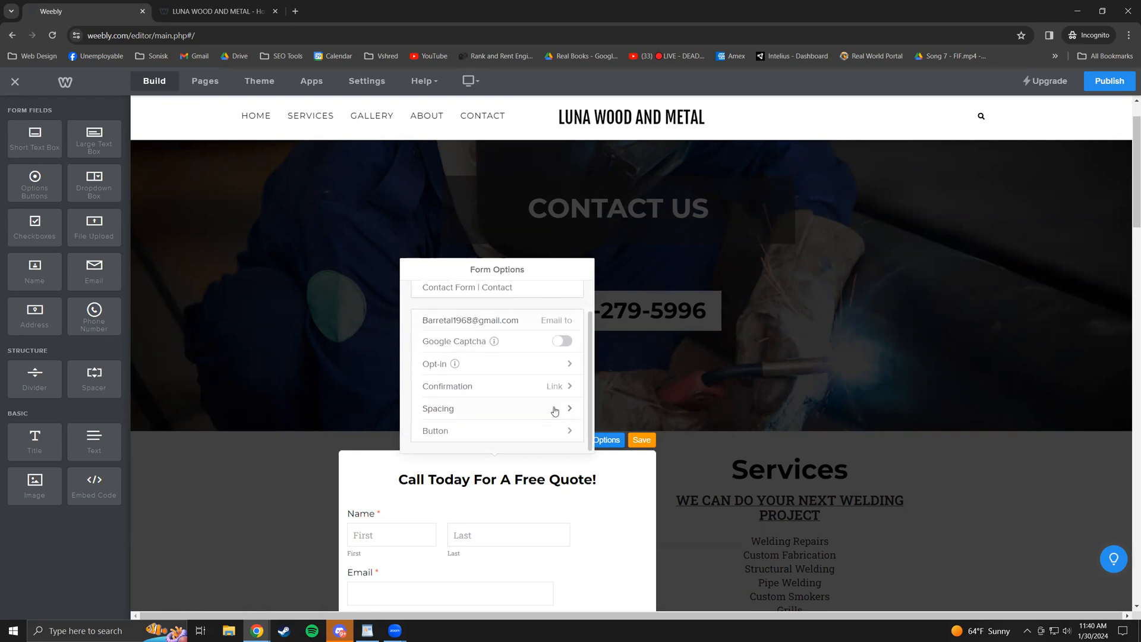
pyautogui.scroll(1, 538, 411)
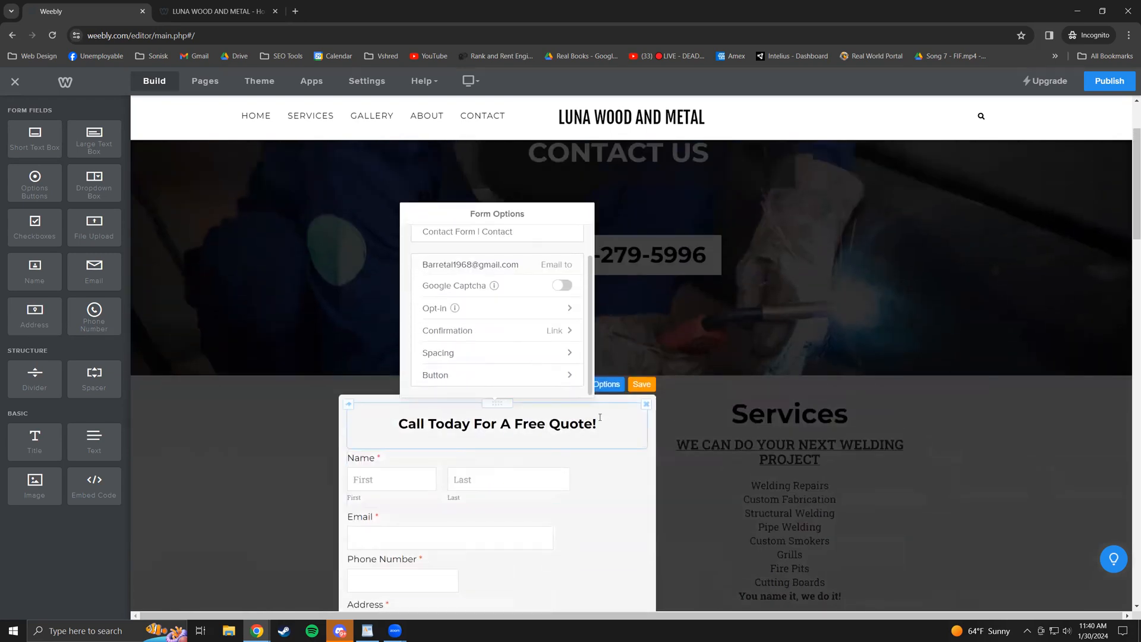
pyautogui.click(553, 331)
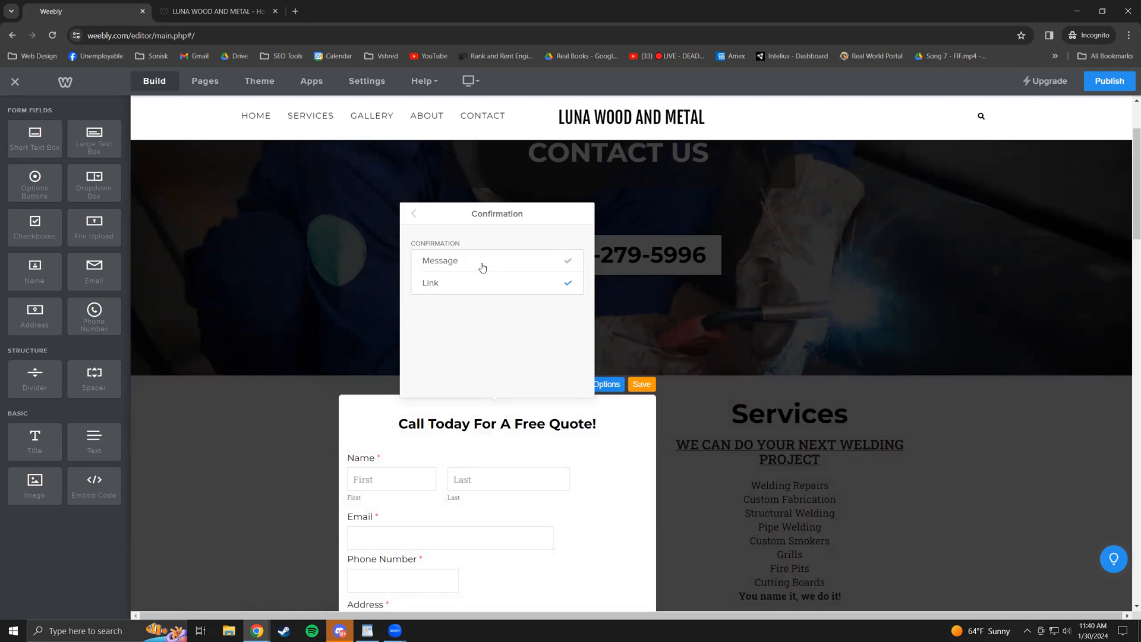
pyautogui.click(482, 268)
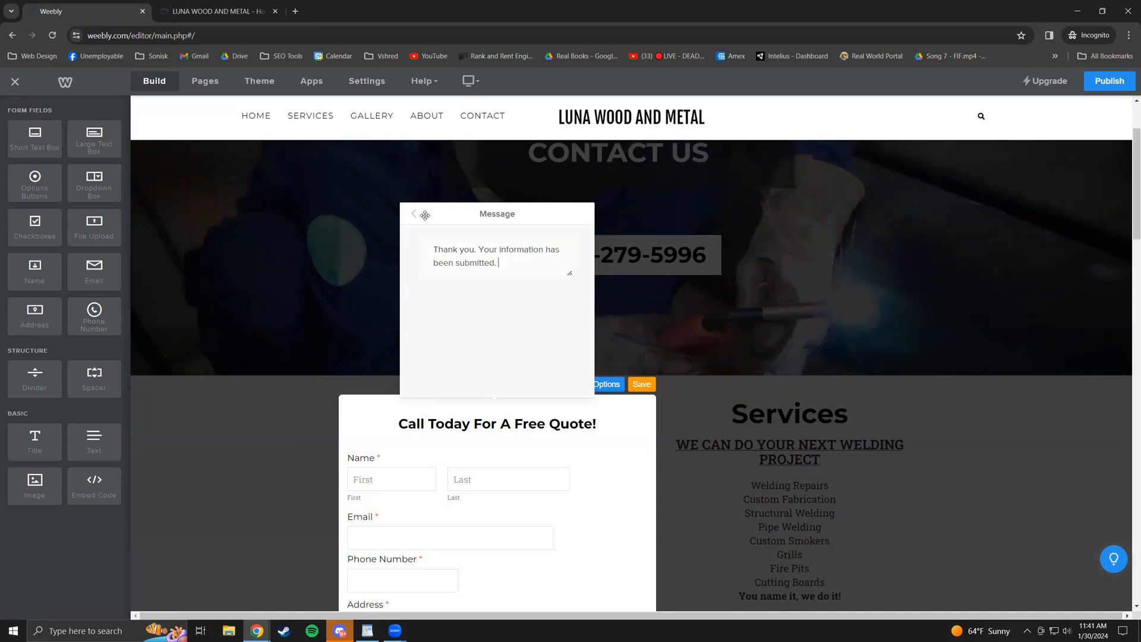
pyautogui.write("We'll be in touch shortly!")
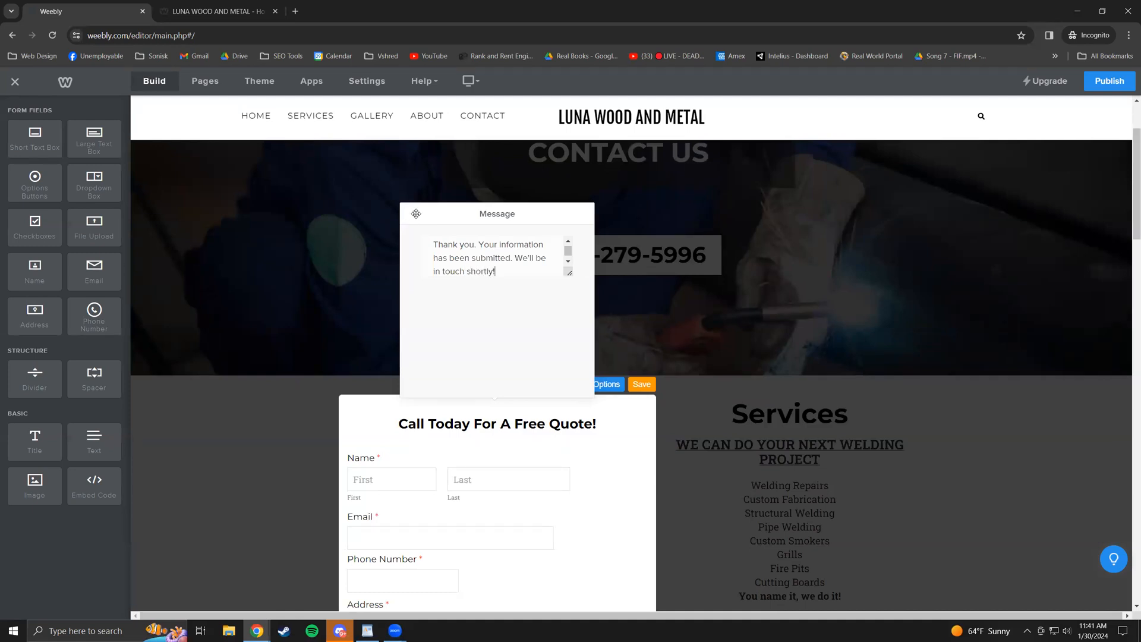
pyautogui.click(415, 215)
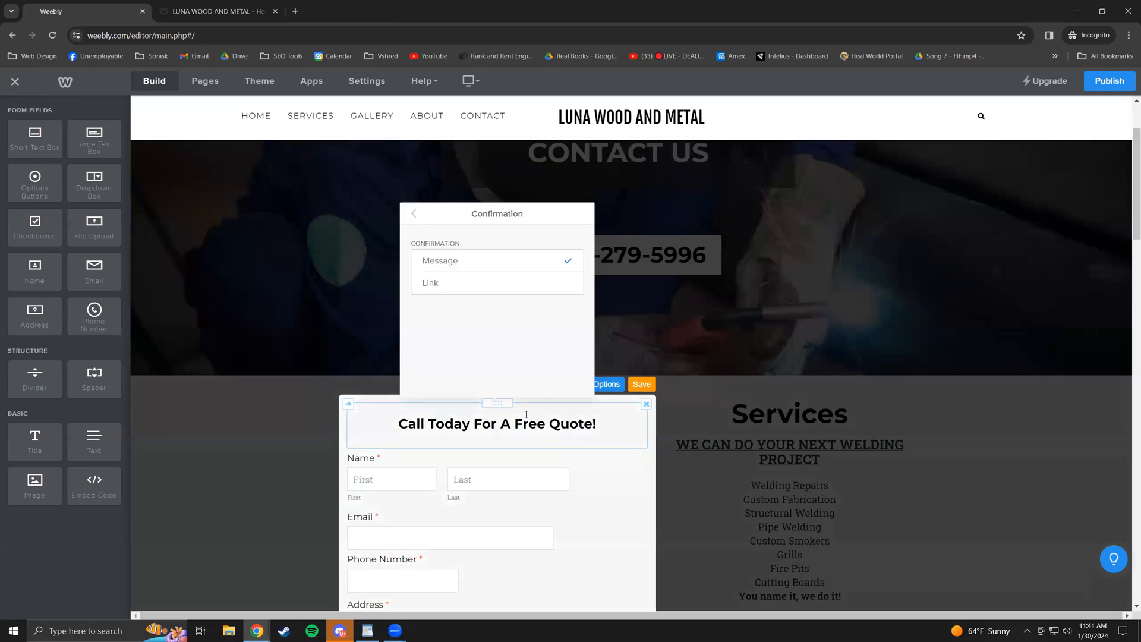
pyautogui.click(612, 431)
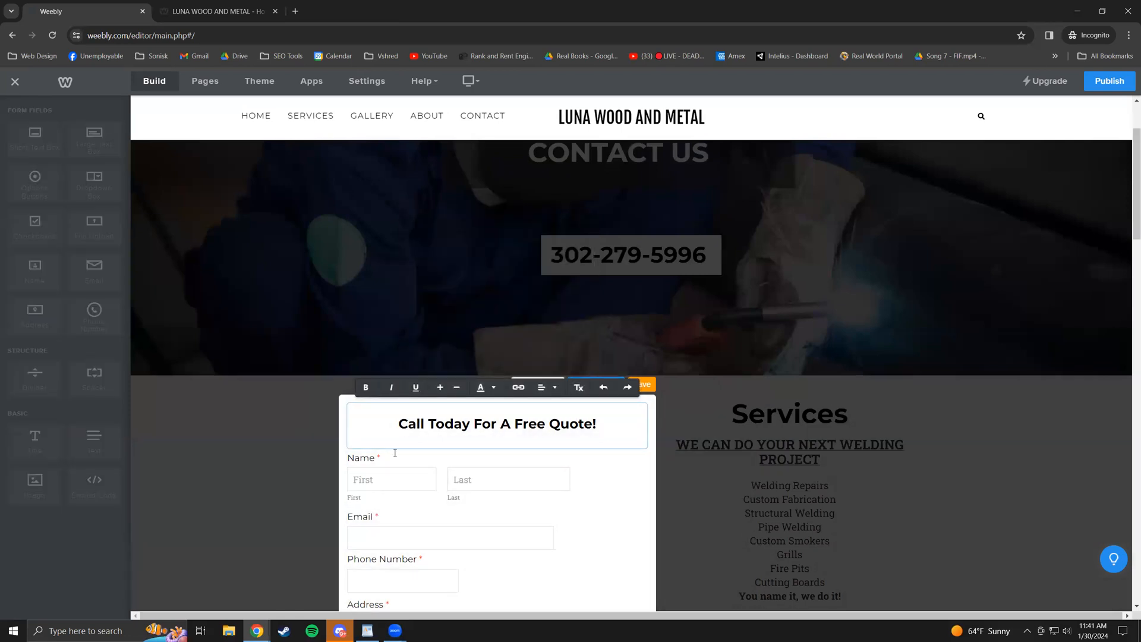
pyautogui.scroll(-4, 583, 453)
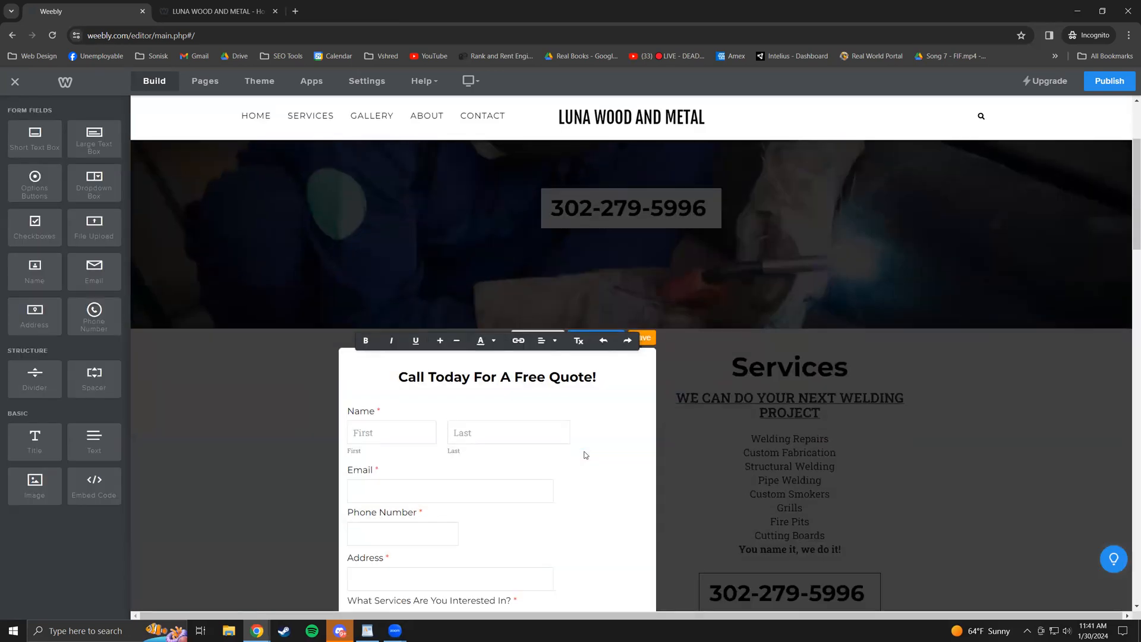
pyautogui.click(314, 387)
pyautogui.scroll(3, 456, 455)
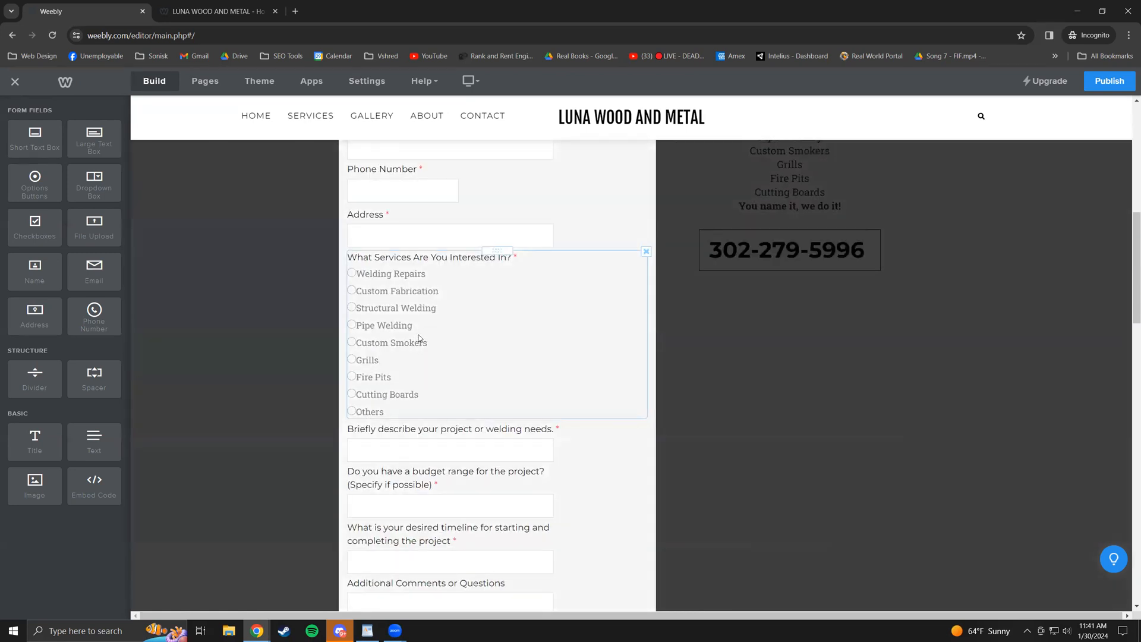
# - Review the Services and Email fields, then finish editing the quote form
pyautogui.moveTo(420, 344); pyautogui.dragTo(356, 344)
pyautogui.scroll(2, 531, 322)
pyautogui.click(466, 301)
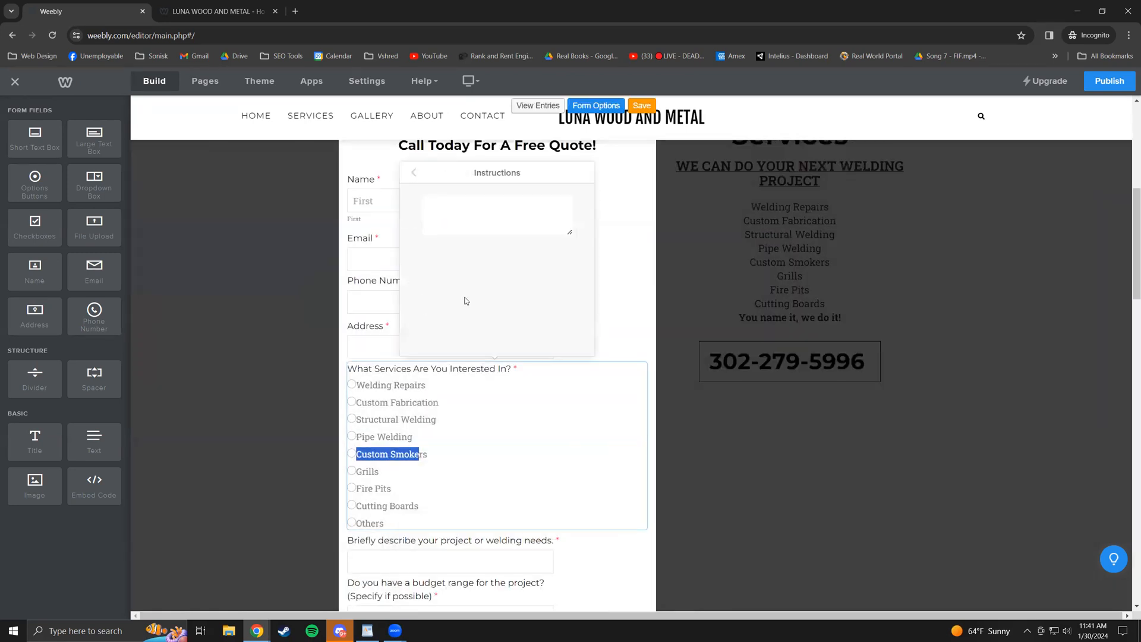
pyautogui.click(370, 251)
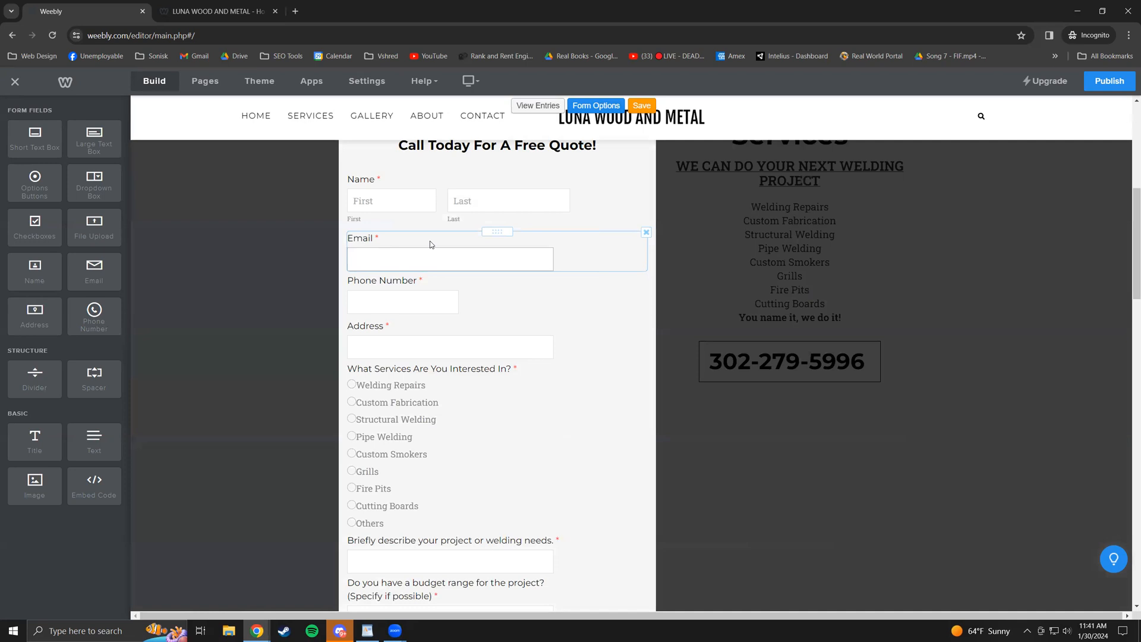
pyautogui.click(431, 245)
pyautogui.click(510, 228)
pyautogui.scroll(3, 619, 262)
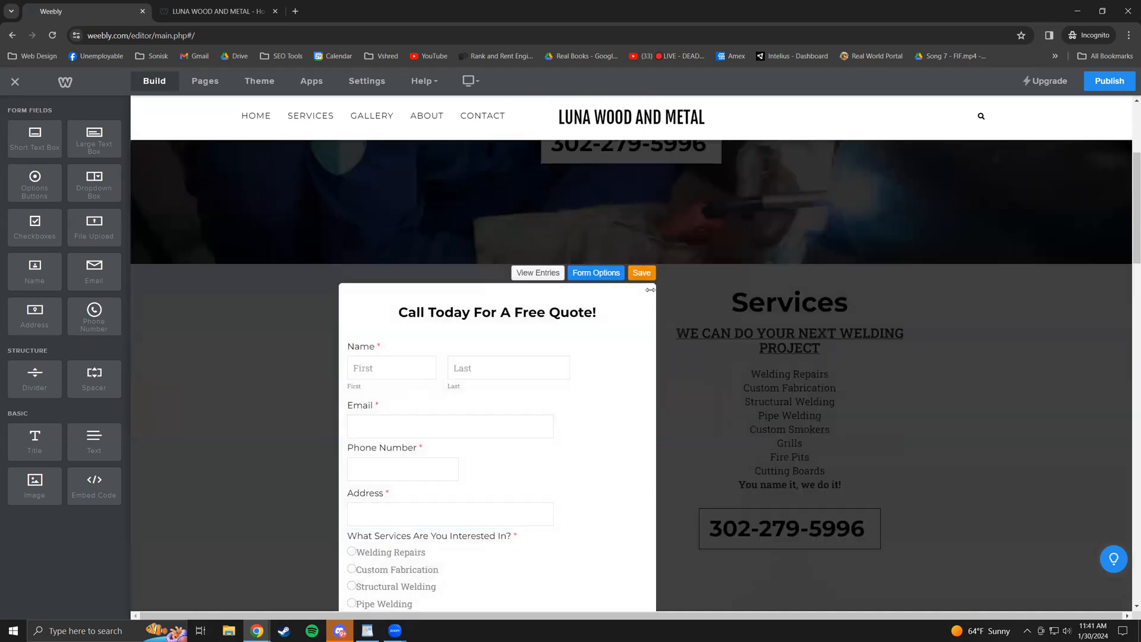
pyautogui.click(642, 273)
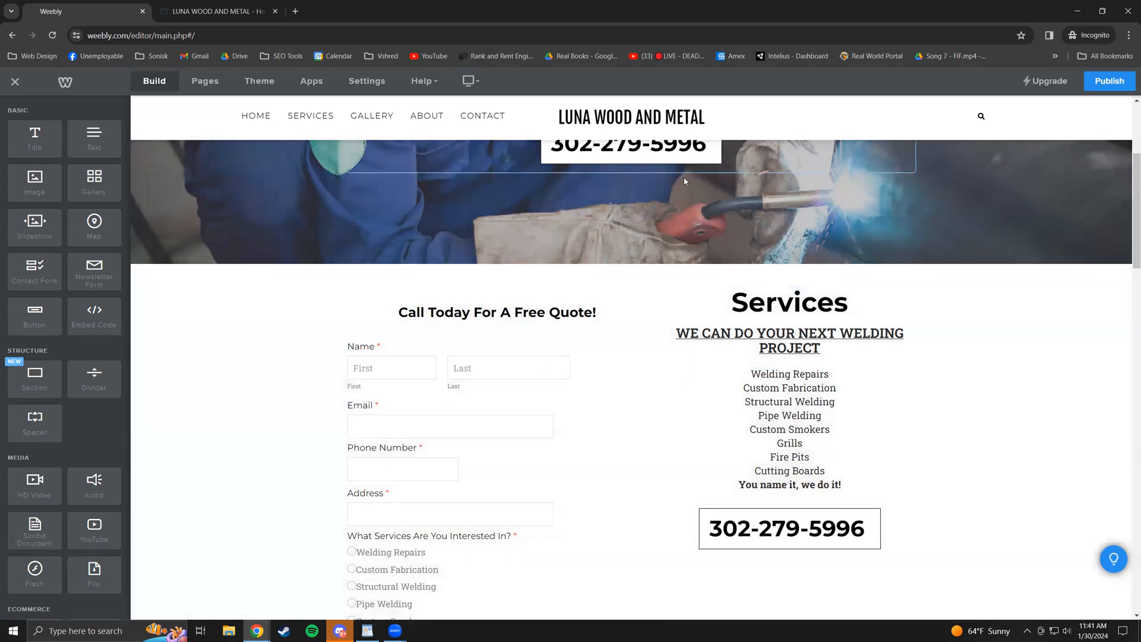
# - Select the phone-number text box in the CONTACT US hero for editing
pyautogui.scroll(2, 677, 246)
pyautogui.click(676, 245)
pyautogui.scroll(2, 629, 332)
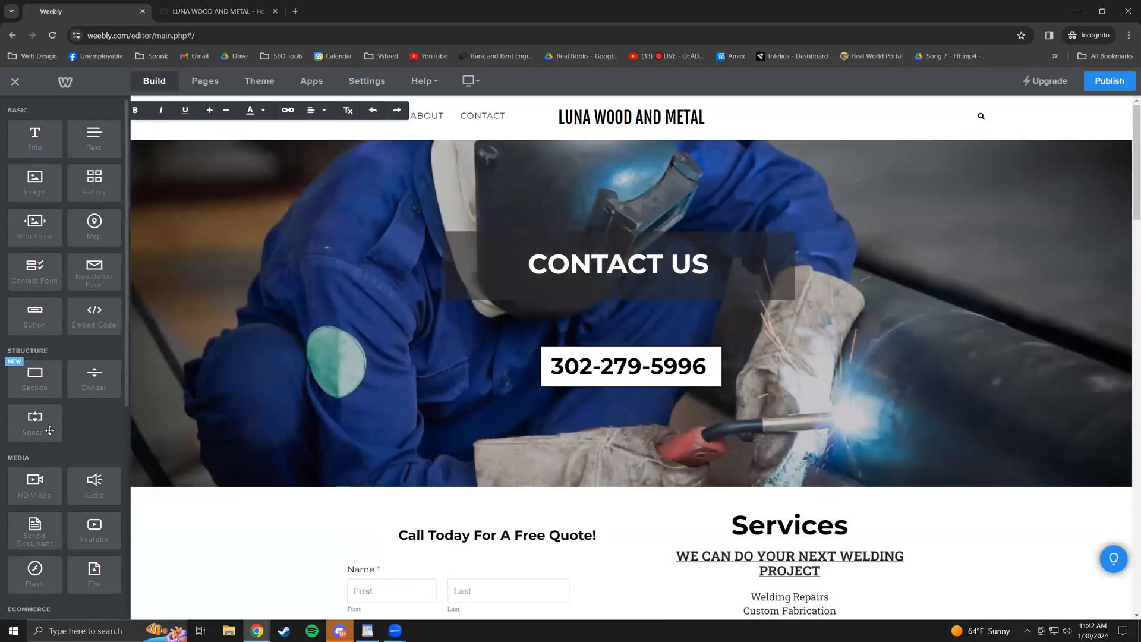
pyautogui.moveTo(48, 429); pyautogui.dragTo(619, 350)
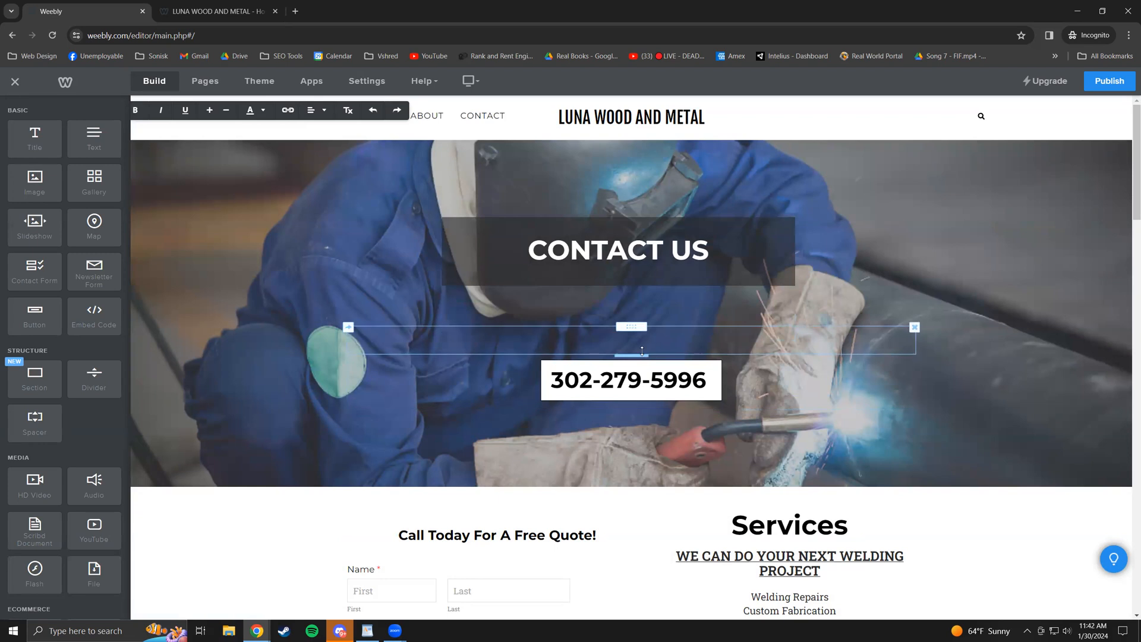
pyautogui.moveTo(640, 356)
pyautogui.mouseDown()
pyautogui.moveTo(643, 428)
pyautogui.moveTo(640, 344)
pyautogui.moveTo(623, 460)
pyautogui.moveTo(616, 399)
pyautogui.moveTo(633, 360)
pyautogui.mouseUp()
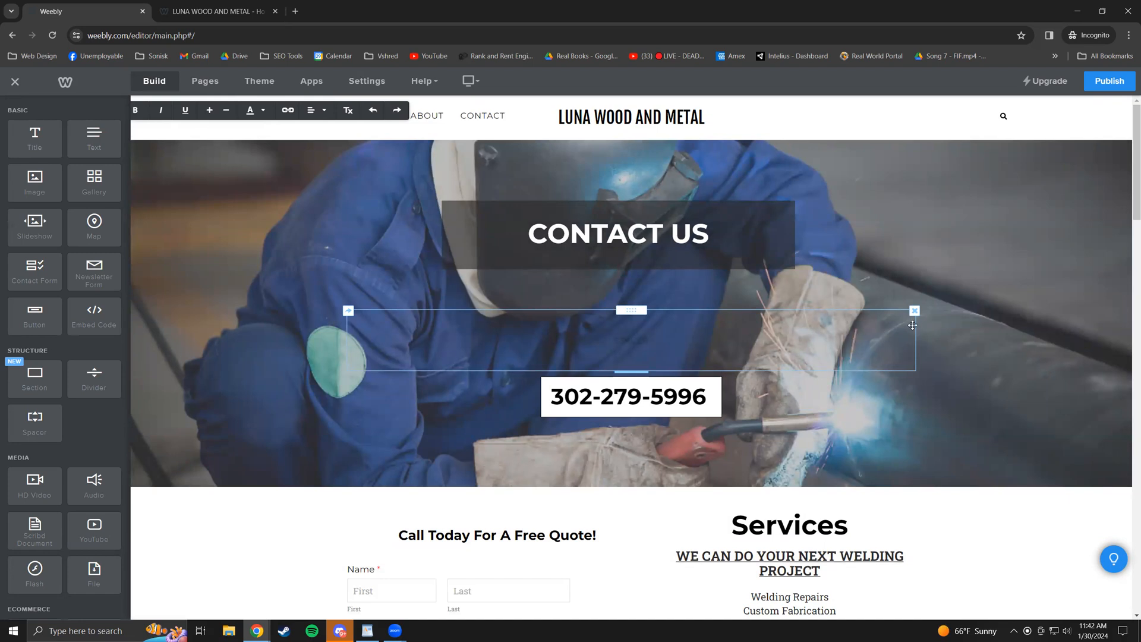
pyautogui.click(915, 312)
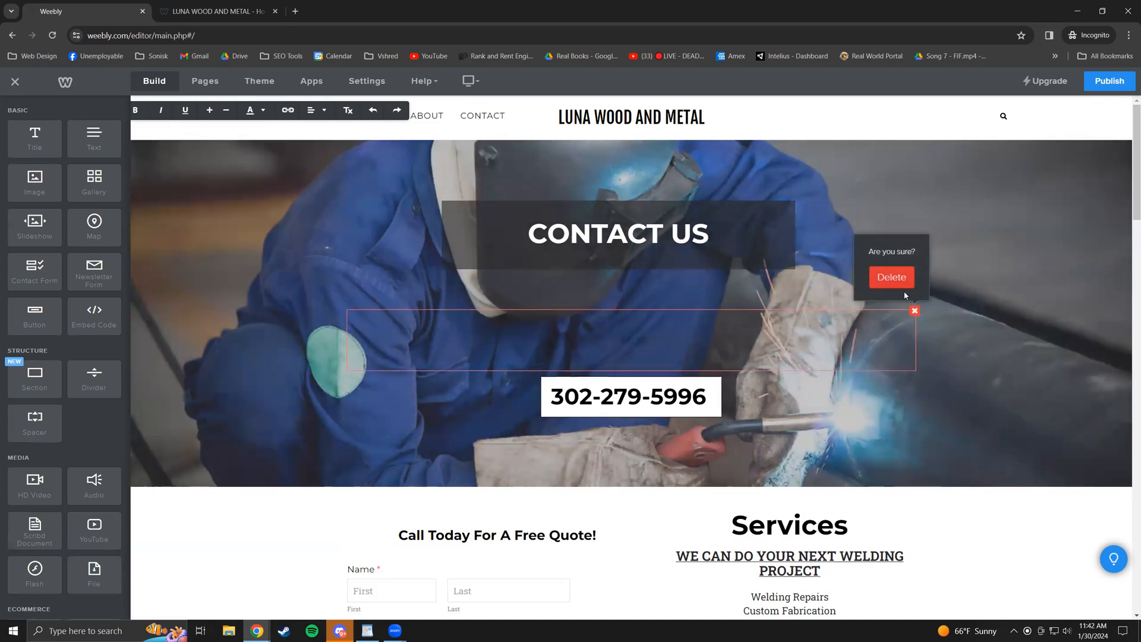
pyautogui.click(892, 277)
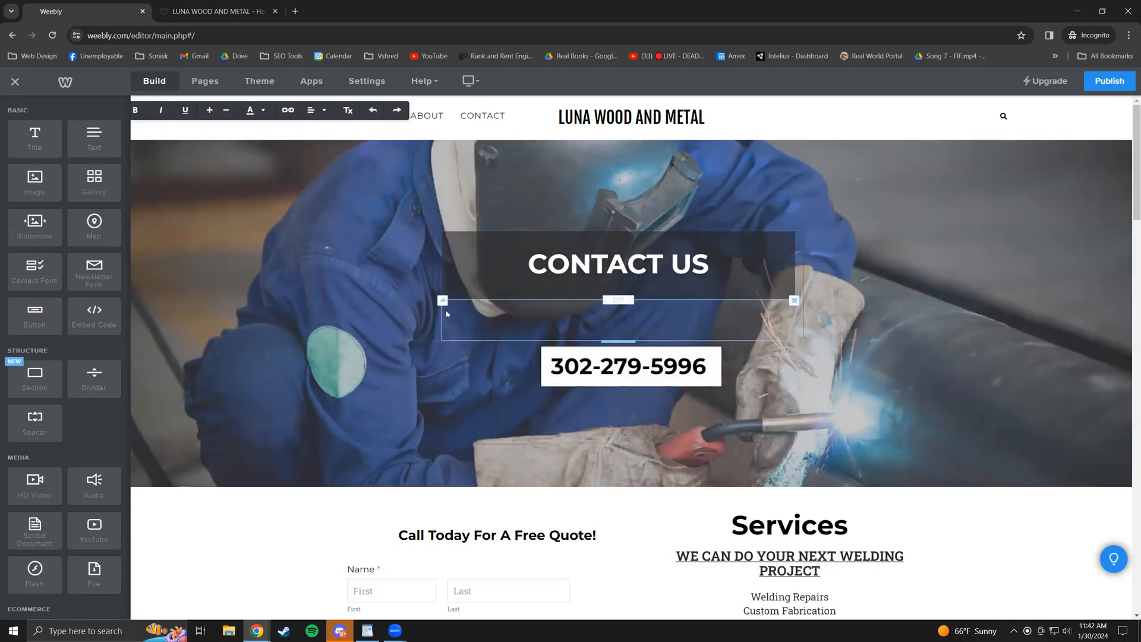
pyautogui.click(443, 301)
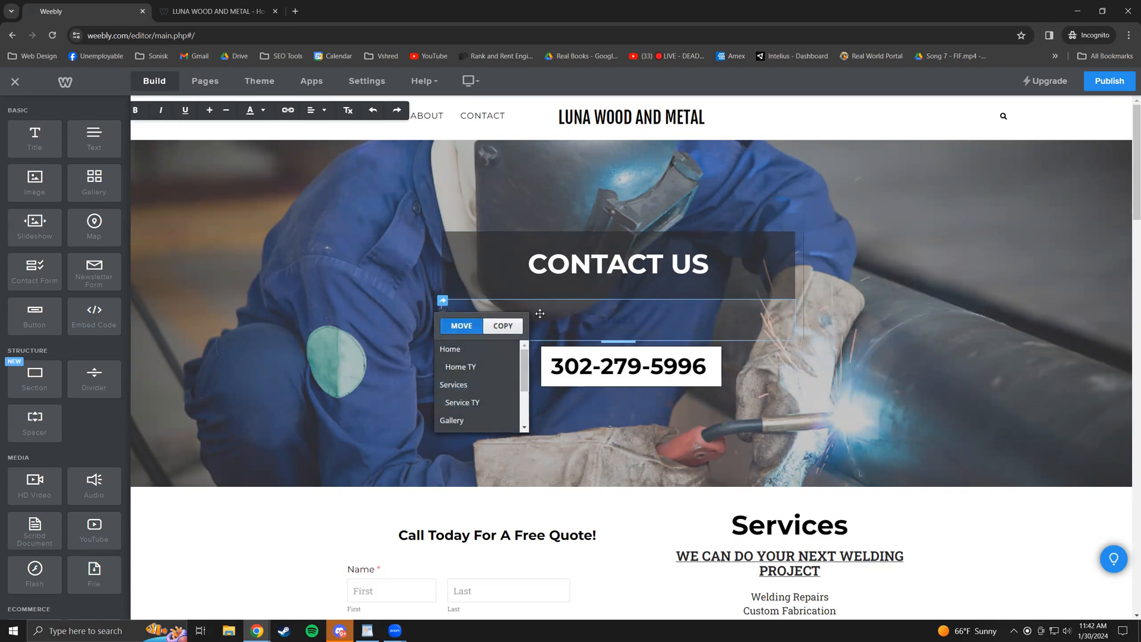
pyautogui.click(505, 326)
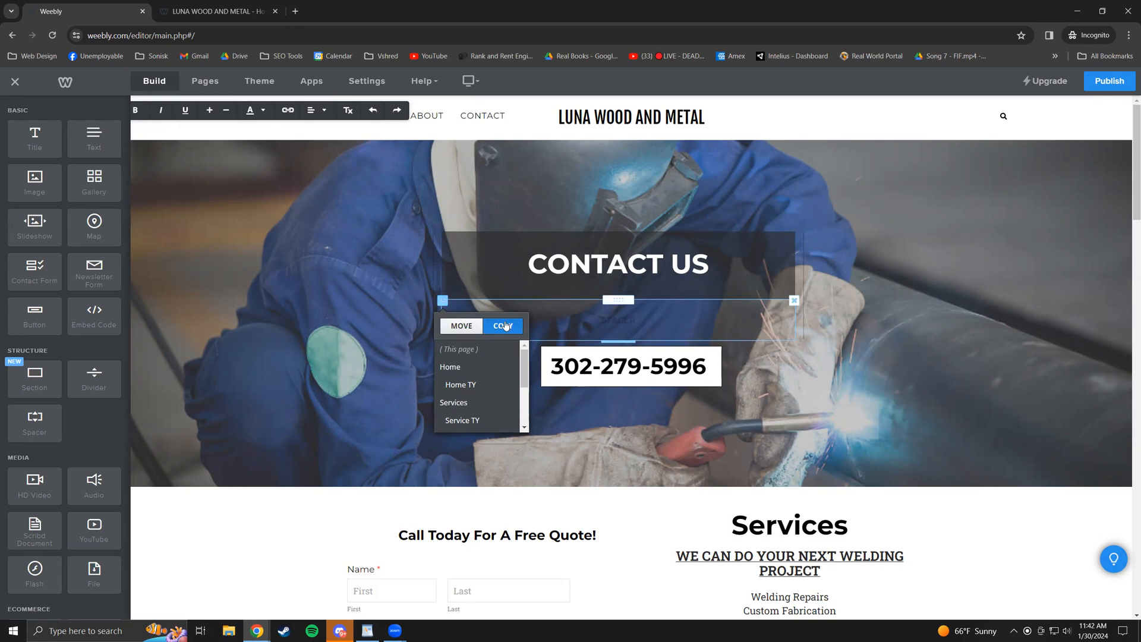
pyautogui.click(484, 350)
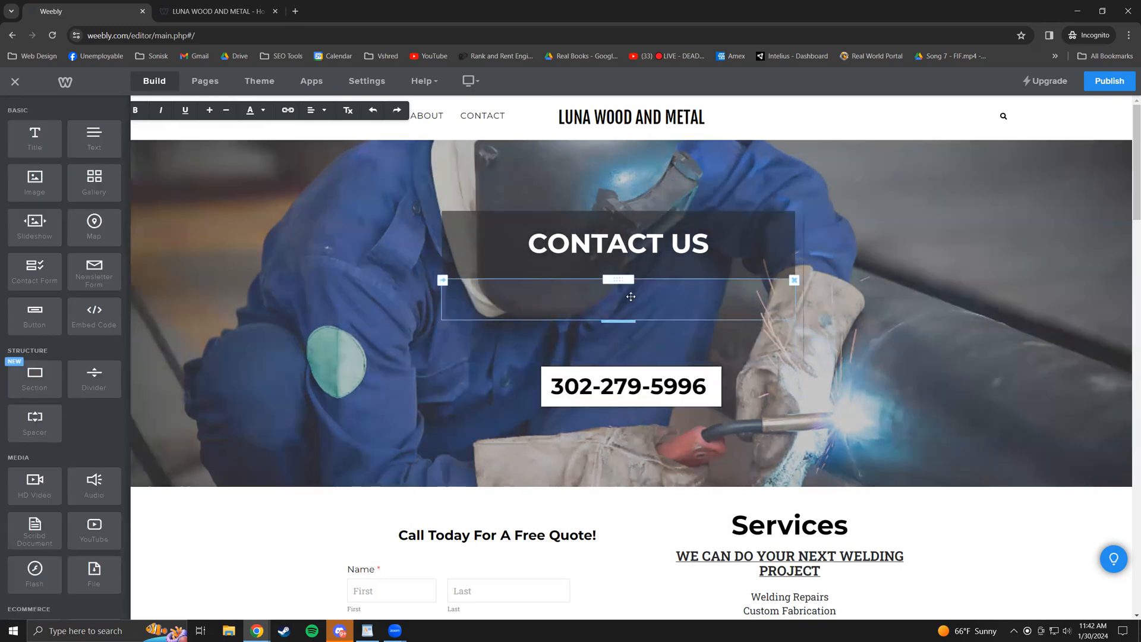
pyautogui.click(794, 321)
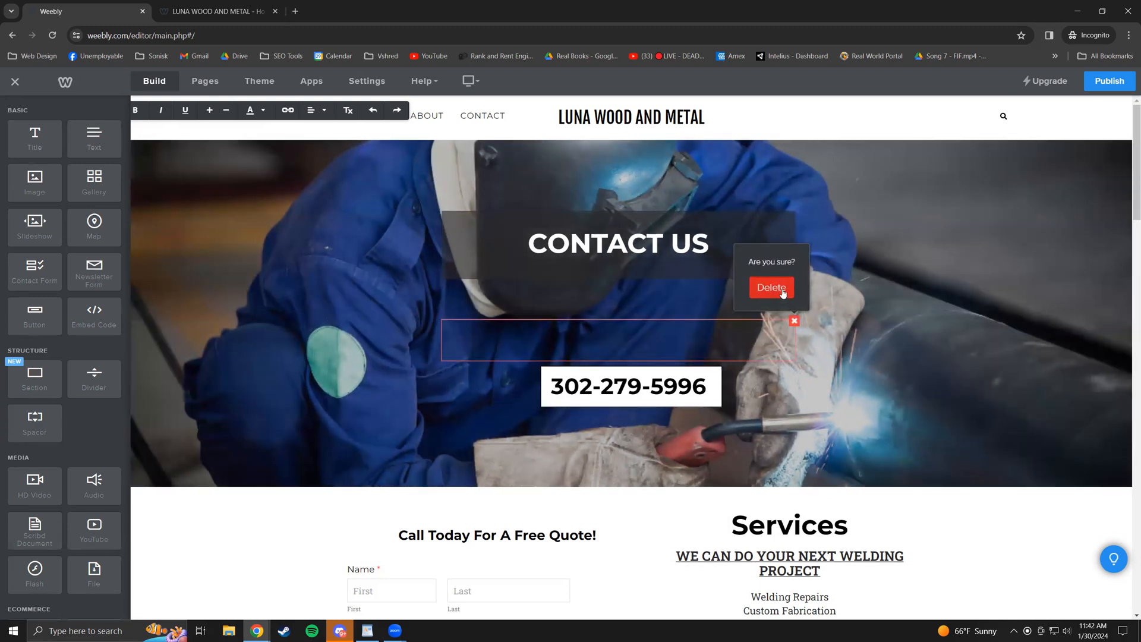
pyautogui.click(771, 288)
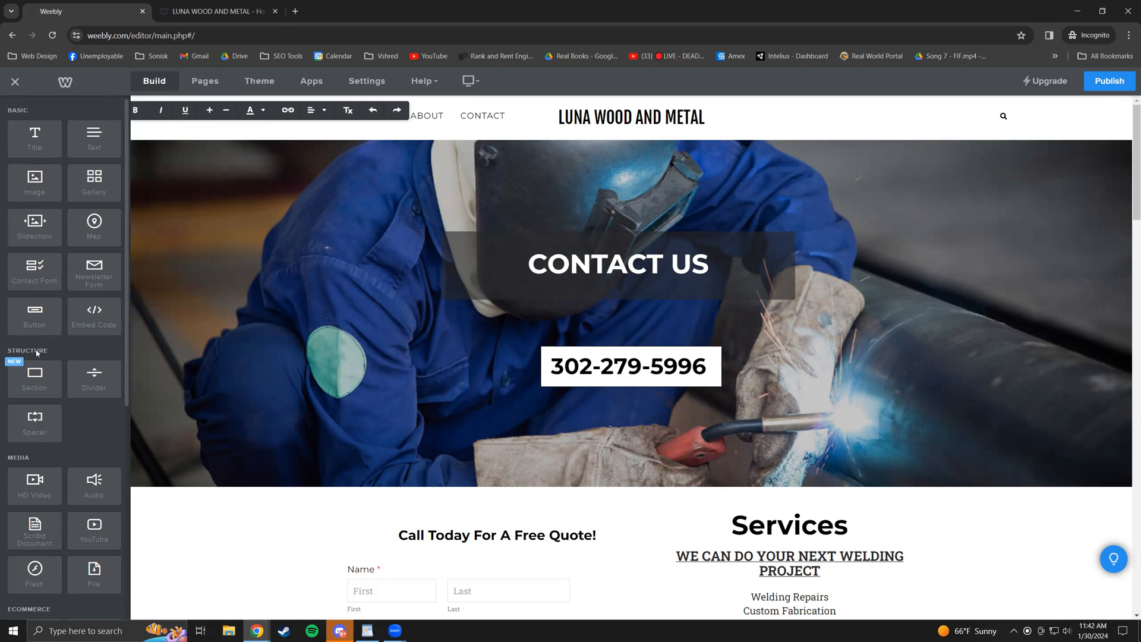
pyautogui.scroll(-4, 62, 541)
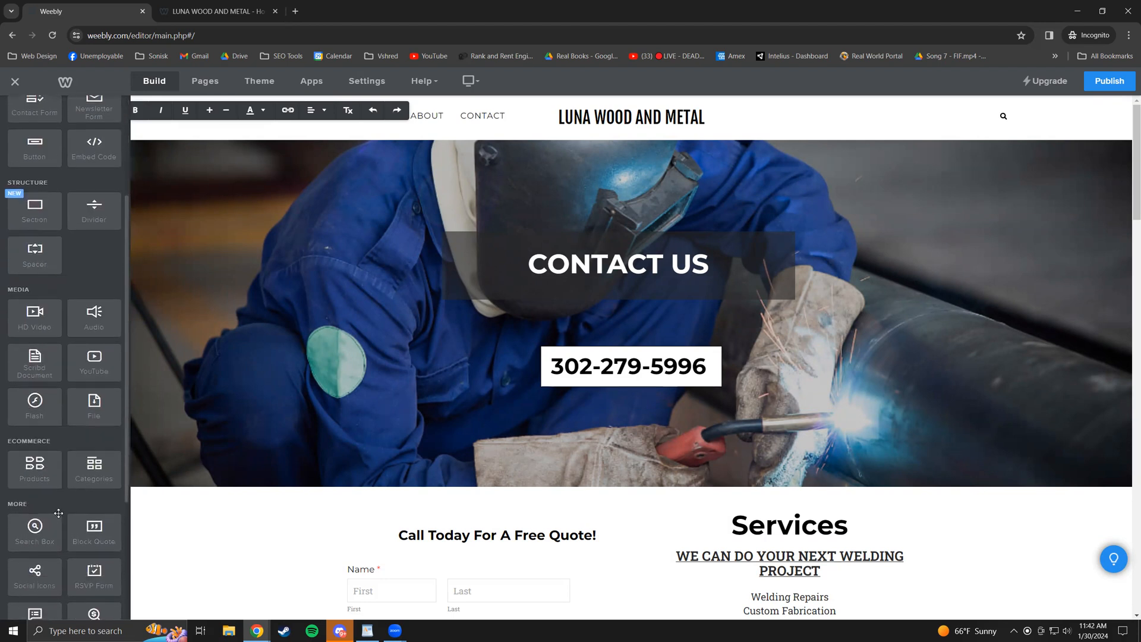
pyautogui.scroll(-1, 51, 434)
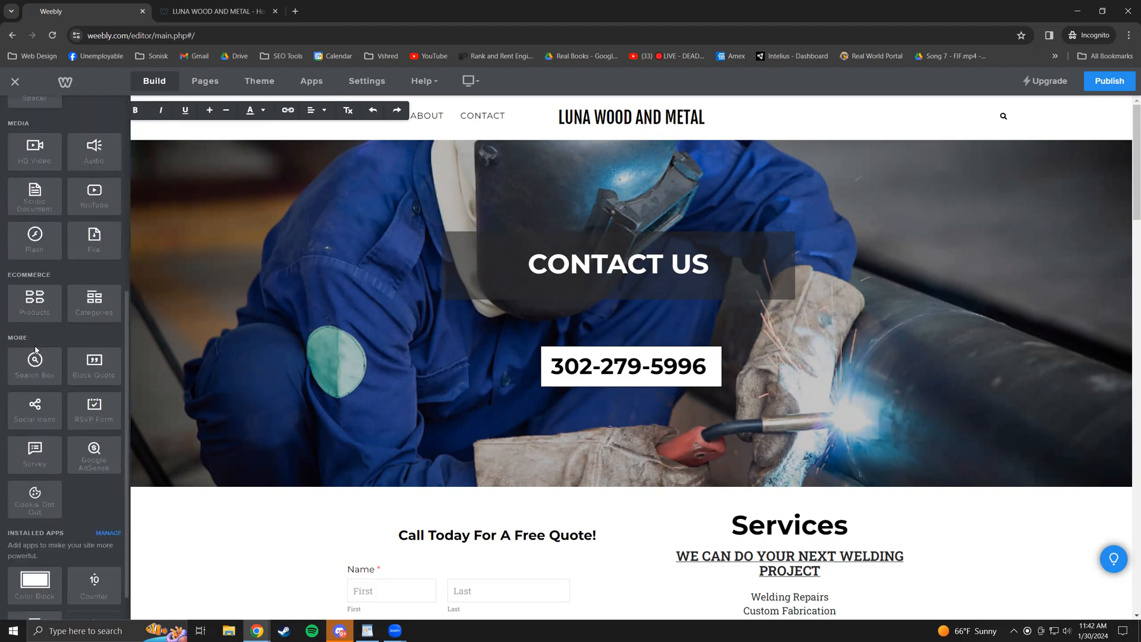
pyautogui.scroll(-1, 46, 388)
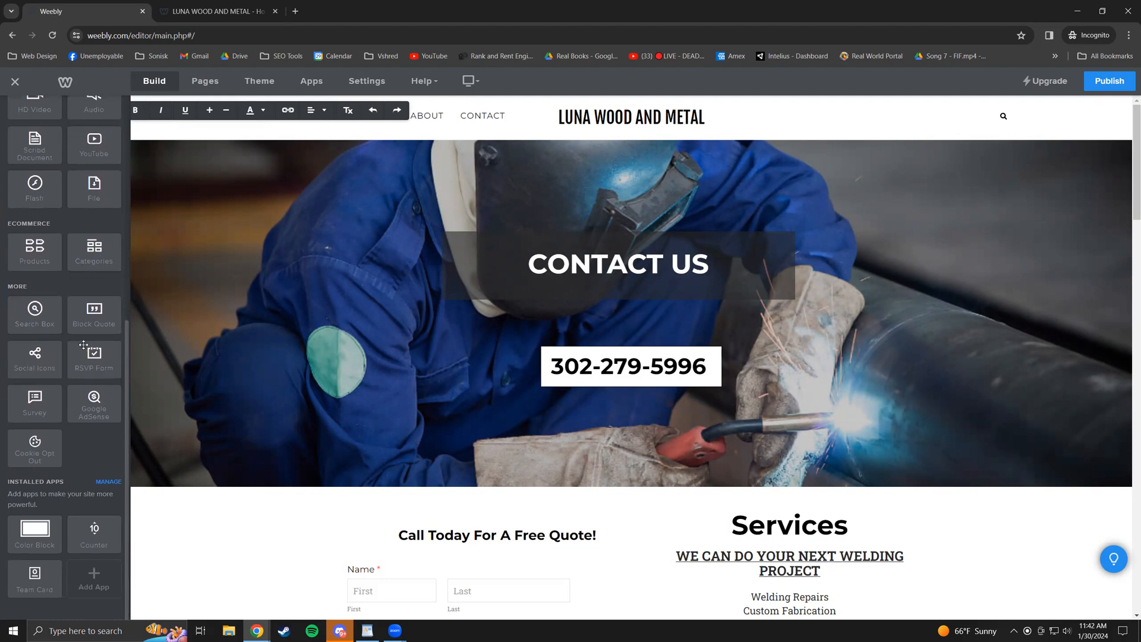
pyautogui.scroll(7, 83, 345)
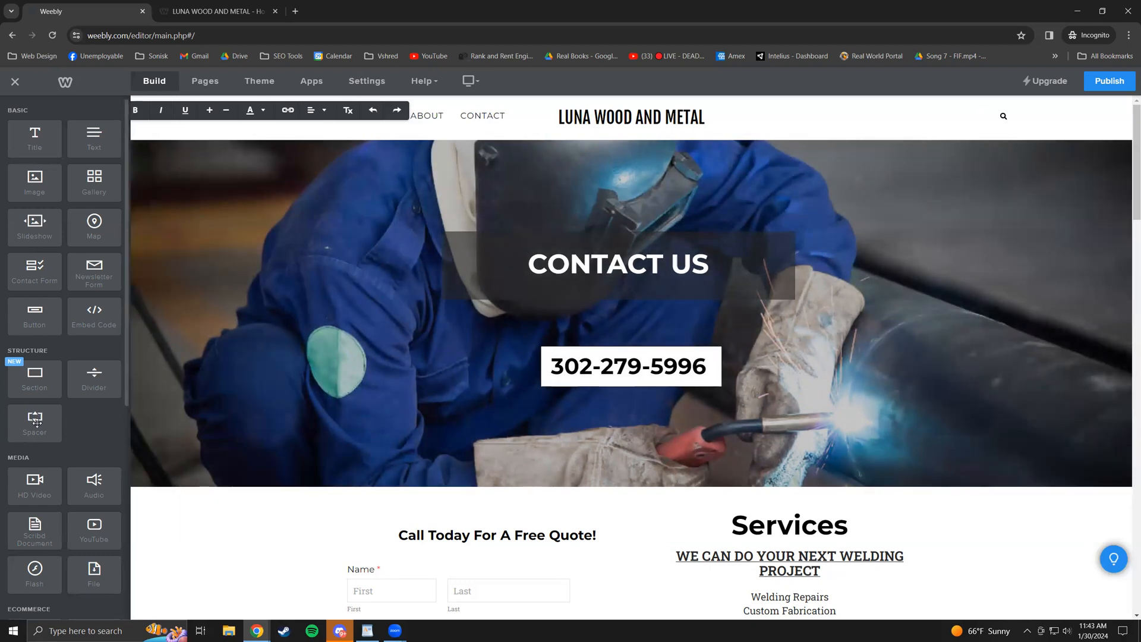
pyautogui.scroll(-4, 280, 440)
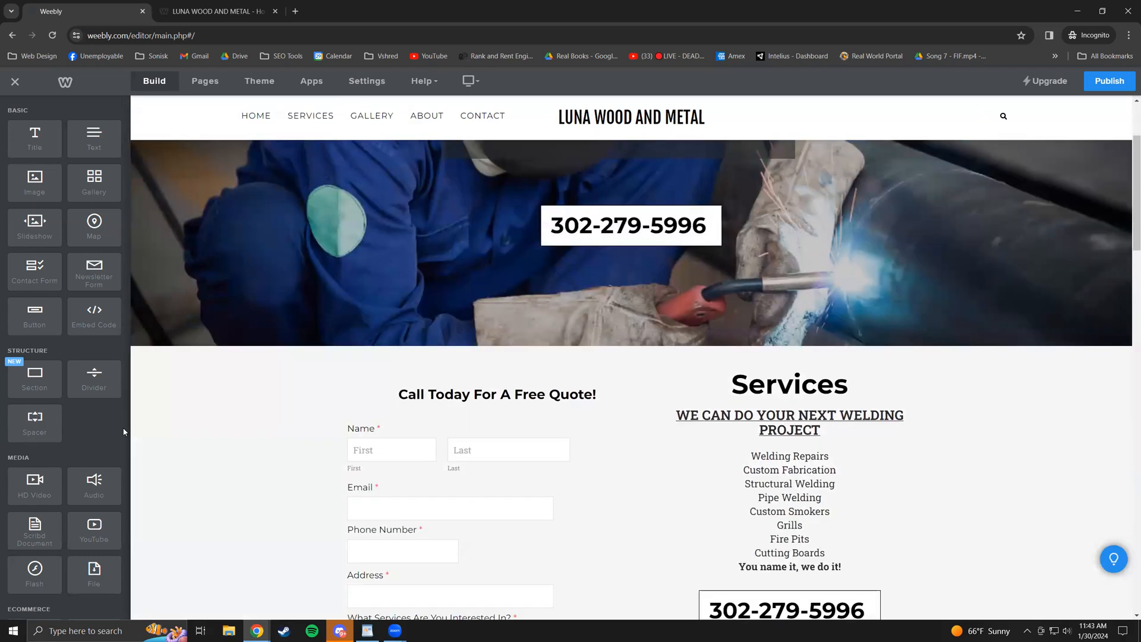
pyautogui.moveTo(35, 423); pyautogui.dragTo(651, 398)
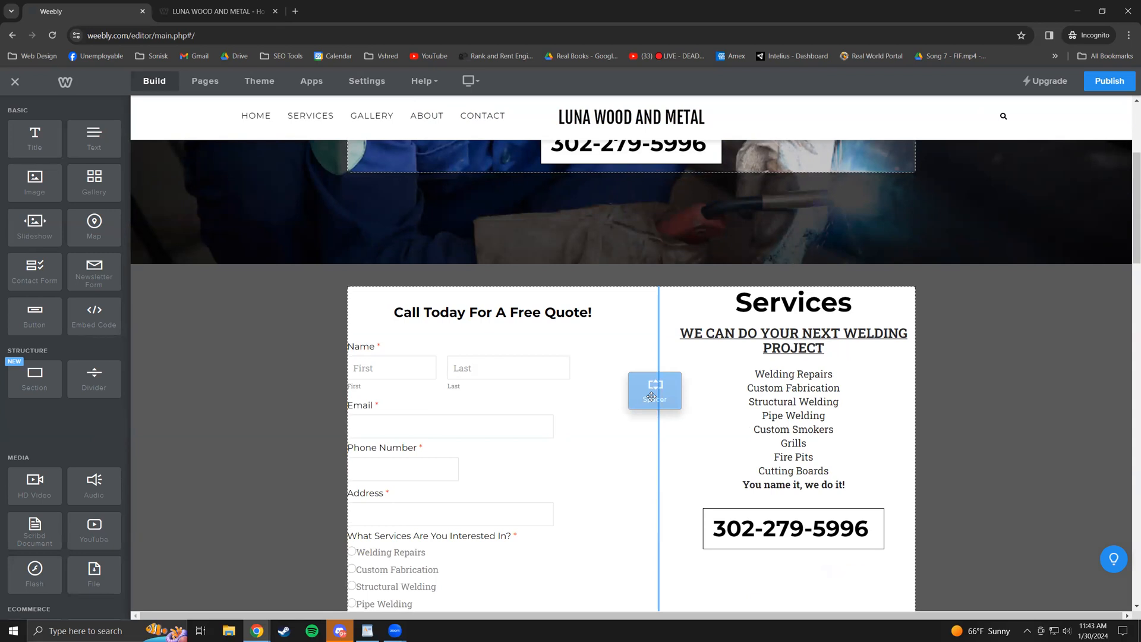
pyautogui.moveTo(651, 397); pyautogui.dragTo(777, 383)
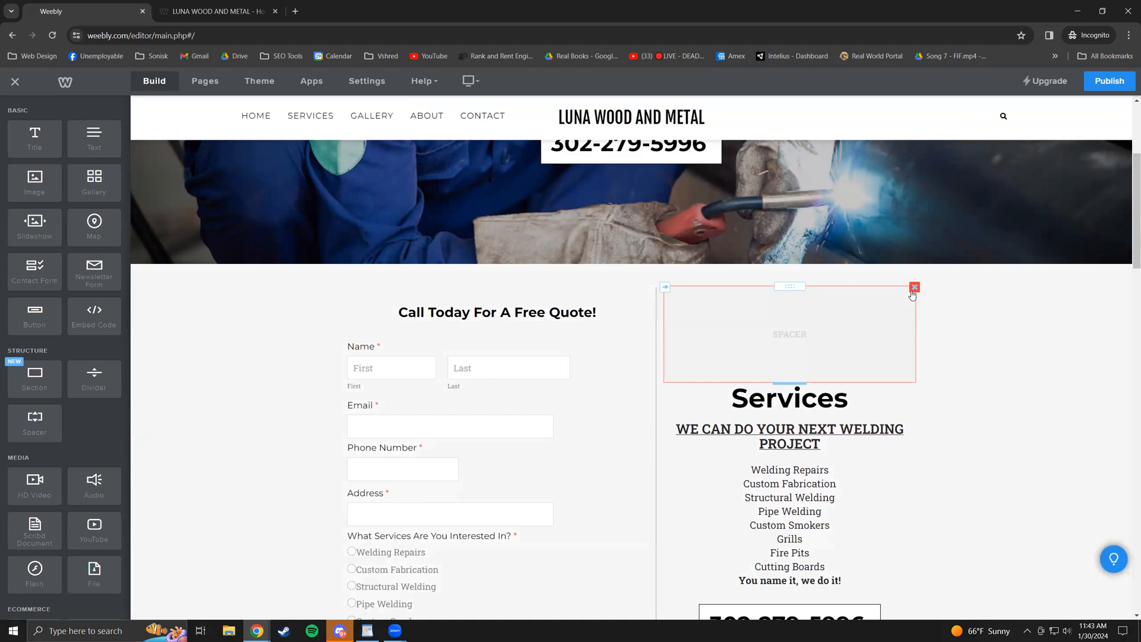
pyautogui.click(915, 289)
pyautogui.click(890, 252)
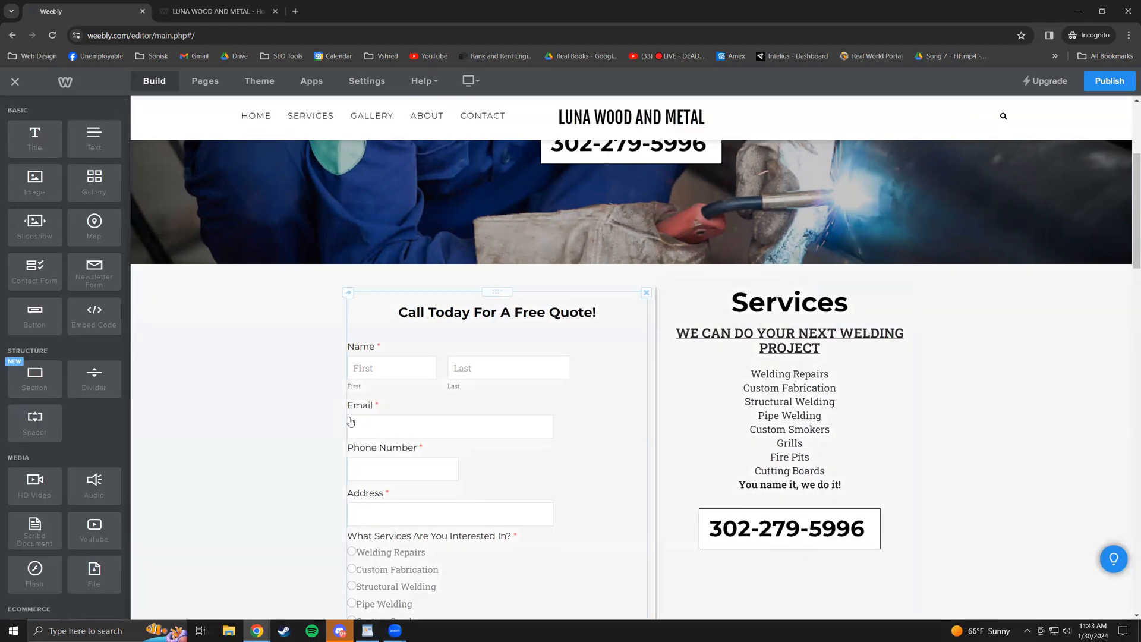
# - Add a text block beside the phone number box containing 'asdfasdfg'
pyautogui.scroll(-5, 351, 421)
pyautogui.moveTo(91, 375); pyautogui.dragTo(895, 245)
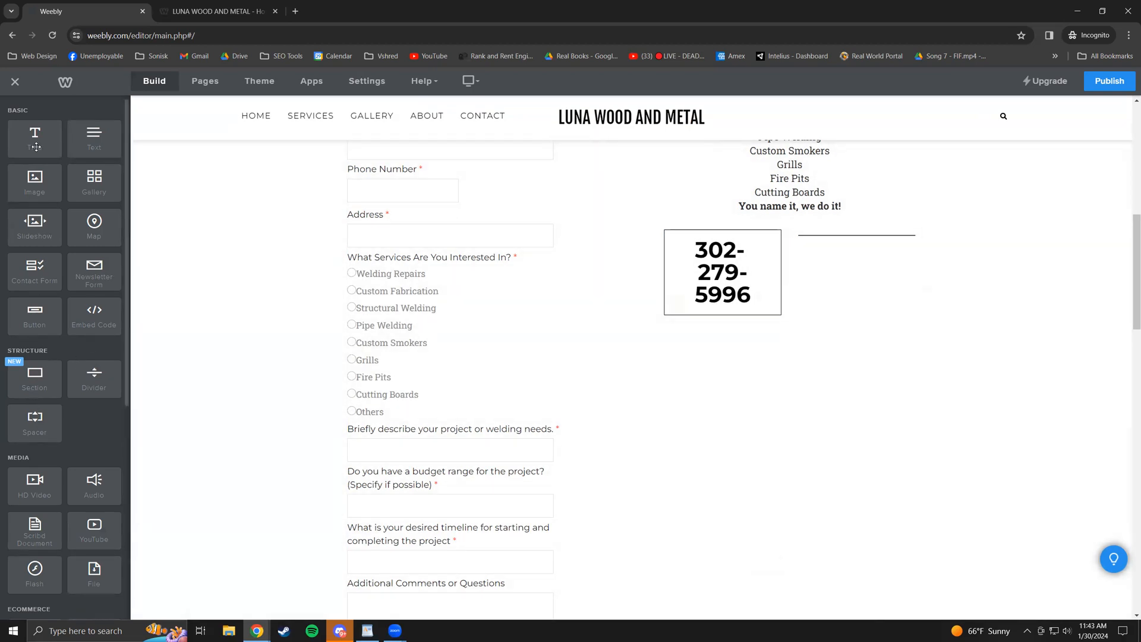
pyautogui.moveTo(83, 142); pyautogui.dragTo(851, 265)
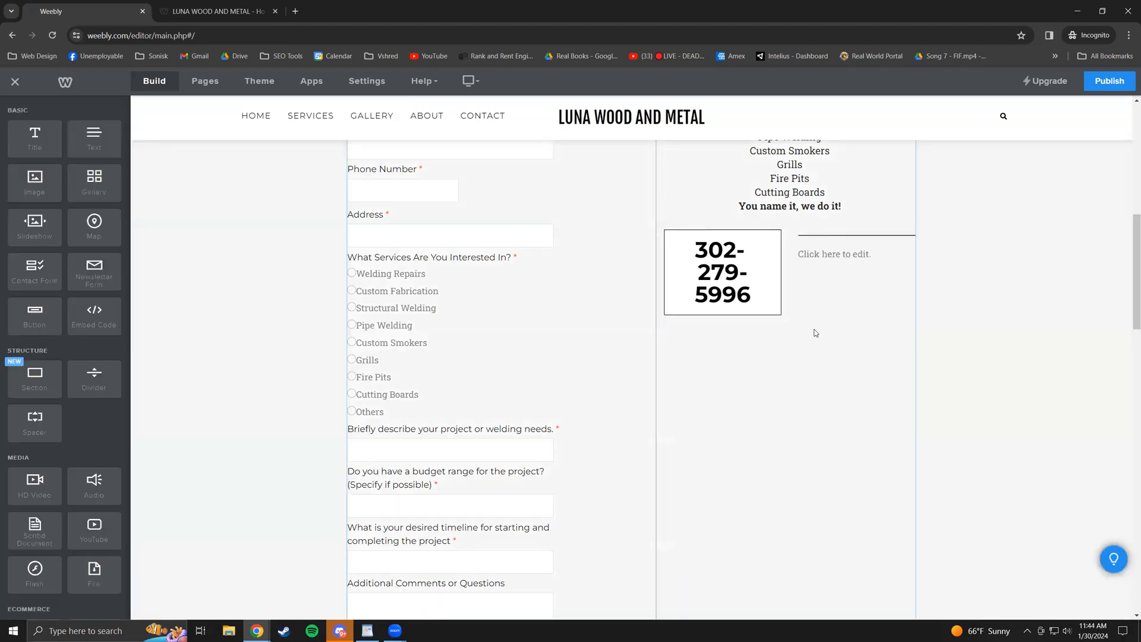
pyautogui.click(895, 260)
pyautogui.write('asdfasdfg')
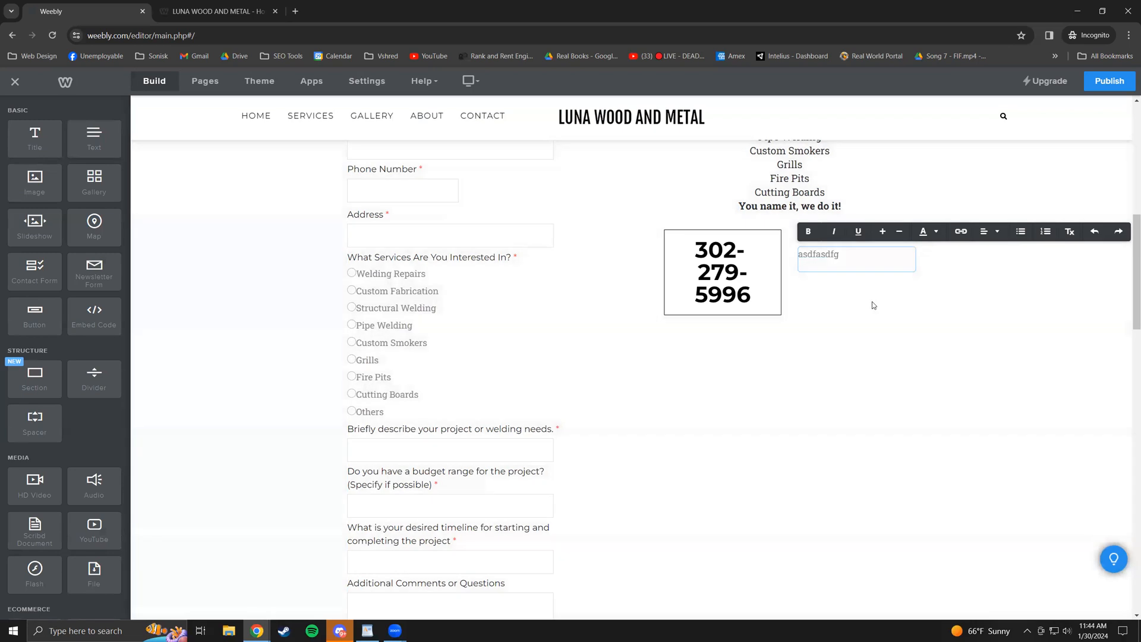
# - Delete the asdfasdfg text block and the divider beside the phone number
pyautogui.click(872, 302)
pyautogui.click(914, 248)
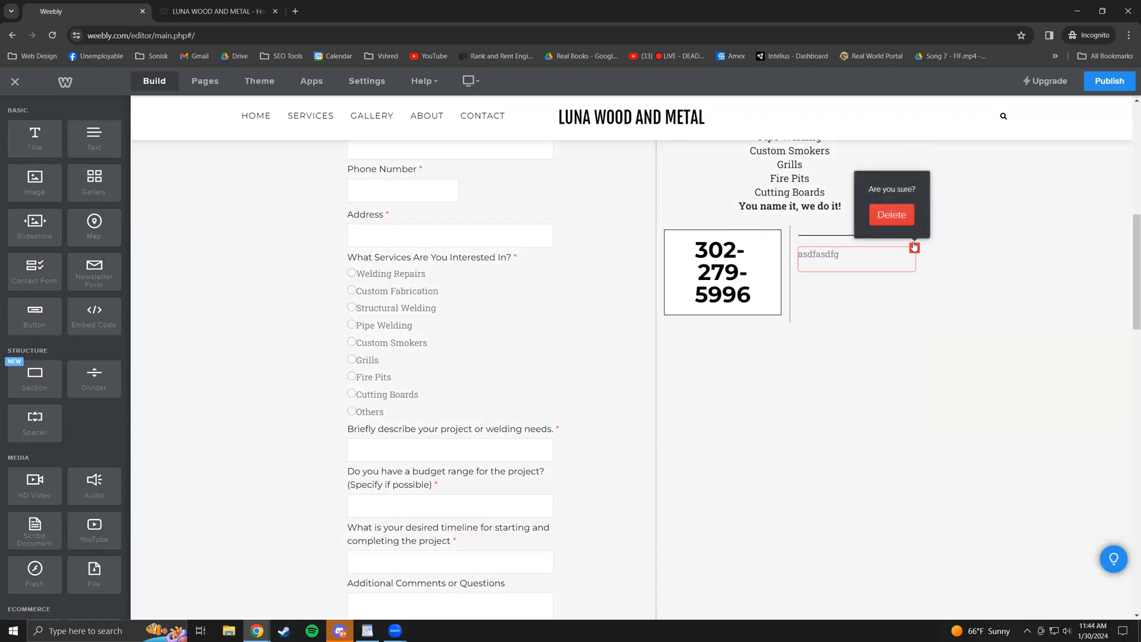
pyautogui.click(892, 214)
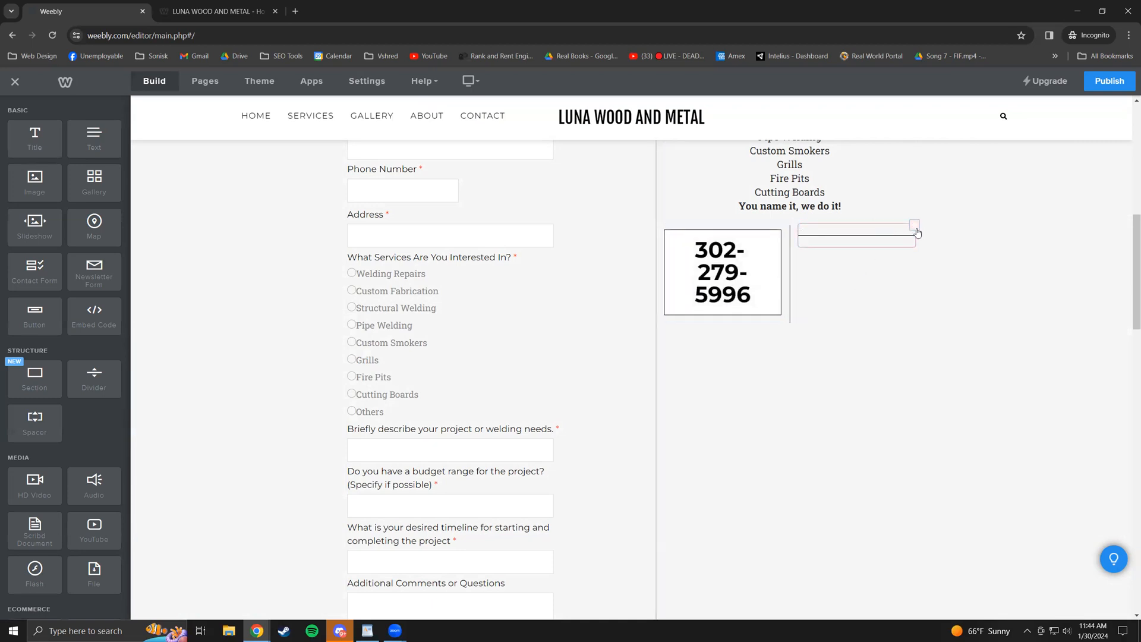
pyautogui.click(915, 226)
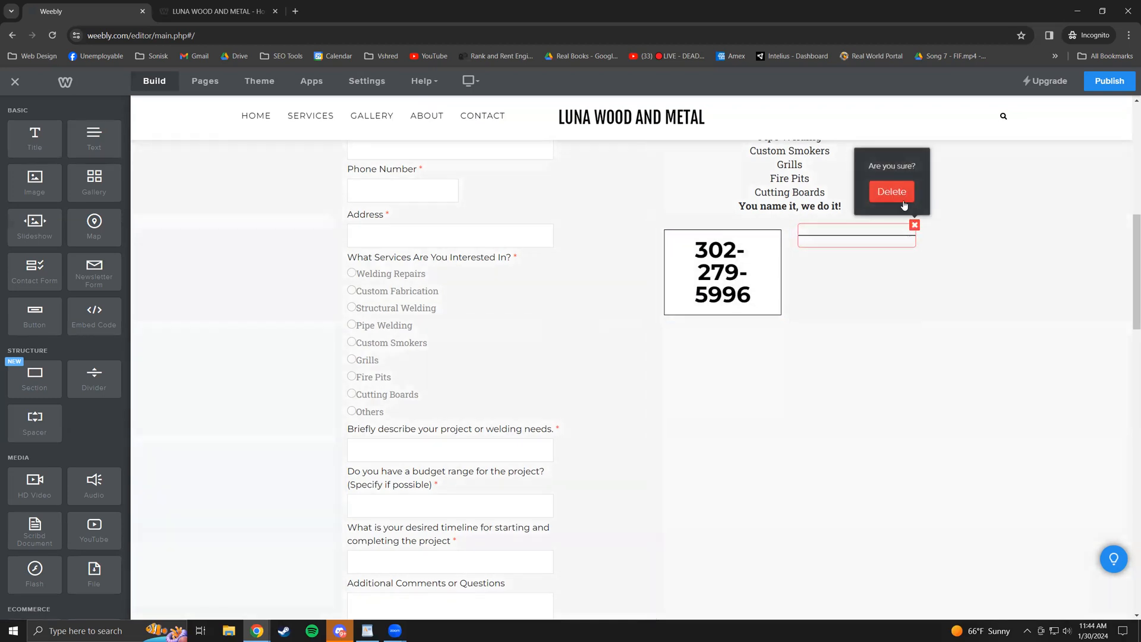
pyautogui.click(892, 191)
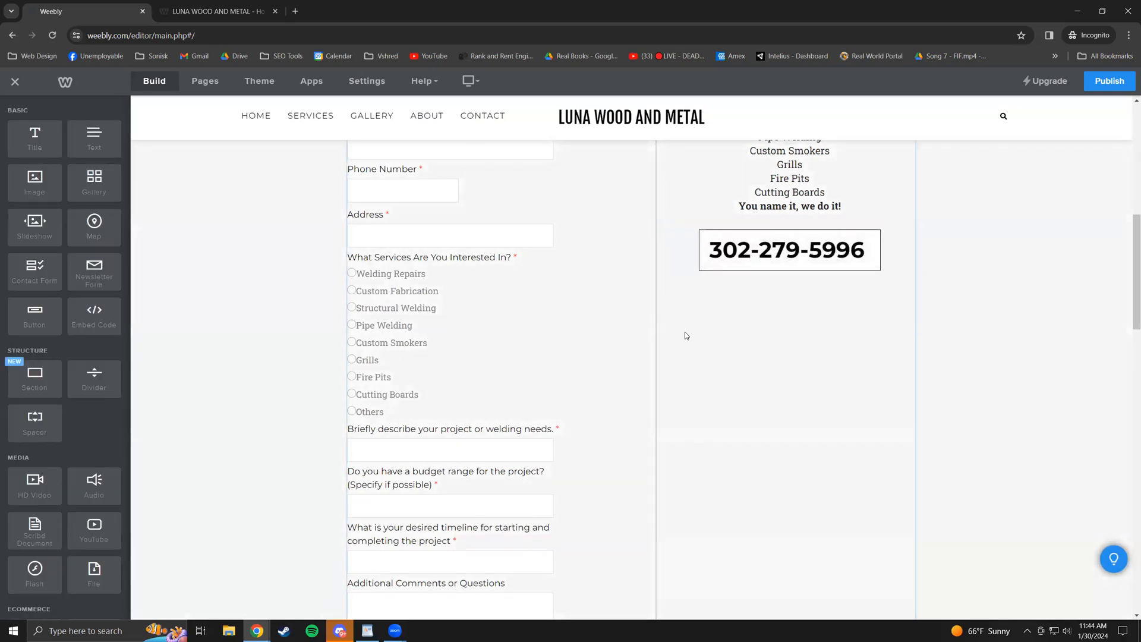
# - Insert a new Section between the phone number box and the footer
pyautogui.scroll(2, 685, 332)
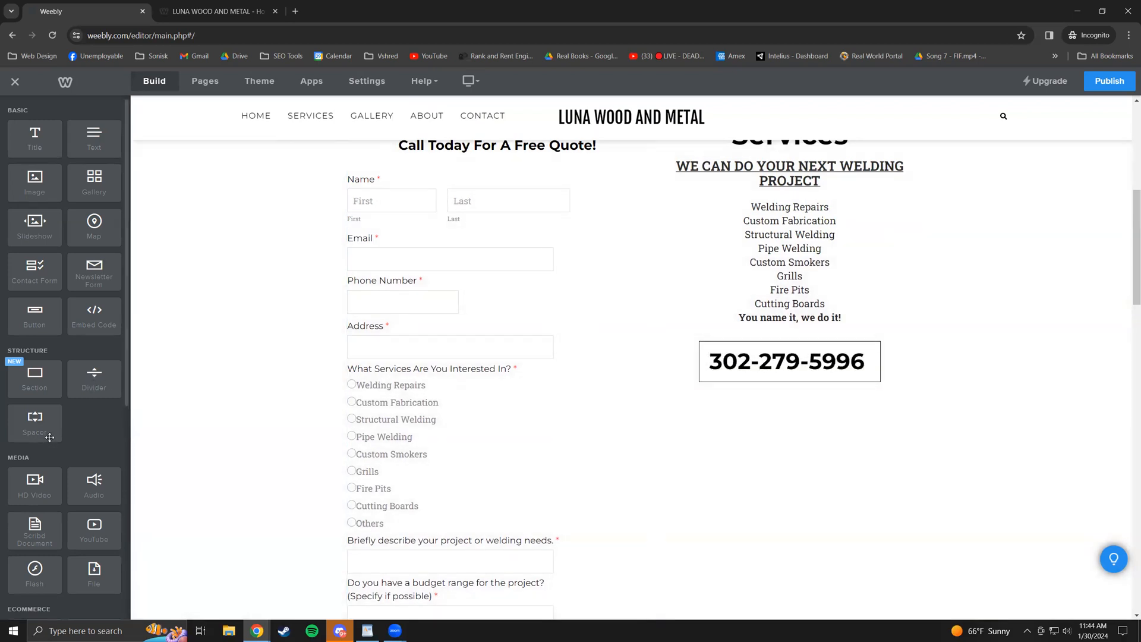
pyautogui.moveTo(29, 388)
pyautogui.mouseDown()
pyautogui.moveTo(675, 402)
pyautogui.moveTo(642, 387)
pyautogui.moveTo(558, 392)
pyautogui.mouseUp()
pyautogui.scroll(-8, 660, 393)
pyautogui.scroll(-3, 557, 392)
pyautogui.scroll(2, 229, 303)
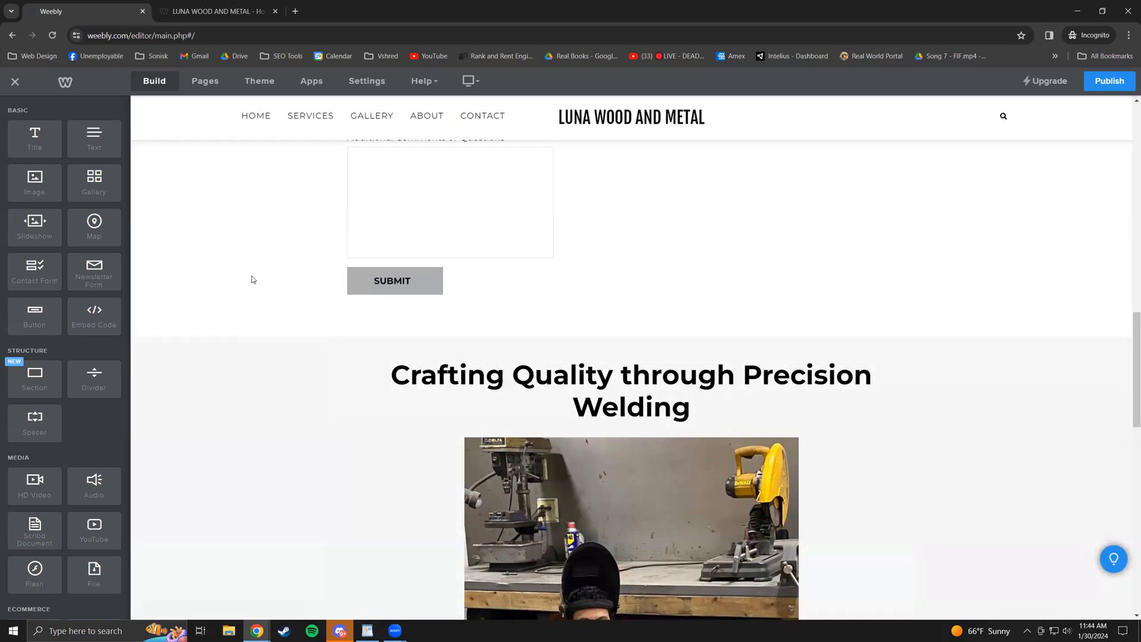
pyautogui.scroll(-8, 276, 352)
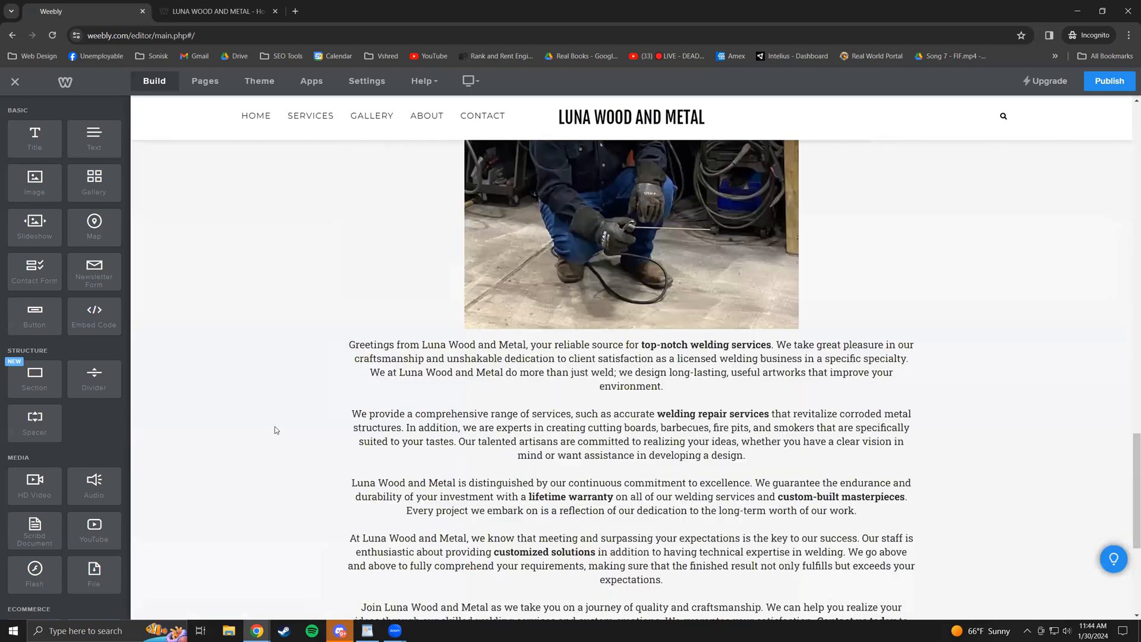
pyautogui.scroll(-4, 154, 411)
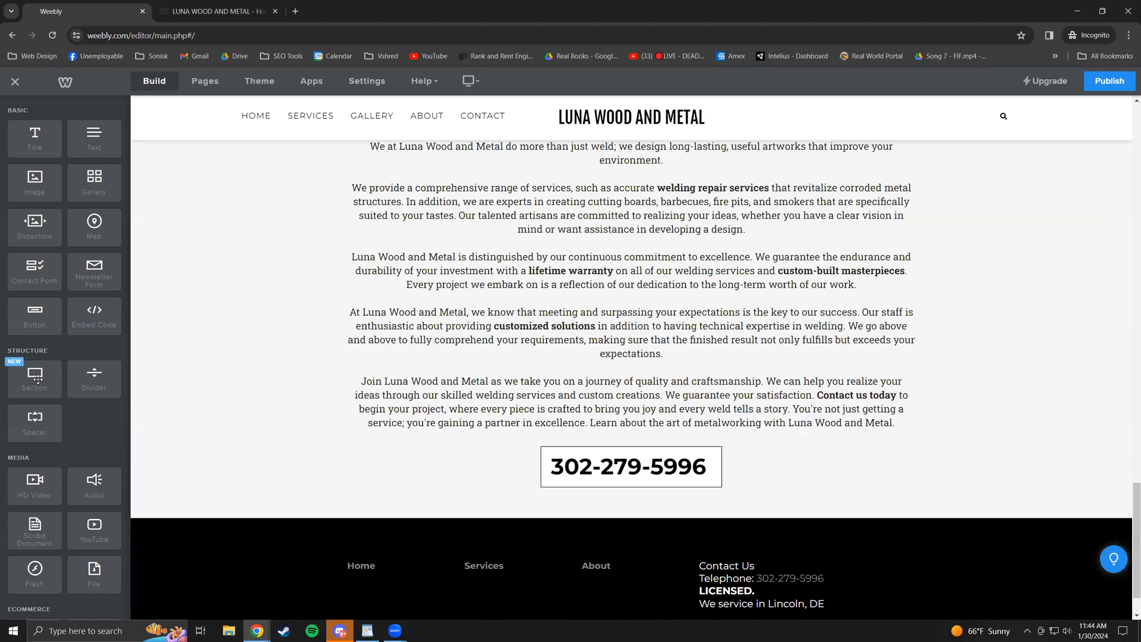
pyautogui.moveTo(36, 381); pyautogui.dragTo(662, 526)
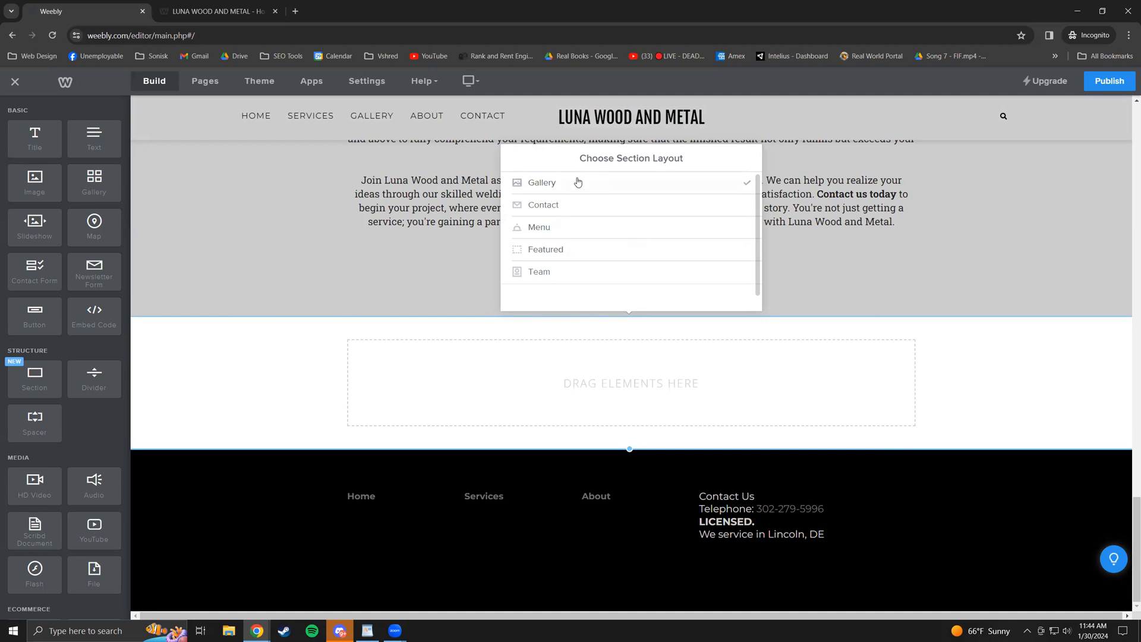
# - Put a text block and an image block into the new section
pyautogui.click(1049, 314)
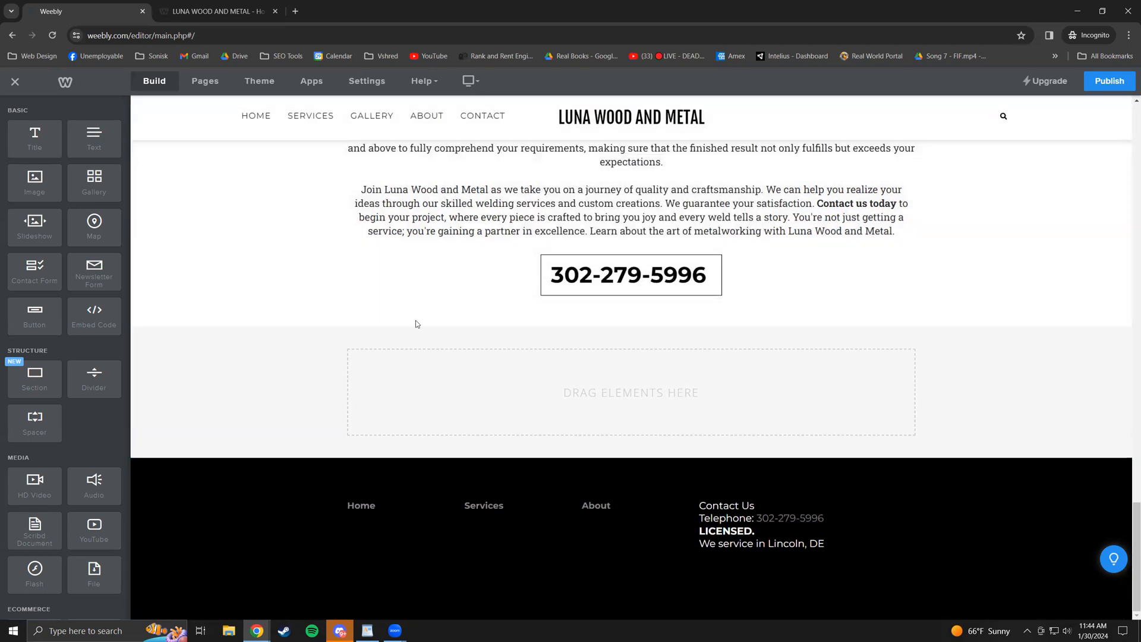
pyautogui.moveTo(98, 143); pyautogui.dragTo(684, 374)
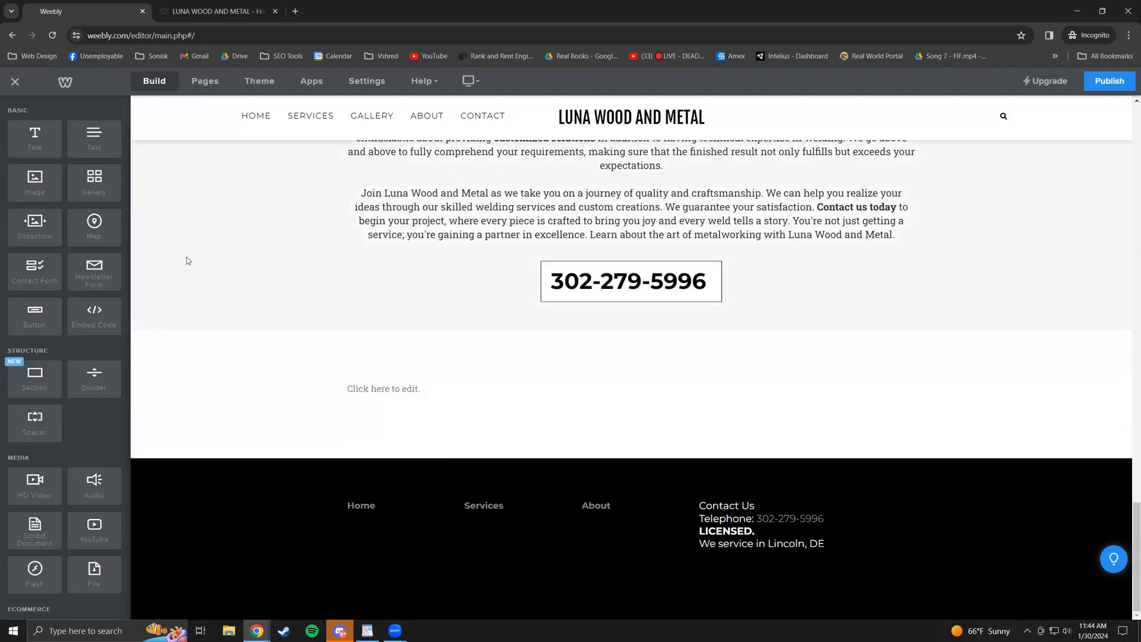
pyautogui.moveTo(47, 188); pyautogui.dragTo(640, 386)
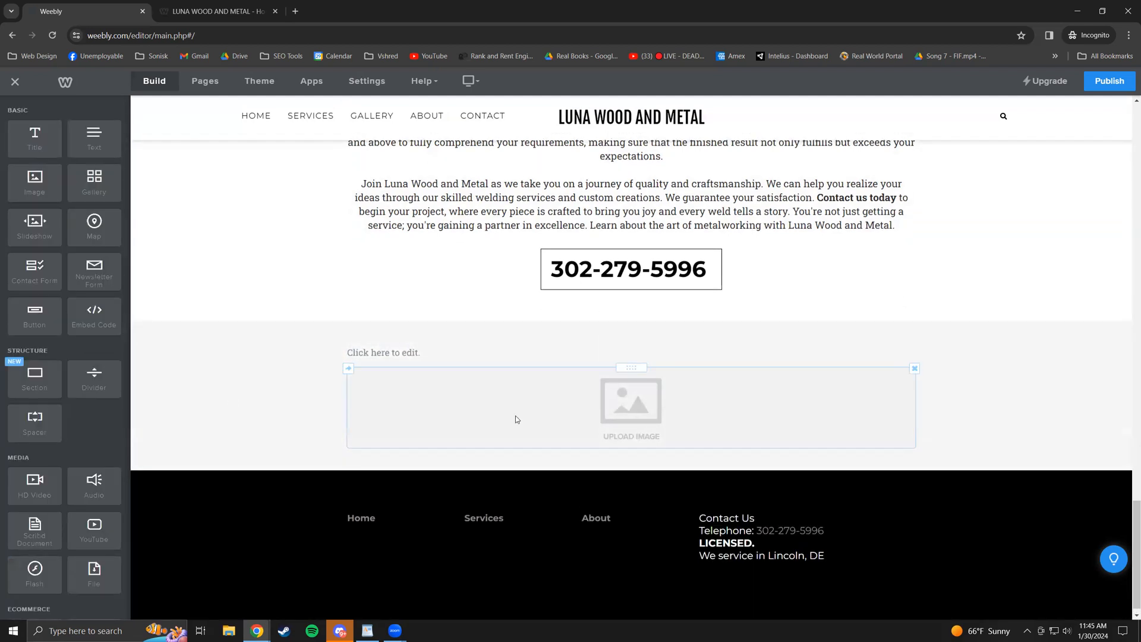
# - Upload the first antenna logo file from the computer into the image
pyautogui.click(620, 408)
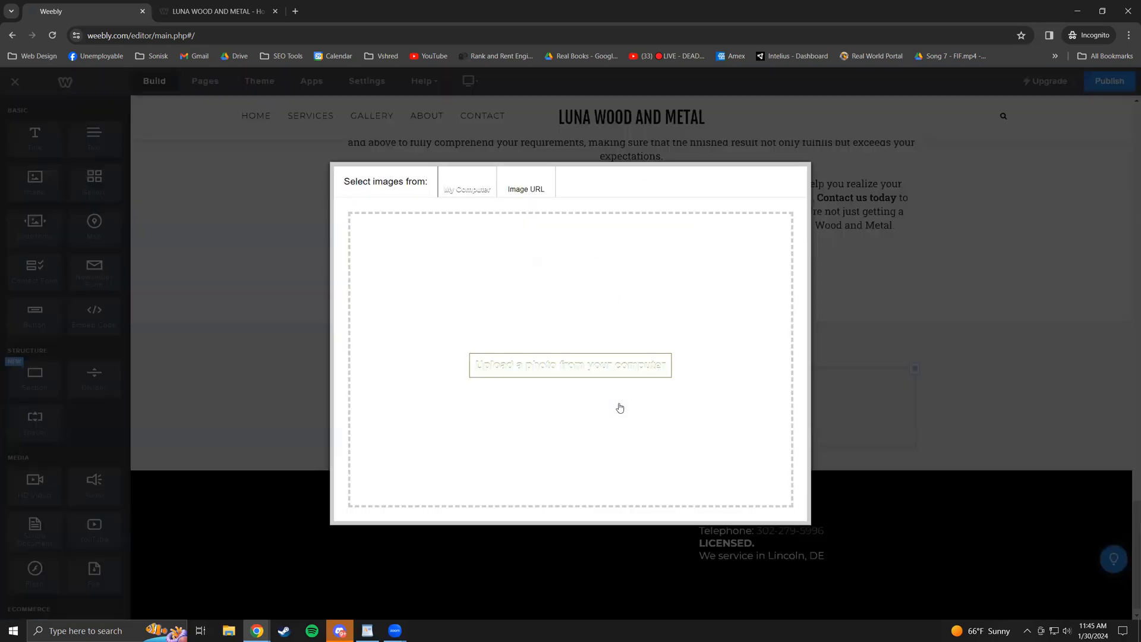
pyautogui.click(550, 367)
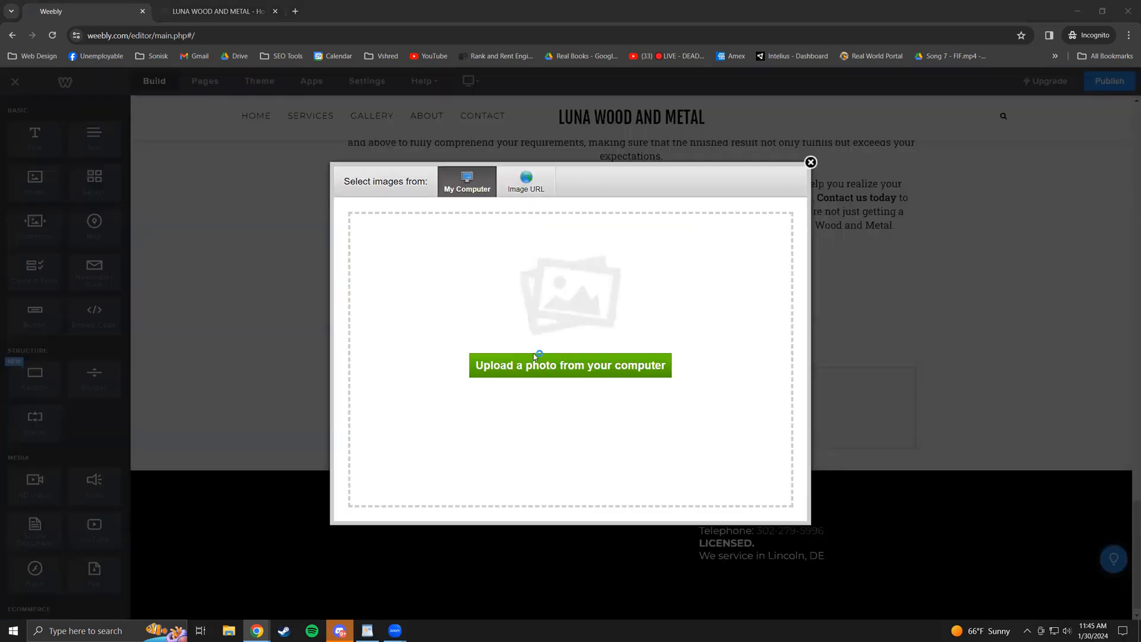
pyautogui.click(137, 92)
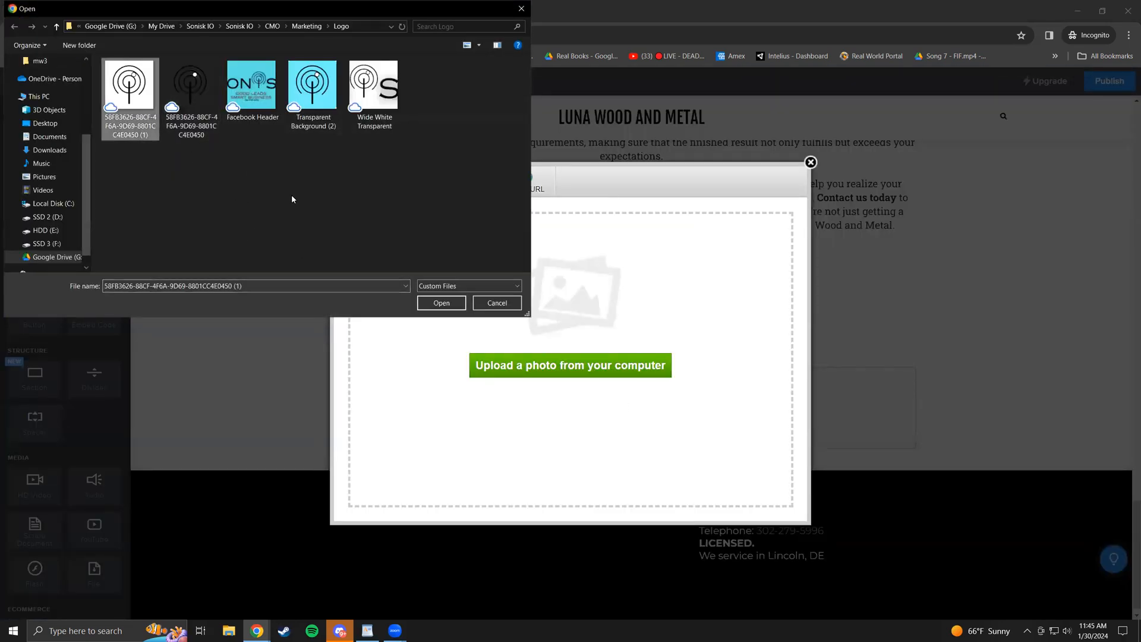
pyautogui.click(440, 303)
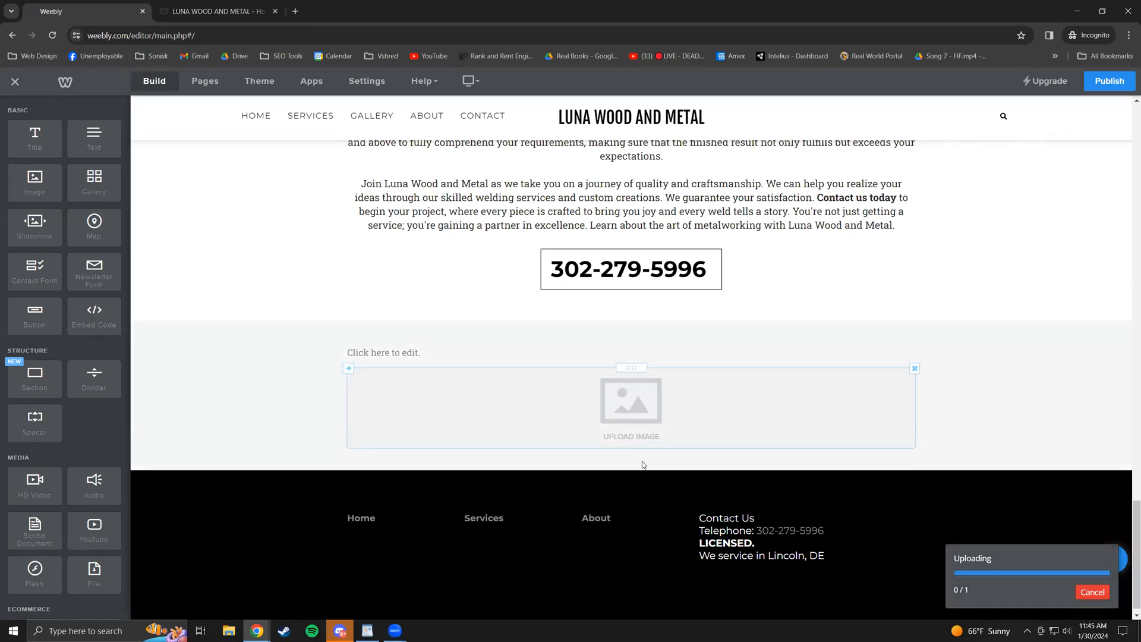
# - Shrink the antenna logo image, then enlarge it to a medium square
pyautogui.scroll(3, 1019, 413)
pyautogui.scroll(-3, 793, 408)
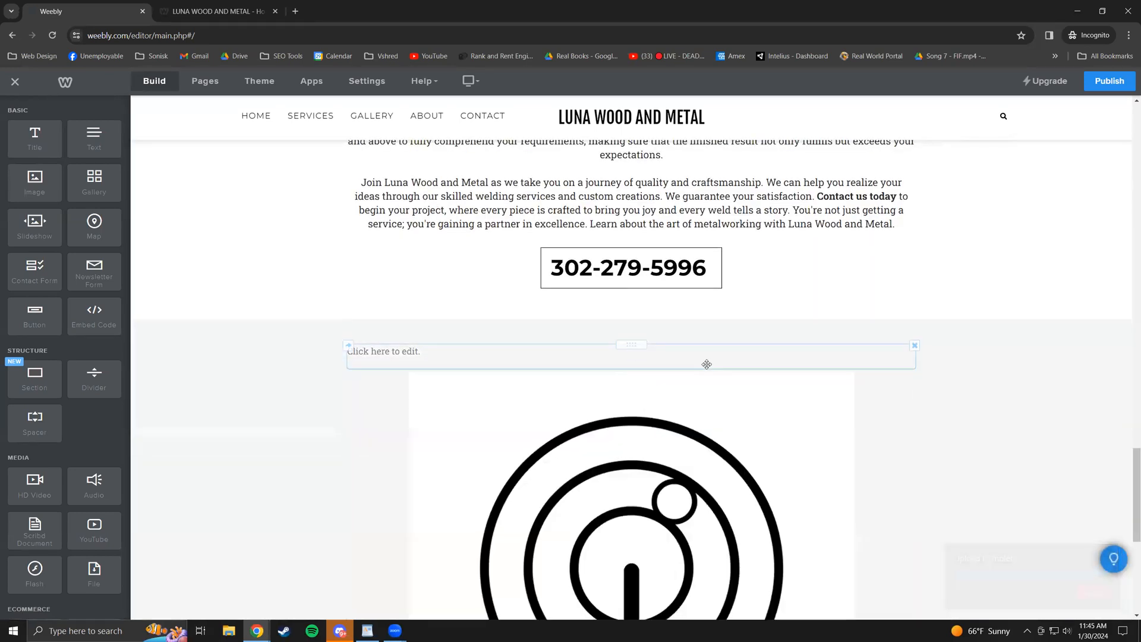
pyautogui.scroll(-3, 716, 362)
pyautogui.scroll(-2, 717, 361)
pyautogui.scroll(2, 751, 423)
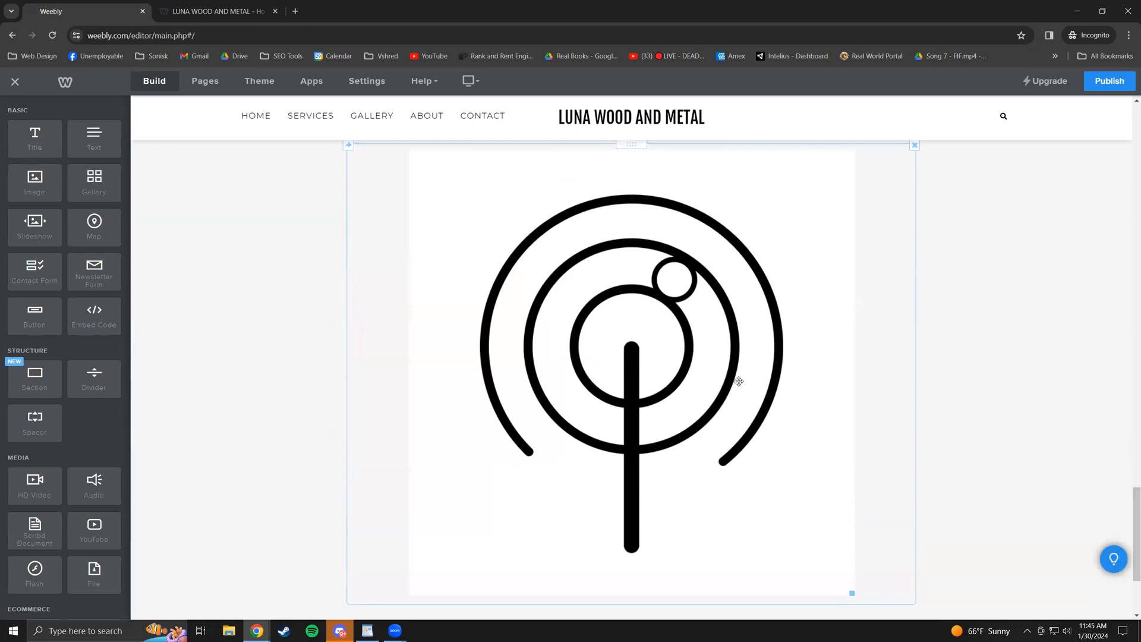
pyautogui.scroll(-3, 754, 242)
pyautogui.scroll(1, 845, 439)
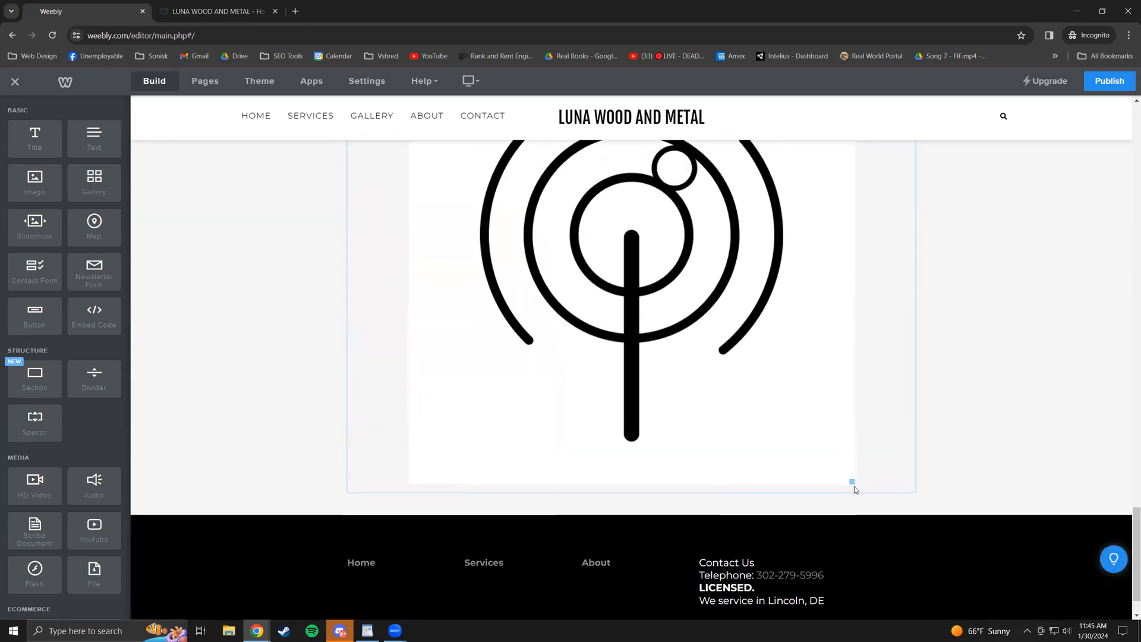
pyautogui.moveTo(852, 480); pyautogui.dragTo(641, 327)
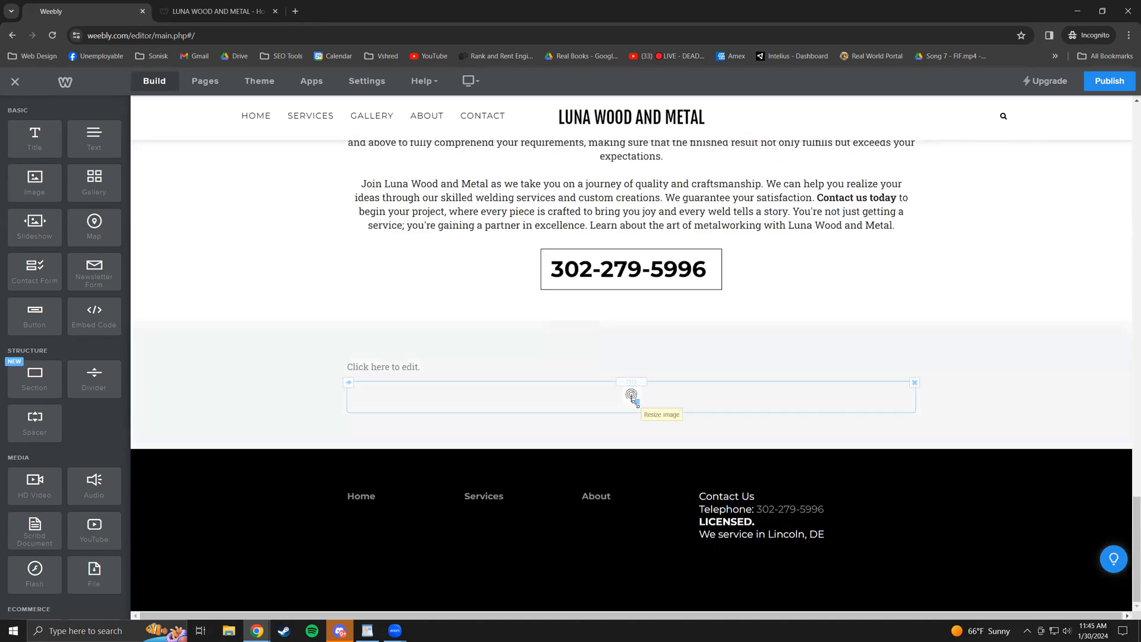
pyautogui.moveTo(633, 400); pyautogui.dragTo(808, 422)
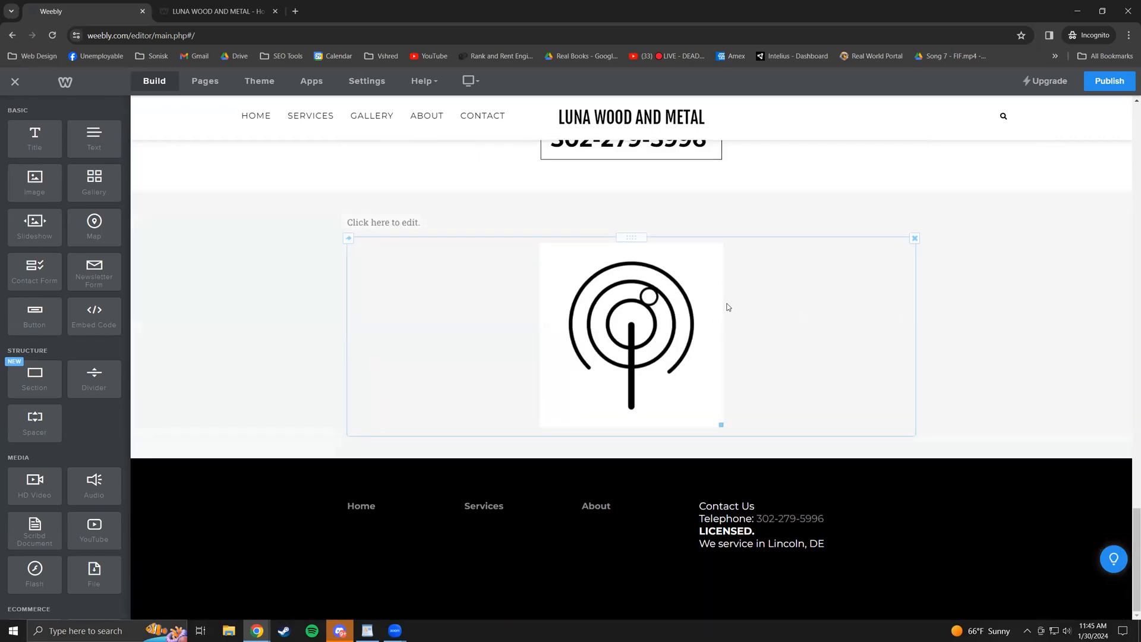
pyautogui.click(676, 310)
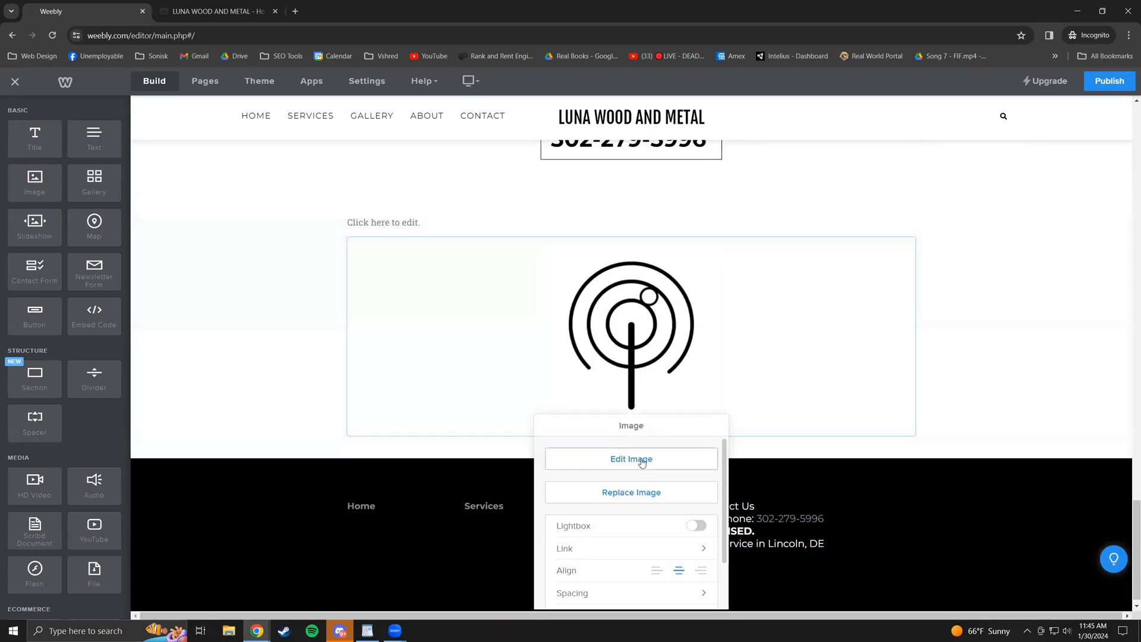
pyautogui.scroll(-2, 654, 500)
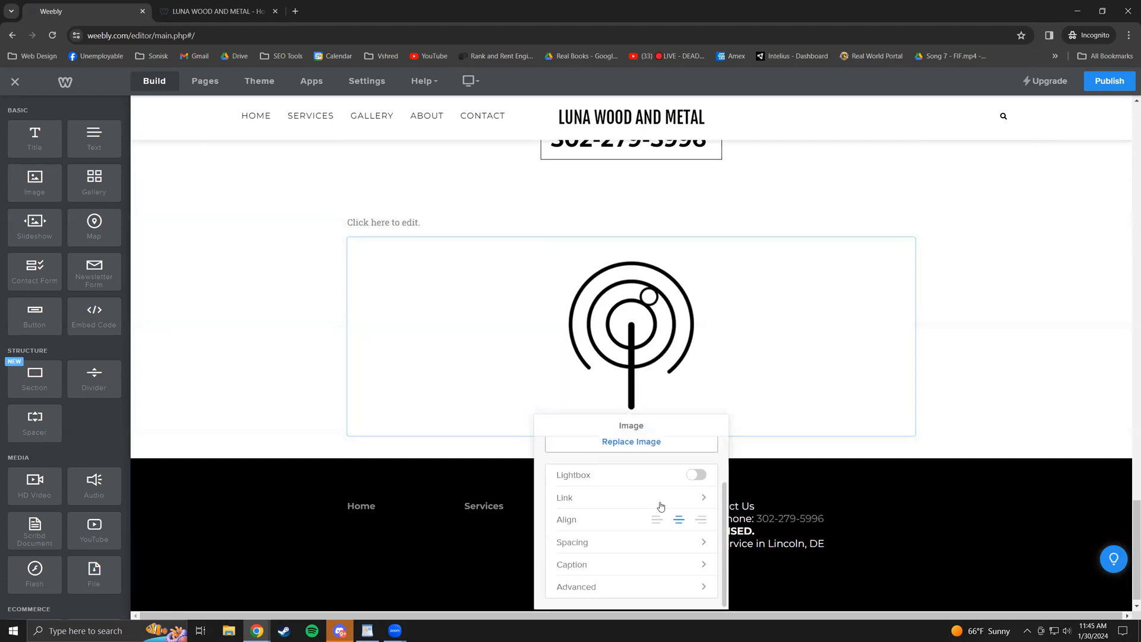
pyautogui.scroll(-1, 662, 496)
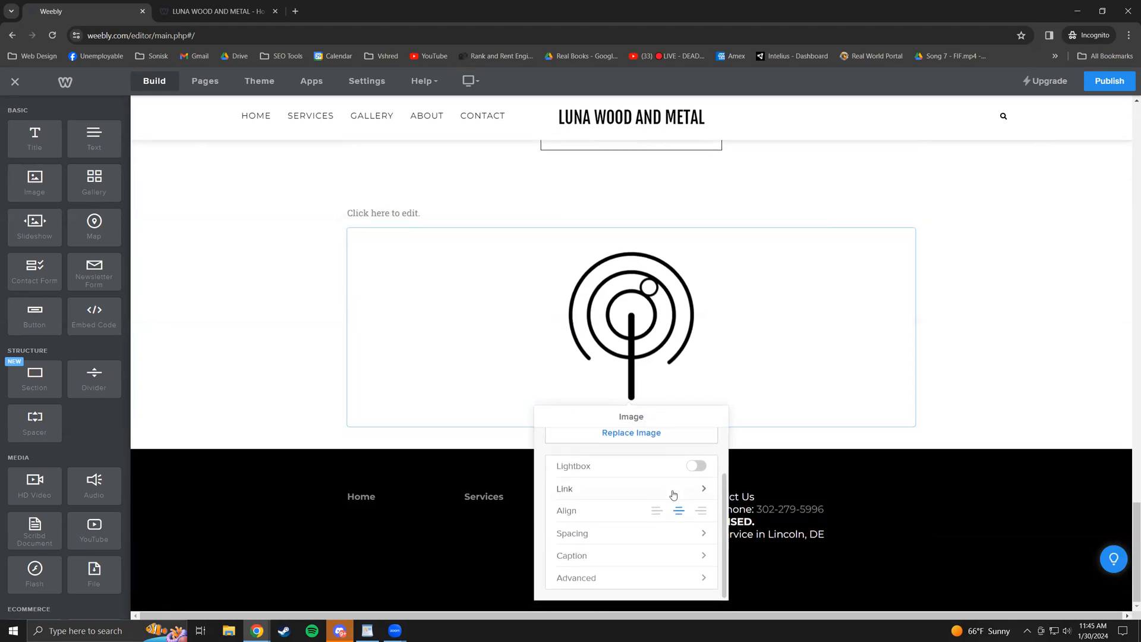
pyautogui.click(674, 496)
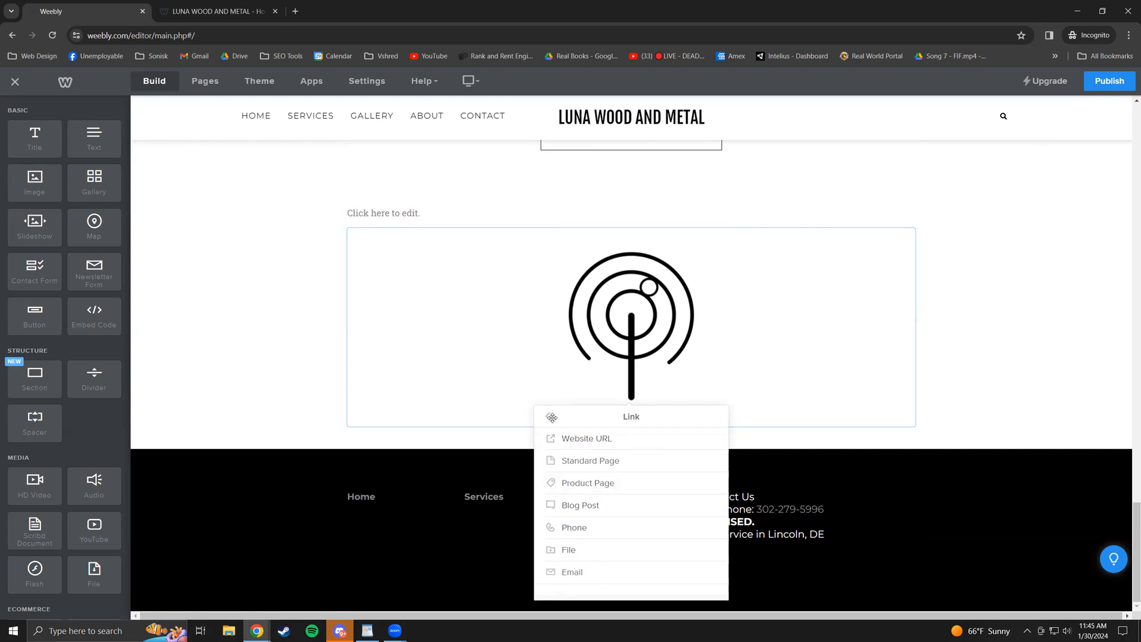
pyautogui.click(586, 533)
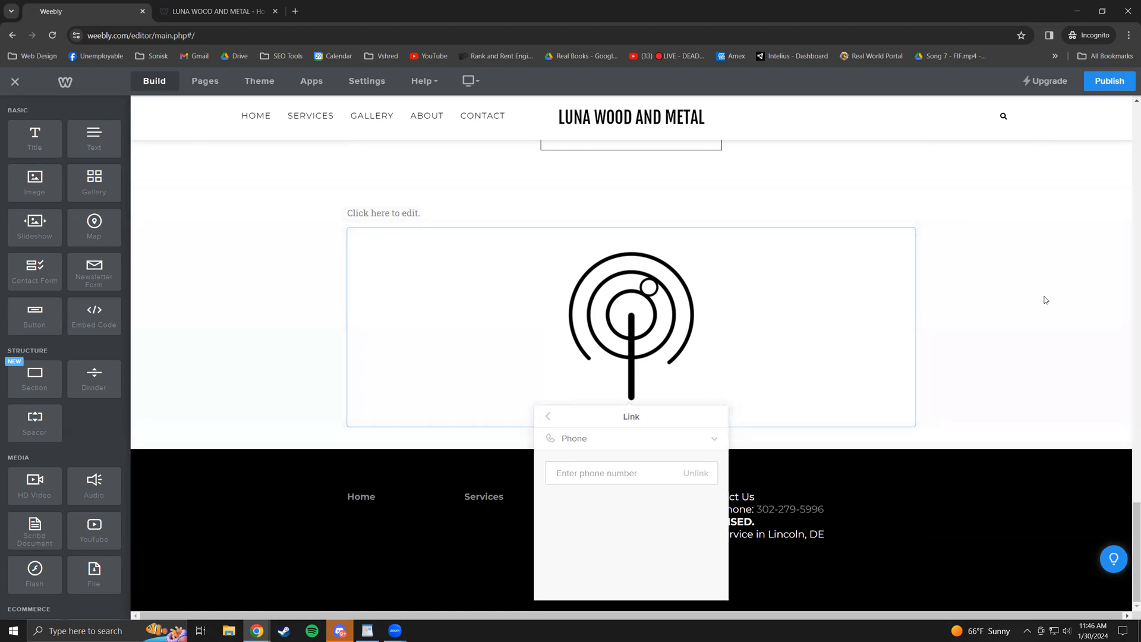
pyautogui.click(744, 328)
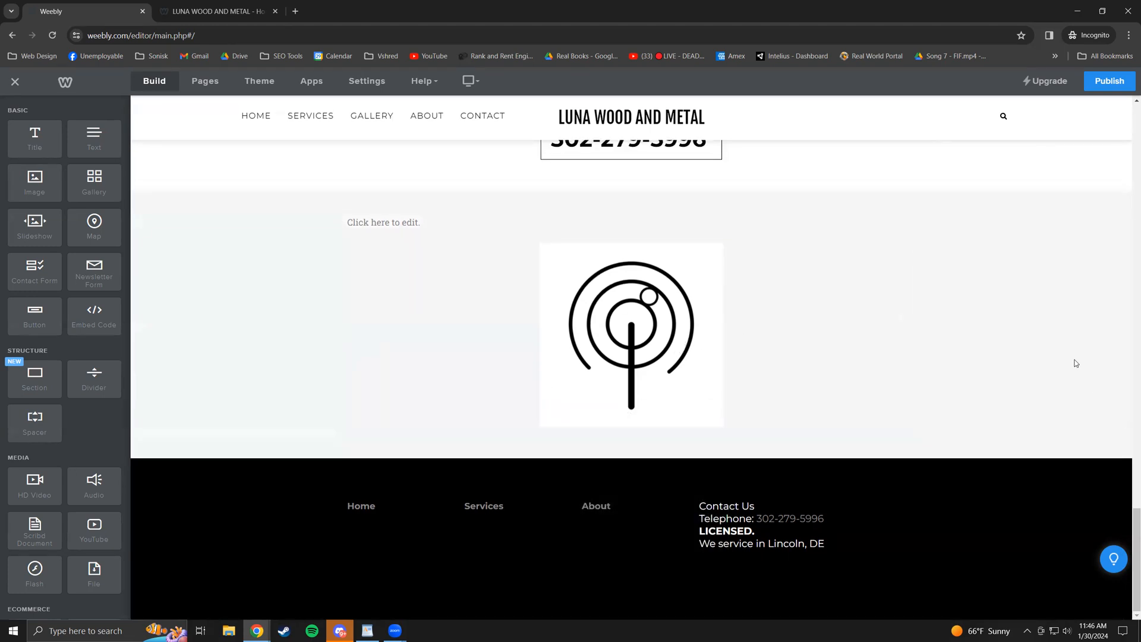
# - Move the antenna logo image up the page into the CONTACT US banner
pyautogui.scroll(1, 1031, 352)
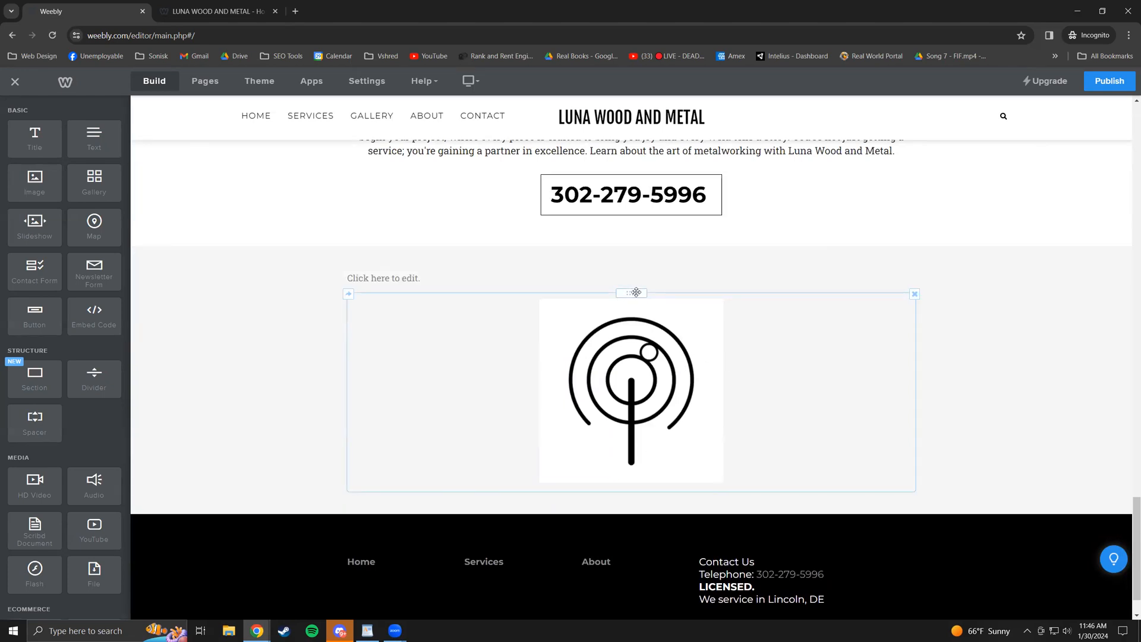
pyautogui.scroll(1, 660, 361)
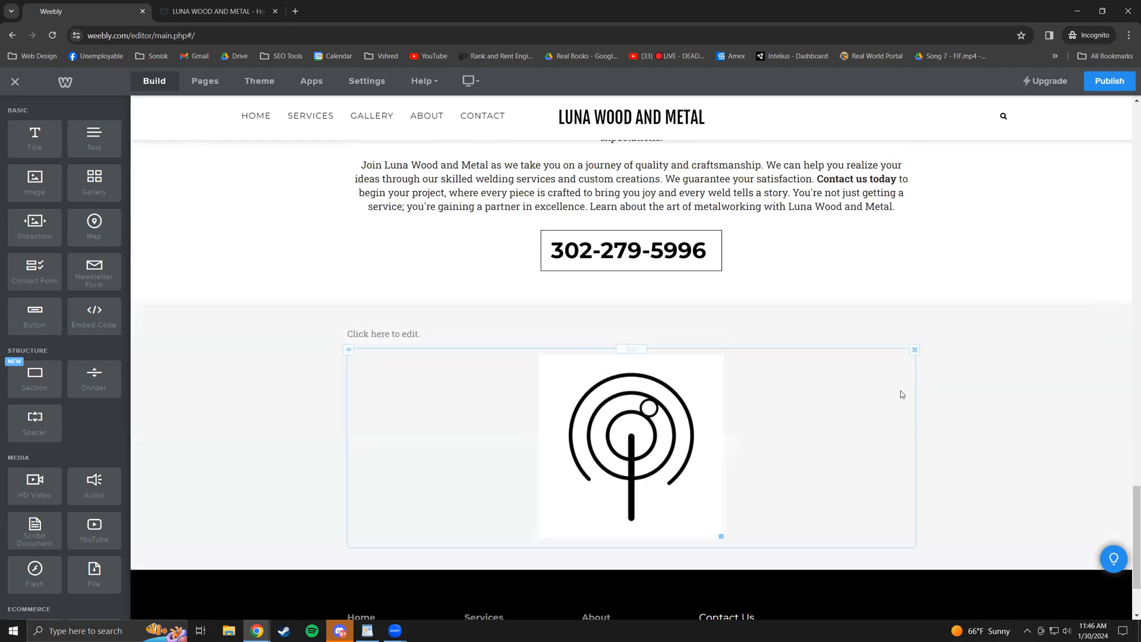
pyautogui.moveTo(637, 348); pyautogui.dragTo(646, 224)
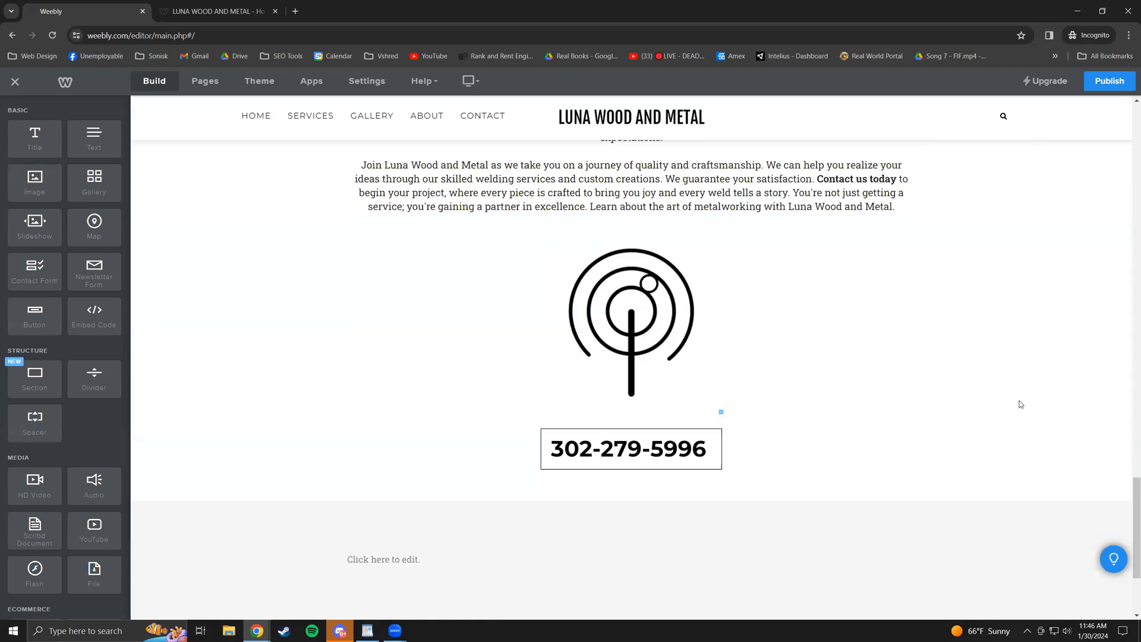
pyautogui.scroll(2, 654, 309)
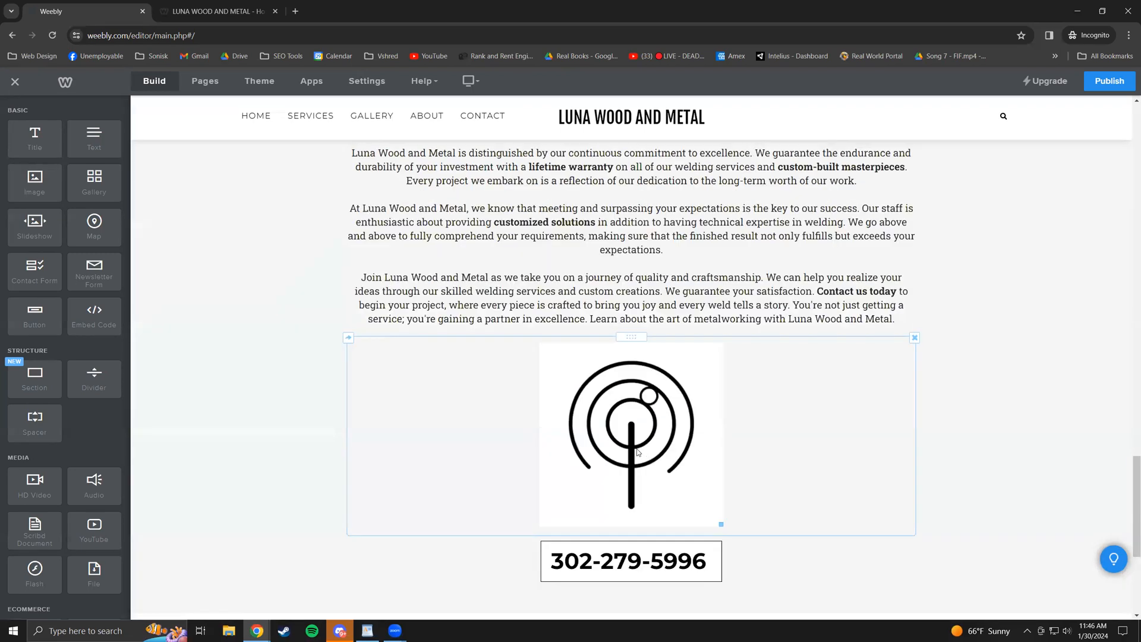
pyautogui.scroll(2, 638, 453)
pyautogui.click(646, 430)
pyautogui.moveTo(651, 453); pyautogui.dragTo(646, 310)
# - Delete the signal-icon image from the CONTACT US banner
pyautogui.scroll(3, 656, 300)
pyautogui.scroll(-10, 651, 308)
pyautogui.scroll(5, 652, 316)
pyautogui.scroll(6, 649, 297)
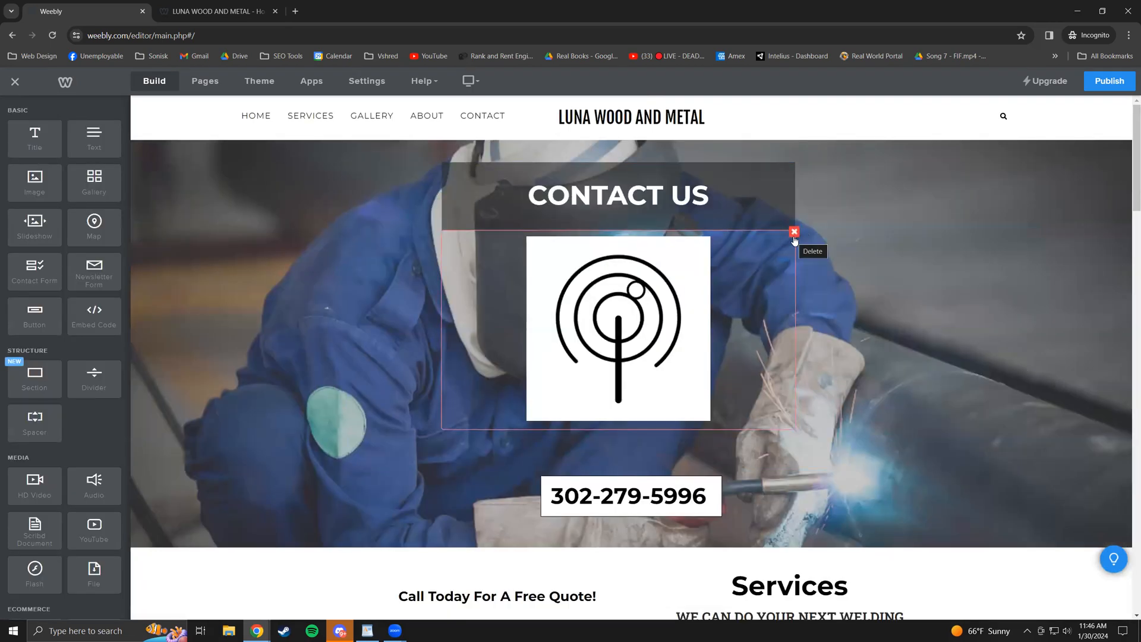
pyautogui.click(794, 232)
pyautogui.click(774, 199)
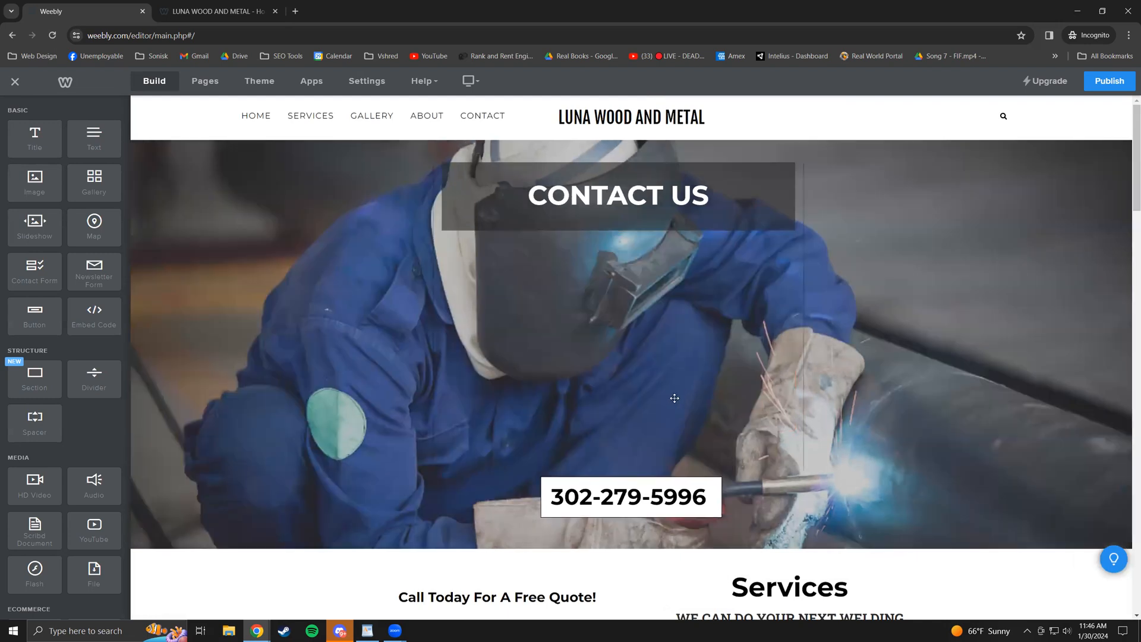
pyautogui.scroll(-7, 566, 390)
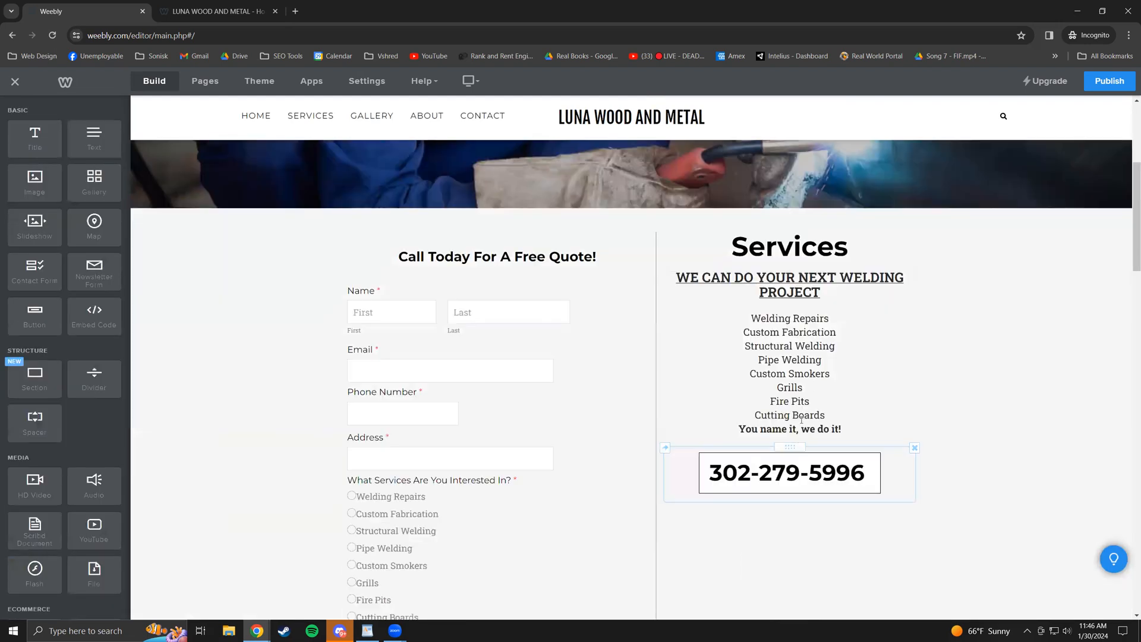
pyautogui.scroll(2, 822, 199)
pyautogui.moveTo(793, 282); pyautogui.dragTo(685, 343)
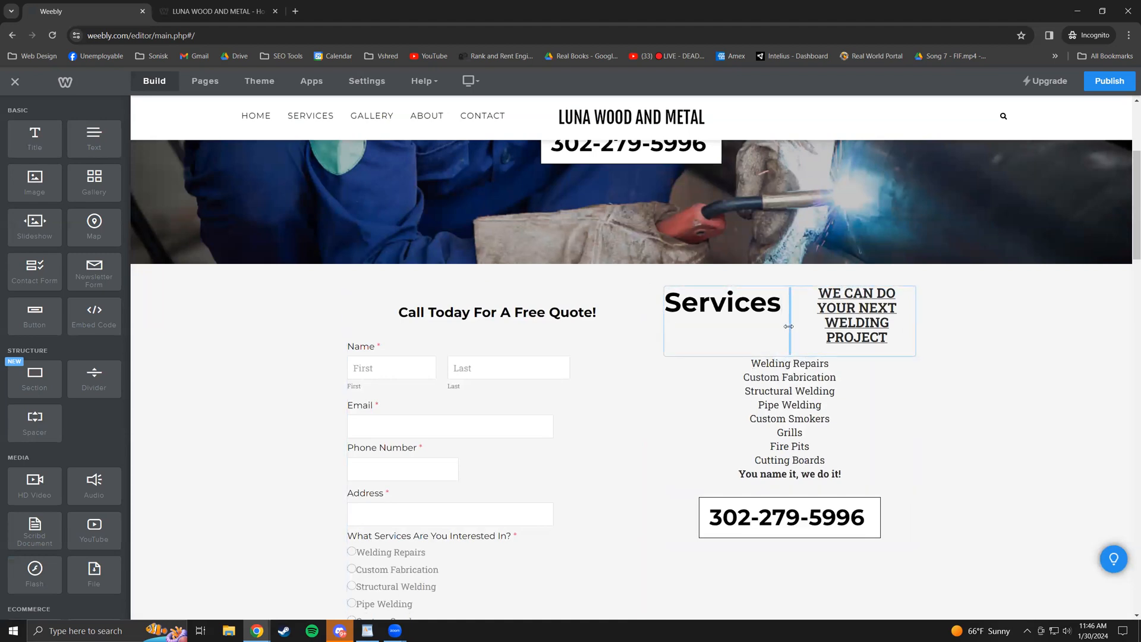
pyautogui.moveTo(728, 286)
pyautogui.mouseDown()
pyautogui.moveTo(798, 268)
pyautogui.moveTo(797, 300)
pyautogui.moveTo(846, 289)
pyautogui.mouseUp()
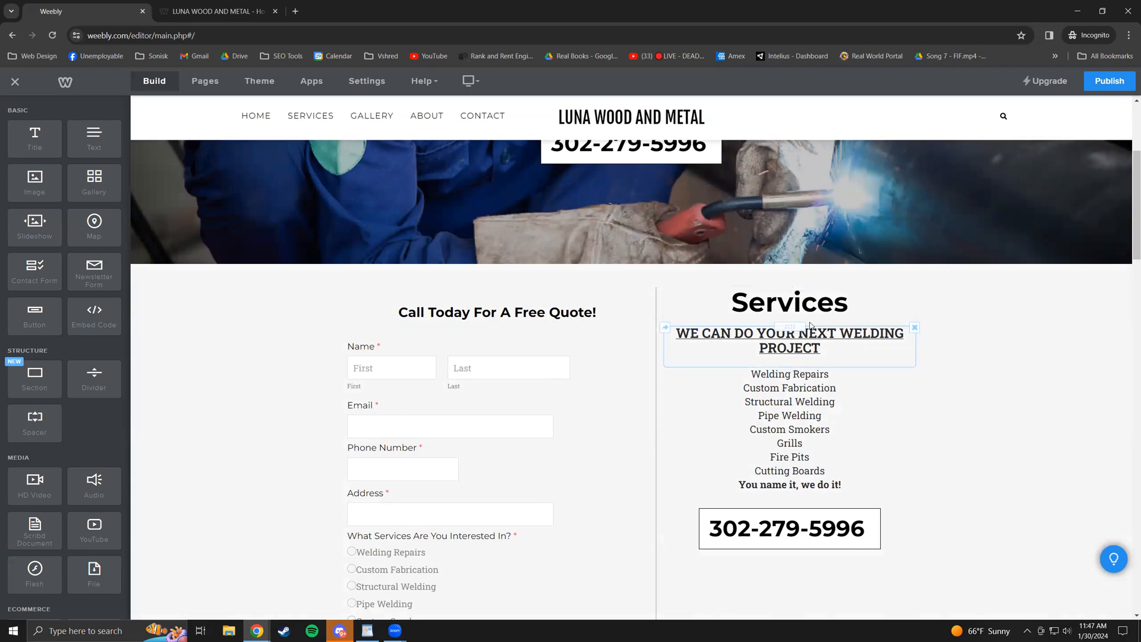
pyautogui.scroll(-2, 942, 414)
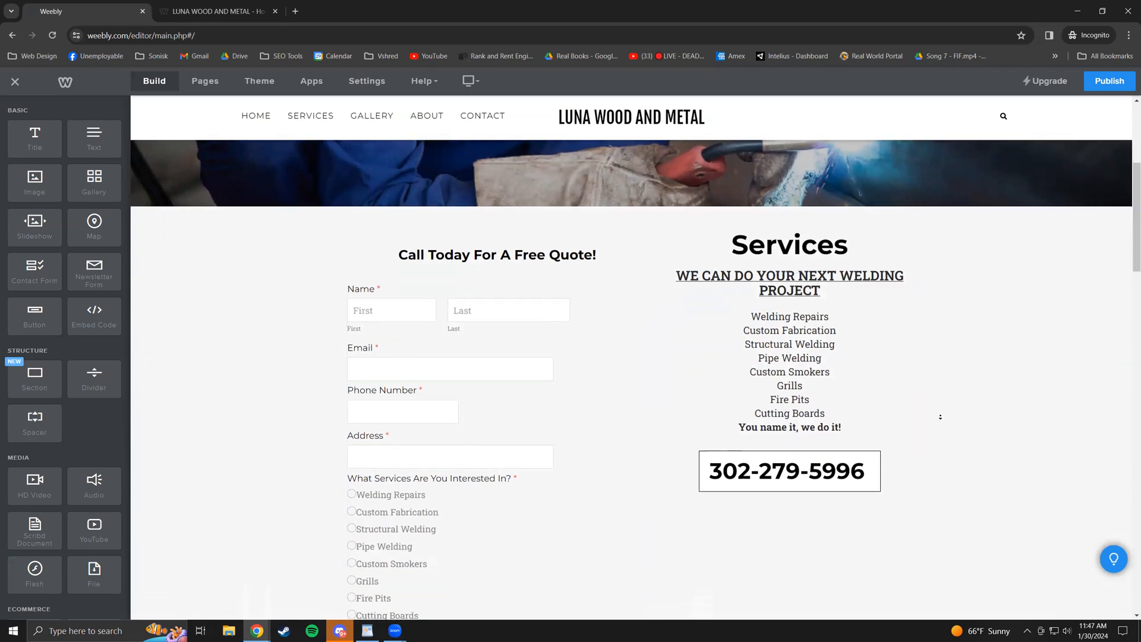
pyautogui.scroll(-13, 920, 479)
pyautogui.click(917, 479)
pyautogui.scroll(3, 373, 333)
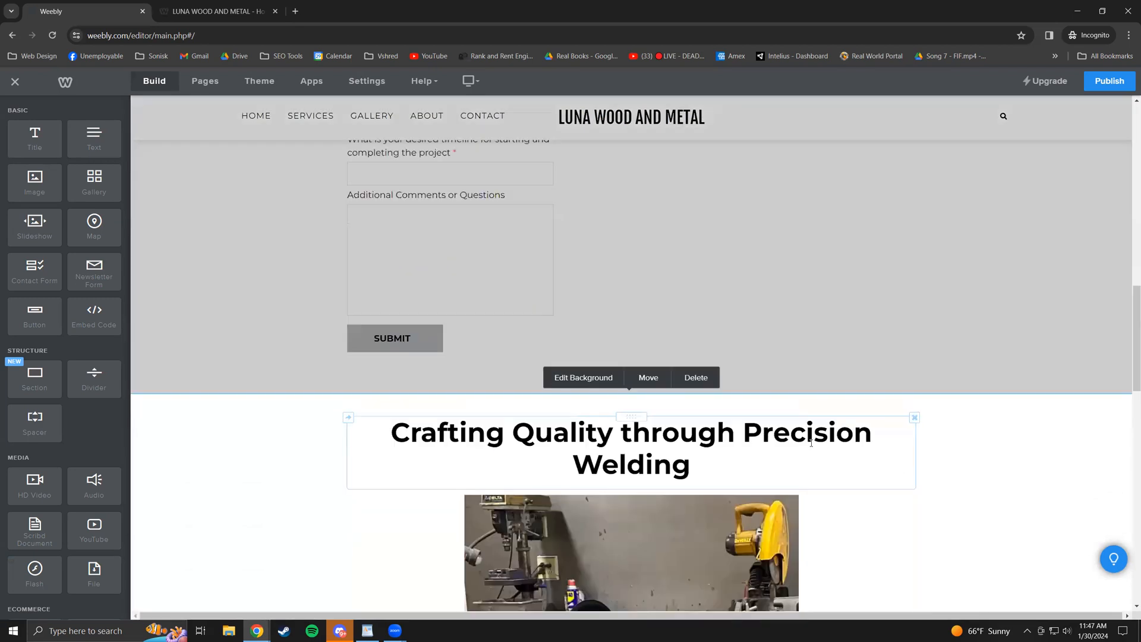
pyautogui.scroll(-7, 585, 415)
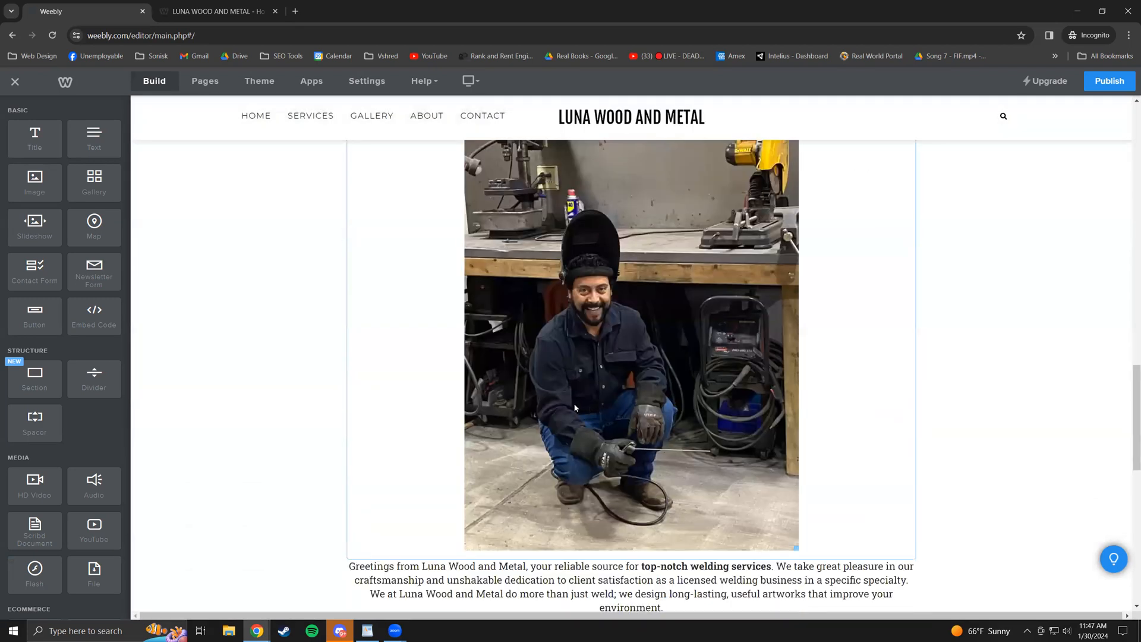
pyautogui.scroll(10, 575, 408)
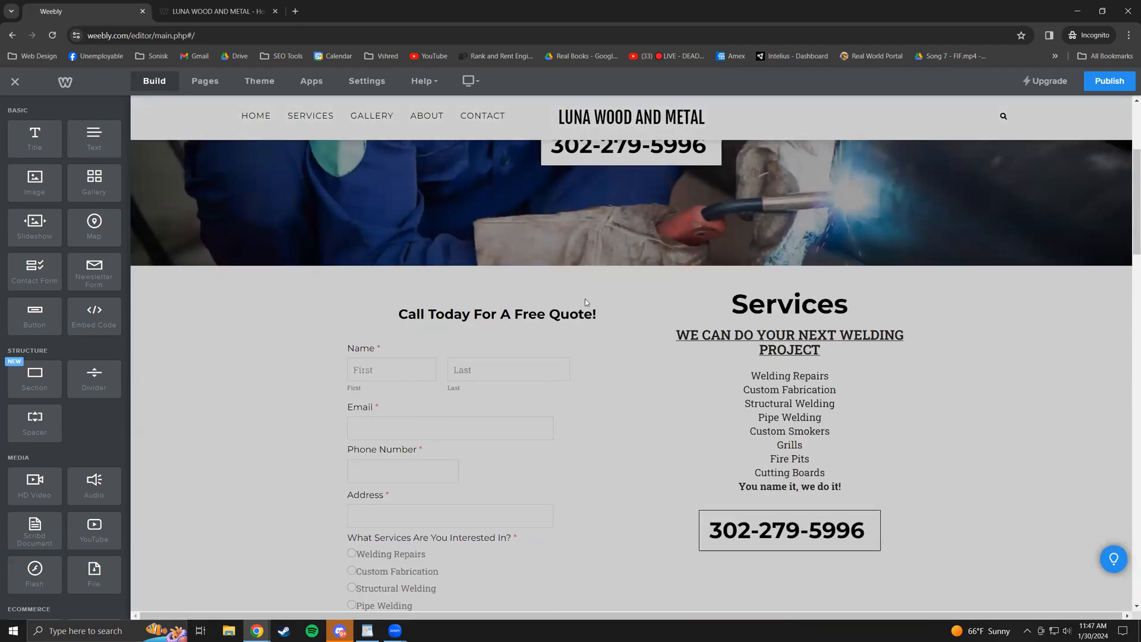
pyautogui.scroll(4, 585, 302)
pyautogui.scroll(-1, 191, 432)
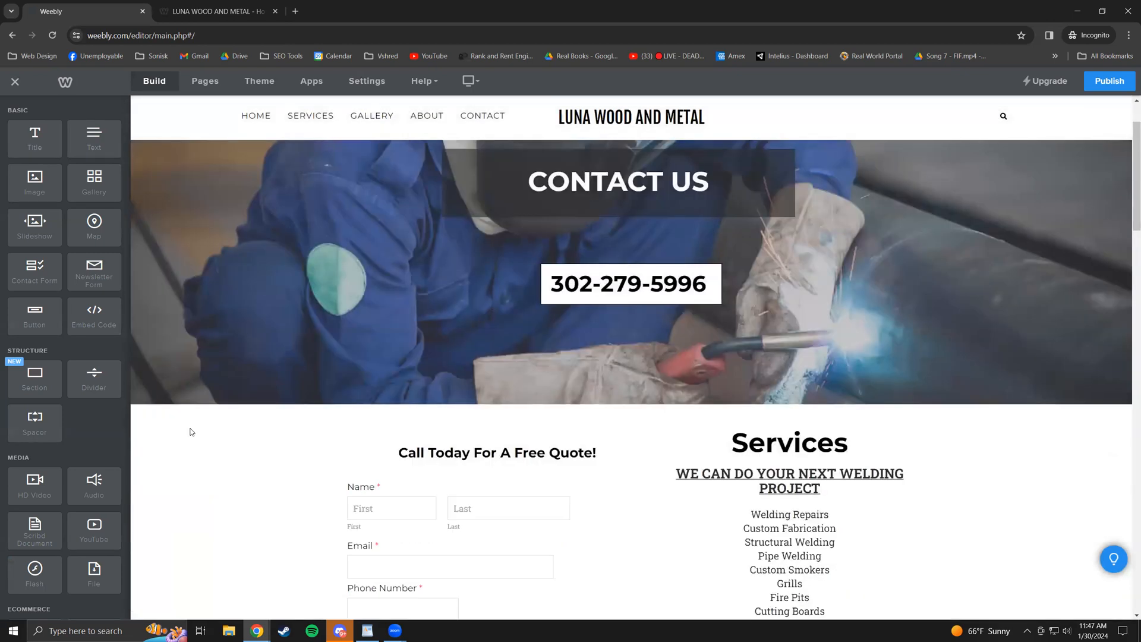
pyautogui.scroll(-1, 192, 432)
pyautogui.moveTo(94, 317); pyautogui.dragTo(633, 350)
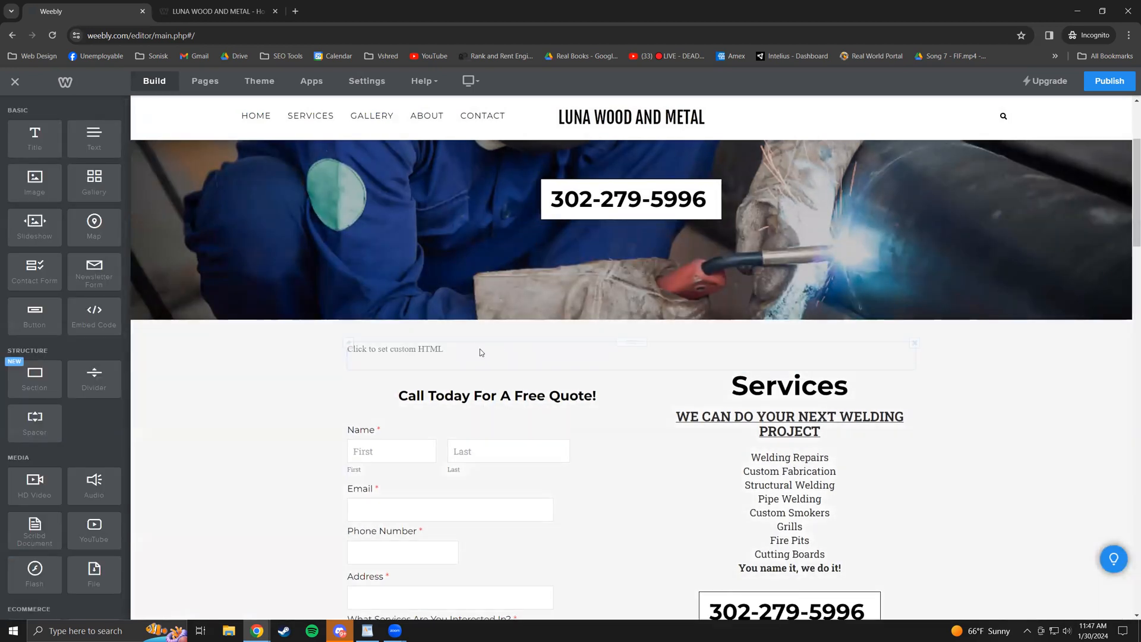
pyautogui.click(473, 355)
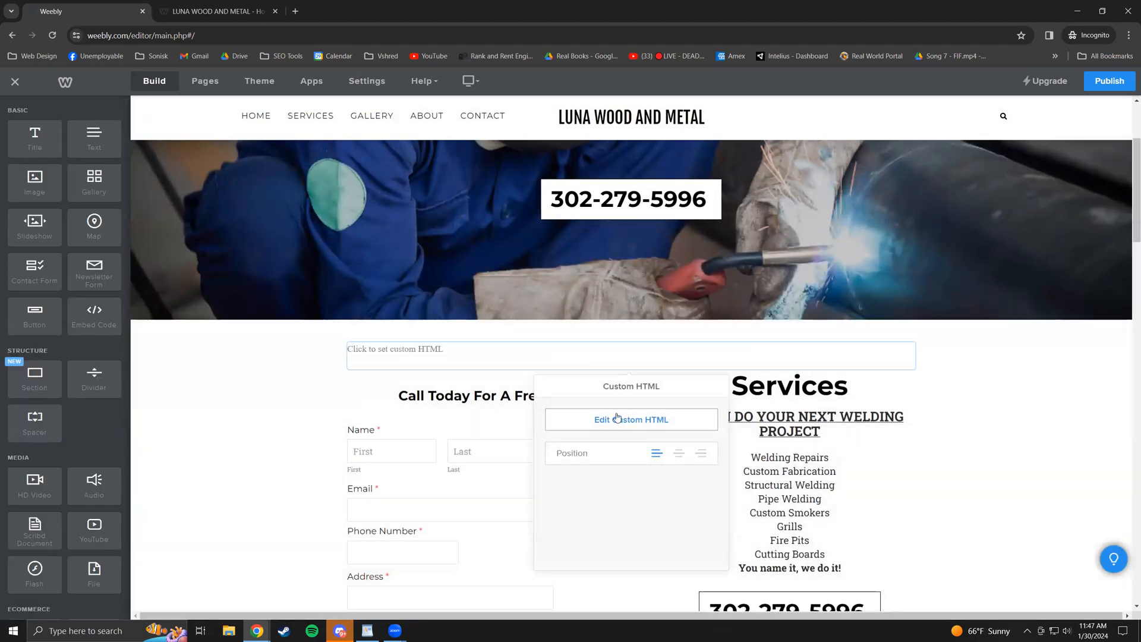
pyautogui.click(631, 429)
pyautogui.click(302, 390)
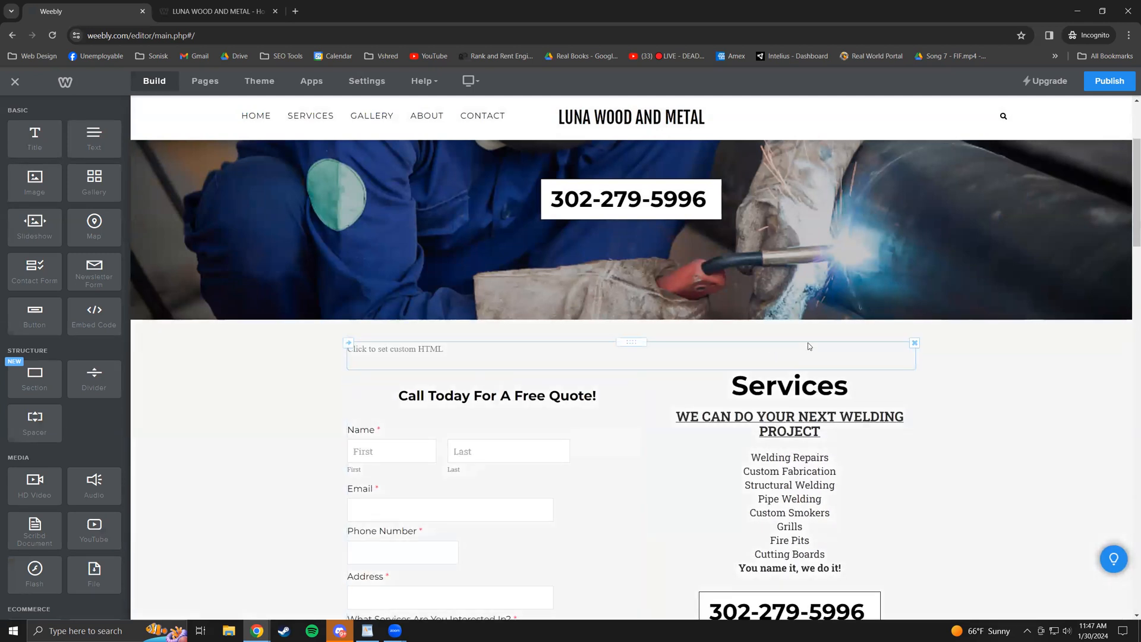
pyautogui.click(914, 341)
pyautogui.click(890, 308)
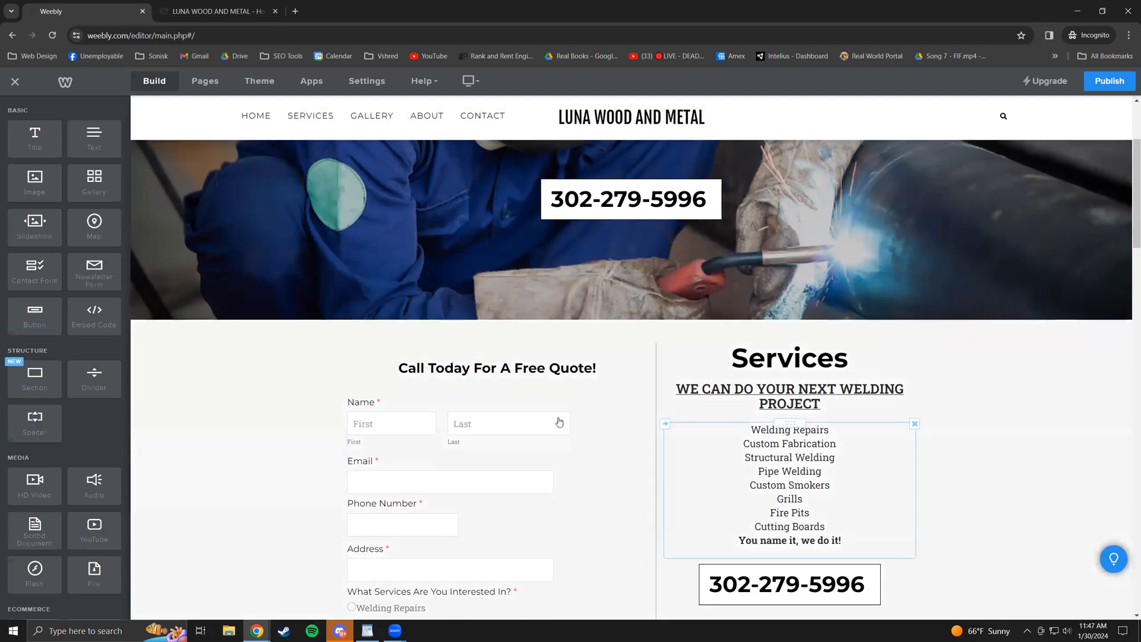
pyautogui.moveTo(35, 145); pyautogui.dragTo(33, 129)
pyautogui.moveTo(94, 178); pyautogui.dragTo(589, 334)
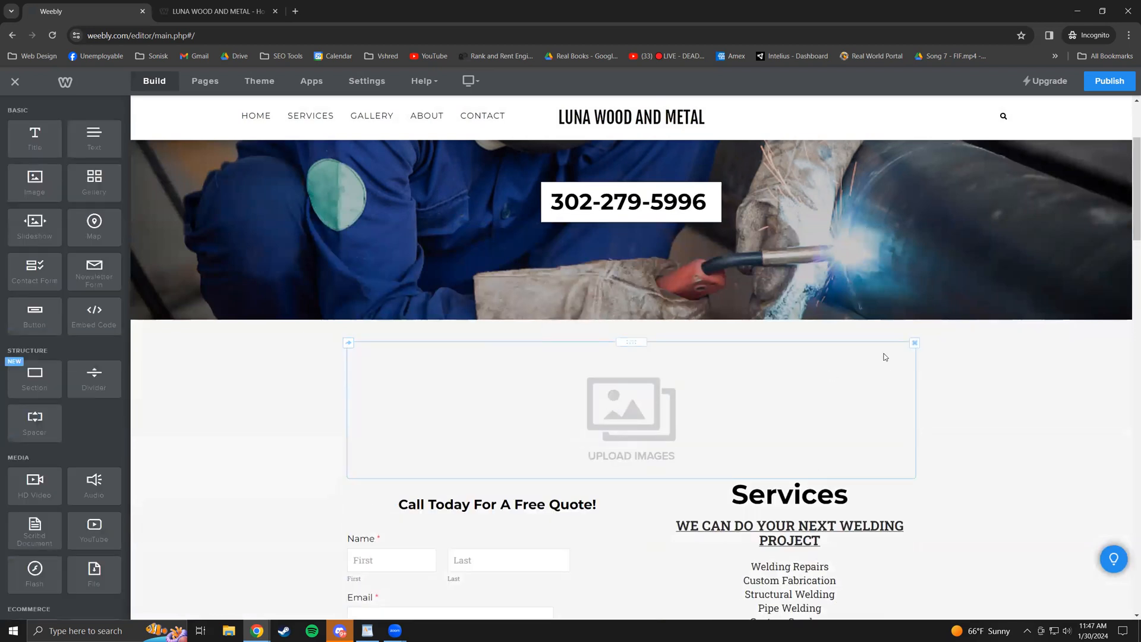
# - Delete the empty photo gallery block without uploading any photos
pyautogui.click(709, 426)
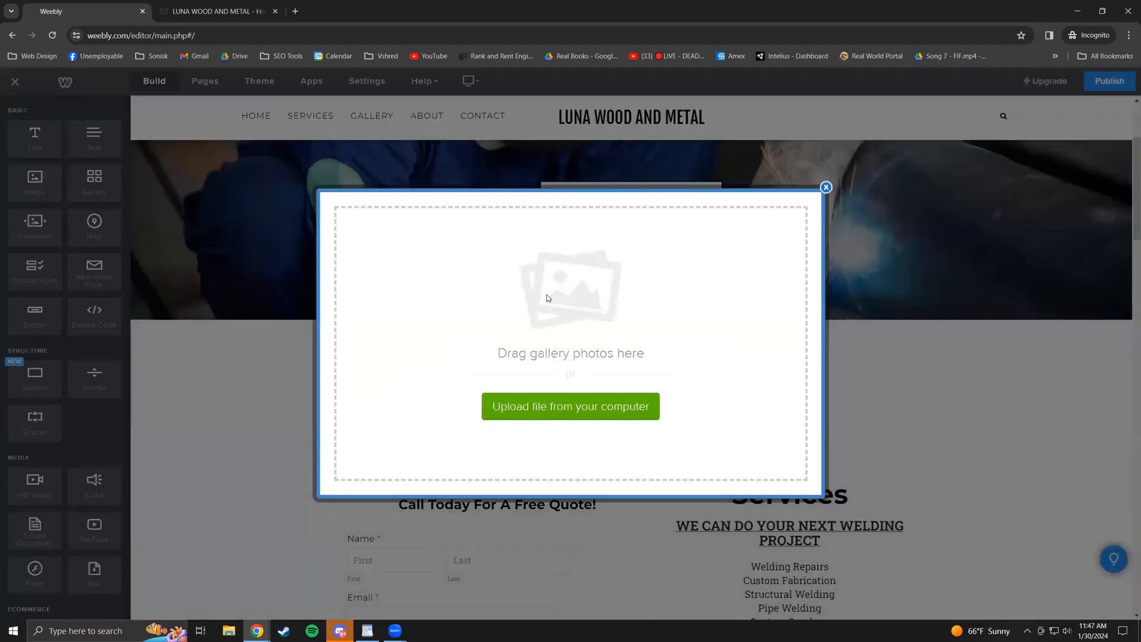
pyautogui.click(617, 409)
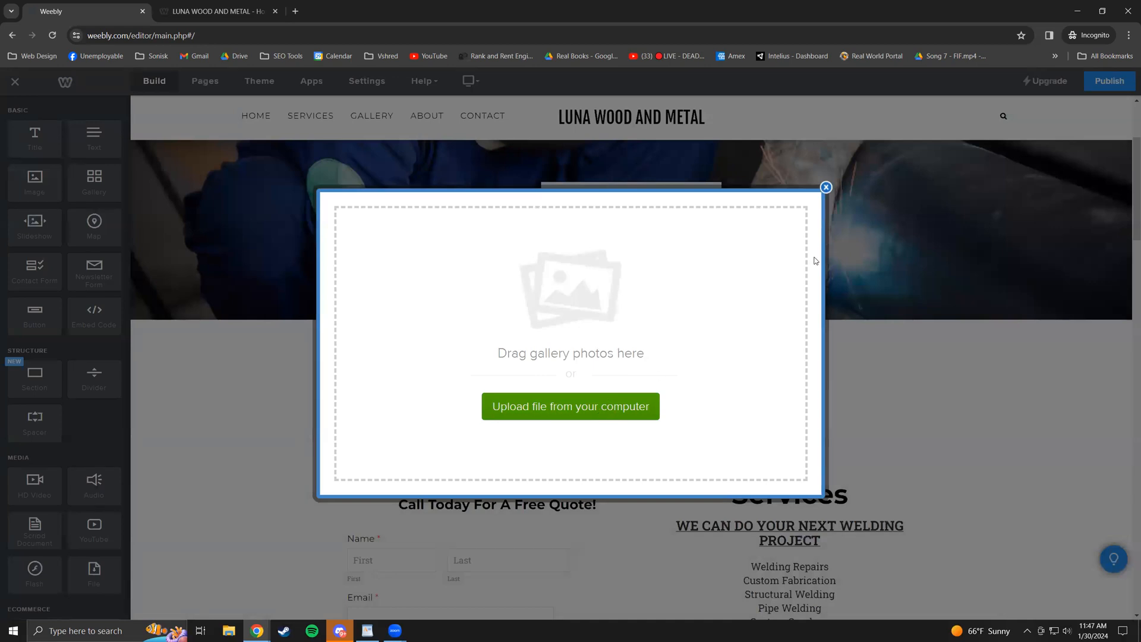
pyautogui.click(826, 187)
pyautogui.click(913, 343)
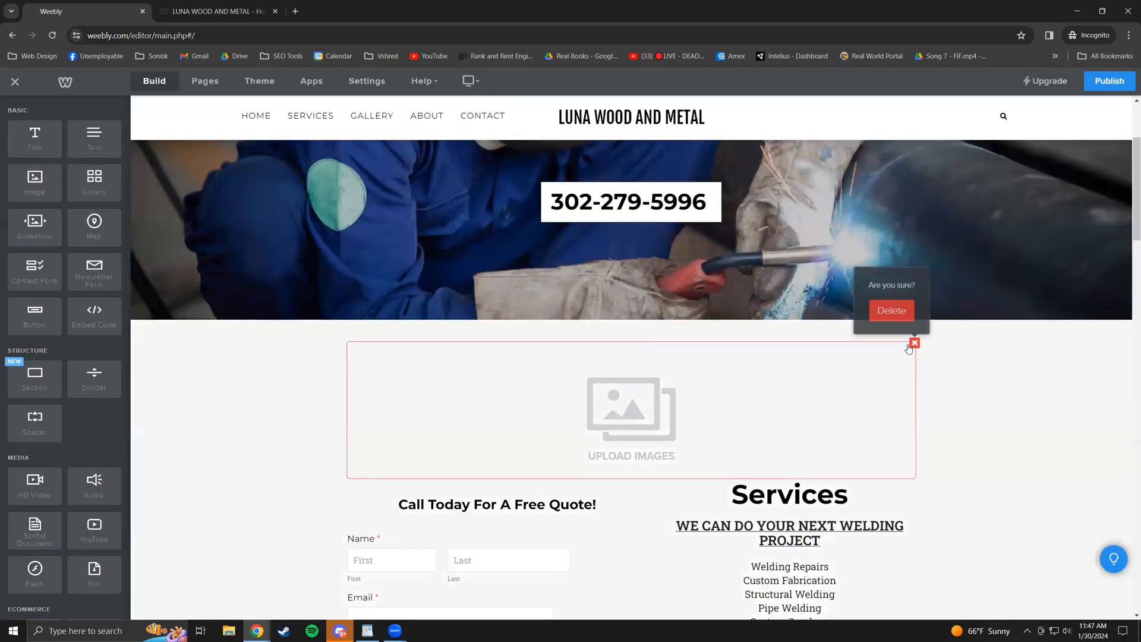
pyautogui.click(902, 313)
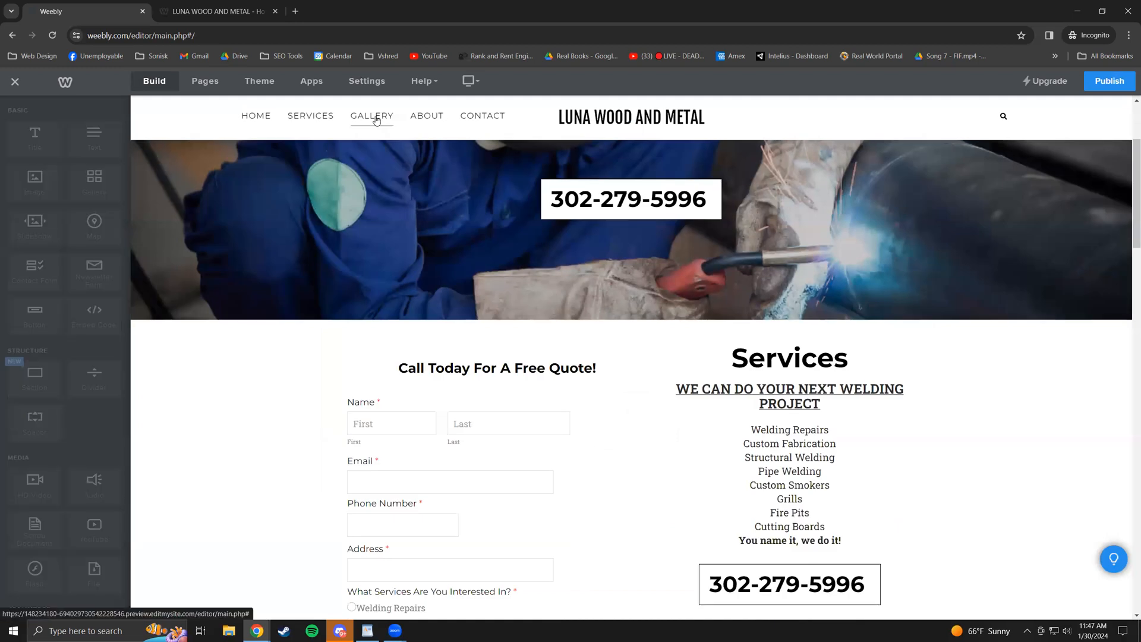
# - Go to the Gallery page and advance its grill-and-smoker slideshow through the photos
pyautogui.click(377, 120)
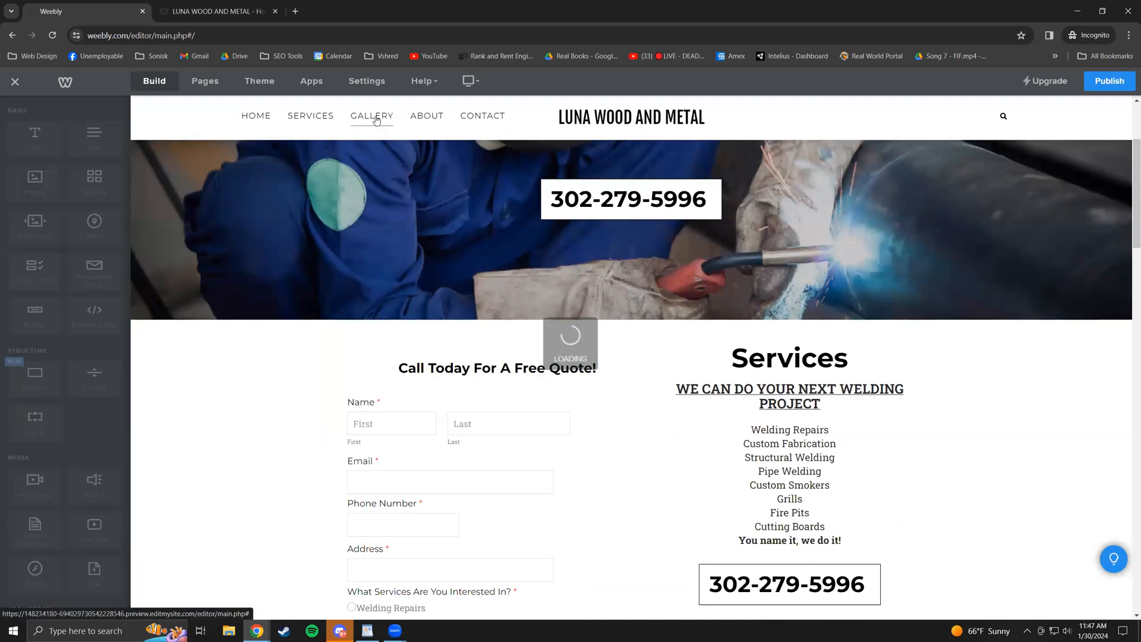
pyautogui.scroll(-15, 599, 342)
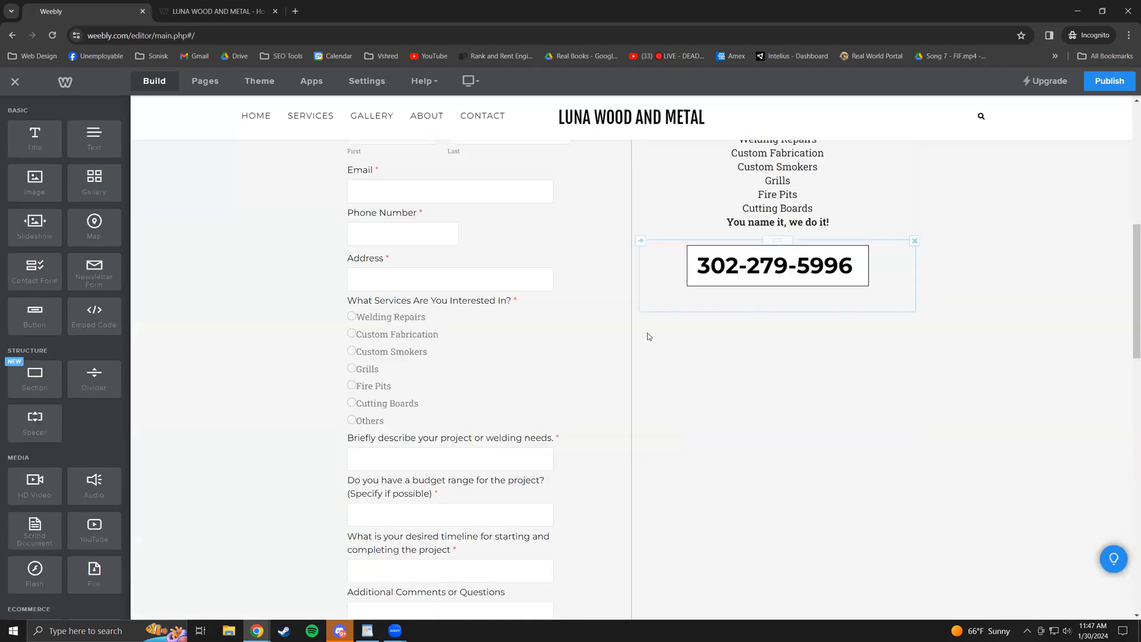
pyautogui.scroll(-5, 621, 332)
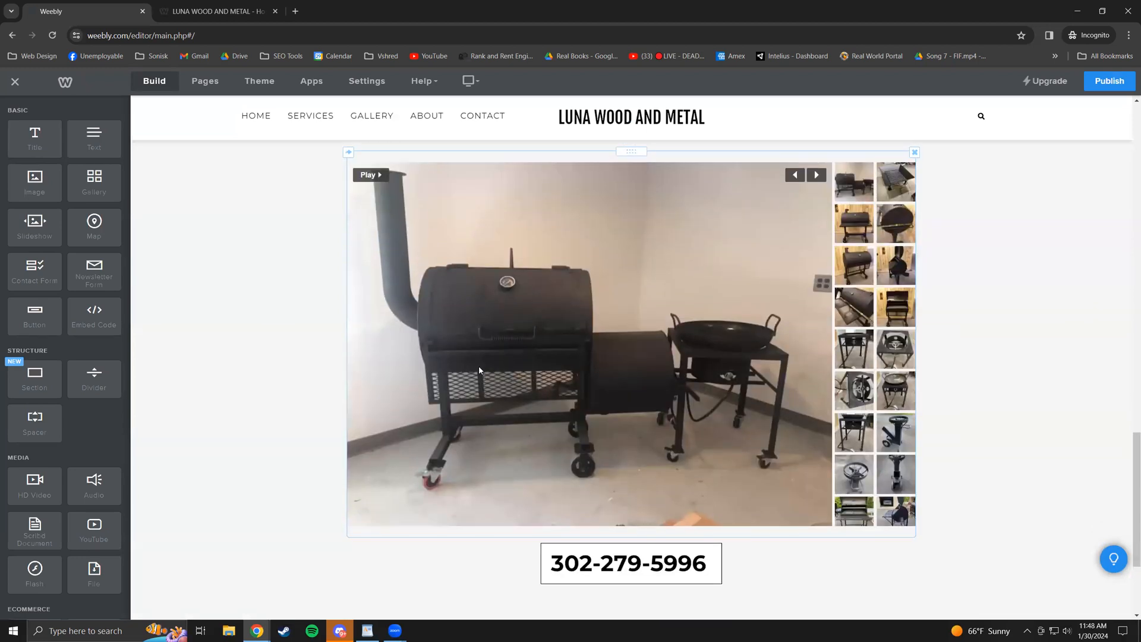
pyautogui.scroll(2, 820, 352)
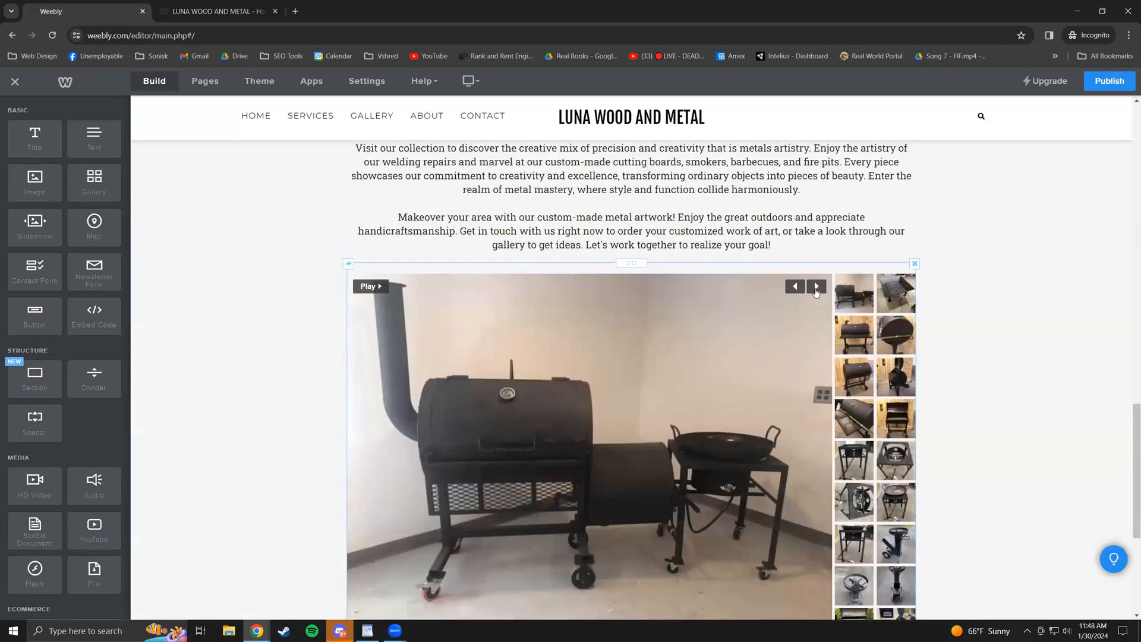
pyautogui.click(816, 289)
pyautogui.click(816, 288)
# - Step through five more slideshow photos and look over the rest of the Gallery page
pyautogui.click(816, 289)
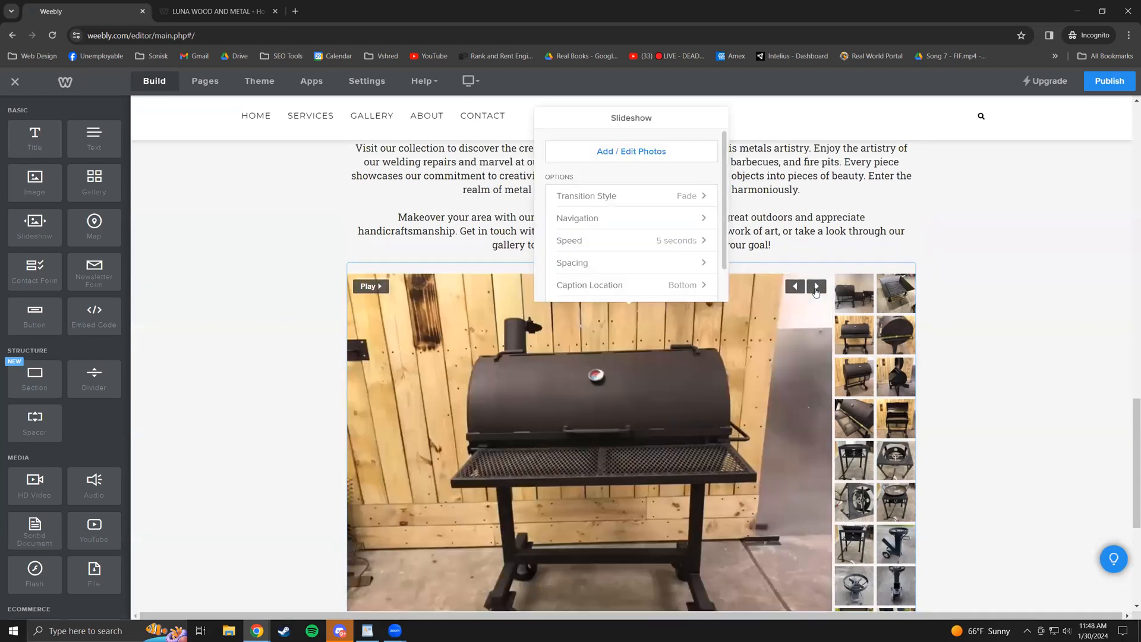
pyautogui.click(816, 288)
pyautogui.click(817, 289)
pyautogui.click(816, 289)
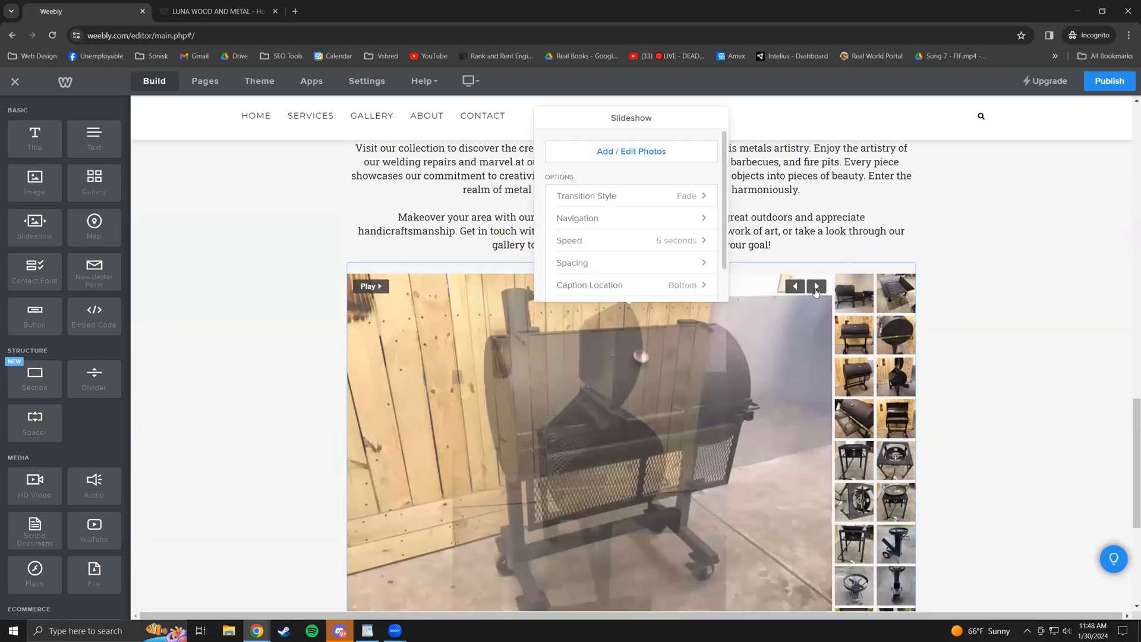
pyautogui.click(816, 288)
pyautogui.scroll(-1, 885, 490)
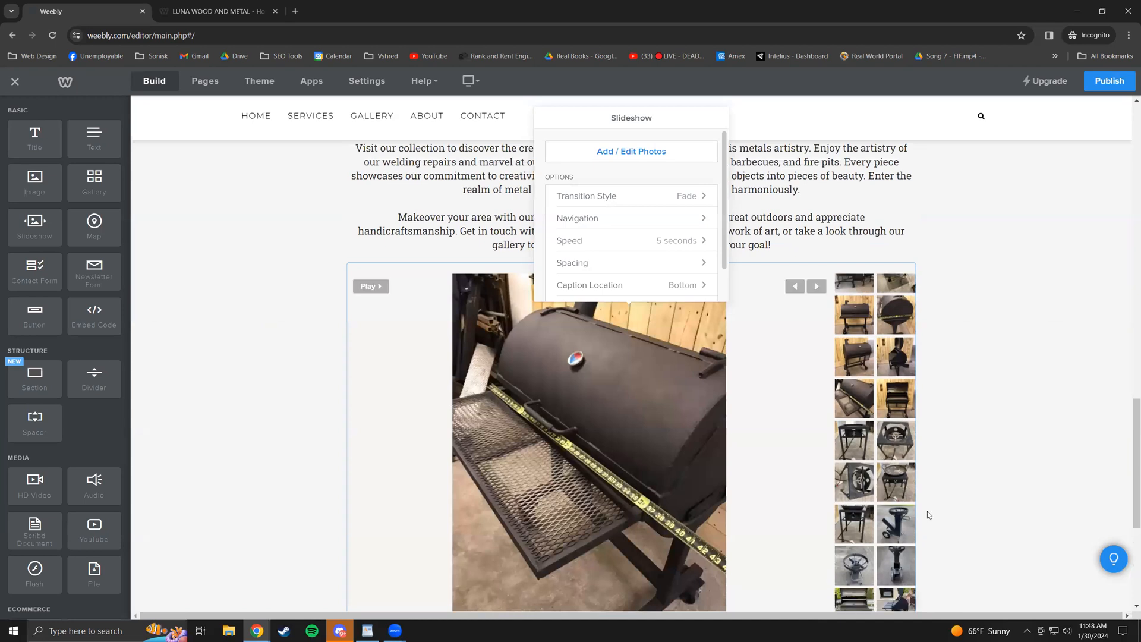
pyautogui.scroll(-1, 647, 419)
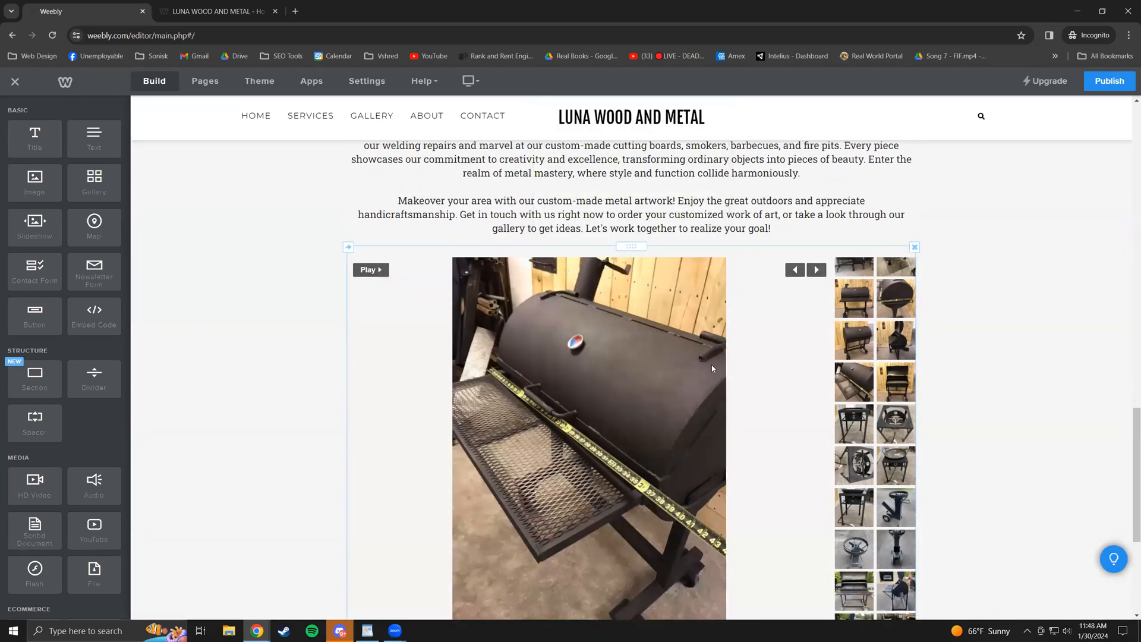
pyautogui.scroll(-2, 731, 404)
pyautogui.scroll(1, 762, 415)
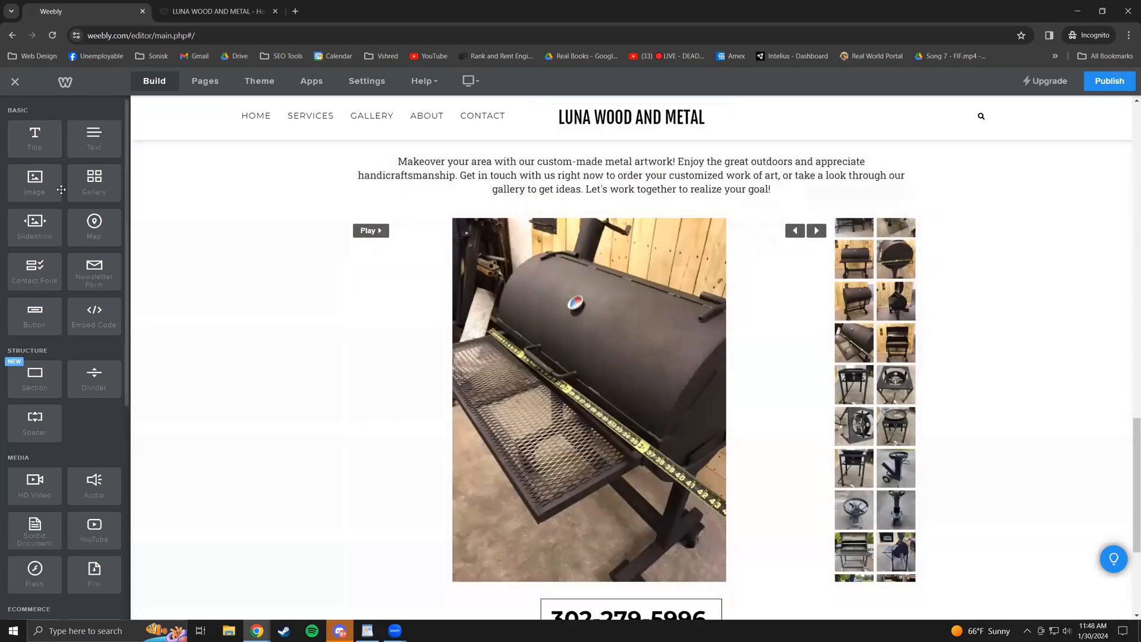
# - Open the slideshow's settings, check its advanced options, then launch the Add / Edit Photos manager
pyautogui.moveTo(96, 192)
pyautogui.mouseDown()
pyautogui.moveTo(655, 205)
pyautogui.moveTo(98, 193)
pyautogui.mouseUp()
pyautogui.click(754, 335)
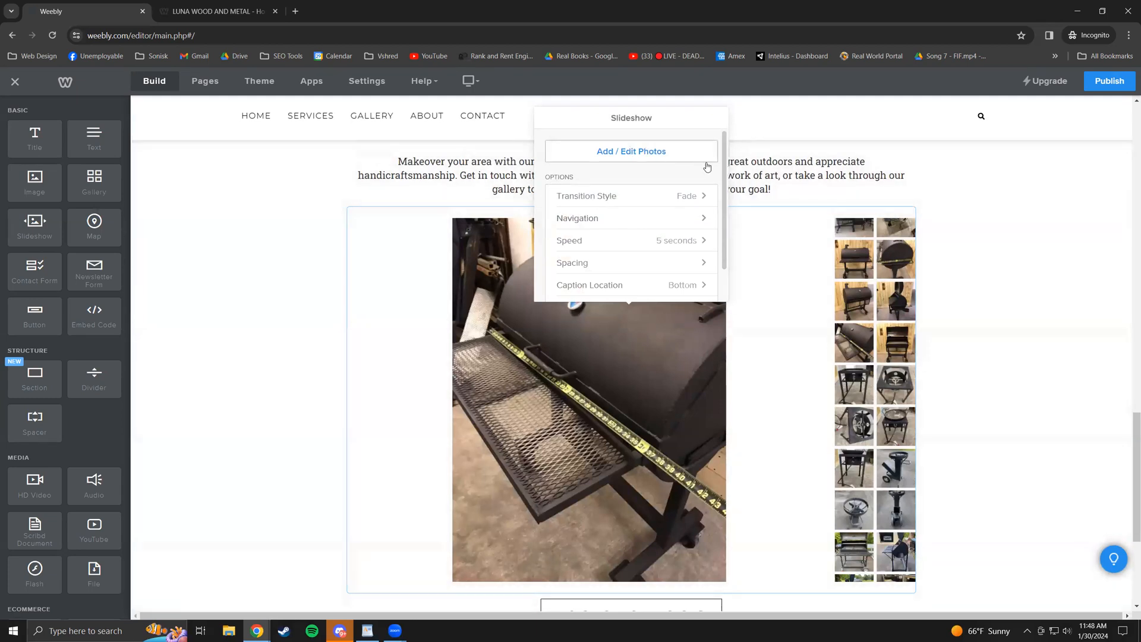
pyautogui.moveTo(725, 190); pyautogui.dragTo(721, 227)
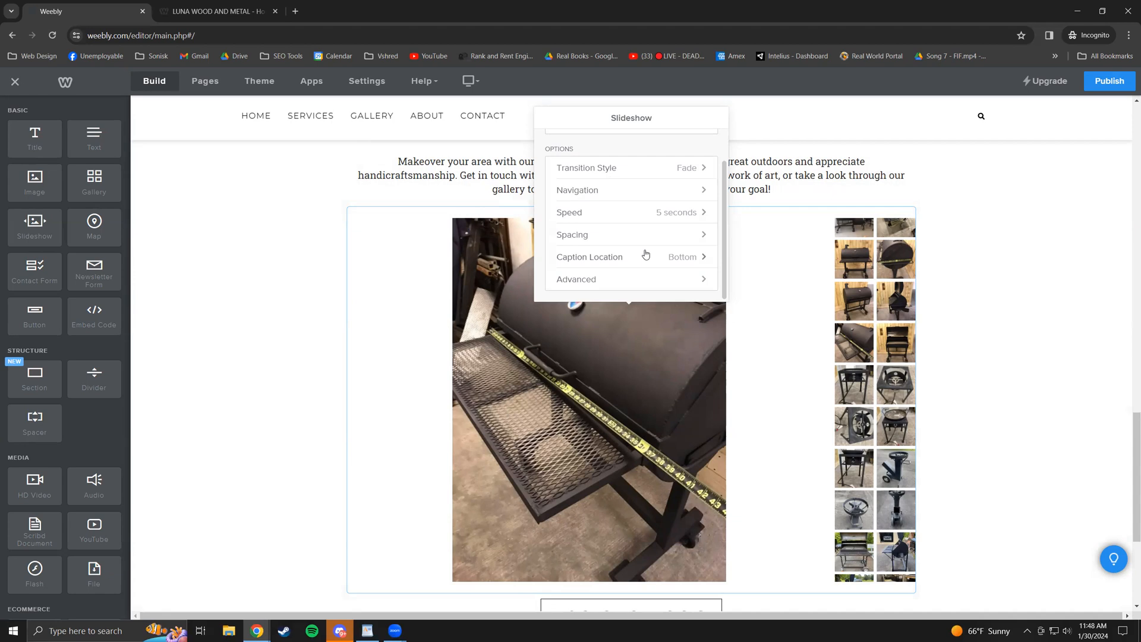
pyautogui.click(672, 281)
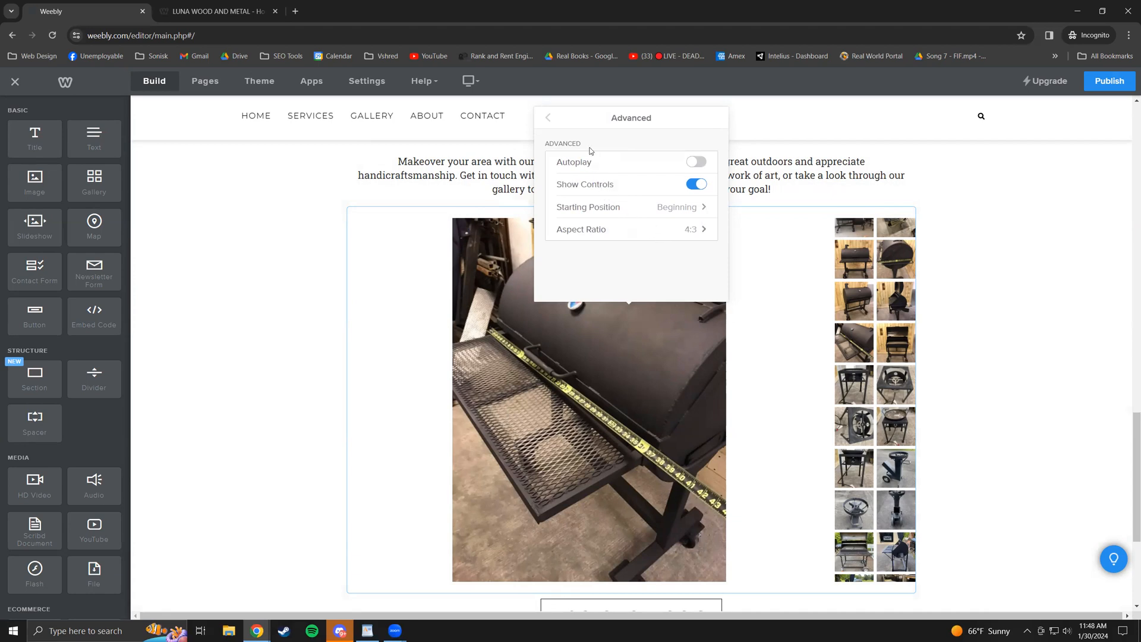
pyautogui.click(547, 119)
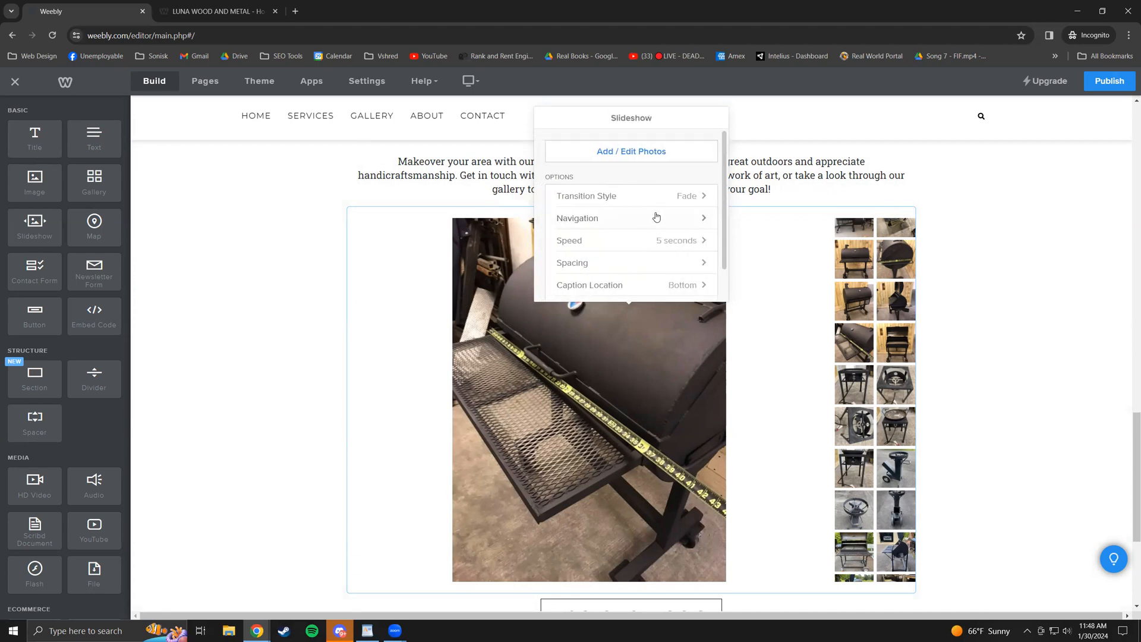
pyautogui.click(642, 152)
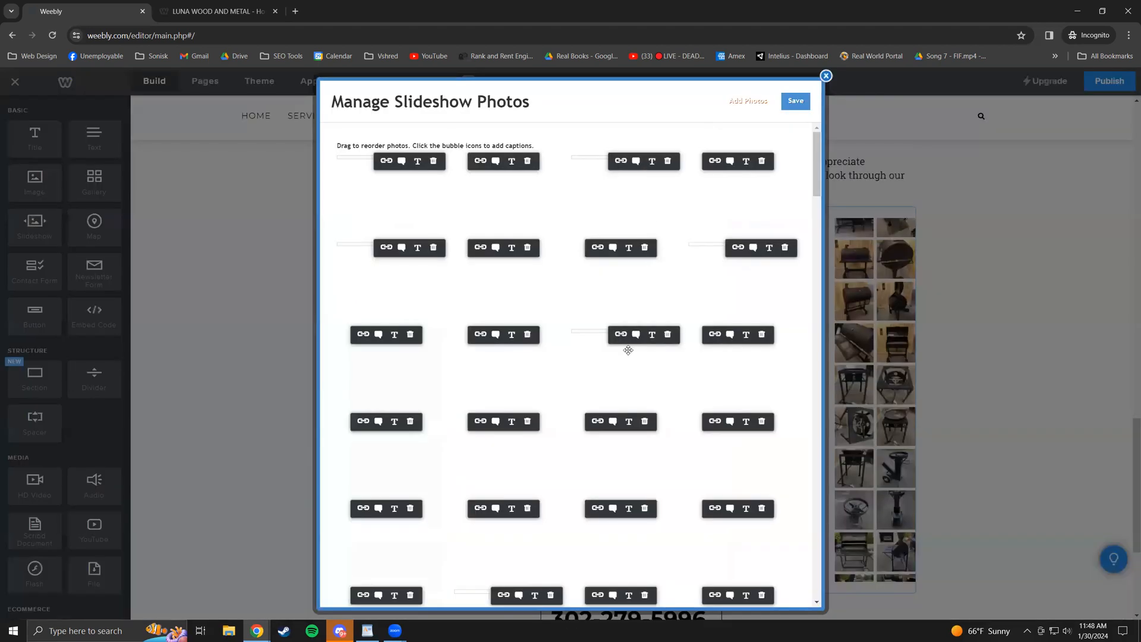
# - Review the grill and smoker photos in Manage Slideshow Photos, then close it
pyautogui.moveTo(813, 182); pyautogui.dragTo(842, 141)
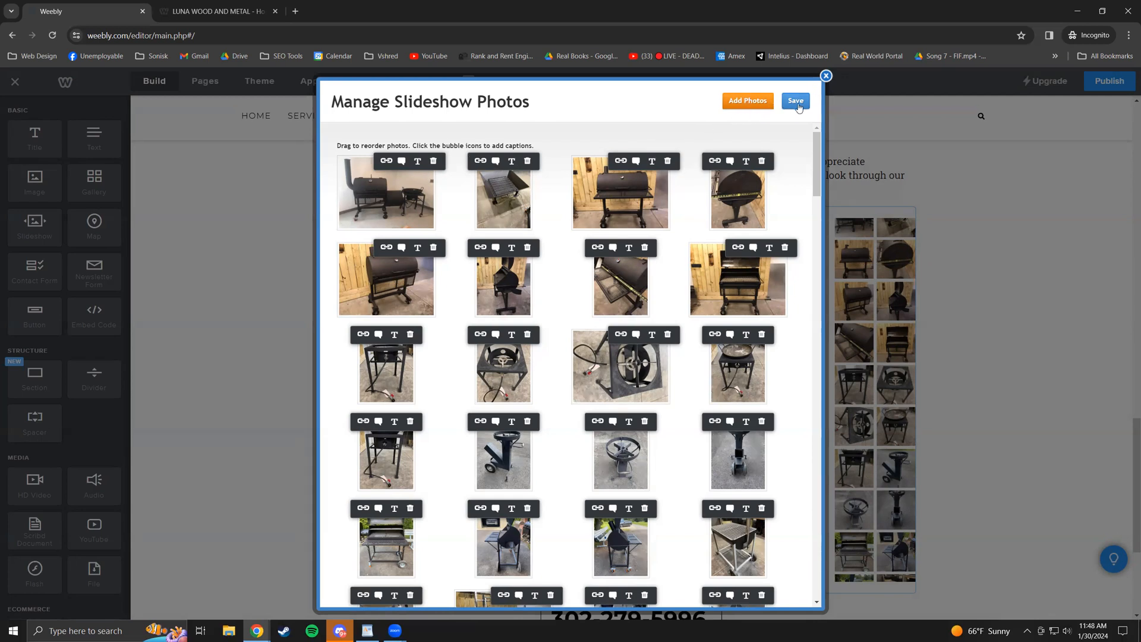
pyautogui.click(826, 76)
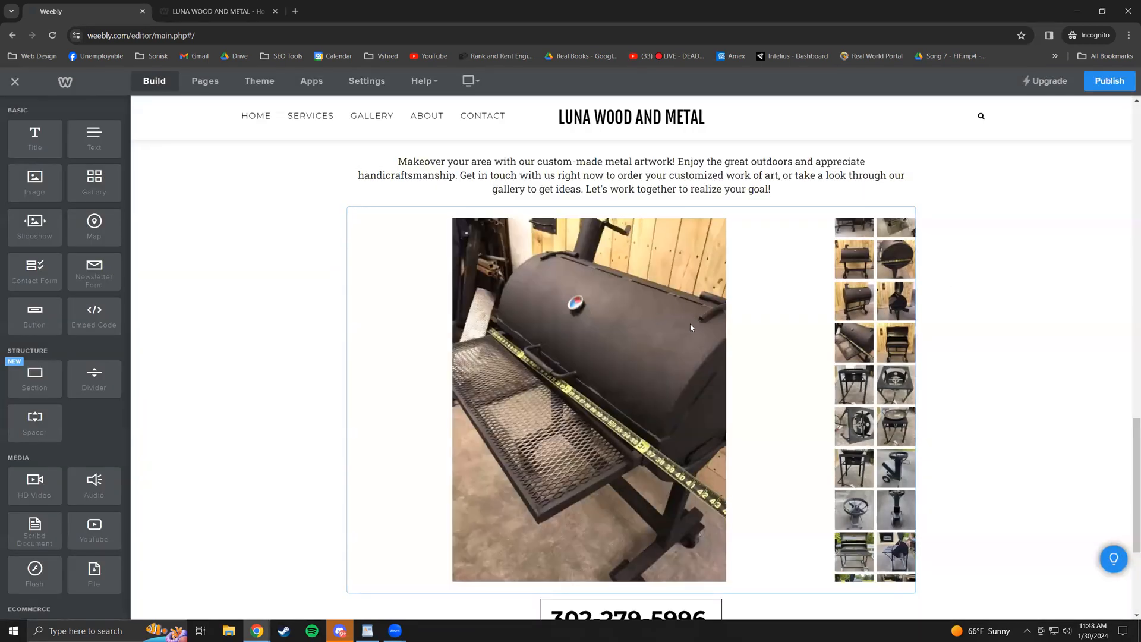
pyautogui.scroll(5, 708, 345)
pyautogui.scroll(8, 645, 396)
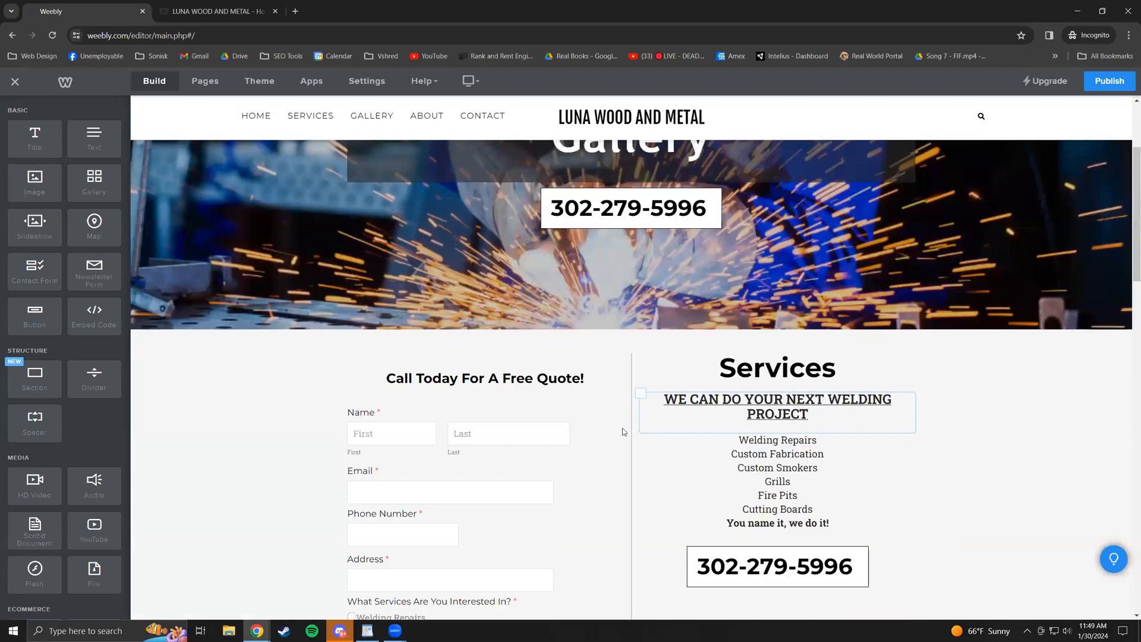
pyautogui.scroll(3, 622, 431)
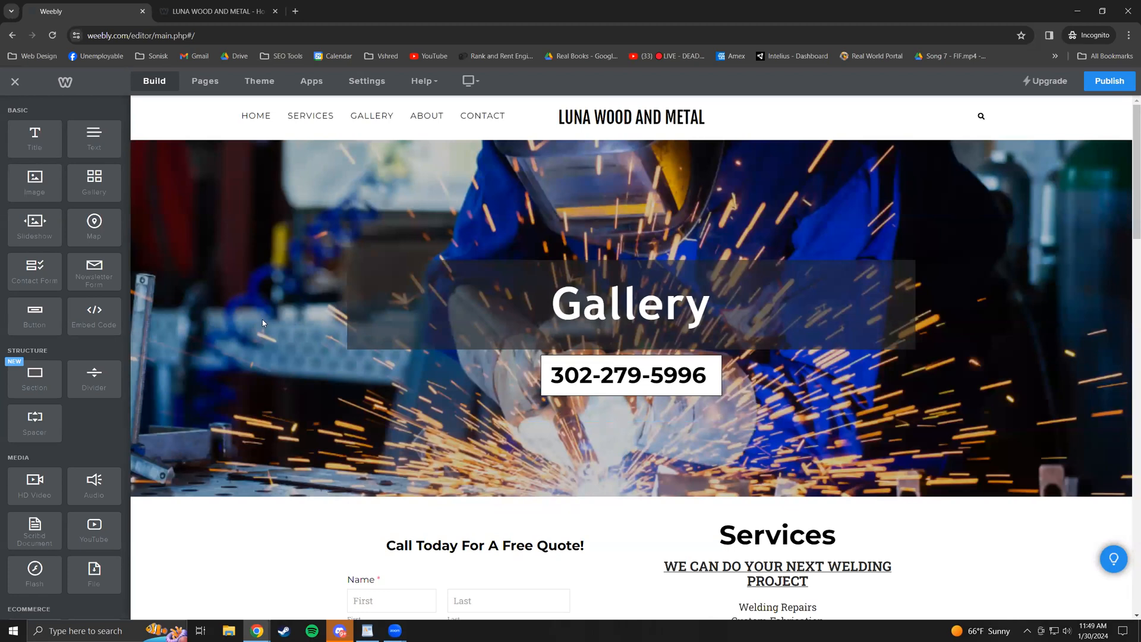
pyautogui.scroll(-1, 138, 340)
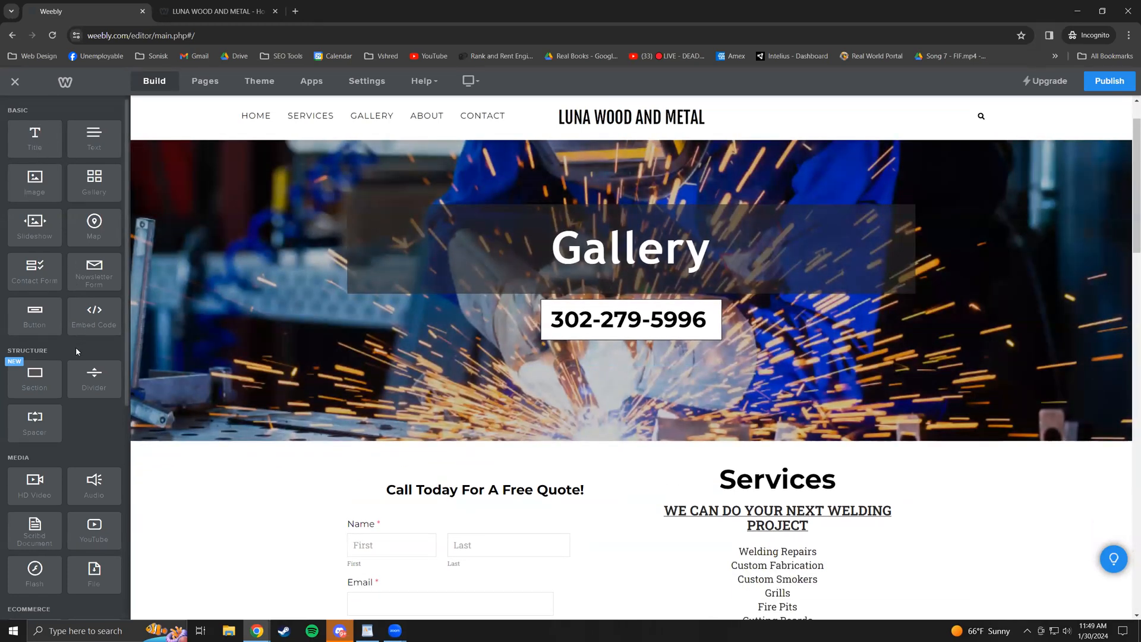
pyautogui.scroll(-5, 77, 357)
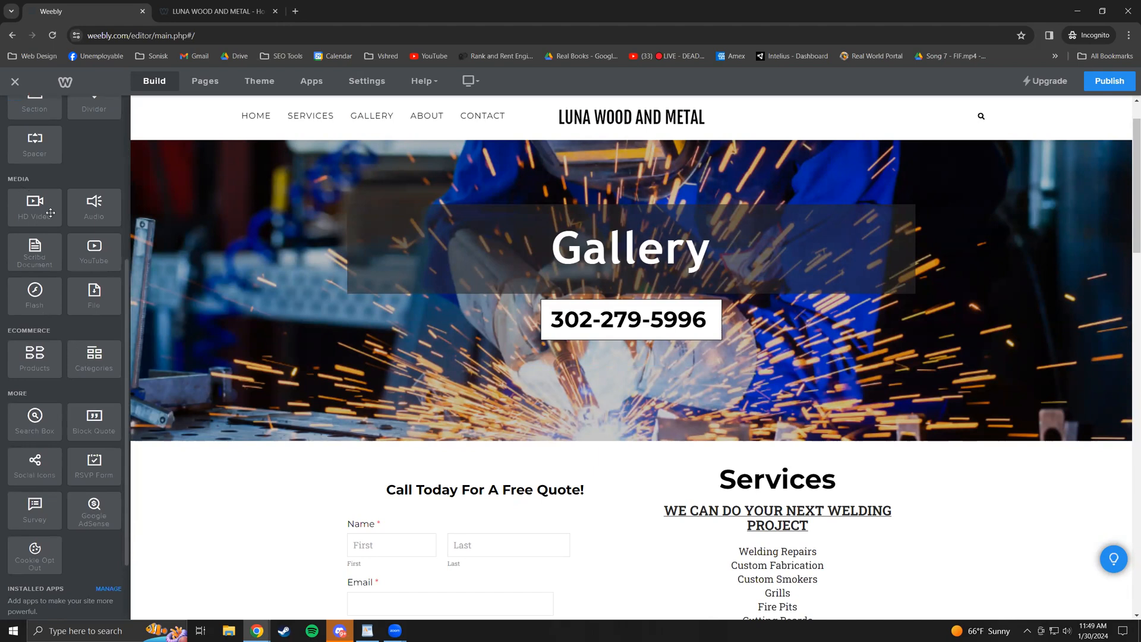
pyautogui.moveTo(23, 215); pyautogui.dragTo(597, 453)
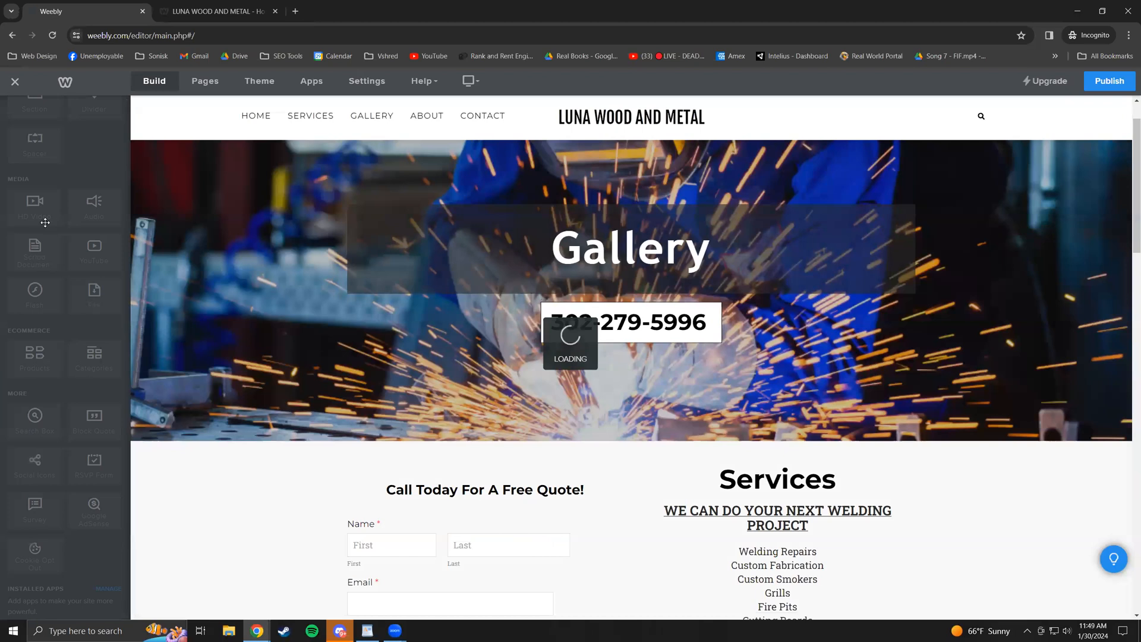
pyautogui.scroll(-1, 633, 492)
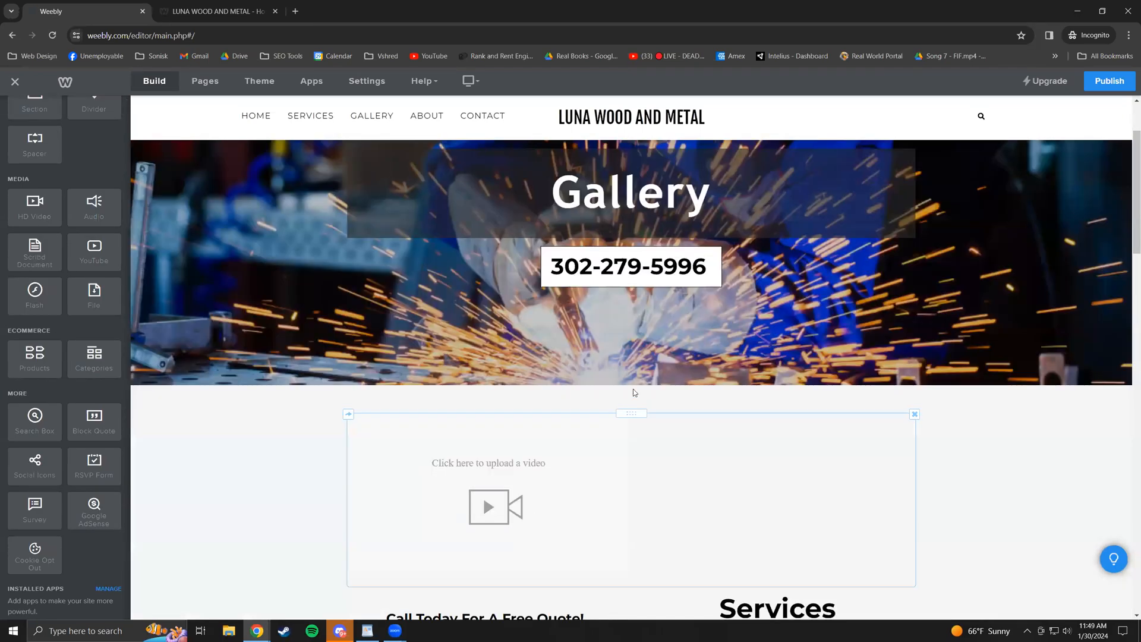
pyautogui.click(605, 481)
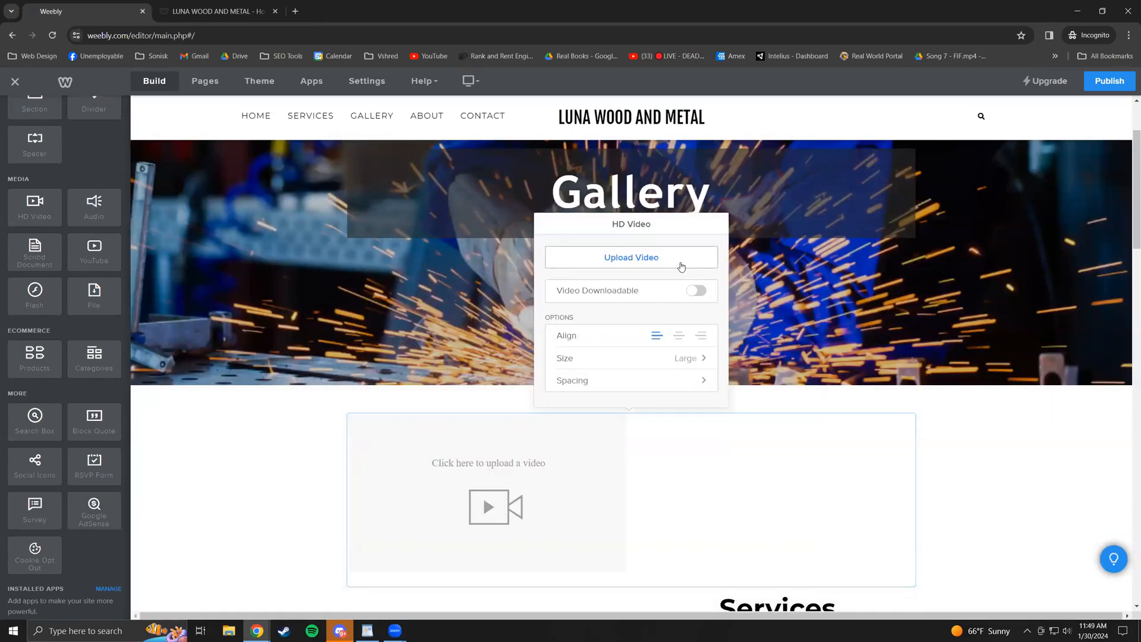
pyautogui.click(985, 447)
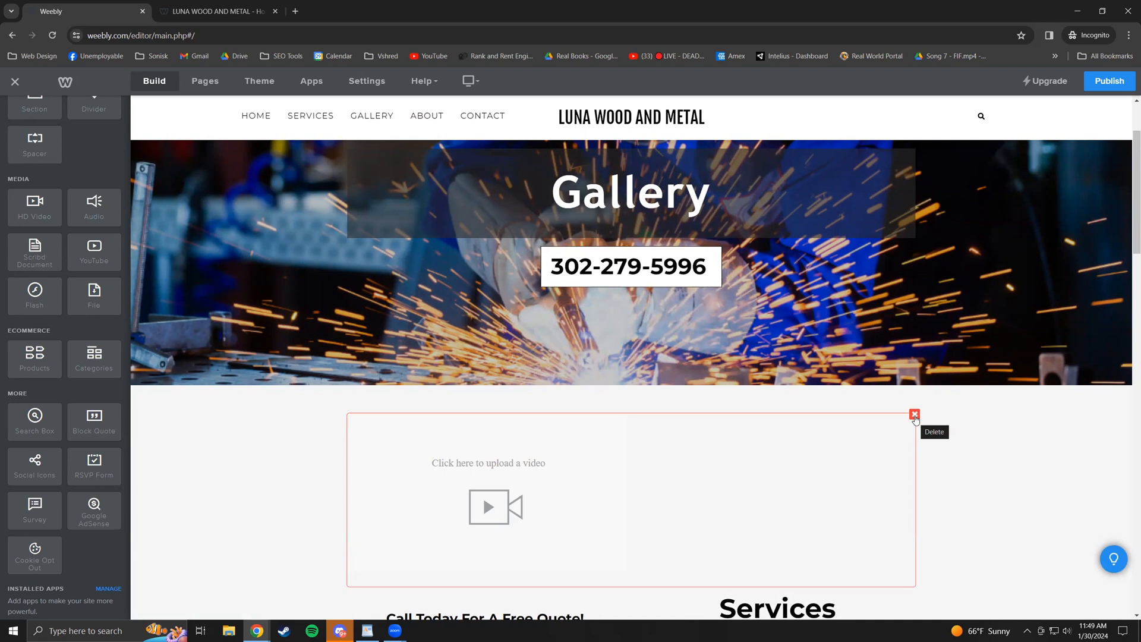
pyautogui.click(915, 415)
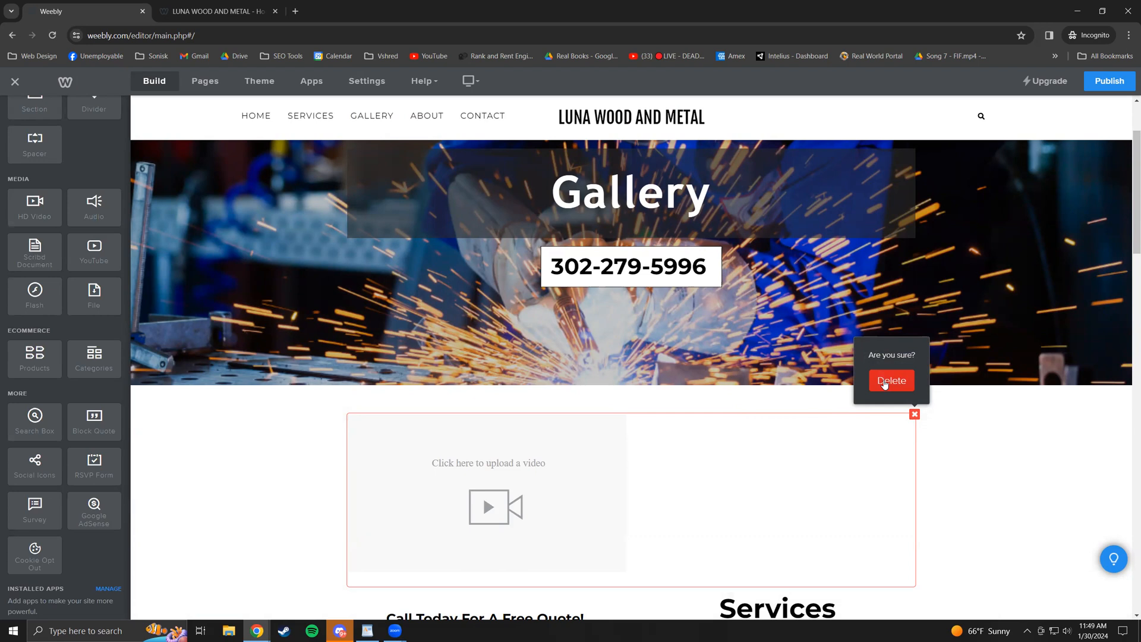
pyautogui.click(884, 384)
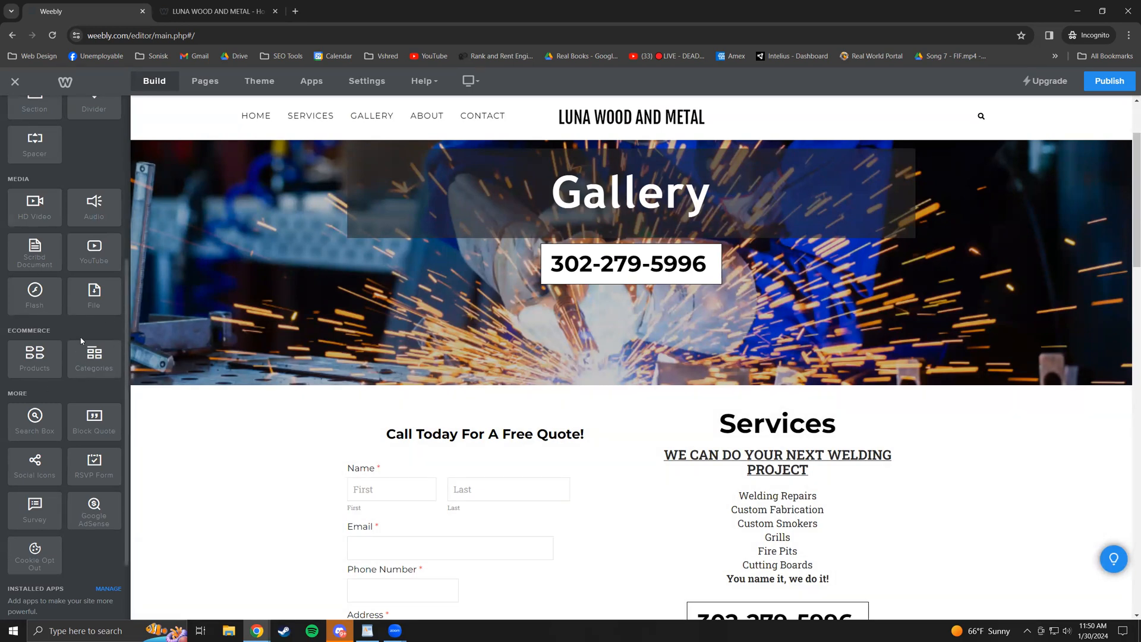
pyautogui.scroll(-1, 76, 372)
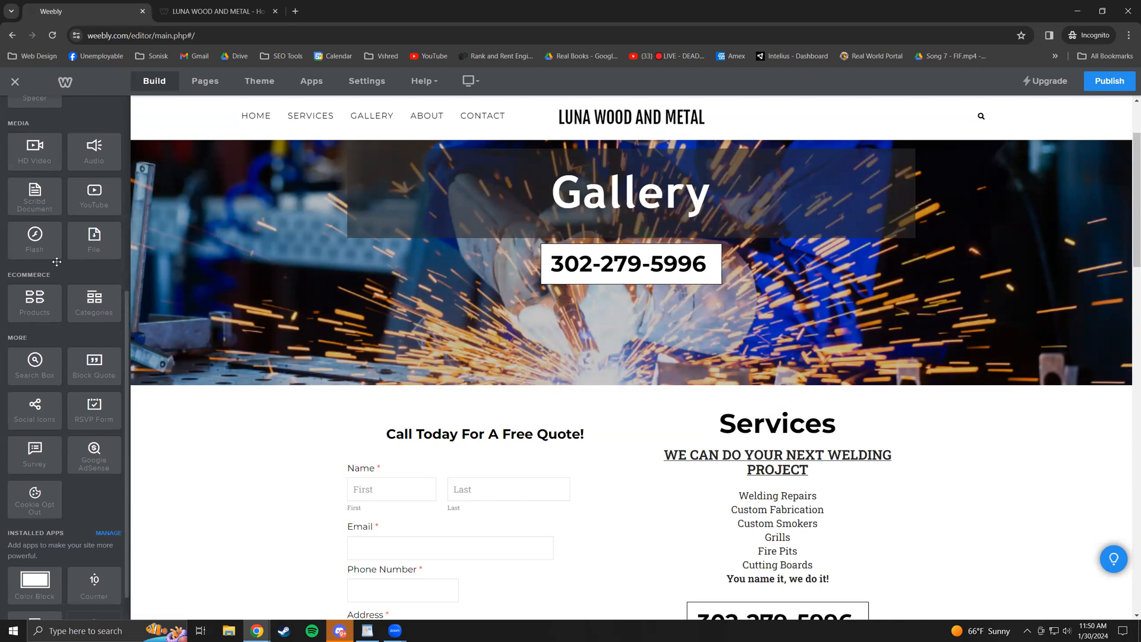
pyautogui.scroll(-1, 39, 361)
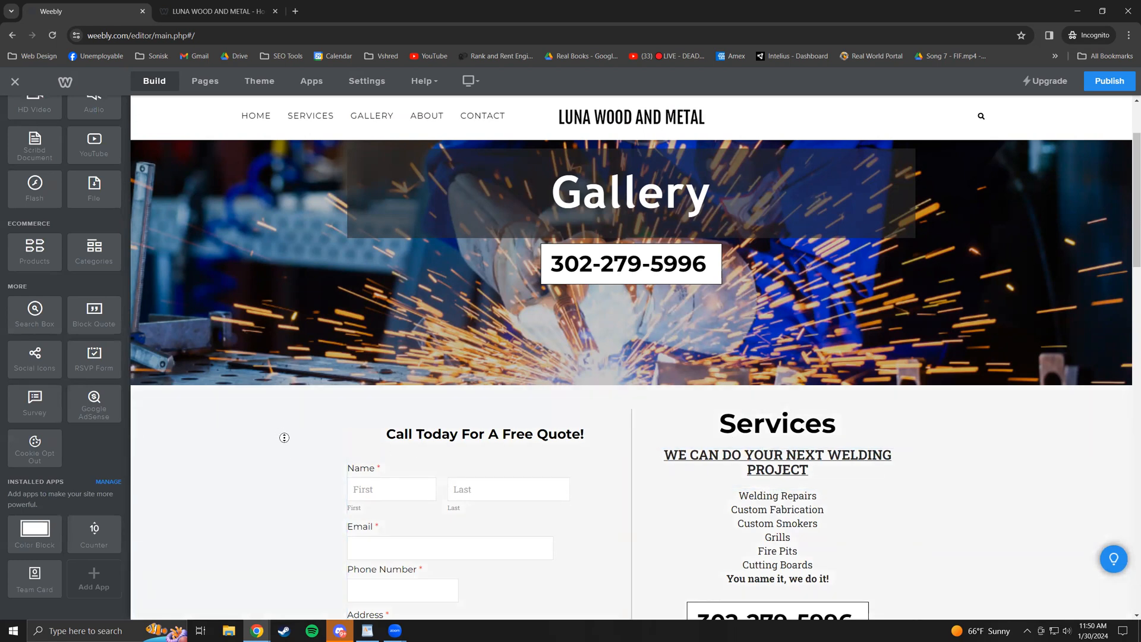
pyautogui.scroll(-1, 291, 452)
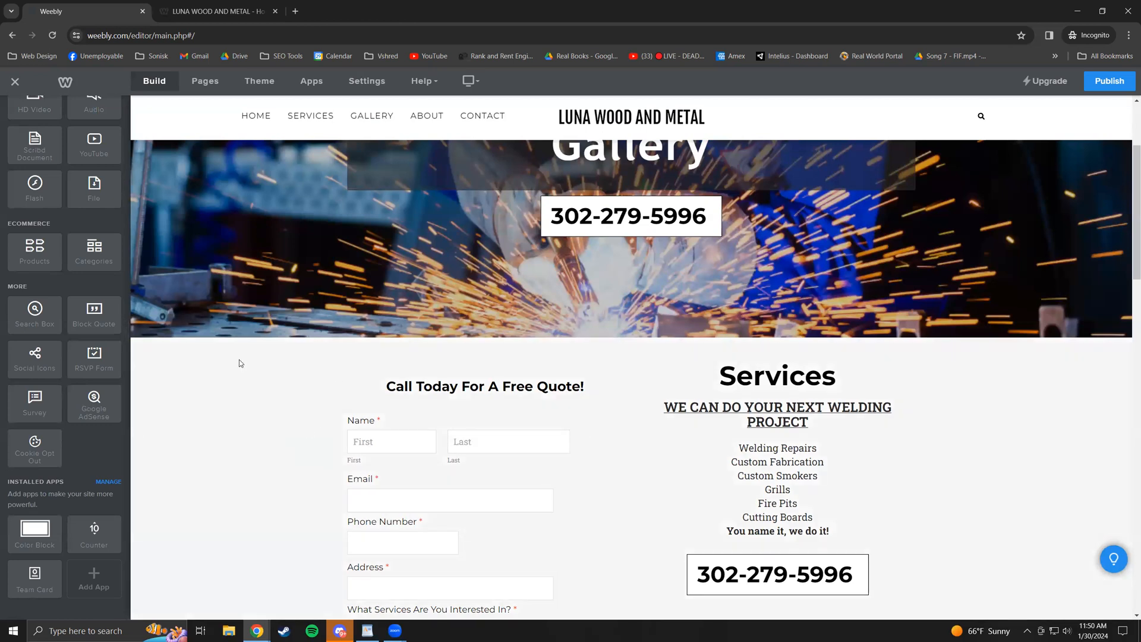
pyautogui.scroll(1, 401, 333)
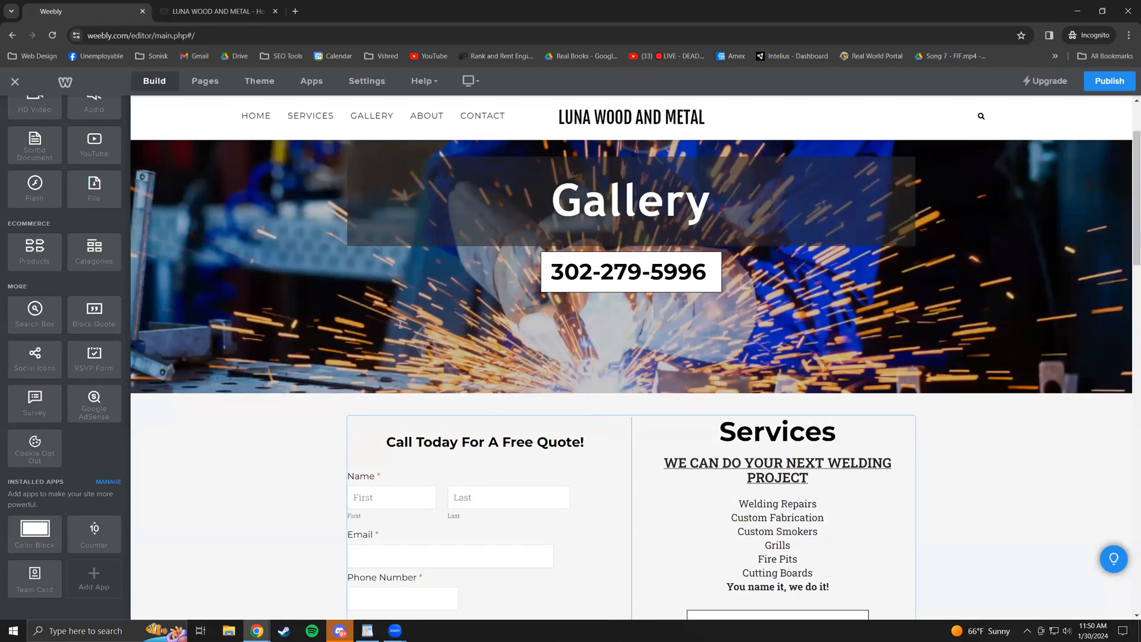
pyautogui.scroll(2, 364, 351)
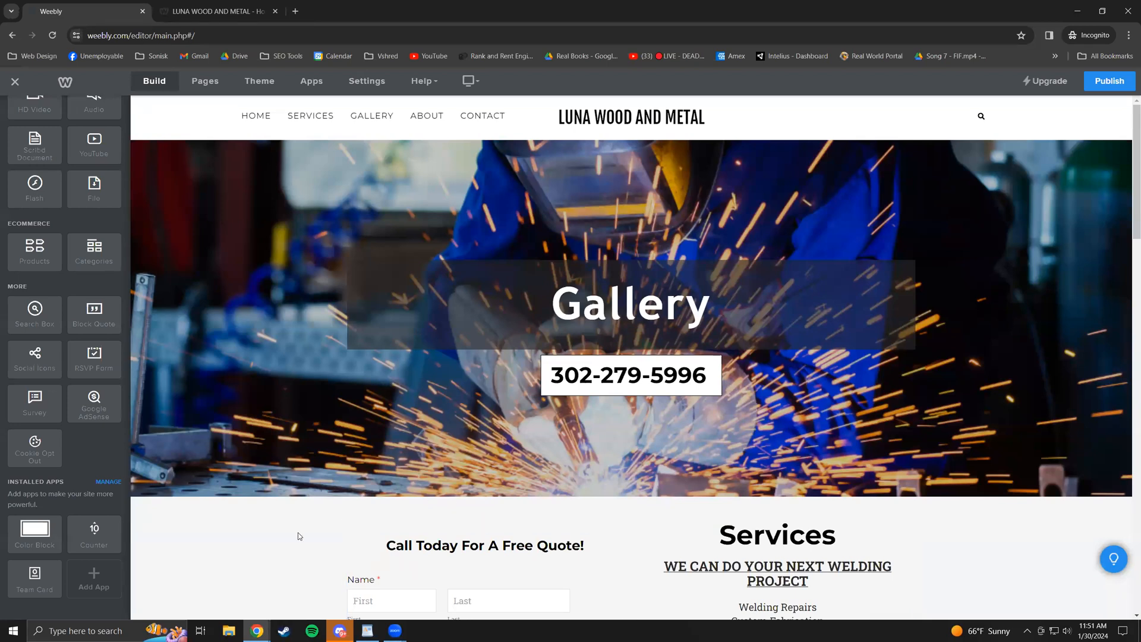
pyautogui.scroll(-3, 288, 567)
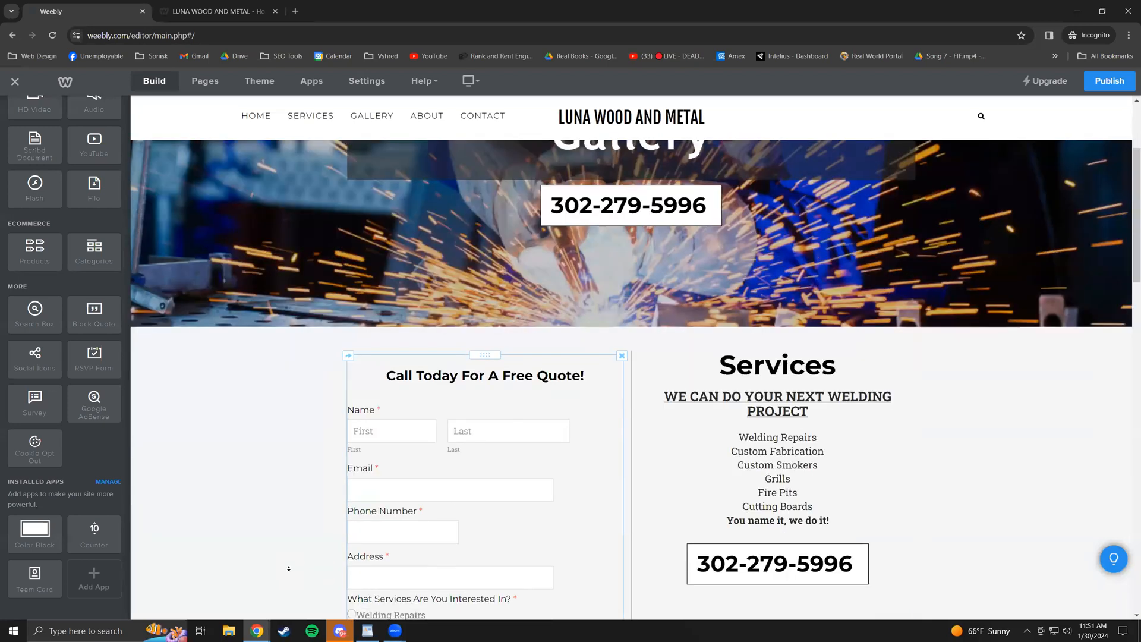
pyautogui.scroll(-3, 289, 568)
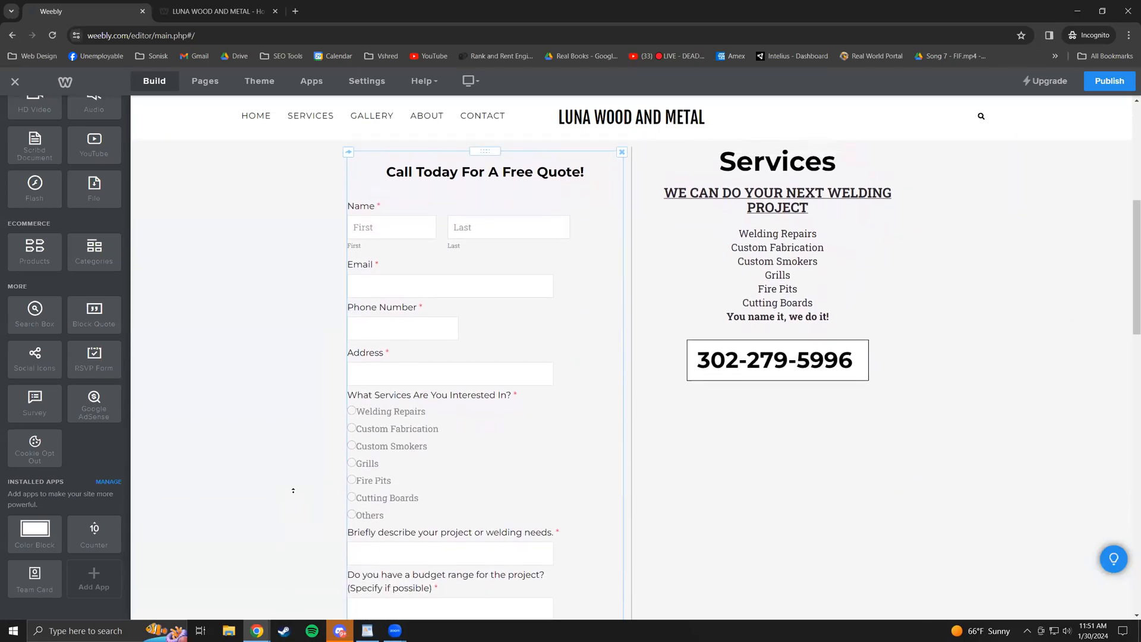
pyautogui.scroll(-10, 297, 490)
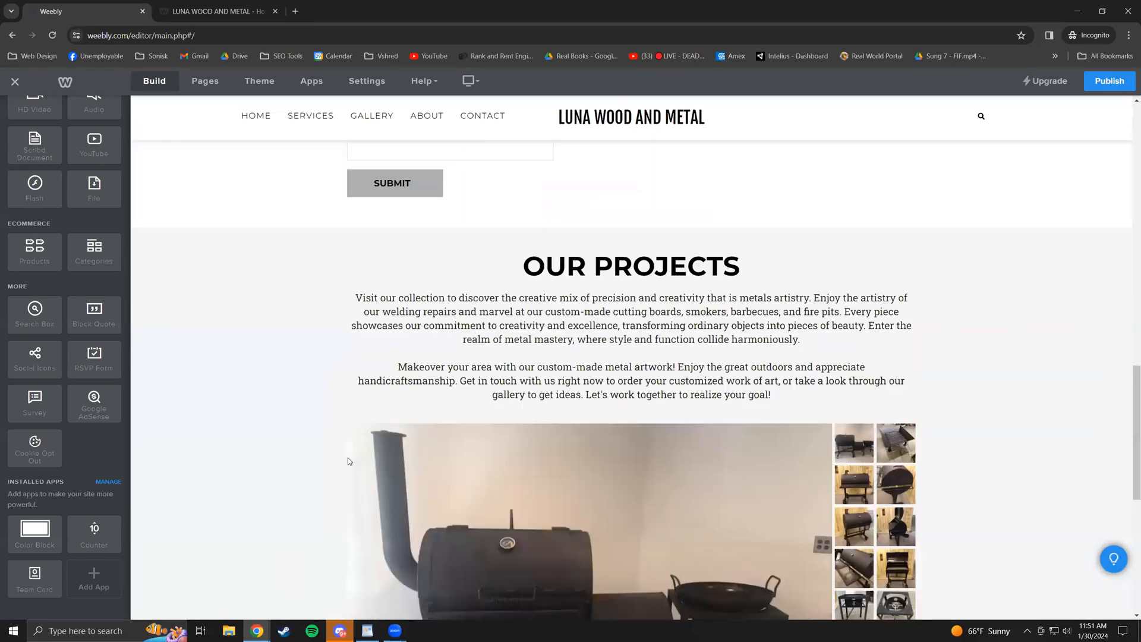
pyautogui.scroll(-10, 276, 469)
pyautogui.scroll(7, 368, 452)
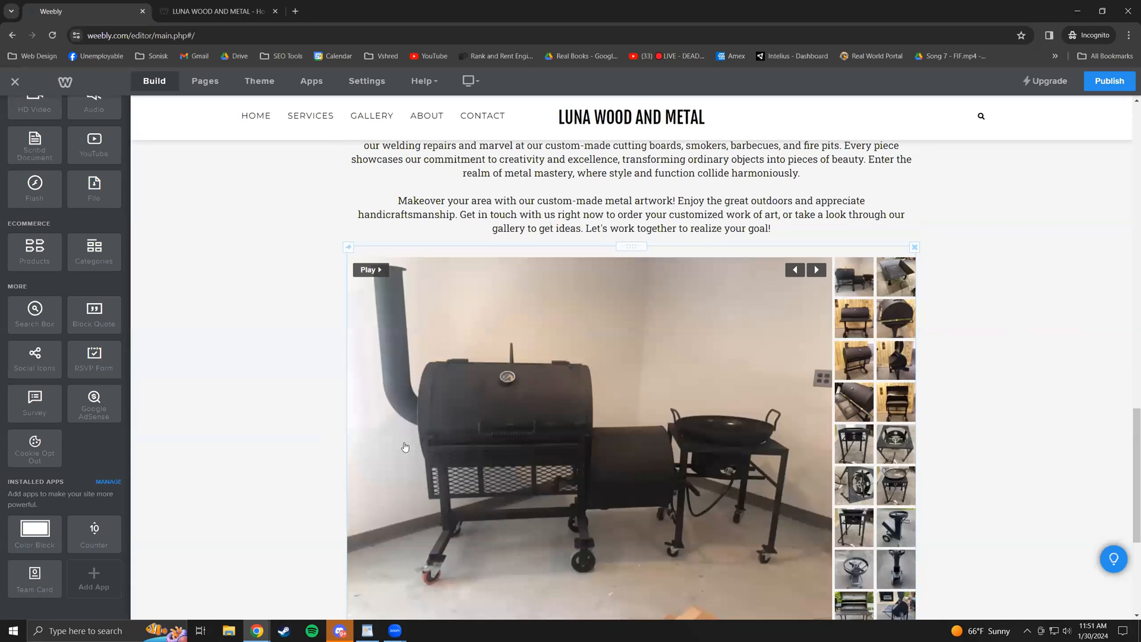
pyautogui.scroll(12, 404, 447)
pyautogui.scroll(4, 179, 434)
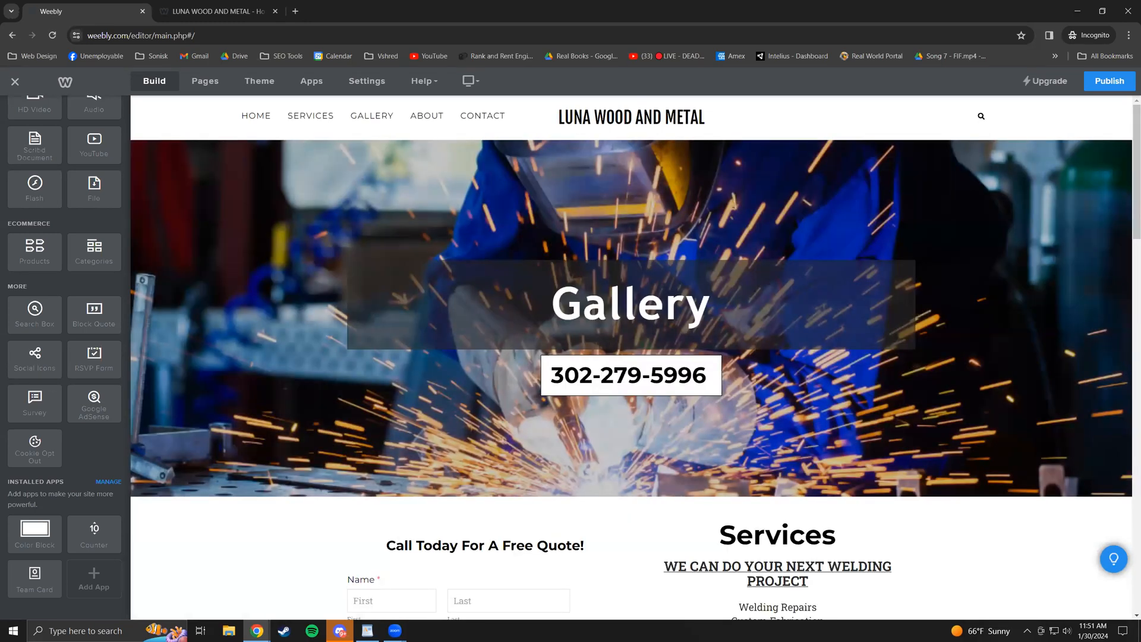
pyautogui.hotkey('alt', 'Tab')
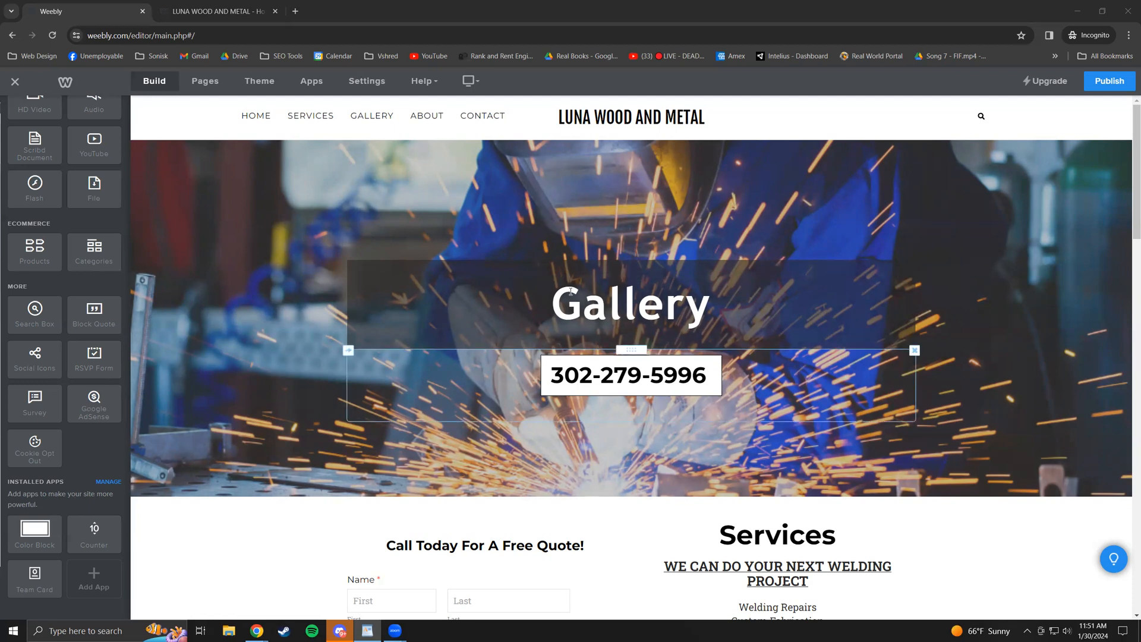
pyautogui.scroll(-4, 494, 427)
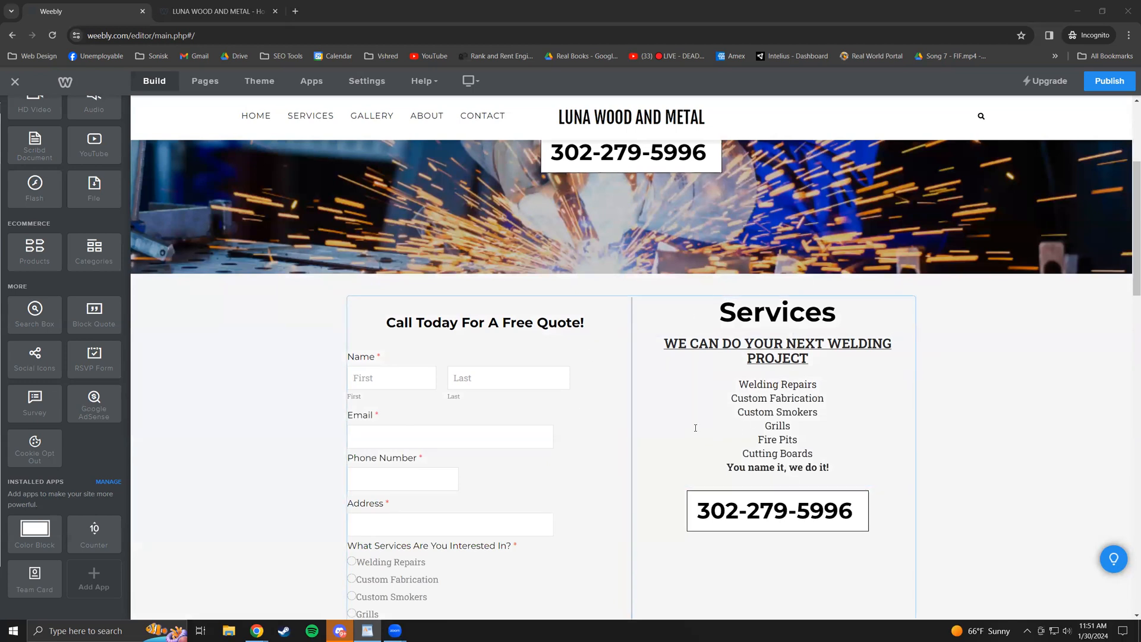
pyautogui.click(593, 421)
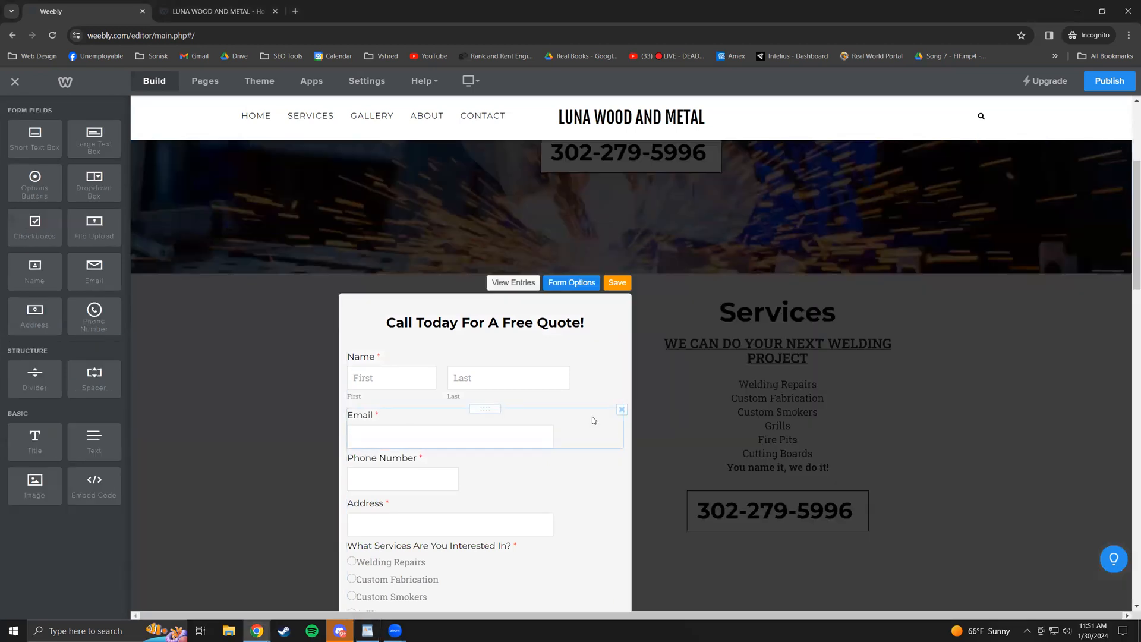
pyautogui.click(618, 283)
pyautogui.click(879, 306)
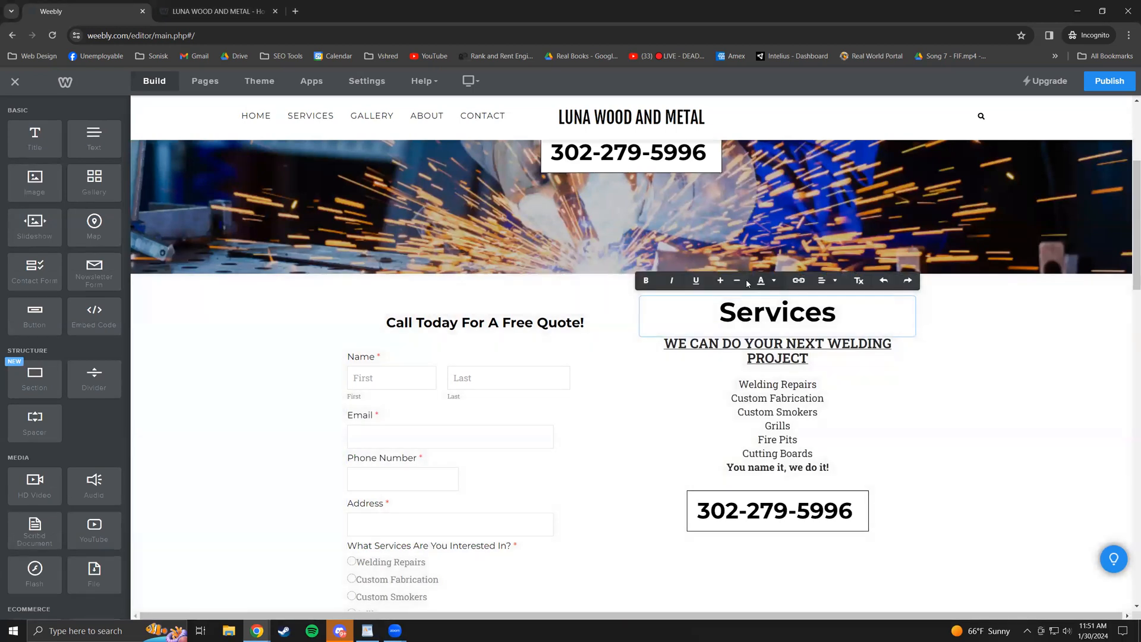
pyautogui.click(980, 330)
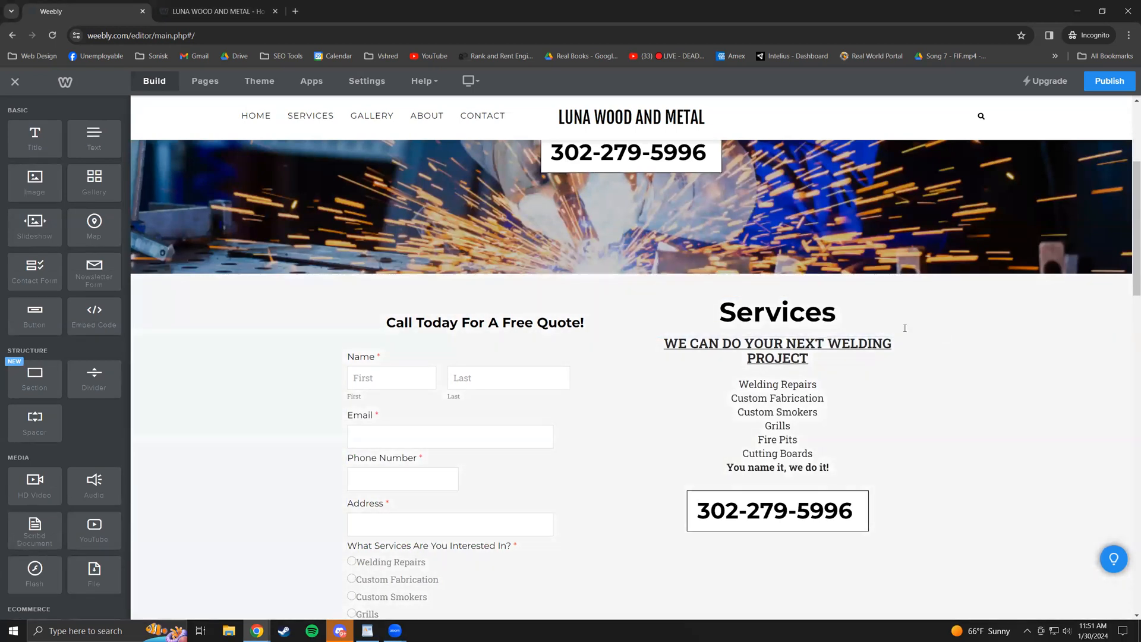
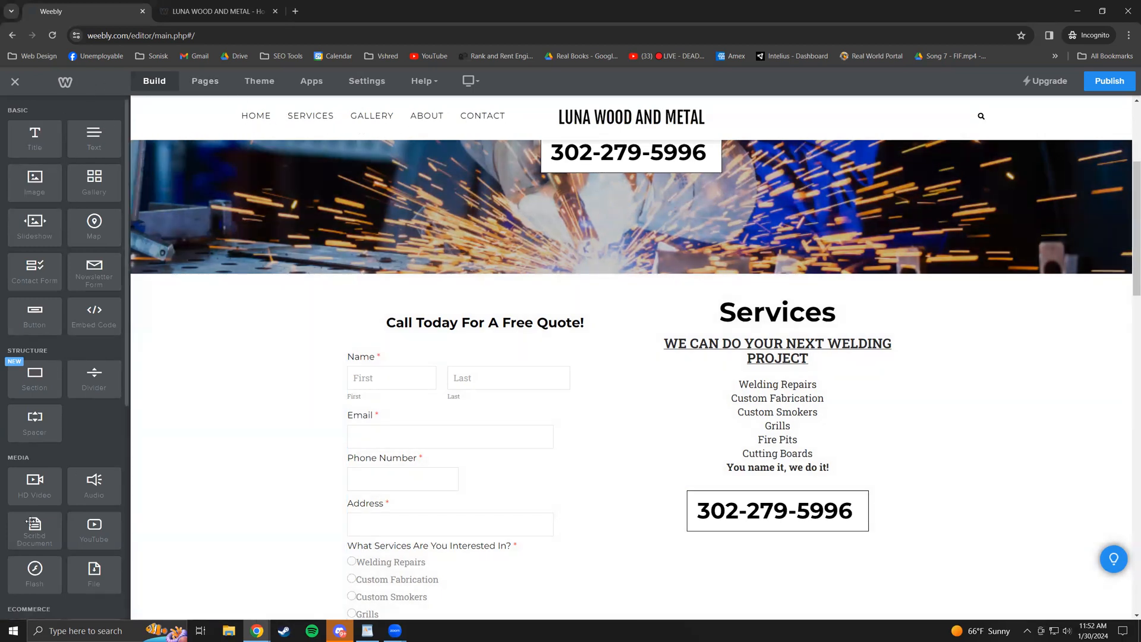
# - Switch the editor sidebar to the Pages list showing Home, Services, Gallery, About and Contact
pyautogui.scroll(-3, 87, 474)
pyautogui.scroll(3, 87, 474)
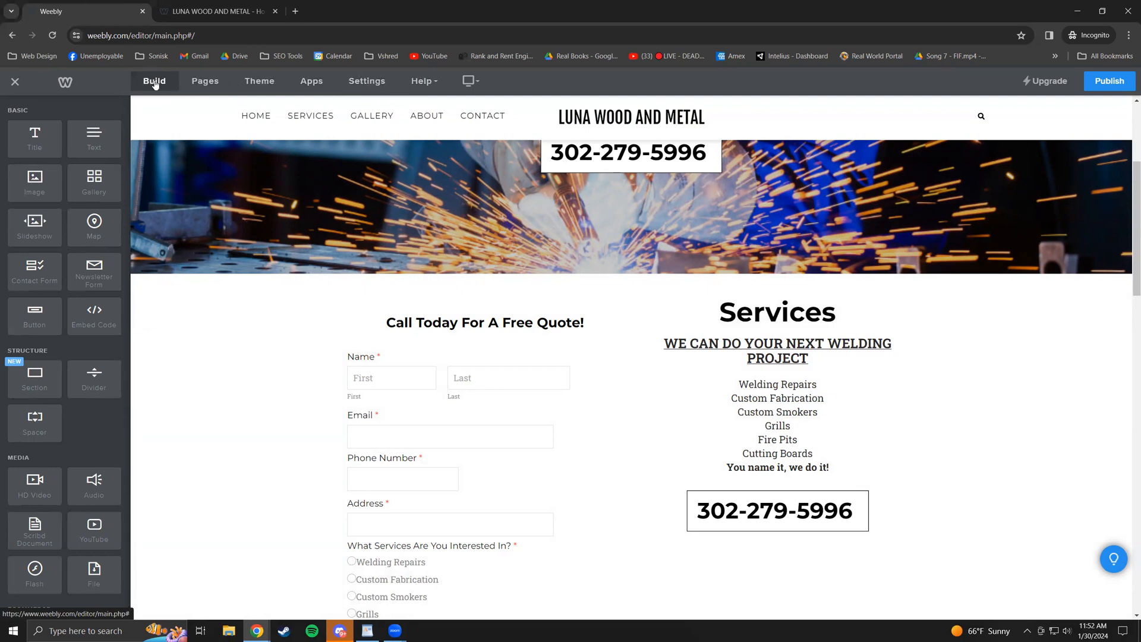
pyautogui.click(208, 83)
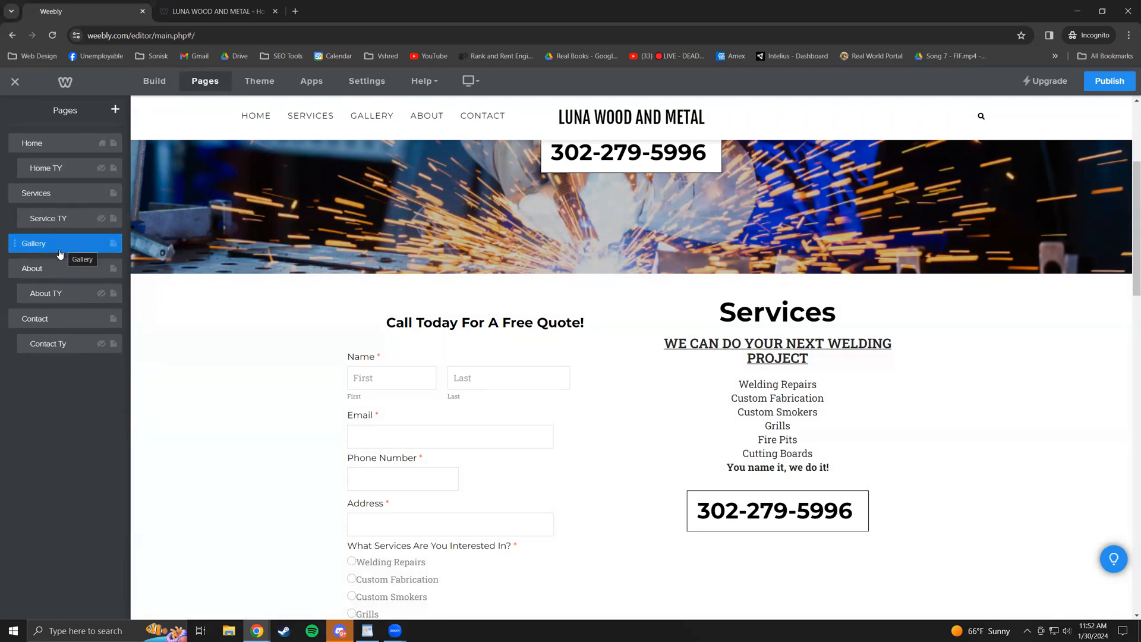
# - Add a standard page named Test and hide it from the site navigation
pyautogui.click(115, 110)
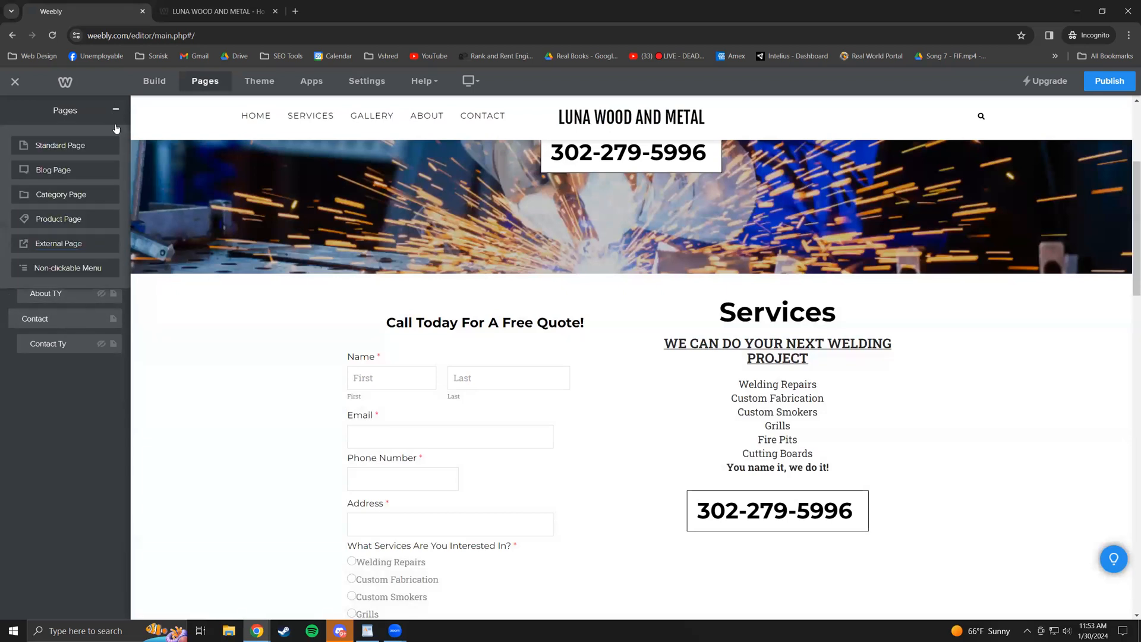
pyautogui.click(79, 151)
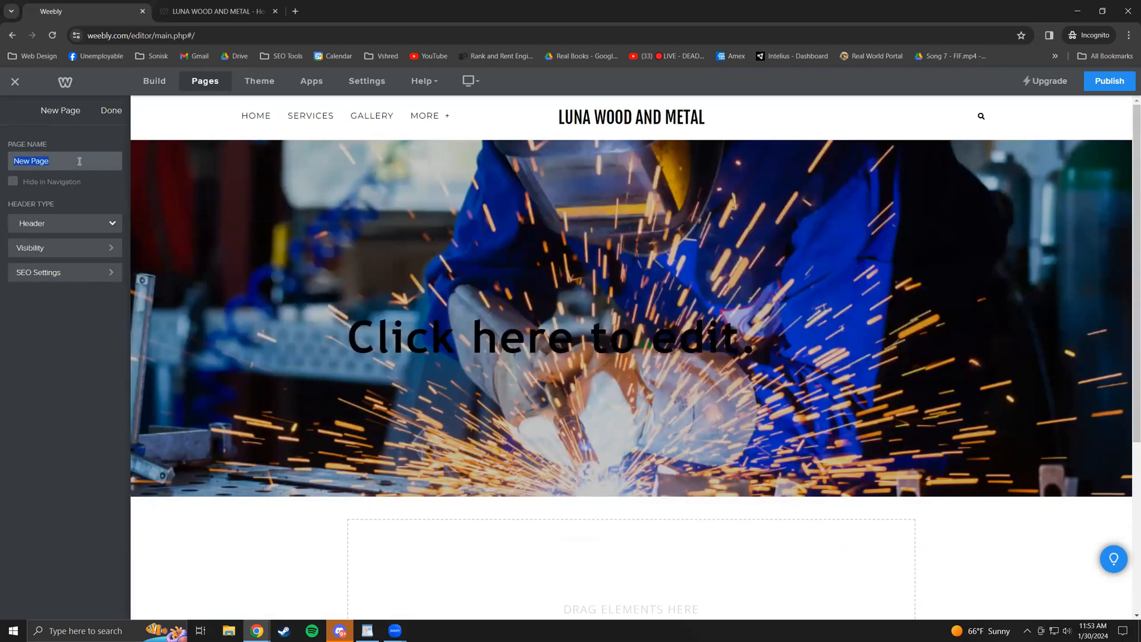
pyautogui.write('Test')
pyautogui.click(431, 116)
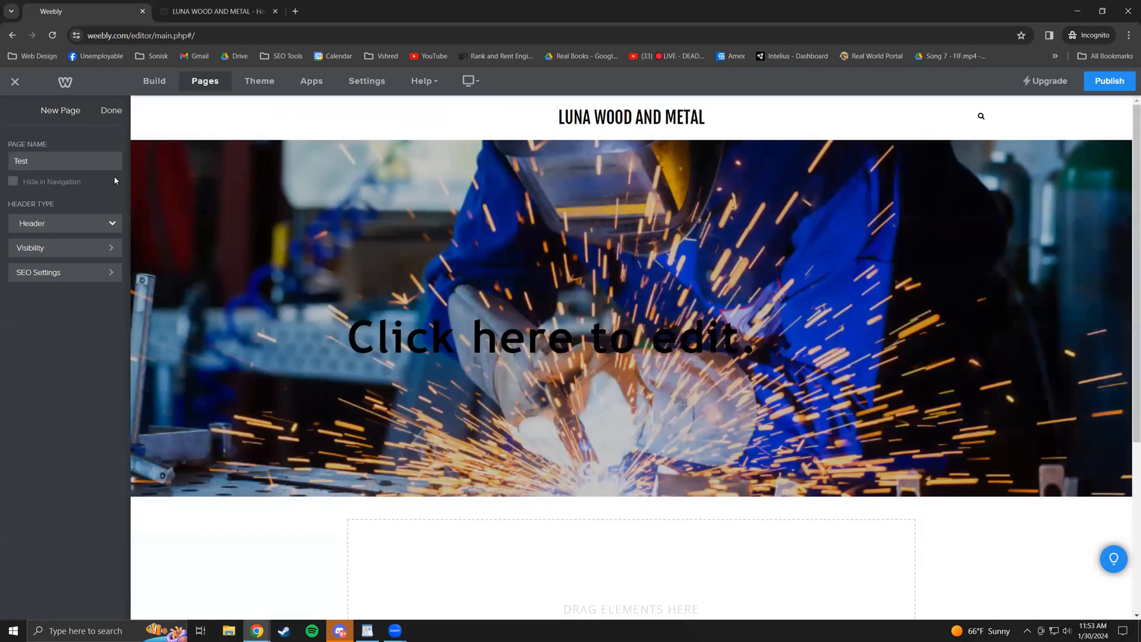
pyautogui.click(475, 115)
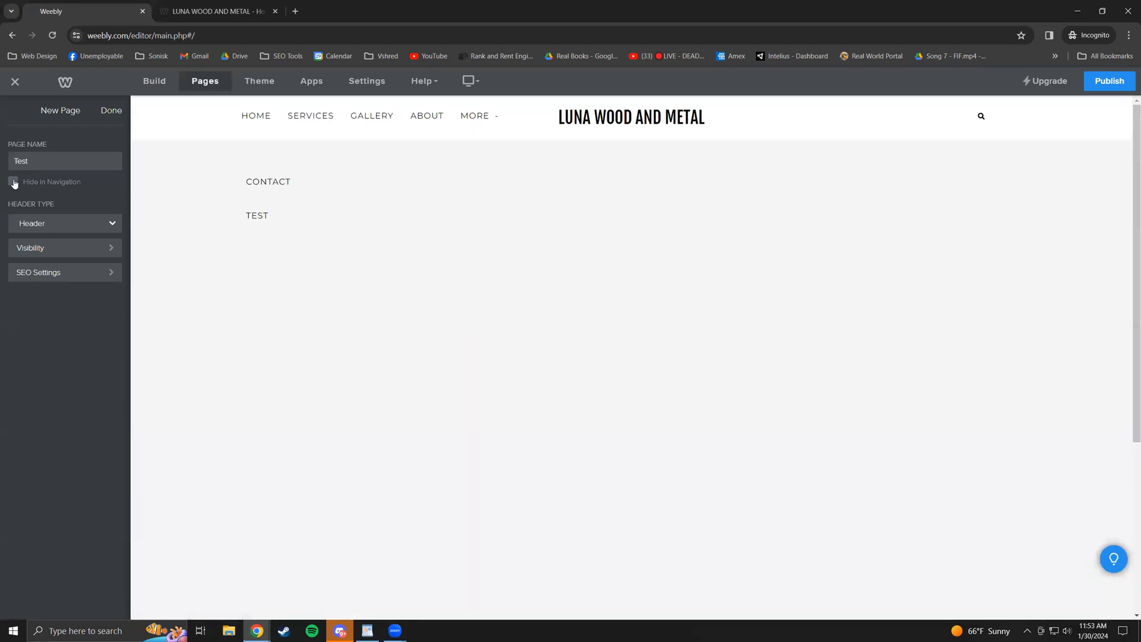
pyautogui.click(14, 181)
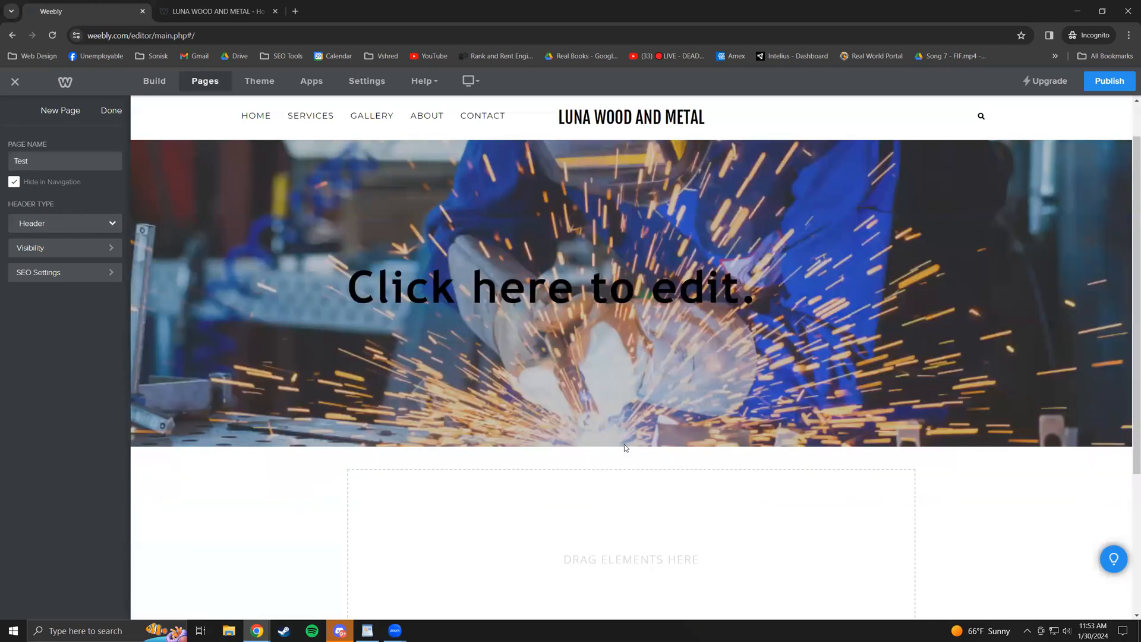
# - Try No Header on the Test page, then set its header type back to Header
pyautogui.scroll(-4, 293, 393)
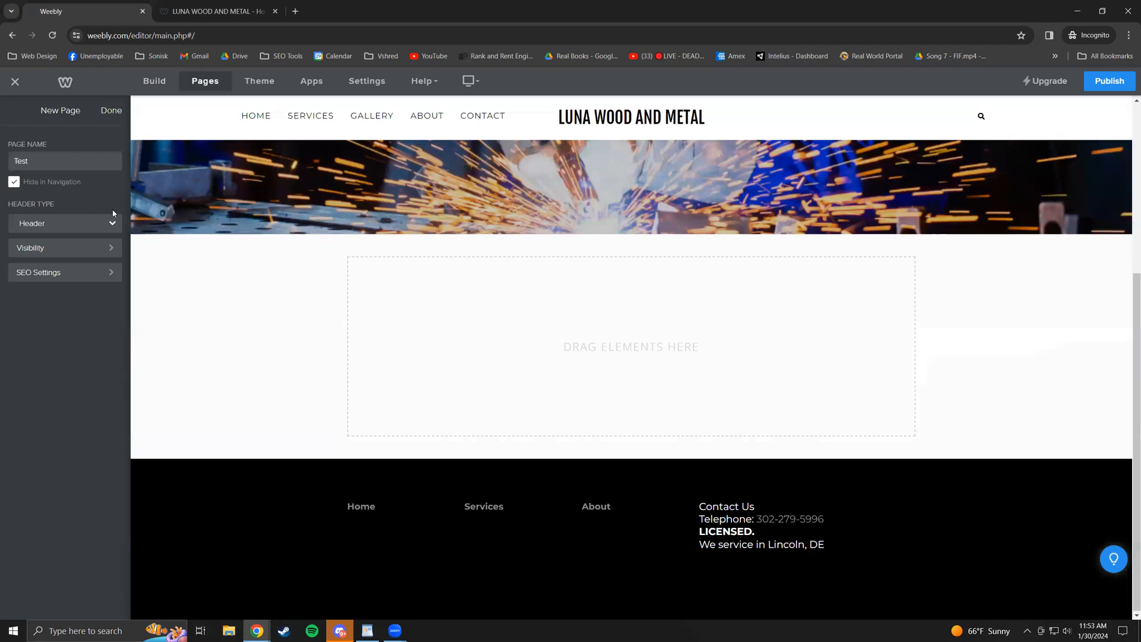
pyautogui.click(100, 223)
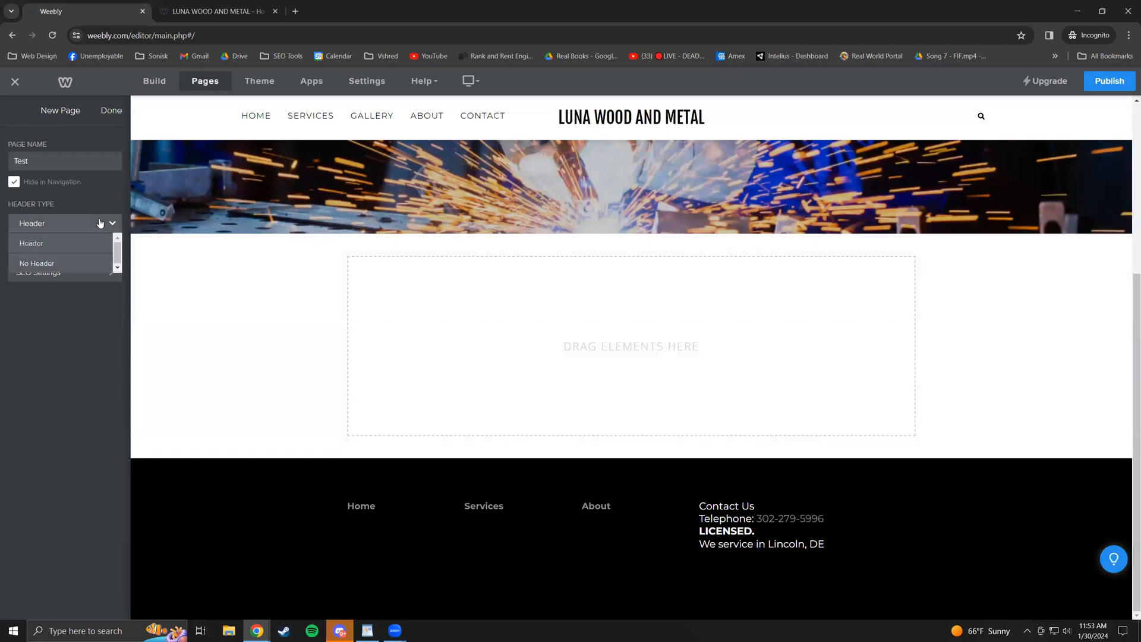
pyautogui.click(100, 223)
pyautogui.click(100, 223)
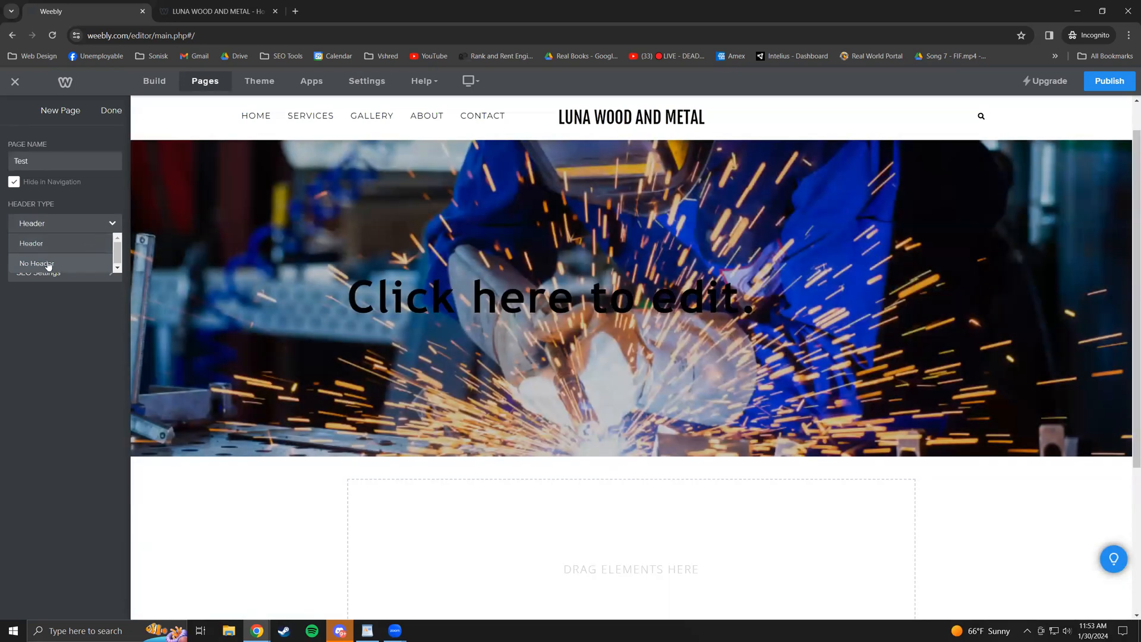
pyautogui.click(49, 264)
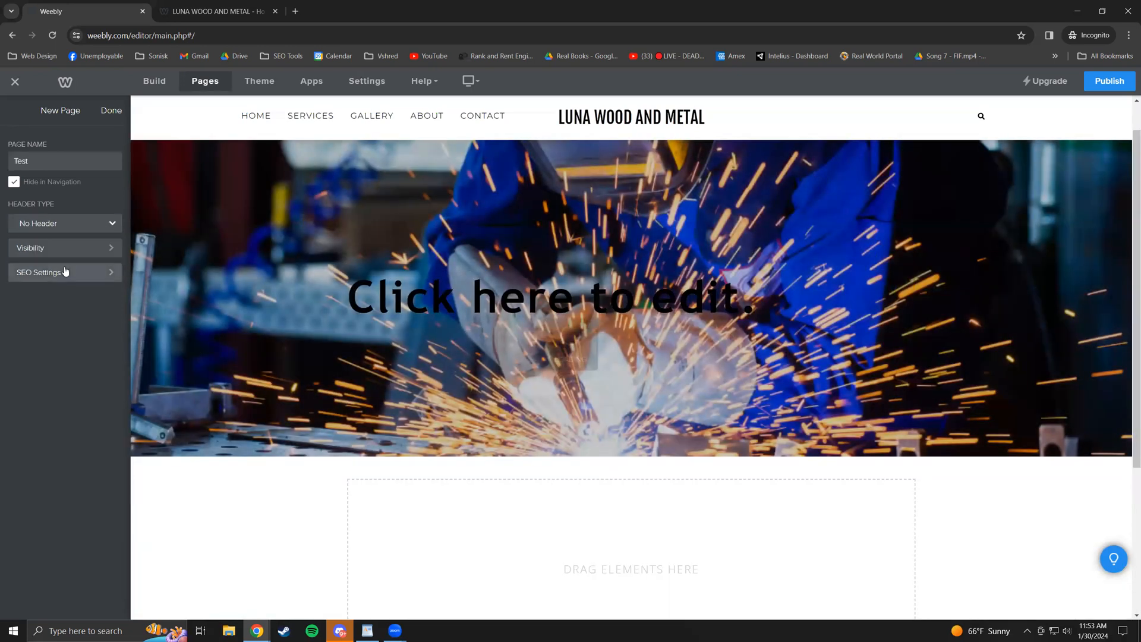
pyautogui.click(101, 225)
pyautogui.click(88, 247)
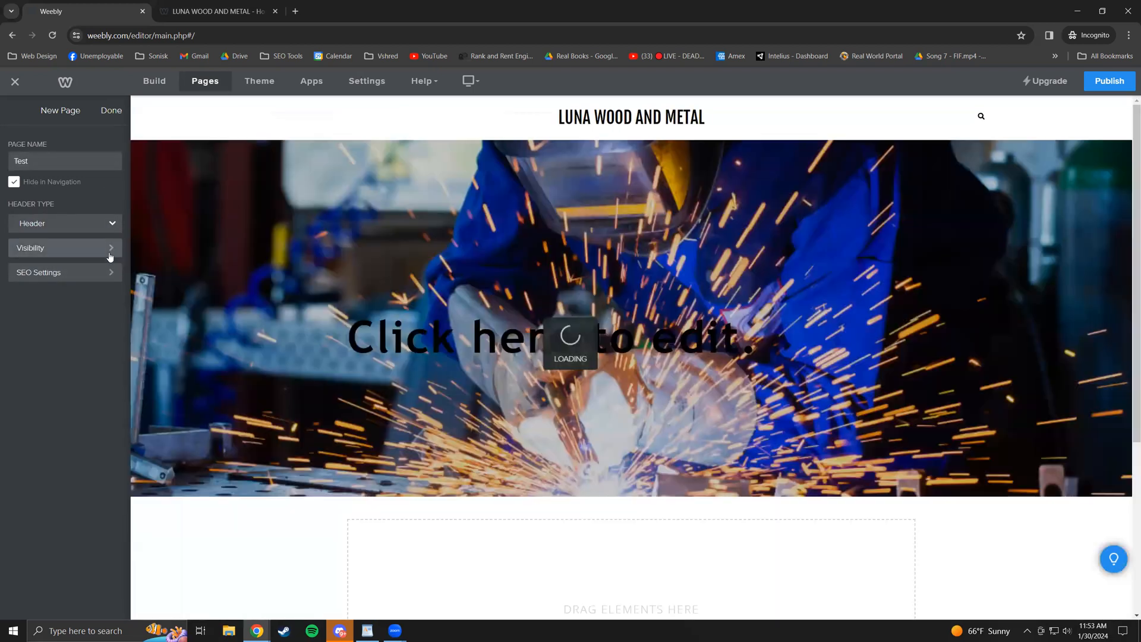
# - Check the Test page's visibility and leave it Public
pyautogui.click(105, 248)
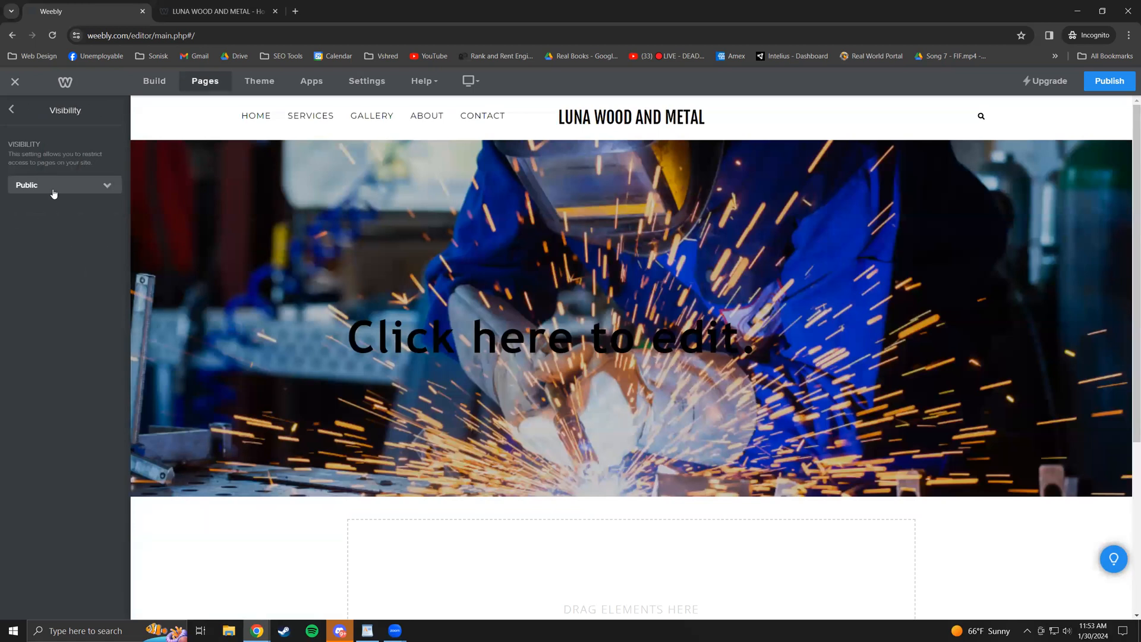
pyautogui.click(72, 187)
pyautogui.click(72, 188)
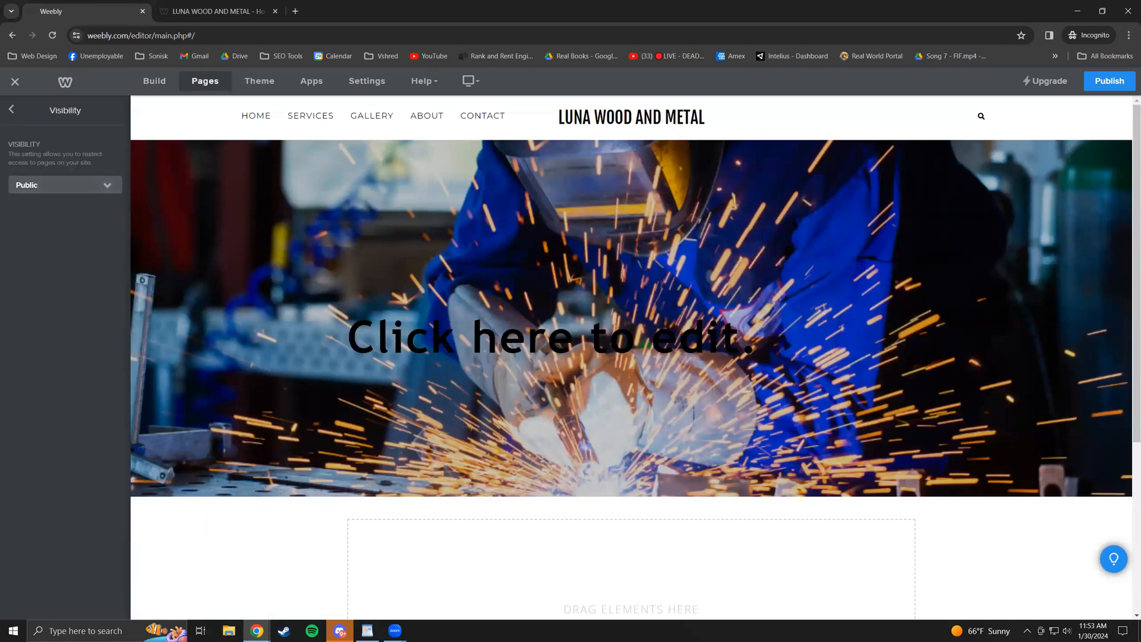
pyautogui.click(11, 109)
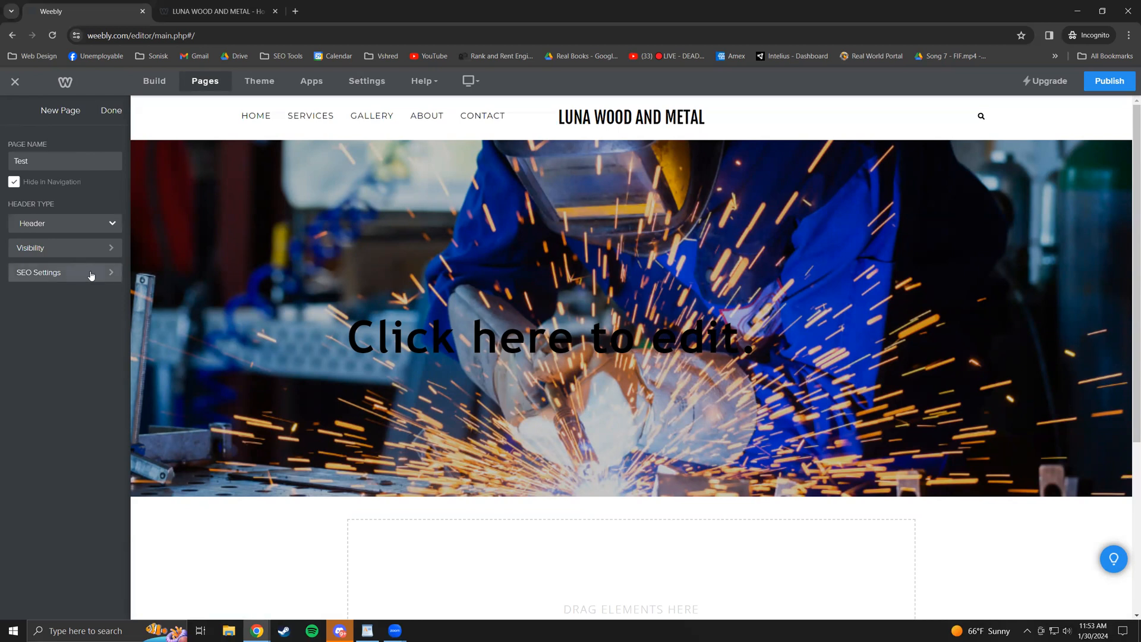
# - In SEO Settings, set the Test page's permalink and page title to 'test', then finish
pyautogui.click(91, 274)
pyautogui.click(81, 220)
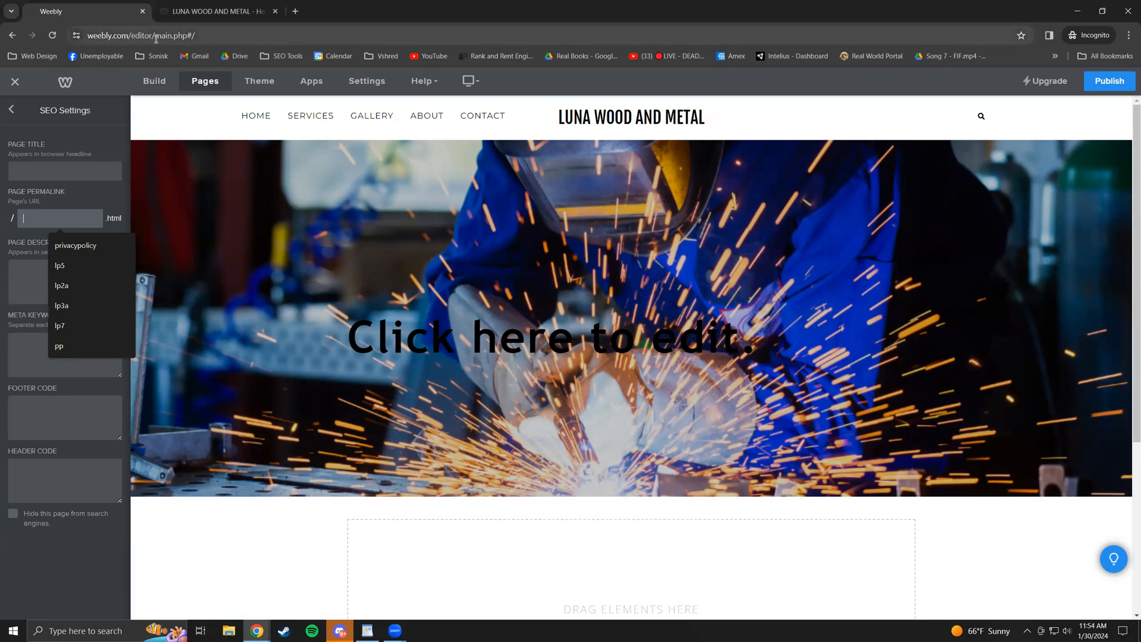
pyautogui.moveTo(576, 124)
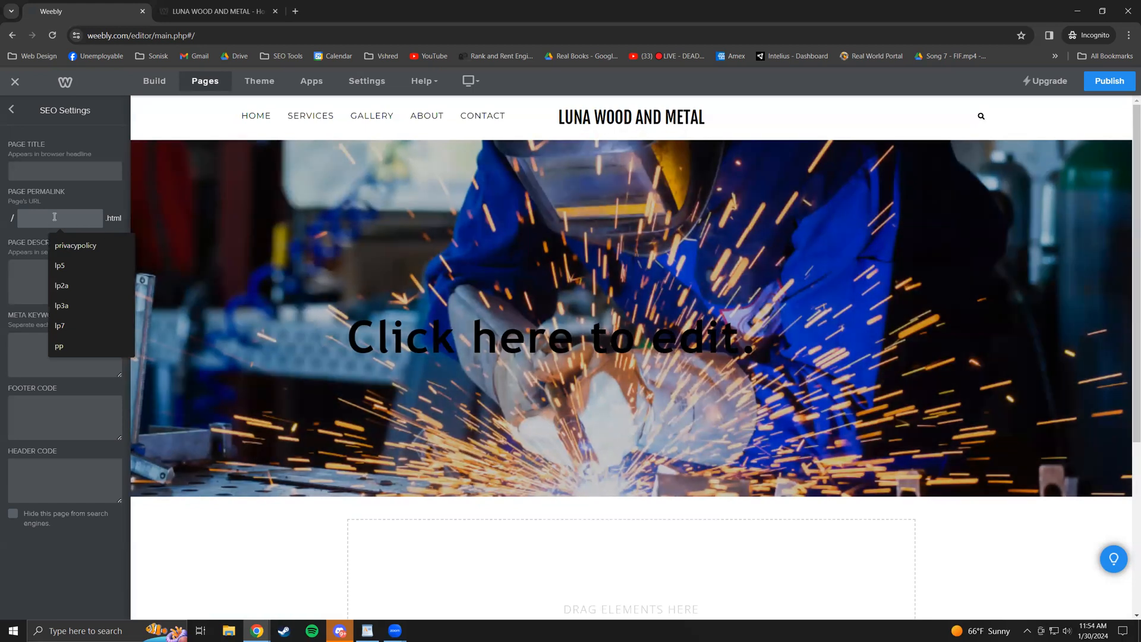
pyautogui.write('test')
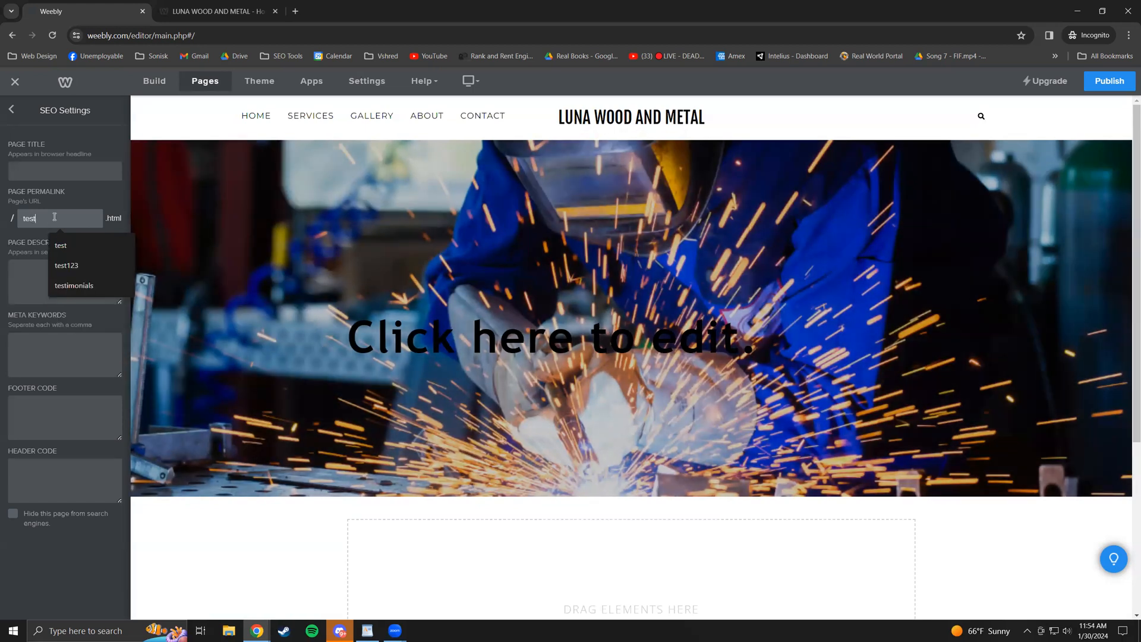
pyautogui.click(102, 204)
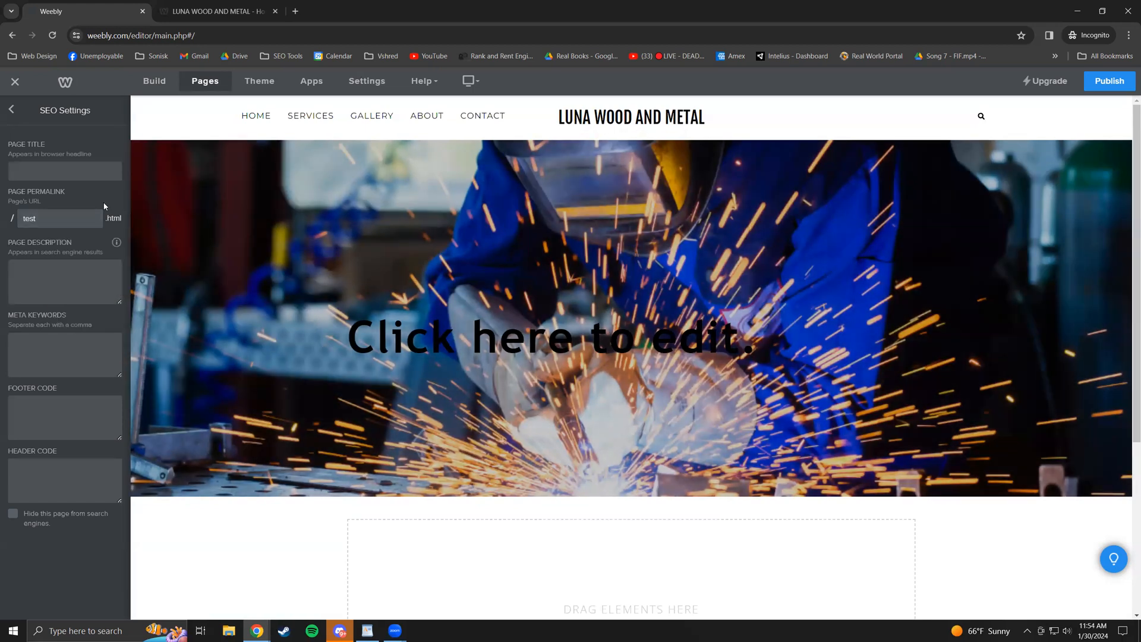
pyautogui.click(79, 168)
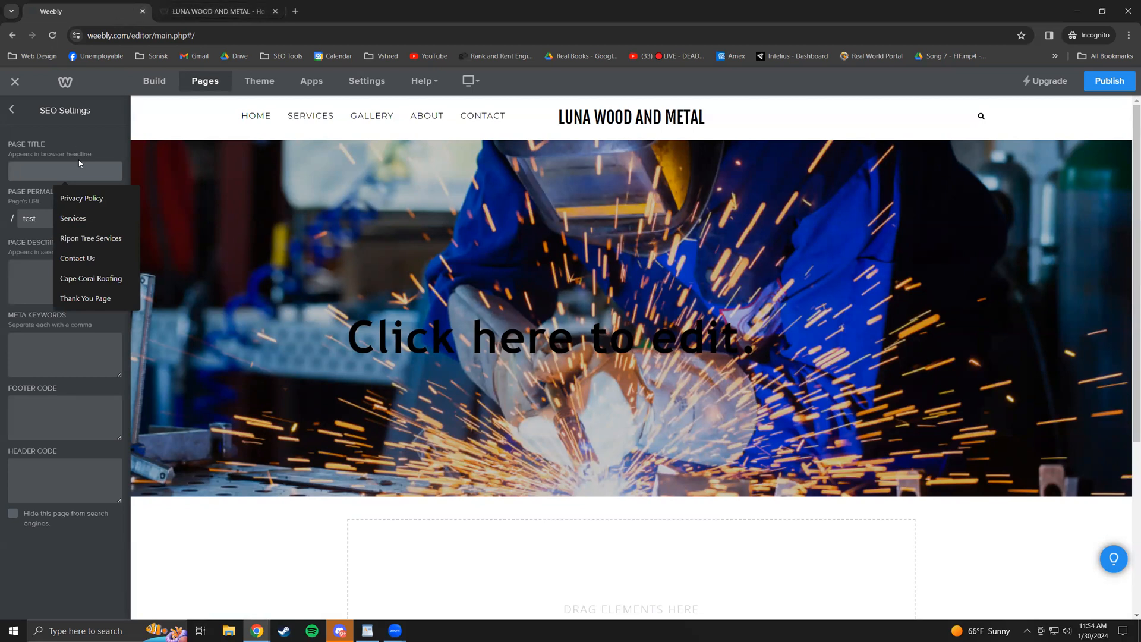
pyautogui.write('test')
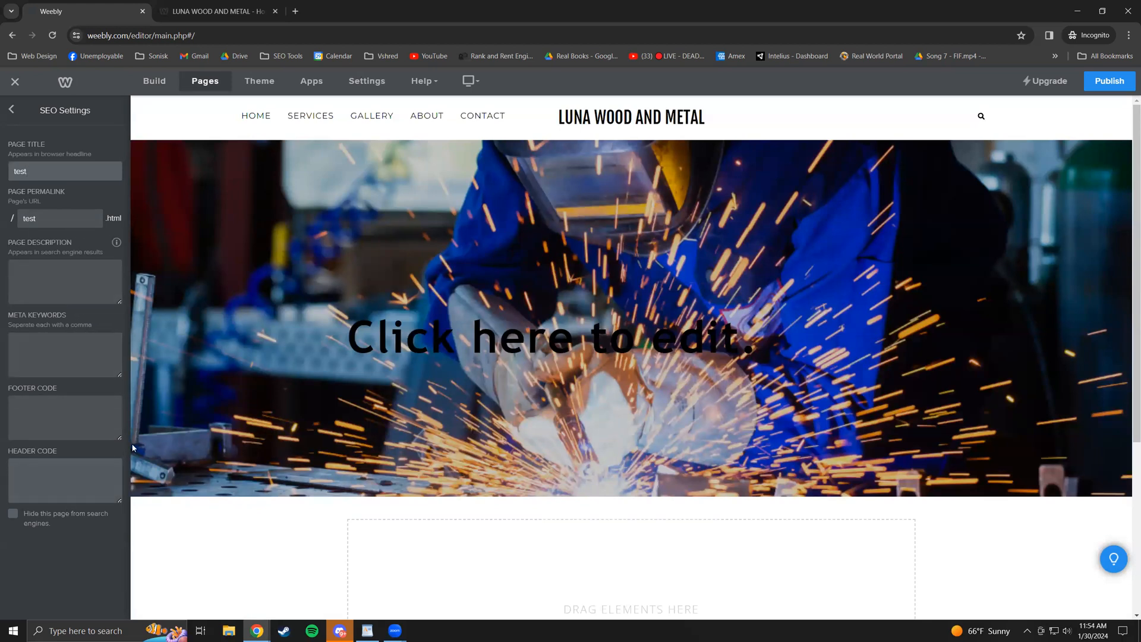
pyautogui.scroll(-2, 183, 549)
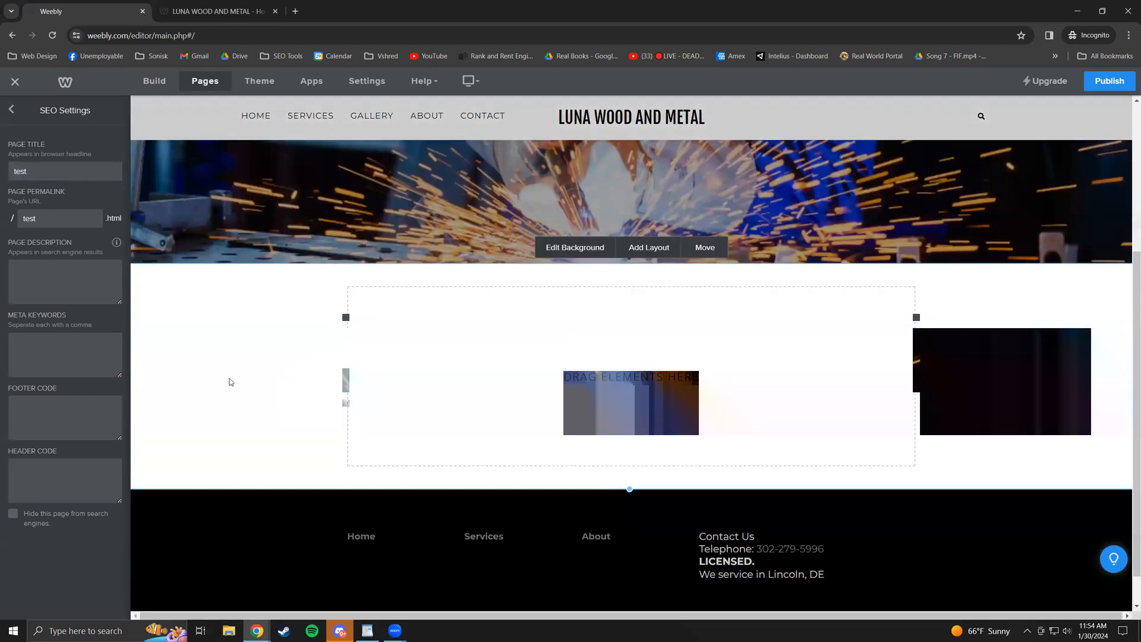
pyautogui.scroll(2, 190, 161)
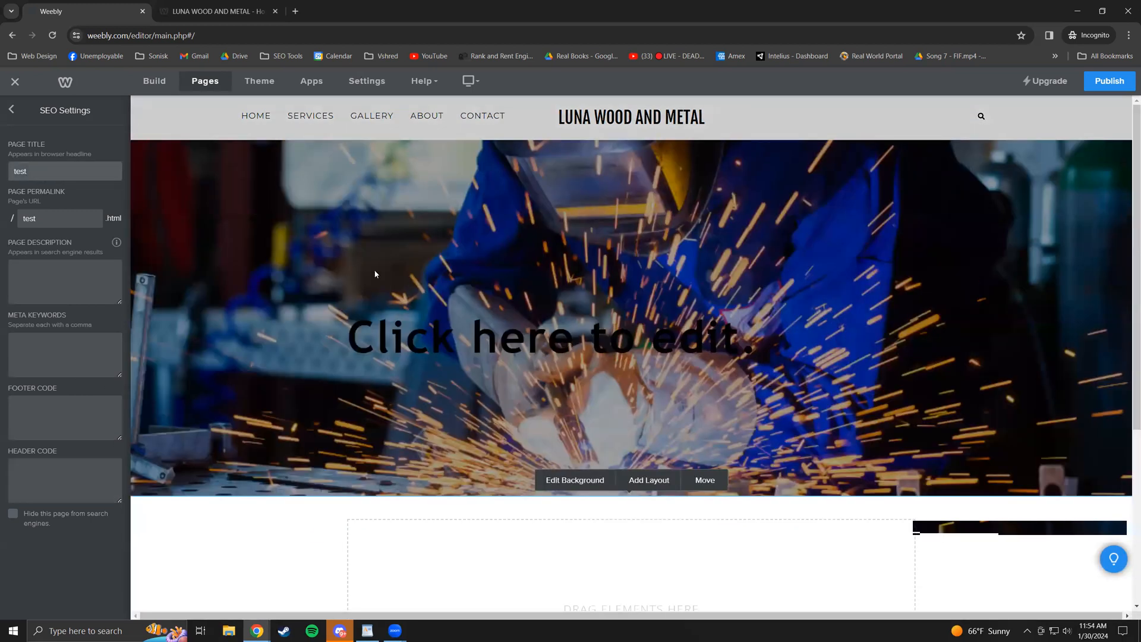
pyautogui.scroll(-3, 527, 439)
pyautogui.scroll(-2, 372, 385)
pyautogui.scroll(5, 390, 376)
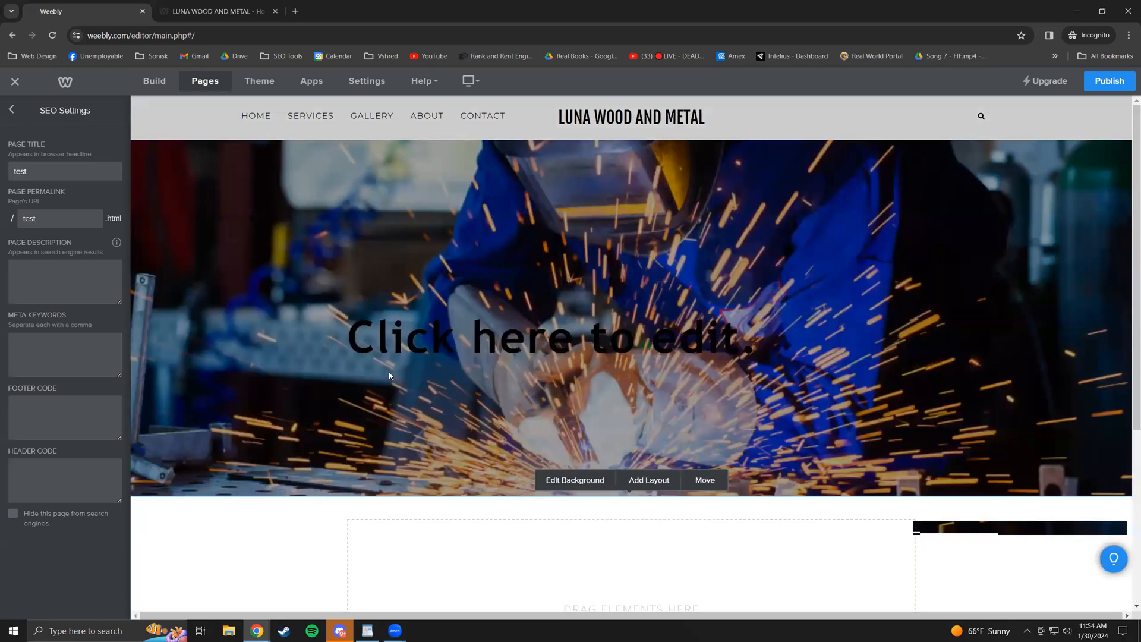
pyautogui.click(13, 109)
pyautogui.click(112, 112)
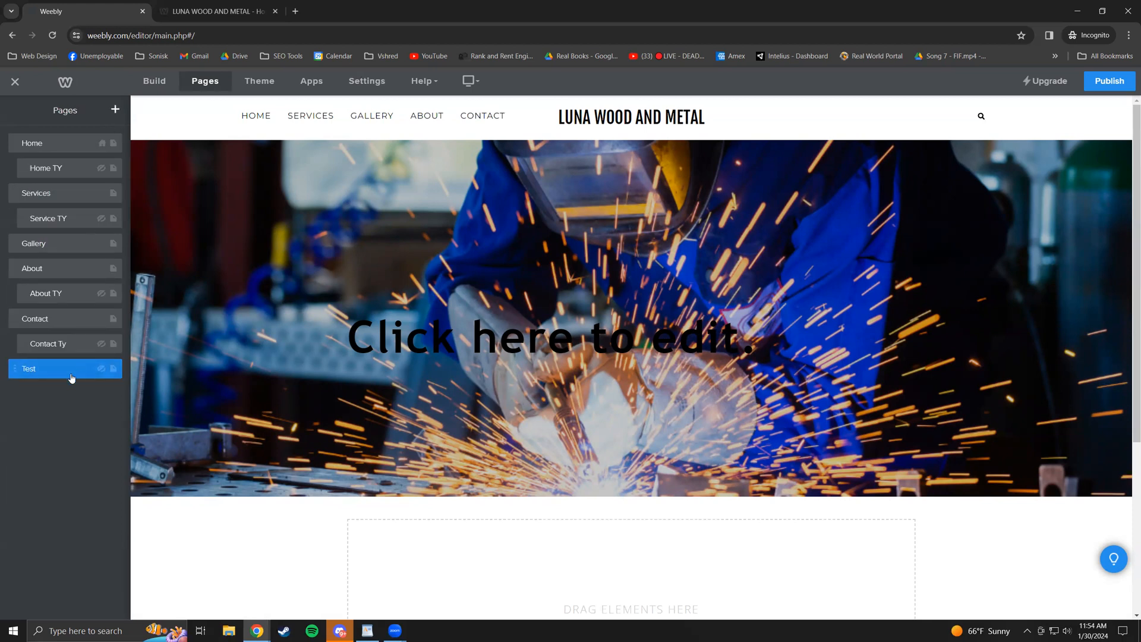
# - Move the Test page beneath Home, then delete it and confirm the deletion
pyautogui.moveTo(14, 372)
pyautogui.mouseDown()
pyautogui.moveTo(38, 377)
pyautogui.moveTo(51, 189)
pyautogui.moveTo(74, 186)
pyautogui.moveTo(48, 225)
pyautogui.moveTo(38, 205)
pyautogui.moveTo(49, 374)
pyautogui.moveTo(54, 355)
pyautogui.moveTo(42, 354)
pyautogui.moveTo(28, 381)
pyautogui.mouseUp()
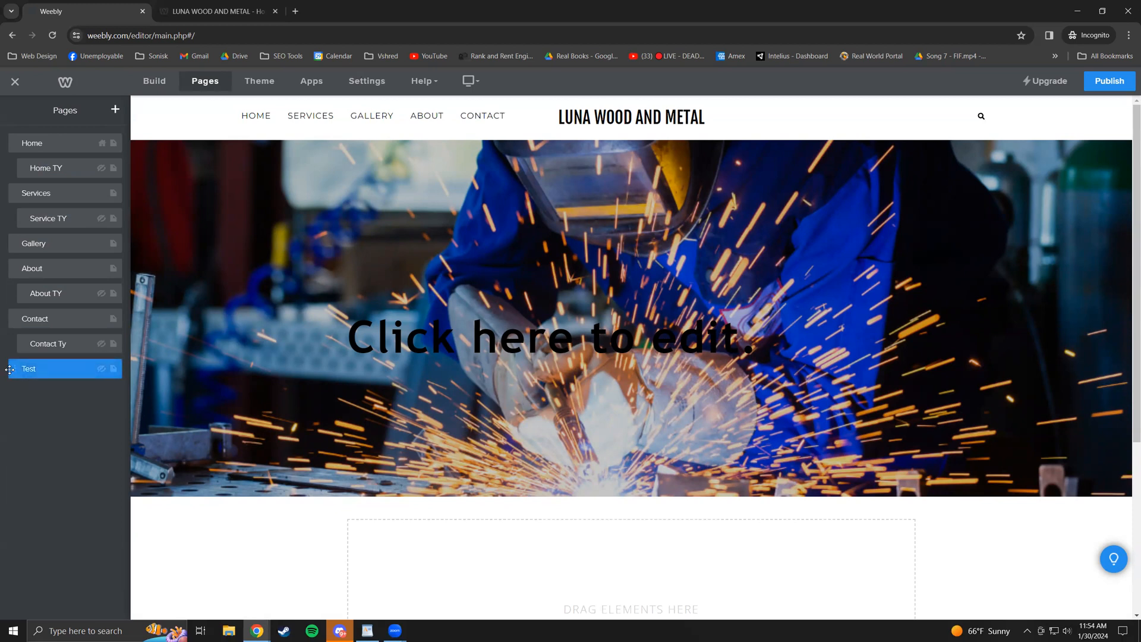
pyautogui.click(14, 368)
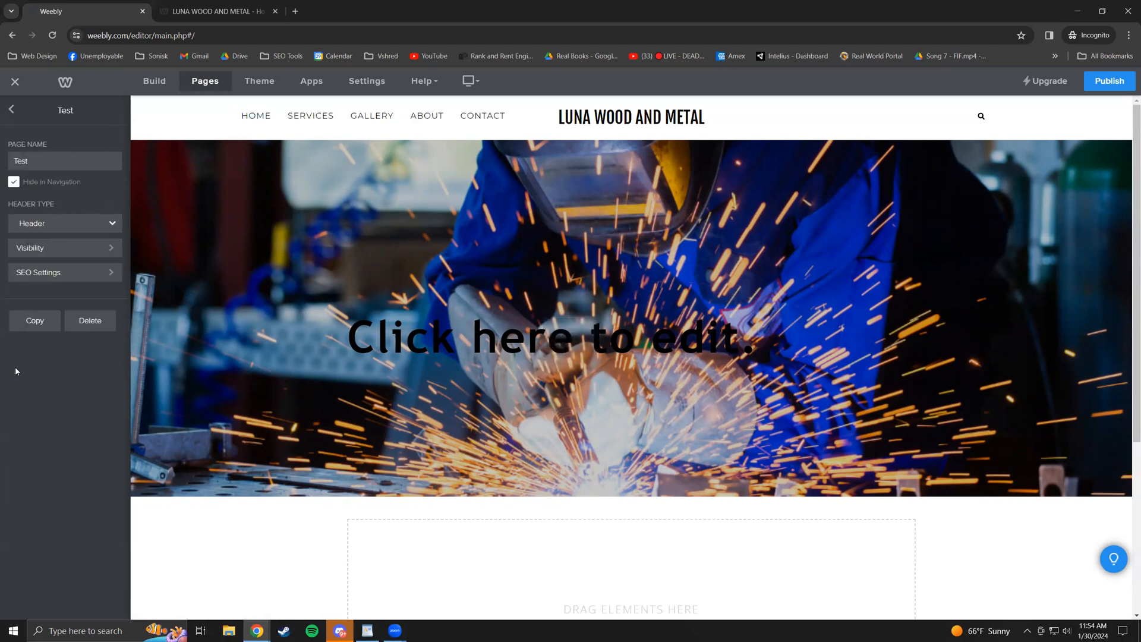
pyautogui.click(11, 110)
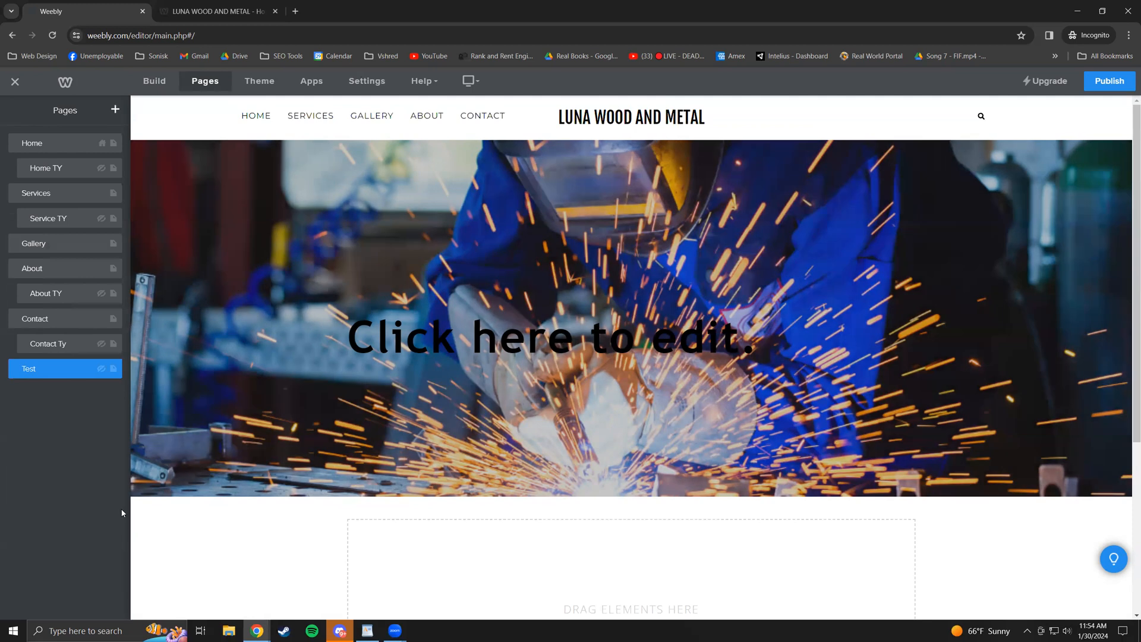
pyautogui.click(57, 371)
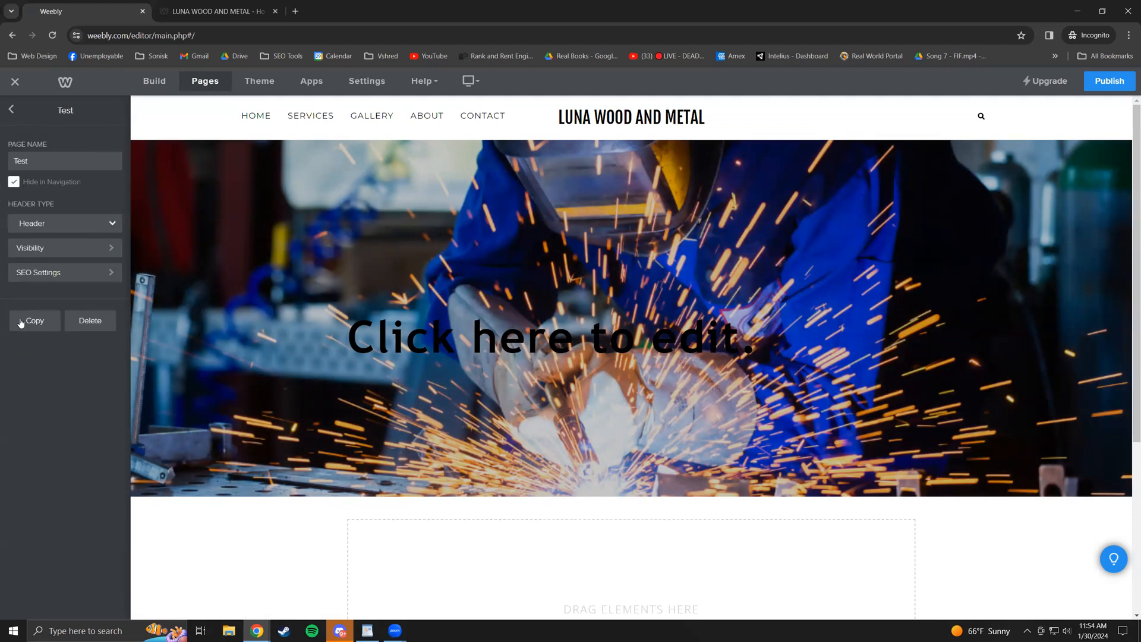
pyautogui.click(108, 326)
pyautogui.click(613, 362)
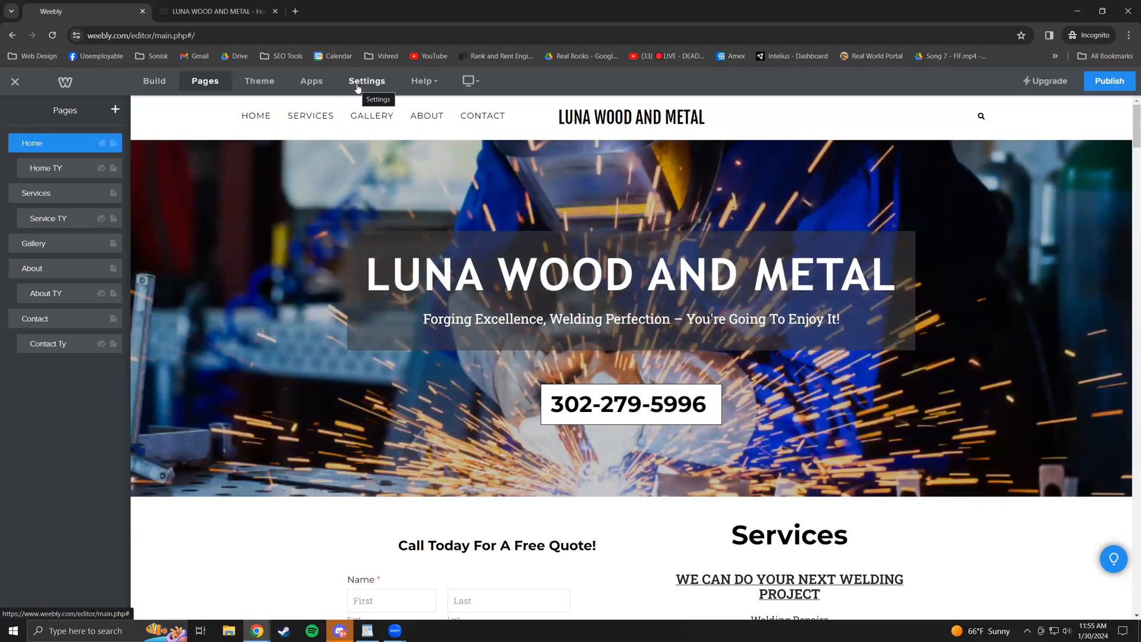
# - Review General settings (LUNA WOOD AND METAL title, Business category, SSL enabled), then view the live site
pyautogui.click(358, 89)
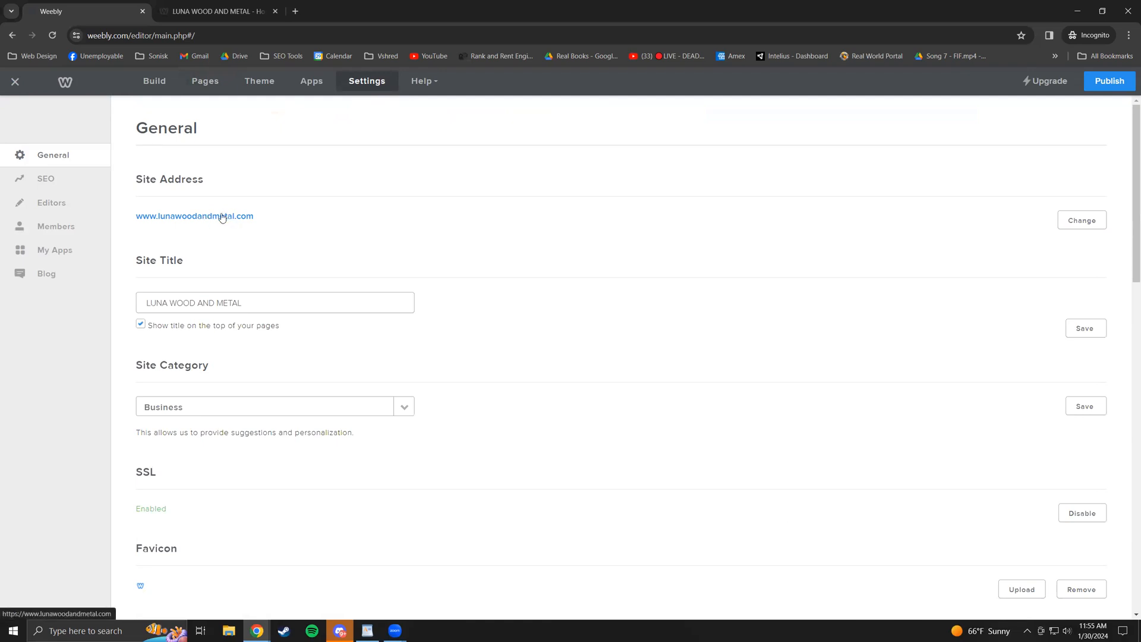
pyautogui.scroll(-1, 548, 309)
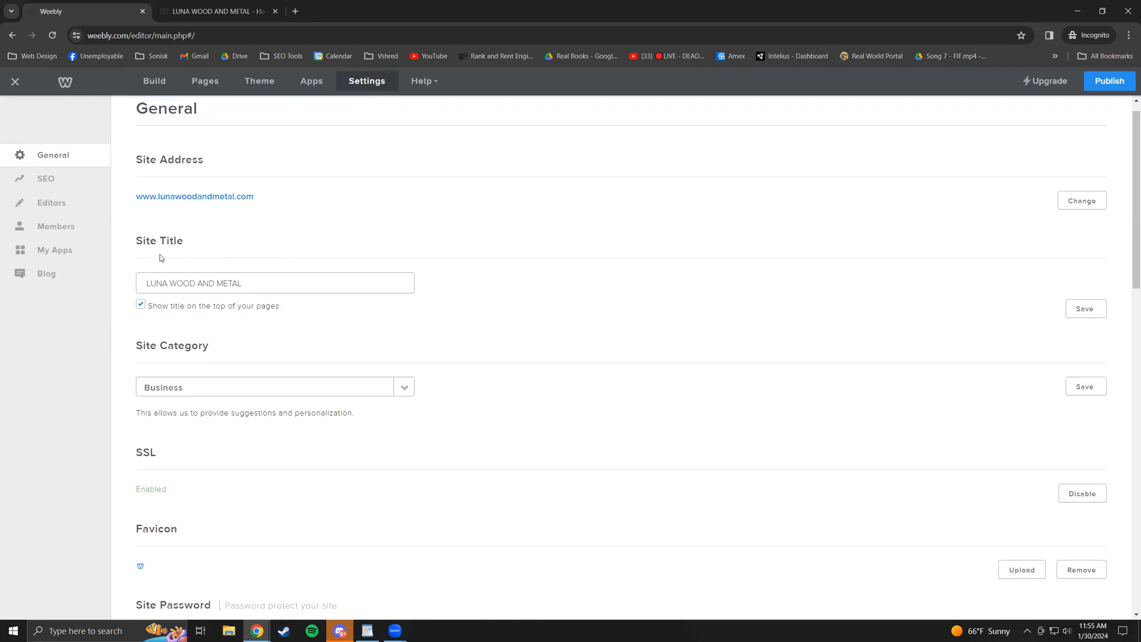
pyautogui.scroll(-1, 364, 346)
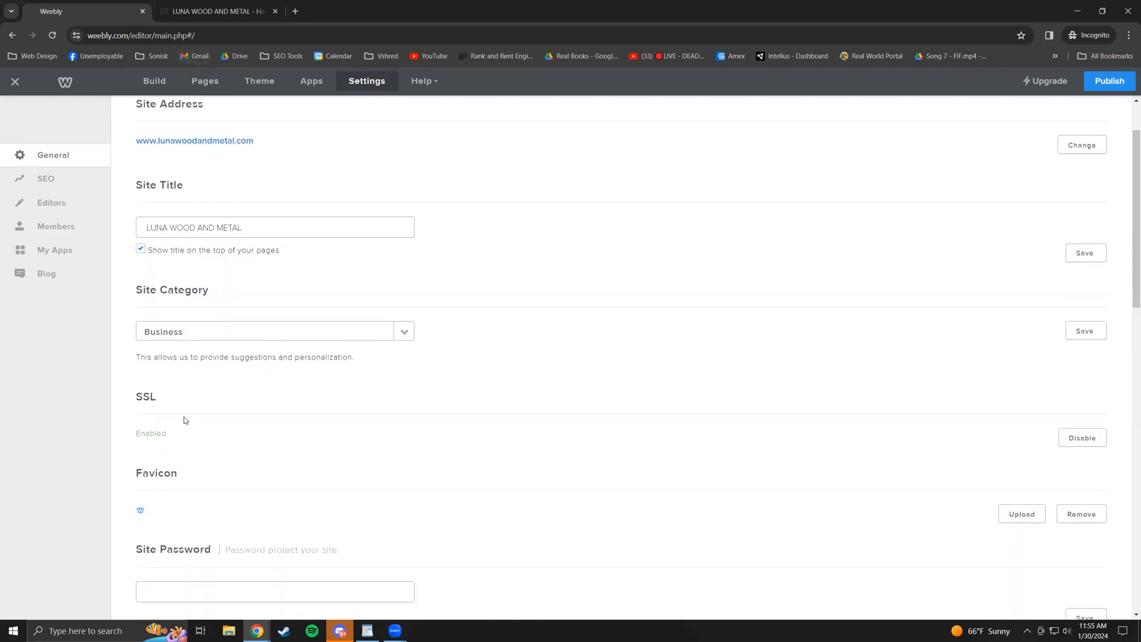
pyautogui.moveTo(164, 396); pyautogui.dragTo(134, 401)
pyautogui.click(137, 402)
pyautogui.click(145, 440)
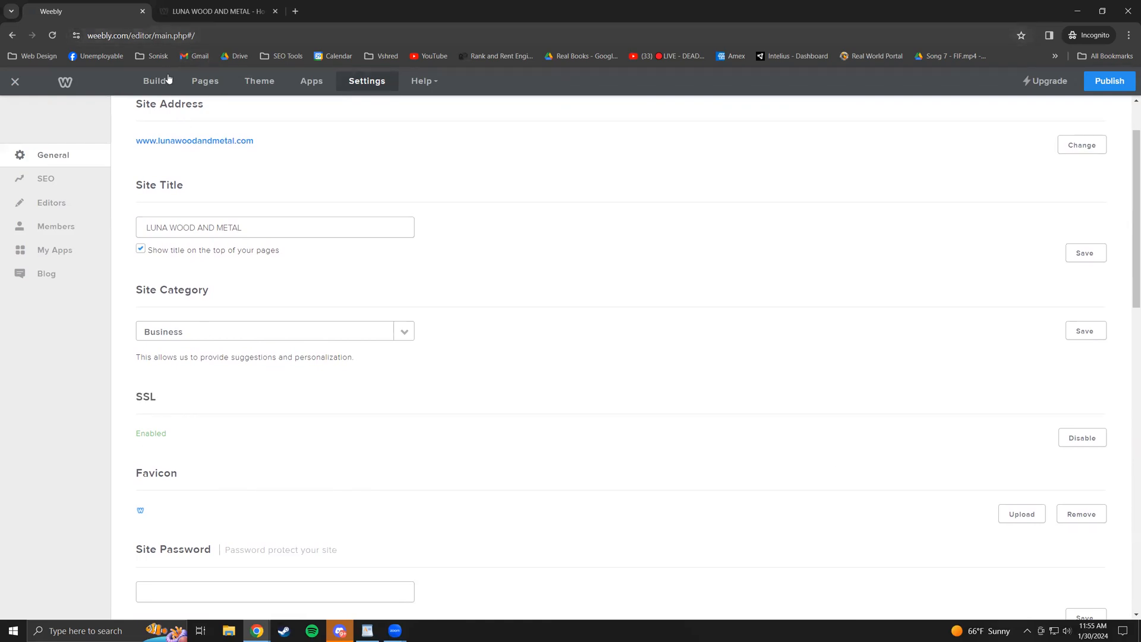
pyautogui.click(192, 3)
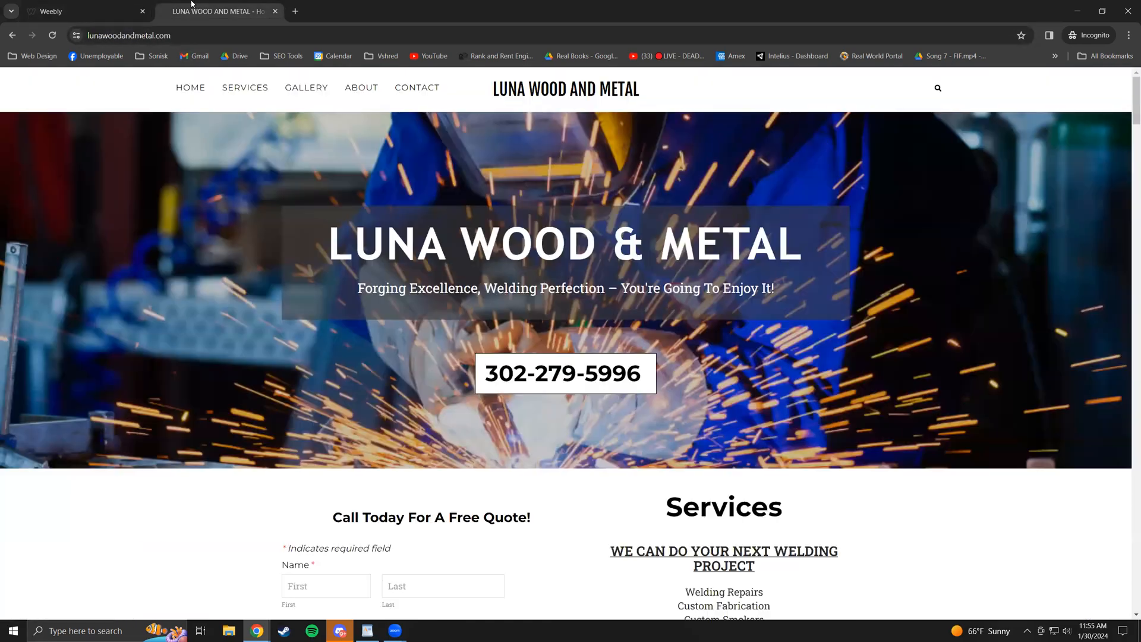
pyautogui.click(203, 36)
pyautogui.click(217, 36)
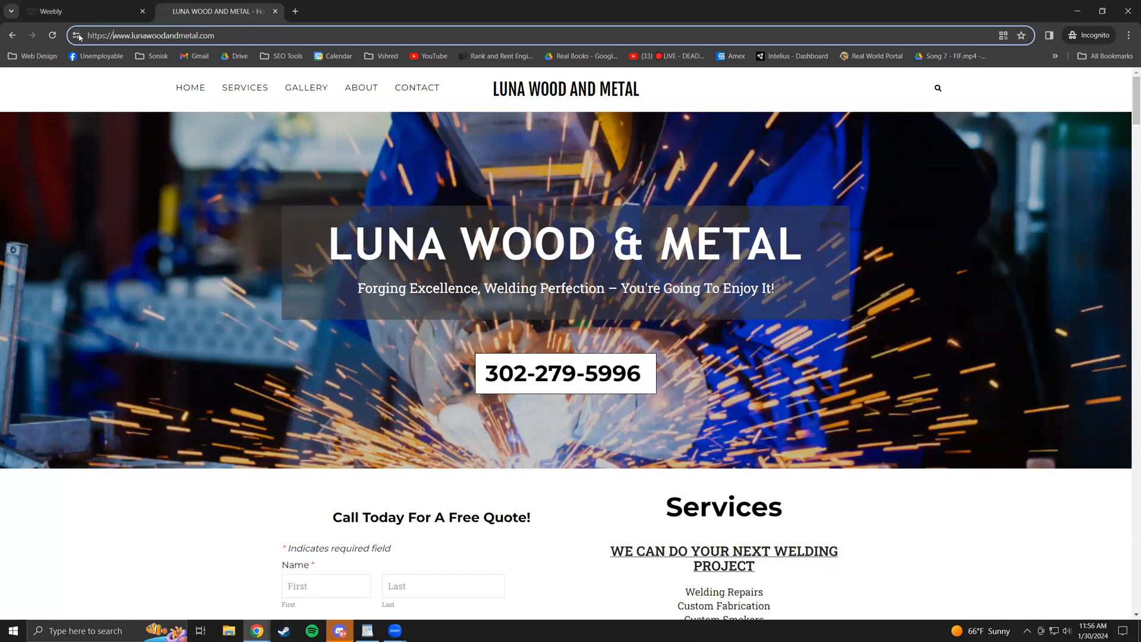
pyautogui.click(78, 35)
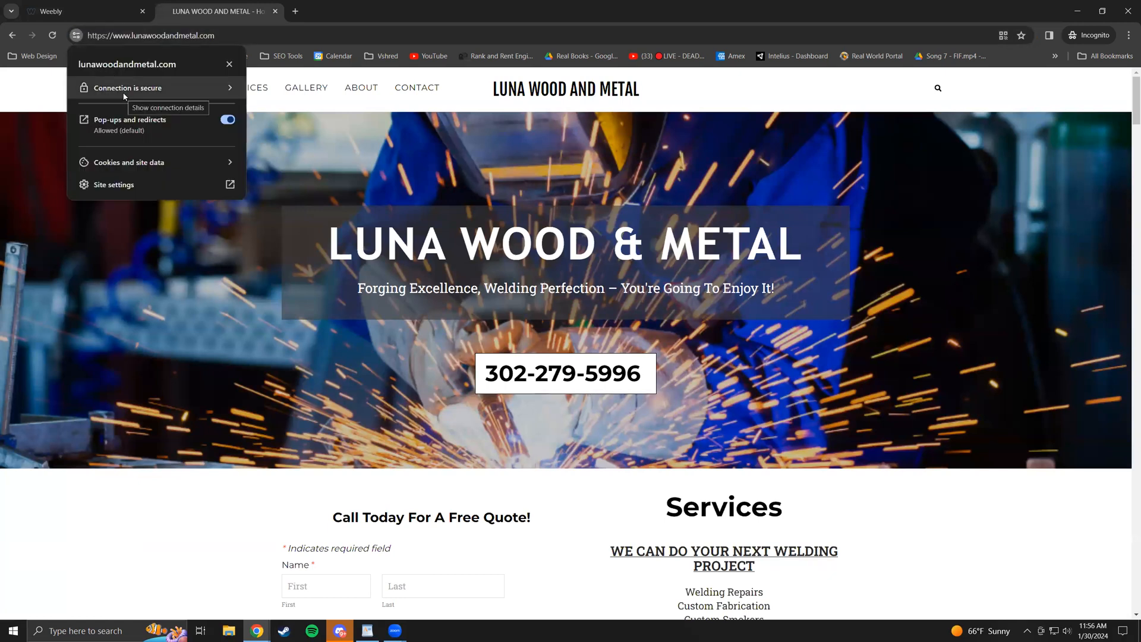
pyautogui.click(285, 37)
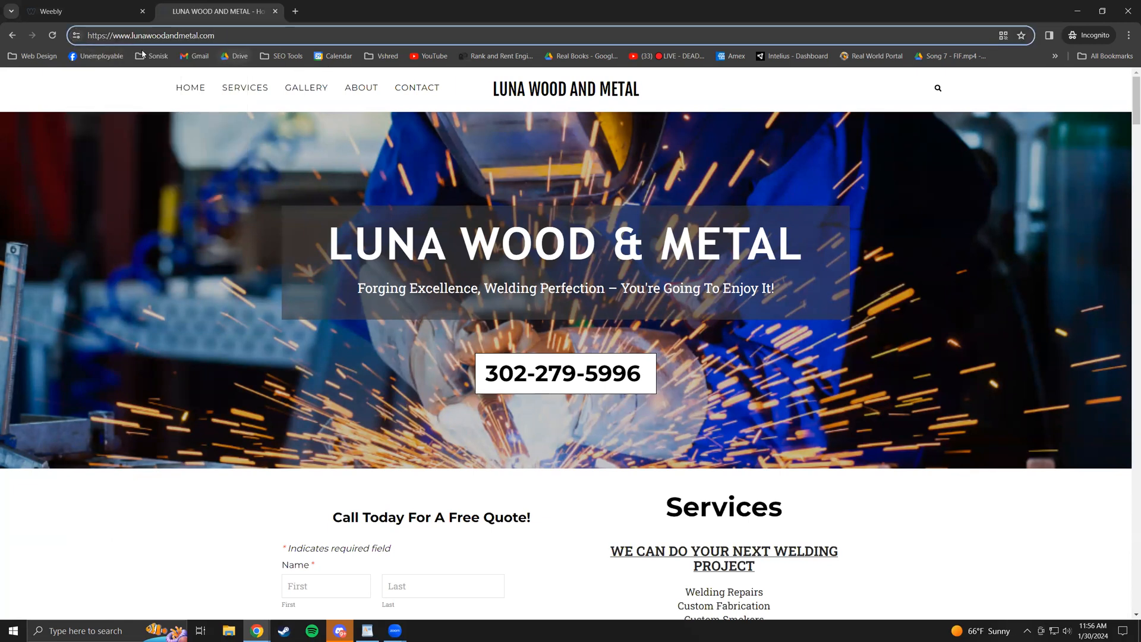
pyautogui.click(75, 36)
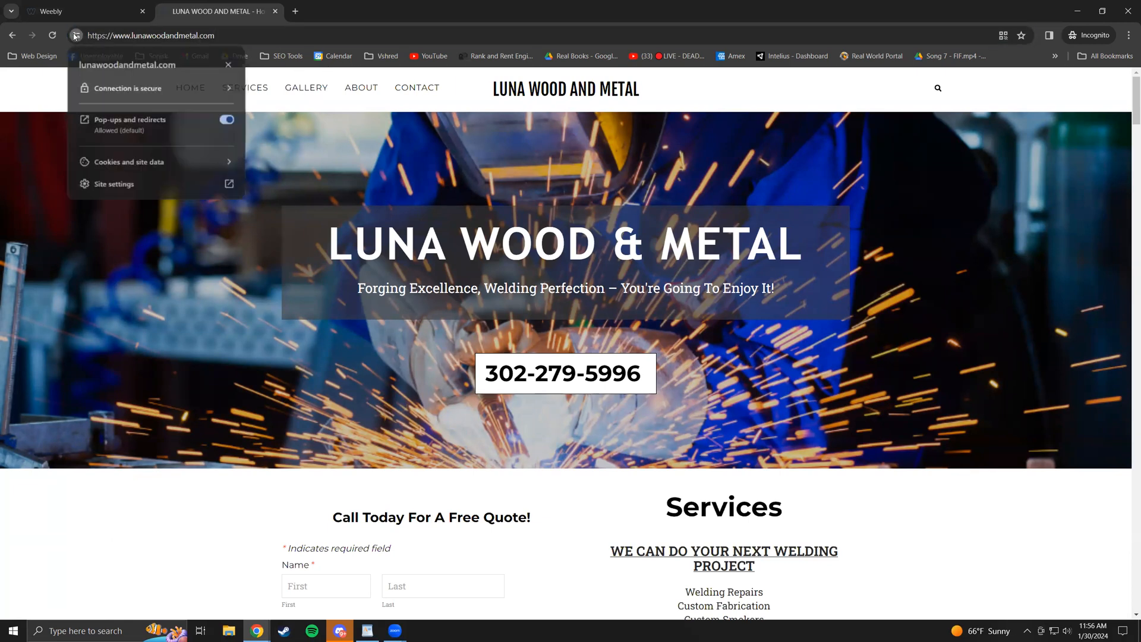
pyautogui.click(266, 37)
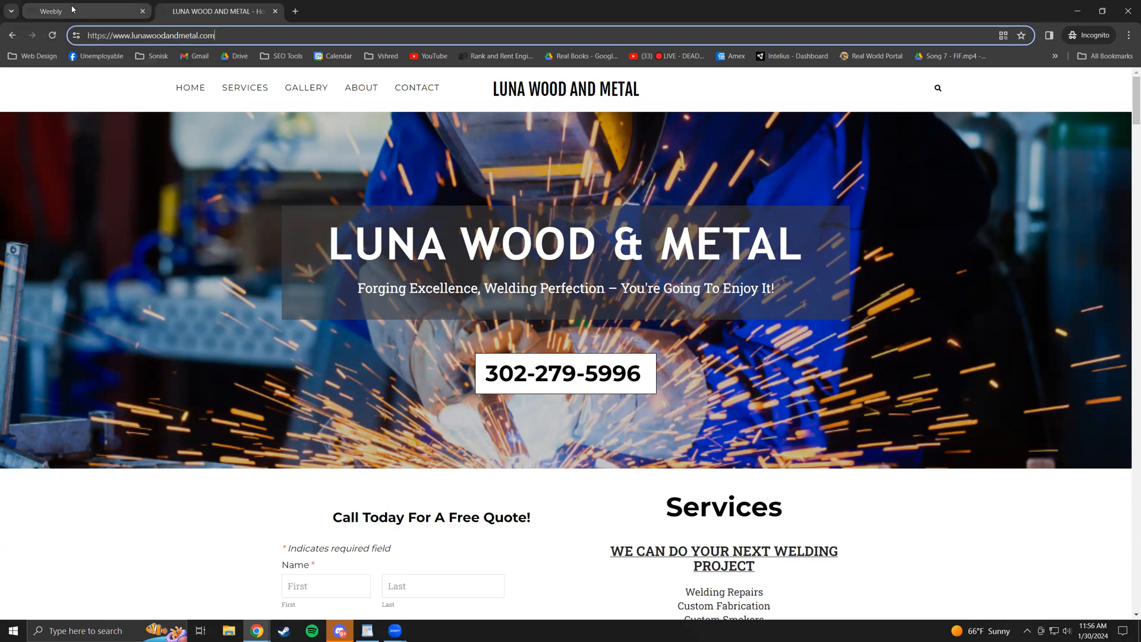
# - Back in General settings, look over the SSL Enabled status
pyautogui.click(106, 17)
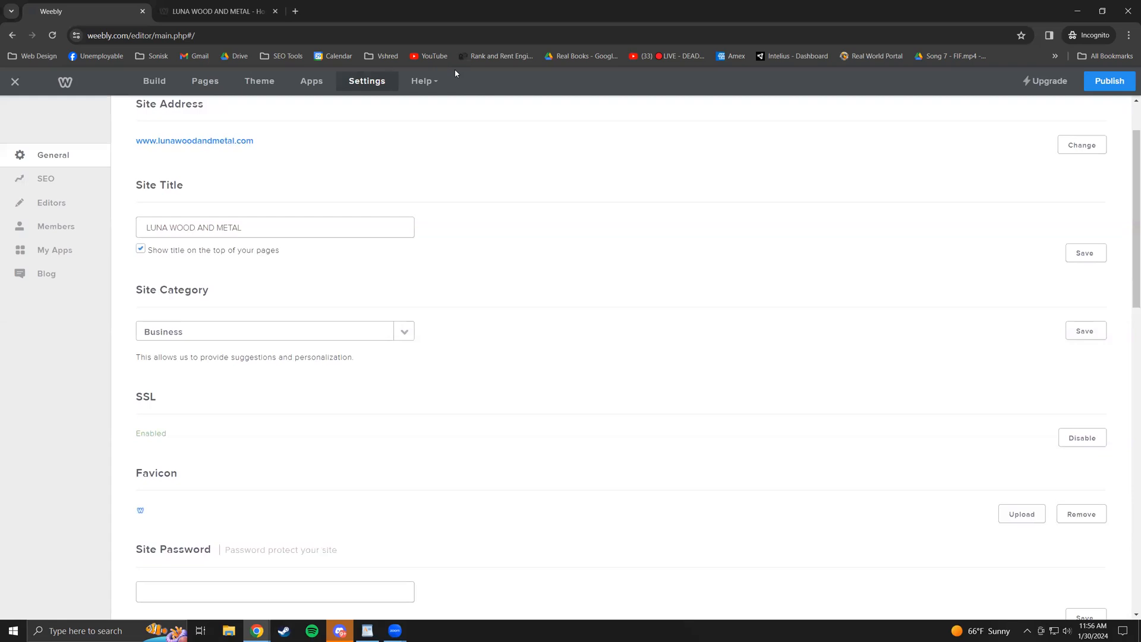
pyautogui.moveTo(160, 397); pyautogui.dragTo(139, 397)
pyautogui.scroll(-1, 319, 399)
pyautogui.moveTo(184, 366); pyautogui.dragTo(134, 356)
pyautogui.click(210, 373)
pyautogui.scroll(-1, 208, 387)
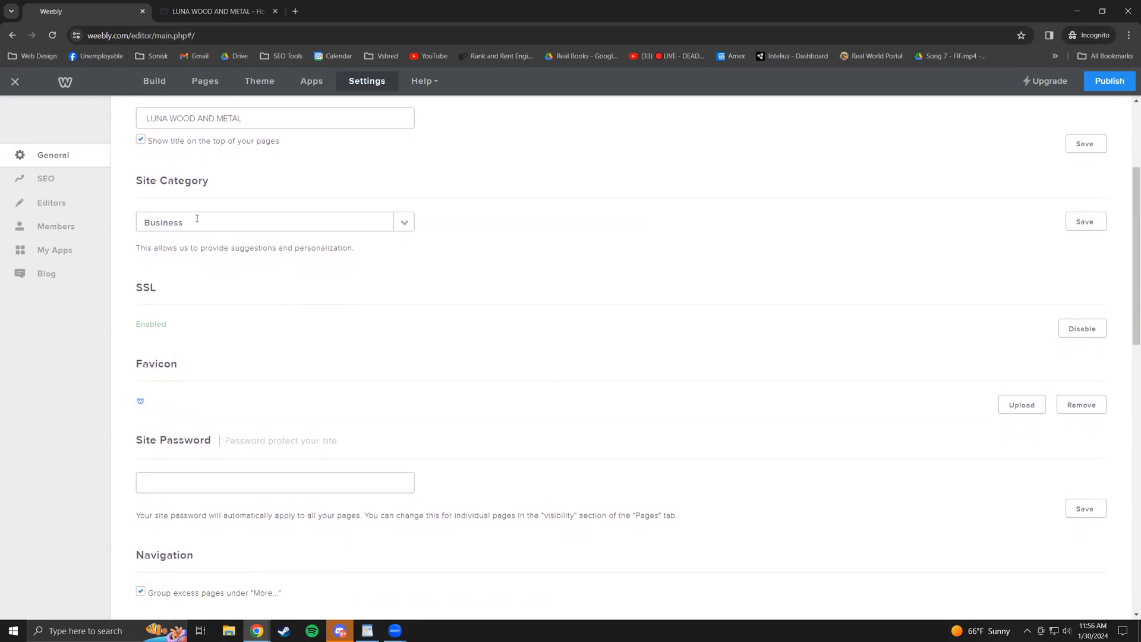
# - Glance over the live site again, then return to the Weebly settings
pyautogui.click(192, 4)
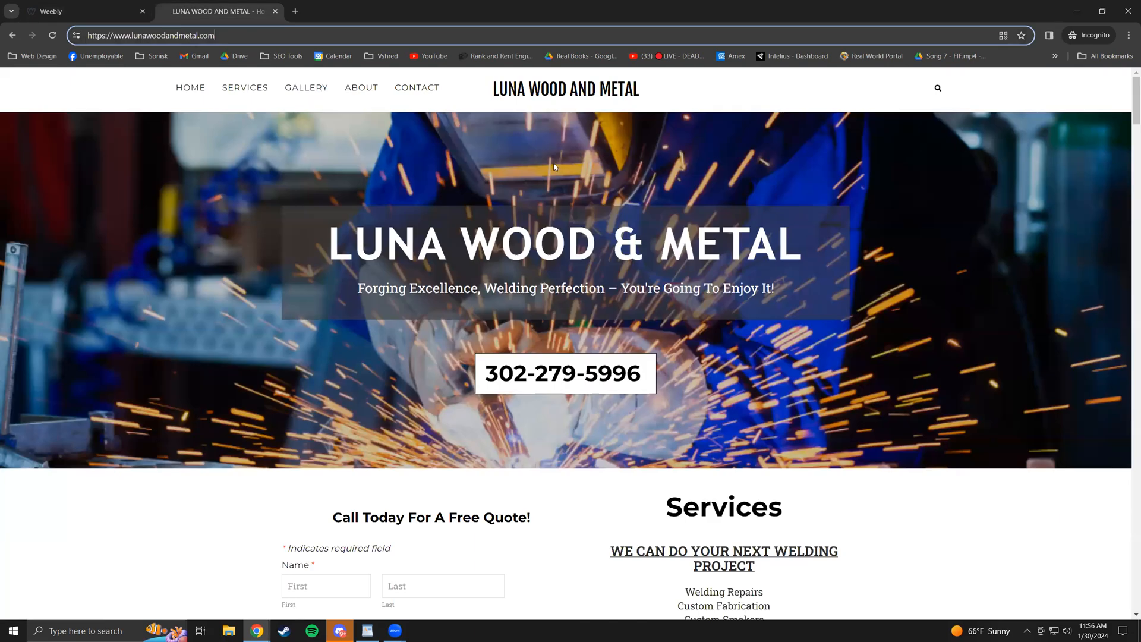
pyautogui.scroll(-5, 197, 162)
pyautogui.scroll(5, 196, 167)
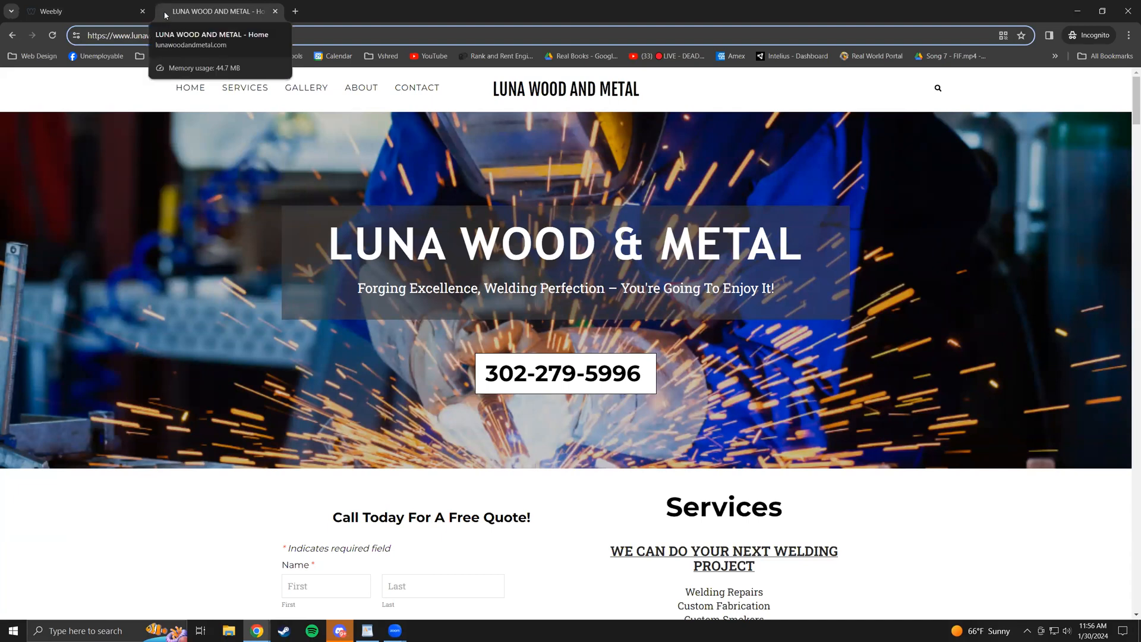
pyautogui.click(84, 11)
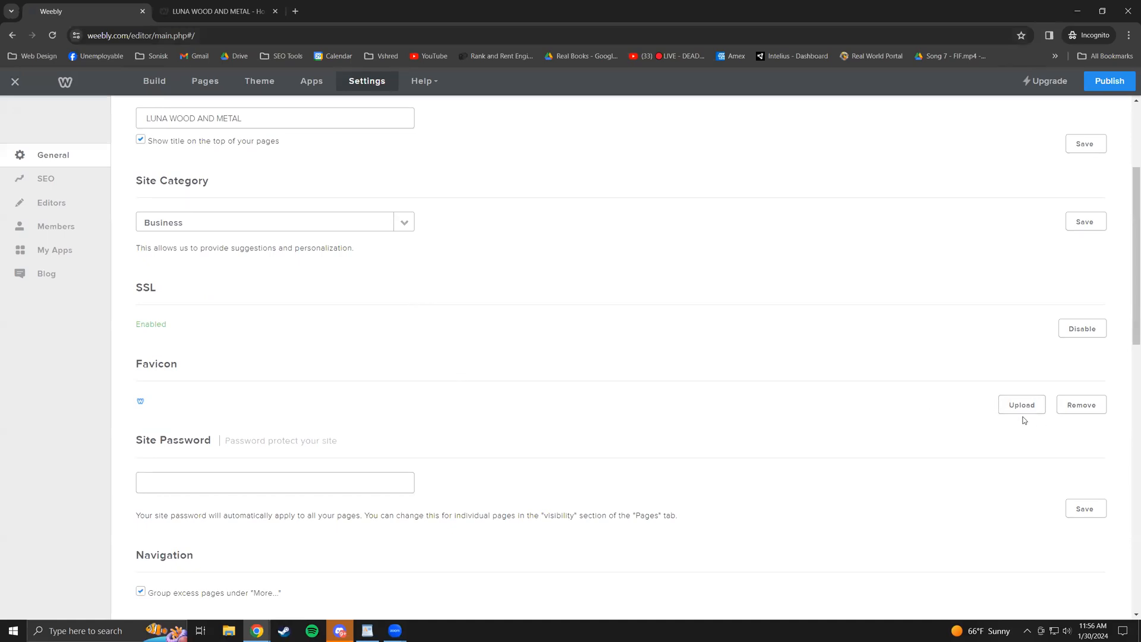
pyautogui.scroll(-1, 675, 387)
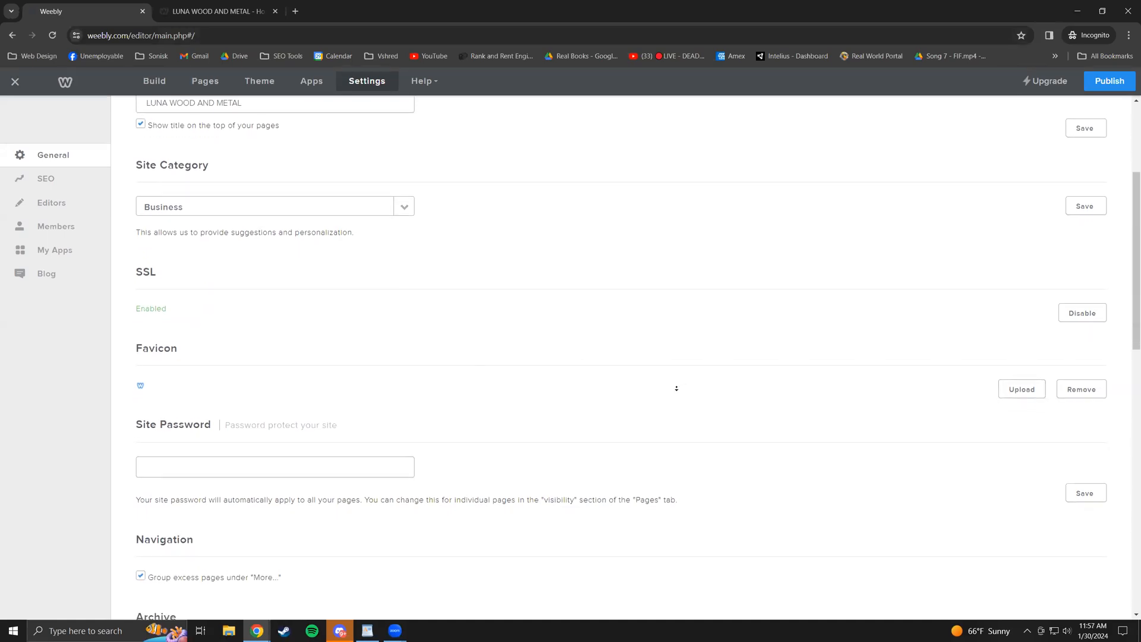
pyautogui.middleClick(705, 356)
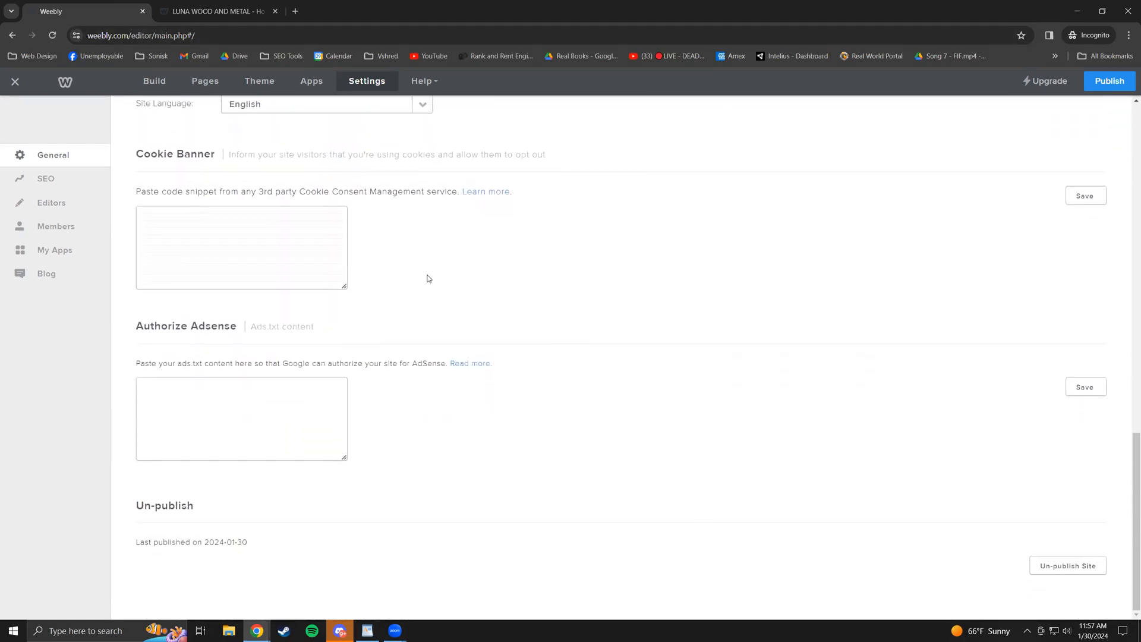
# - Open SEO settings and review the site description and meta keywords
pyautogui.click(75, 189)
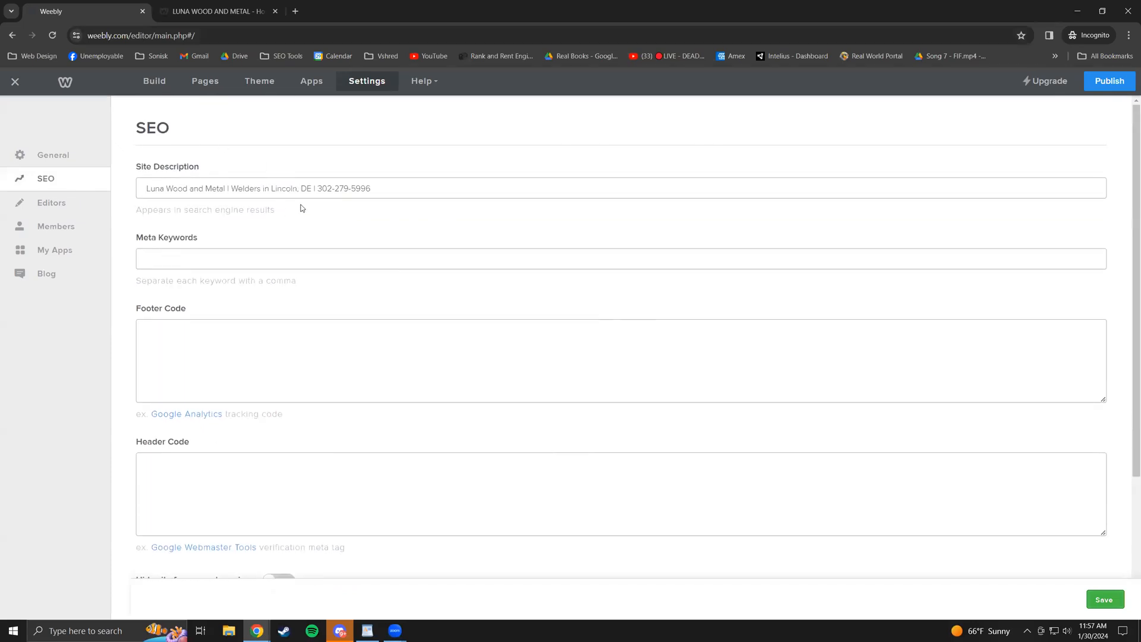
pyautogui.moveTo(166, 186); pyautogui.dragTo(292, 188)
pyautogui.click(395, 192)
pyautogui.scroll(-3, 410, 280)
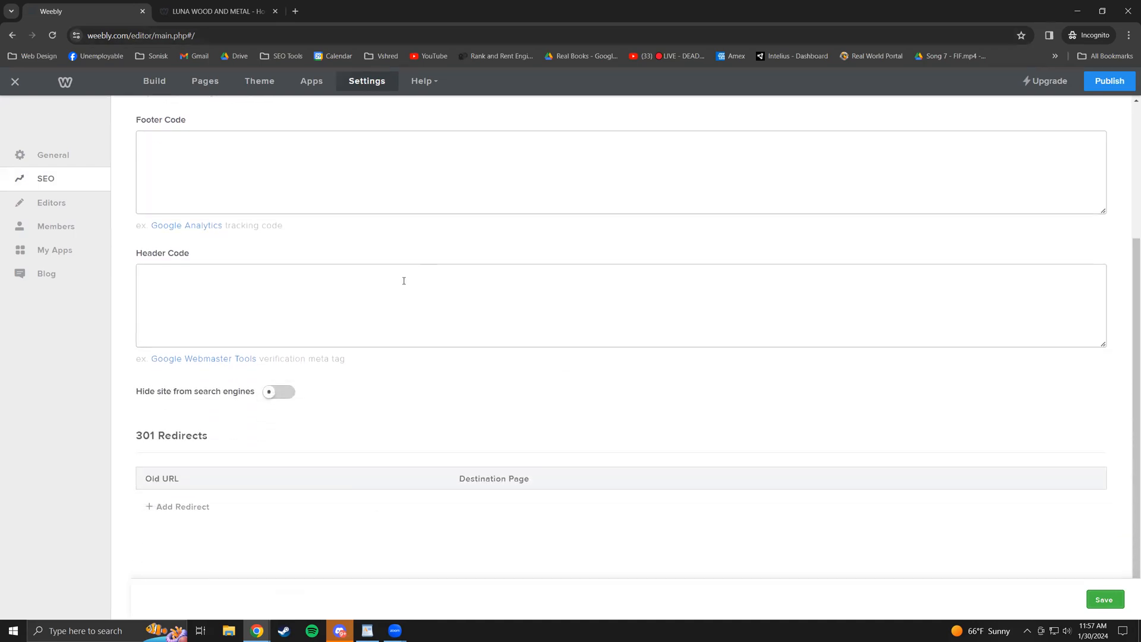
pyautogui.scroll(3, 232, 220)
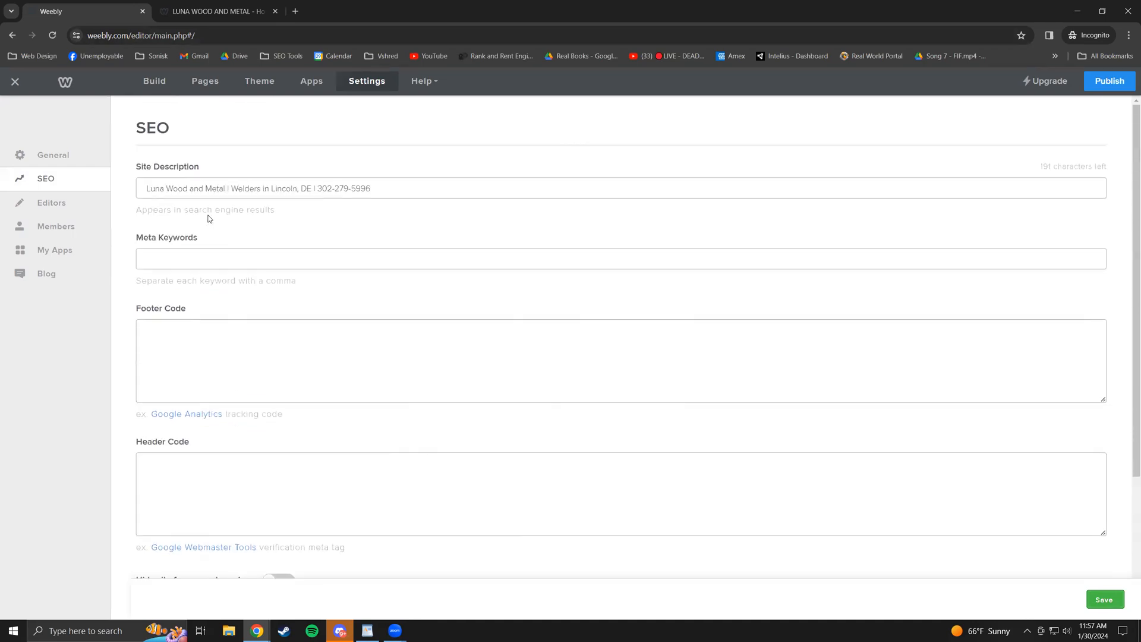
# - In Editors, add a first editor from an autofilled e-mail address as Administrator
pyautogui.click(80, 215)
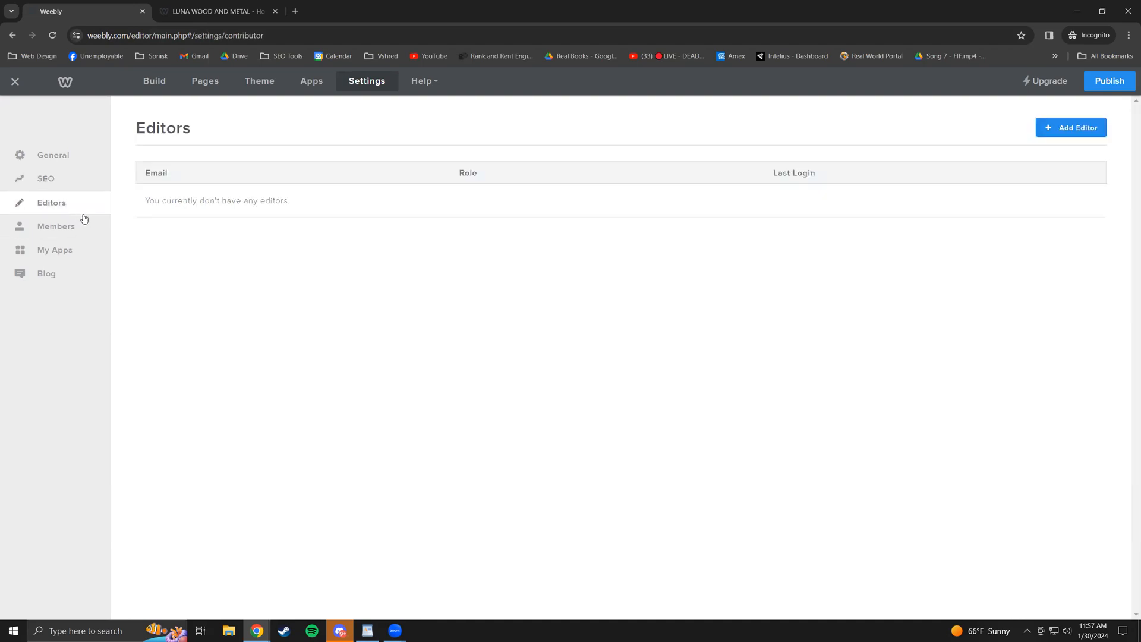
pyautogui.click(1097, 140)
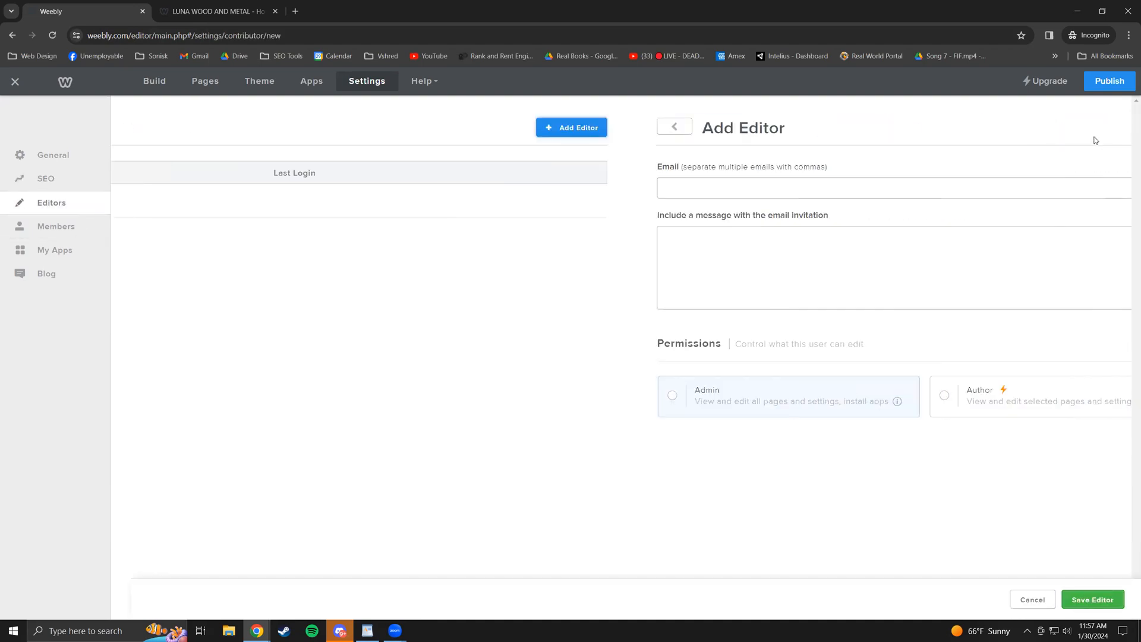
pyautogui.click(628, 179)
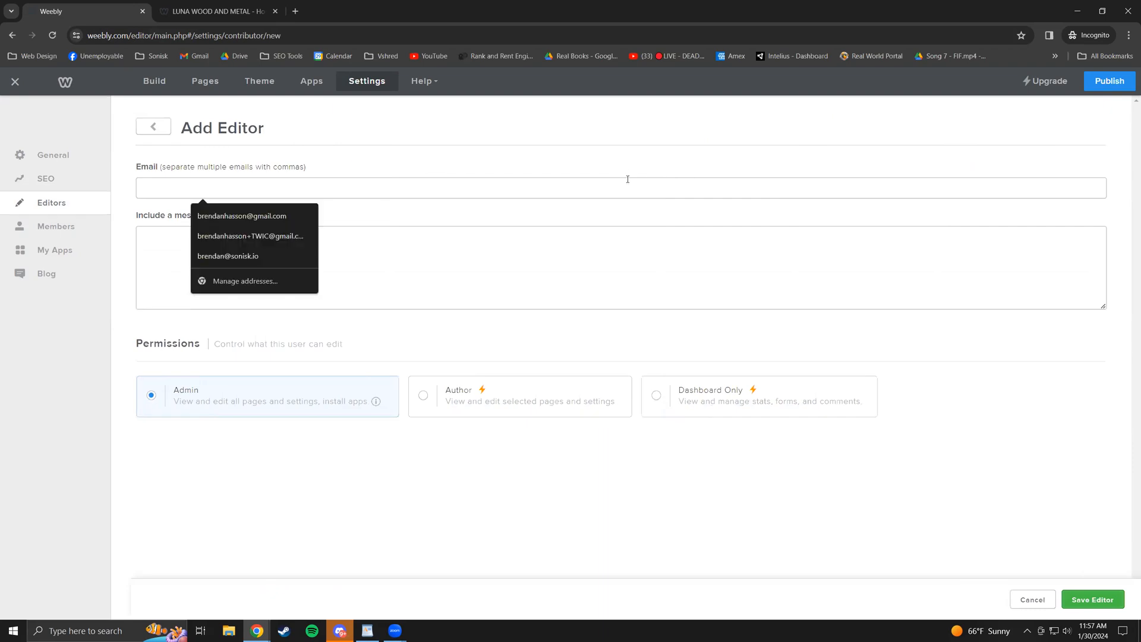
pyautogui.click(259, 216)
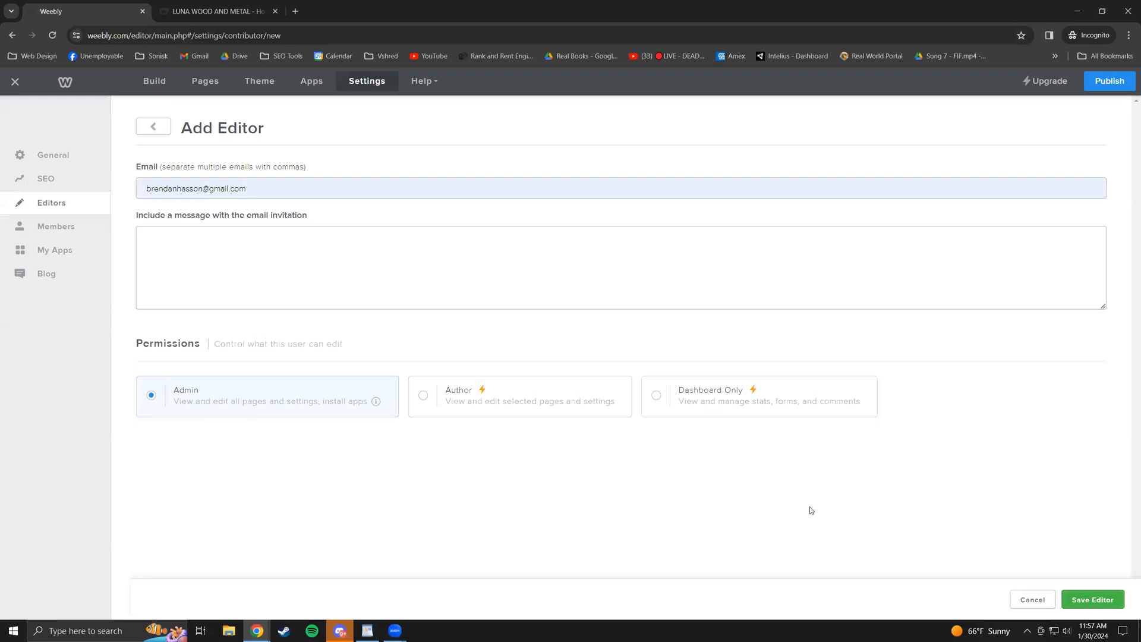
pyautogui.click(1082, 598)
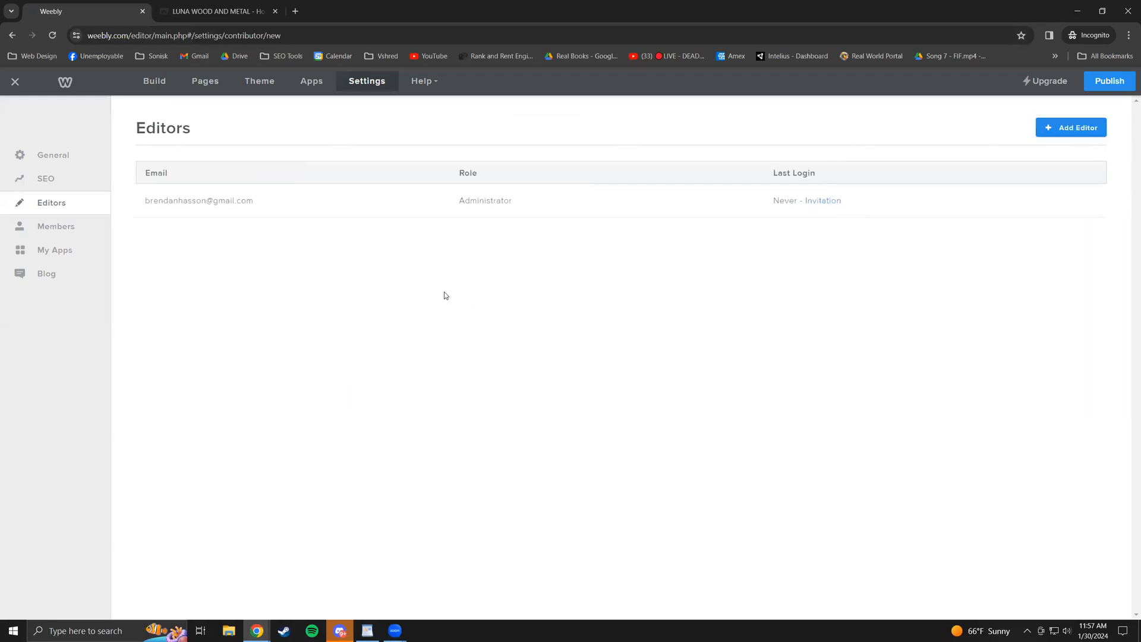
# - Add a second Administrator editor using another autofilled e-mail address
pyautogui.click(1067, 127)
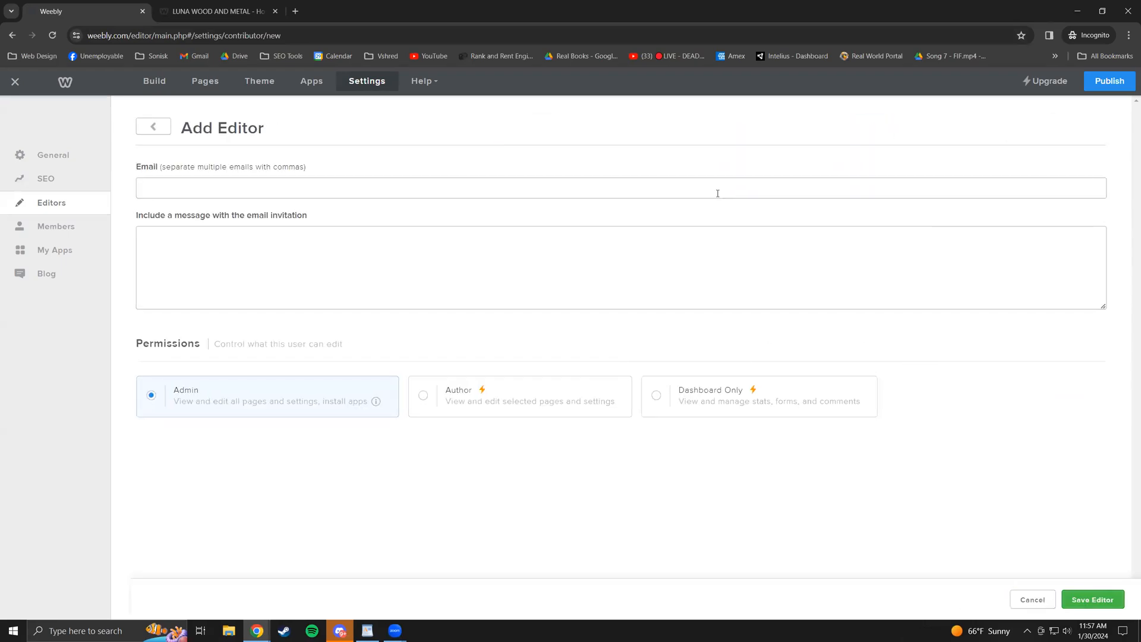
pyautogui.click(716, 189)
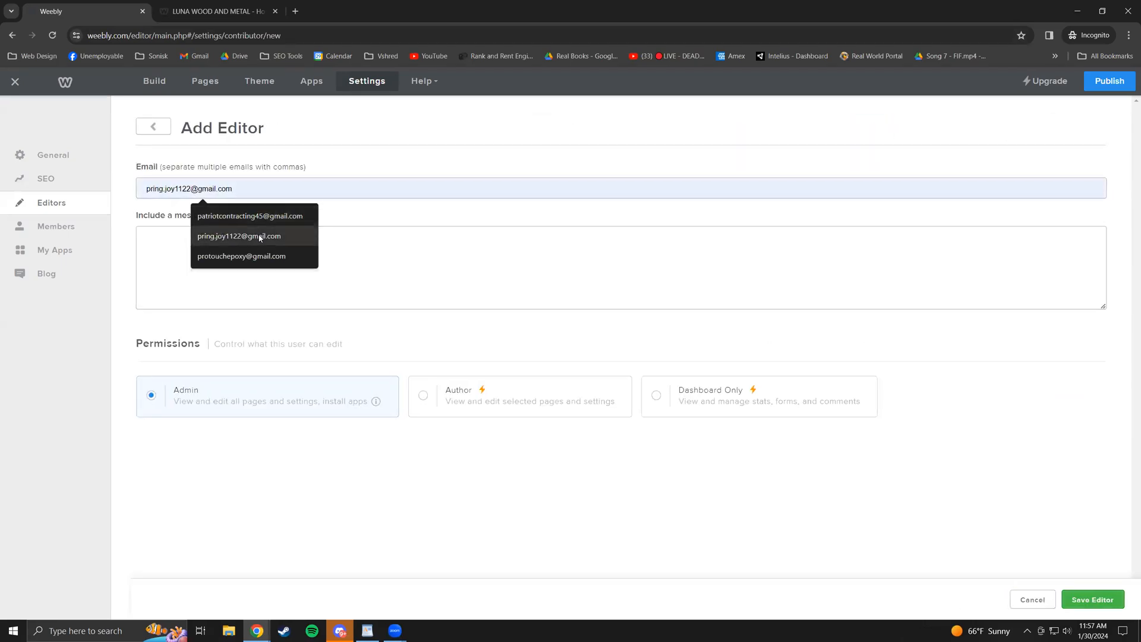
pyautogui.click(252, 236)
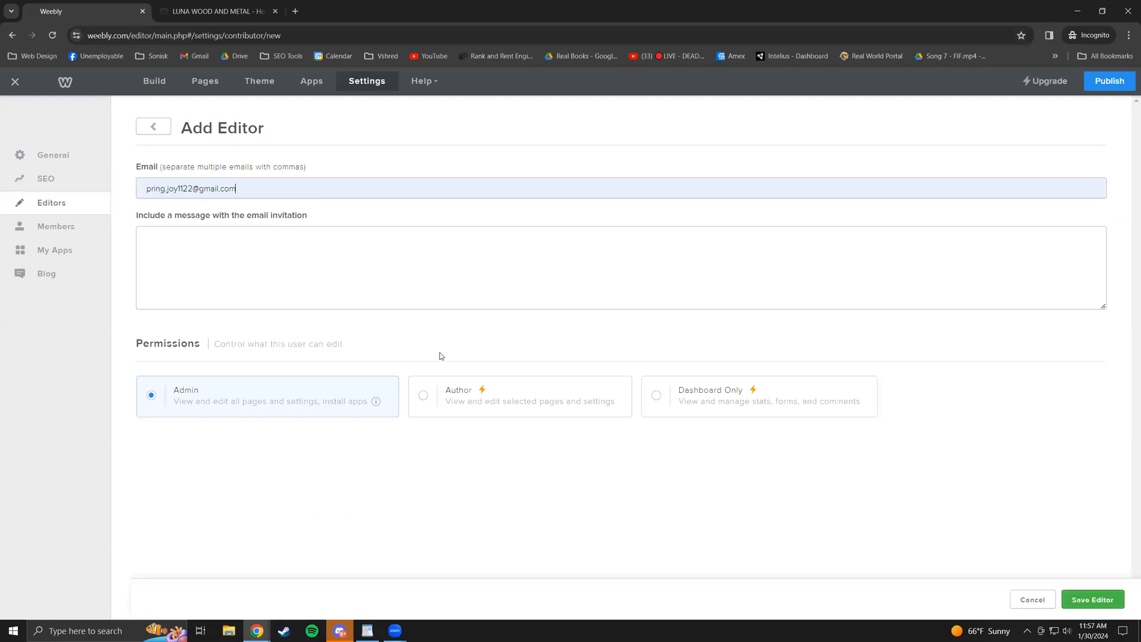
pyautogui.click(1091, 600)
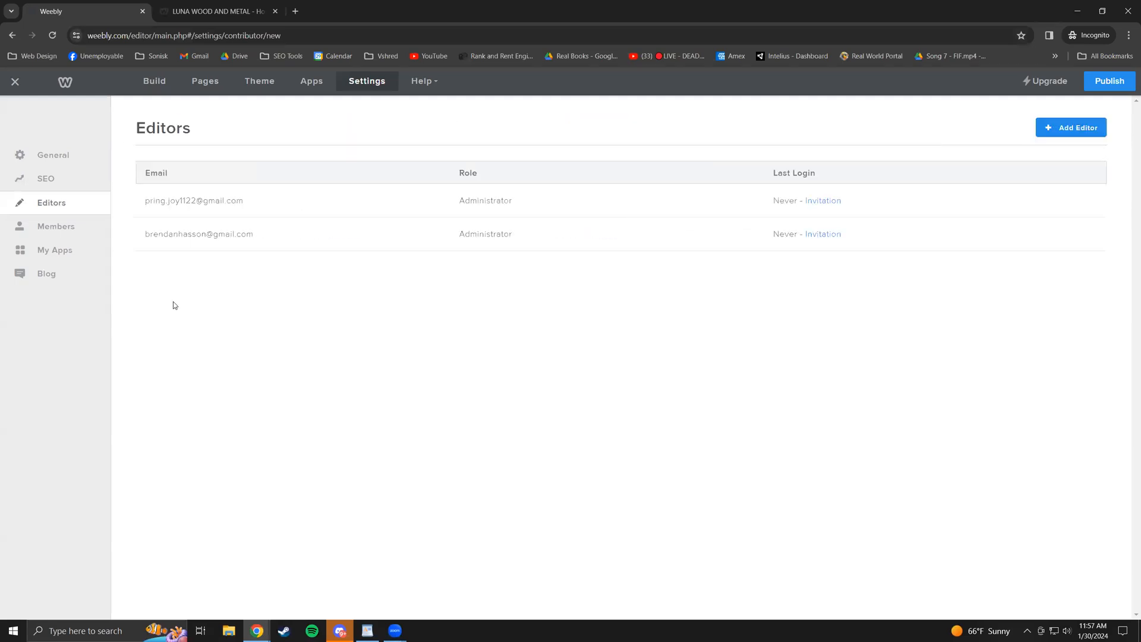
# - Look over the three installed apps and the Help menu, then return to General settings
pyautogui.click(69, 246)
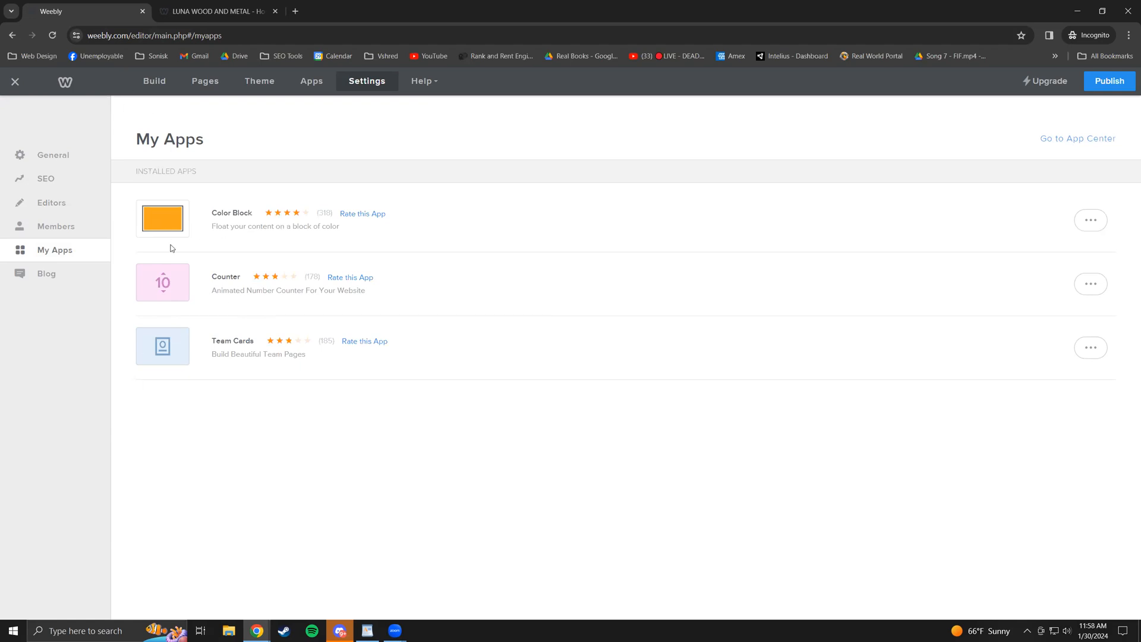
pyautogui.click(433, 83)
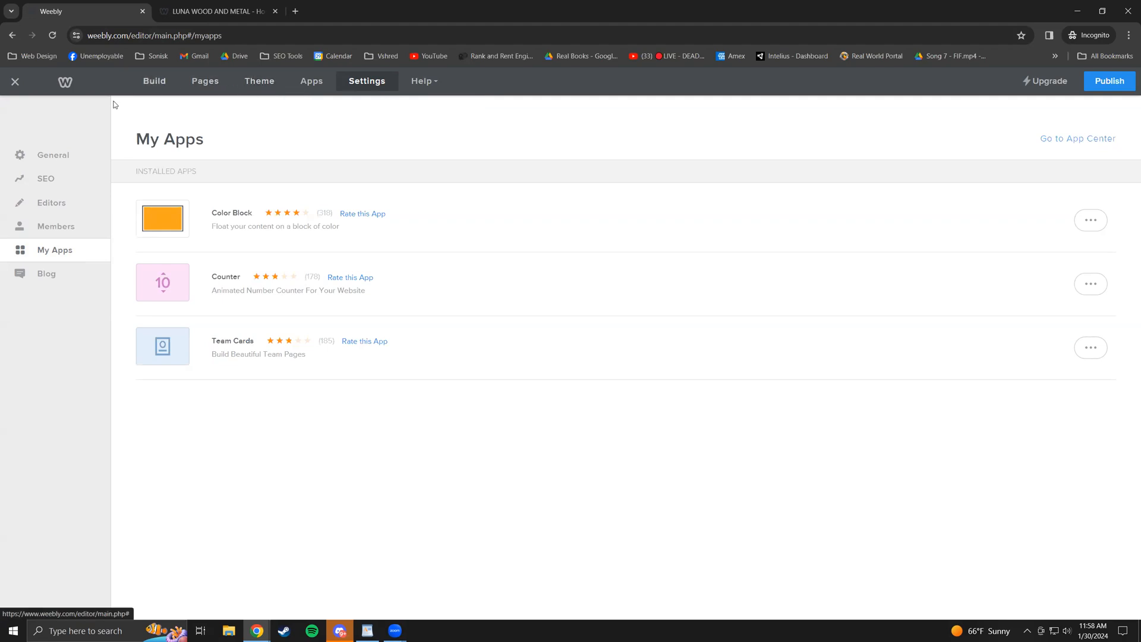
pyautogui.click(62, 156)
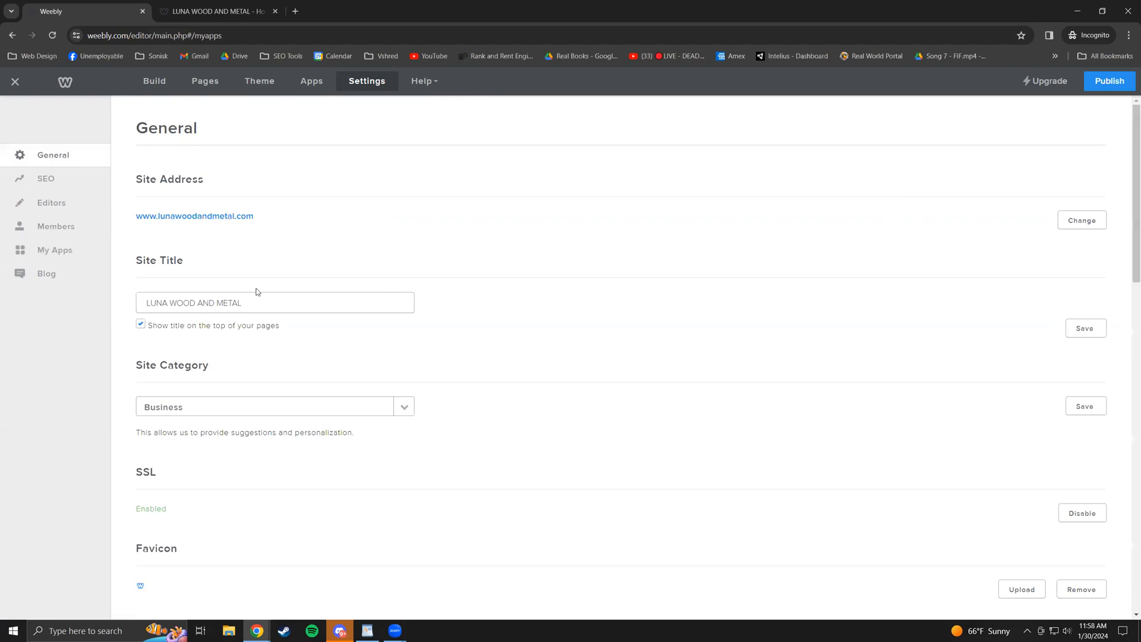
pyautogui.scroll(-1, 555, 305)
pyautogui.scroll(-1, 830, 316)
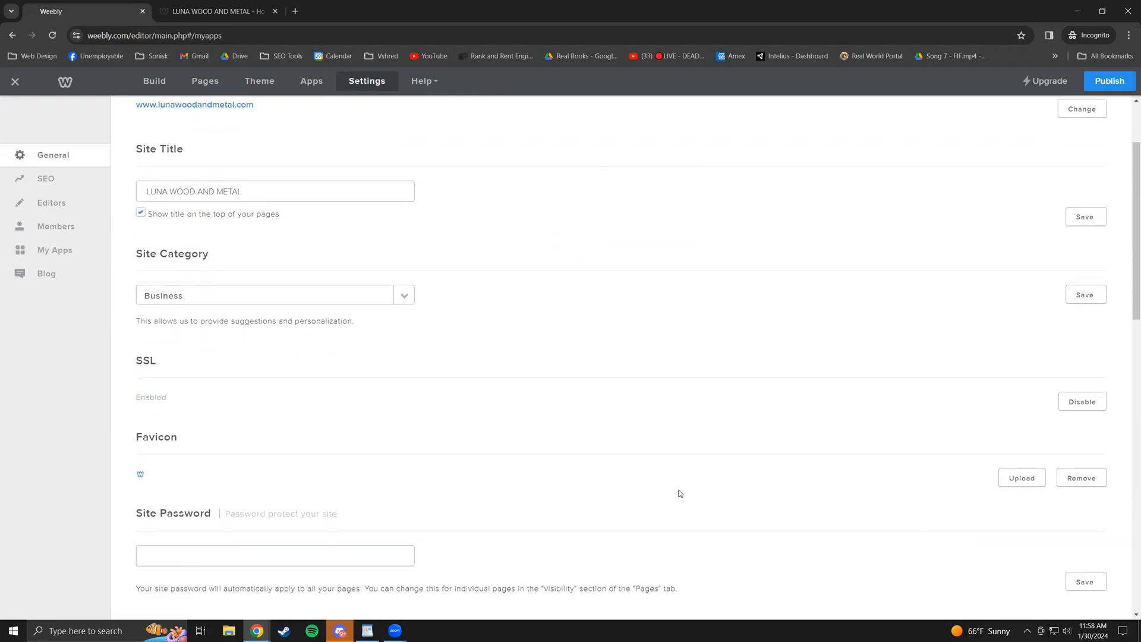
pyautogui.scroll(2, 624, 260)
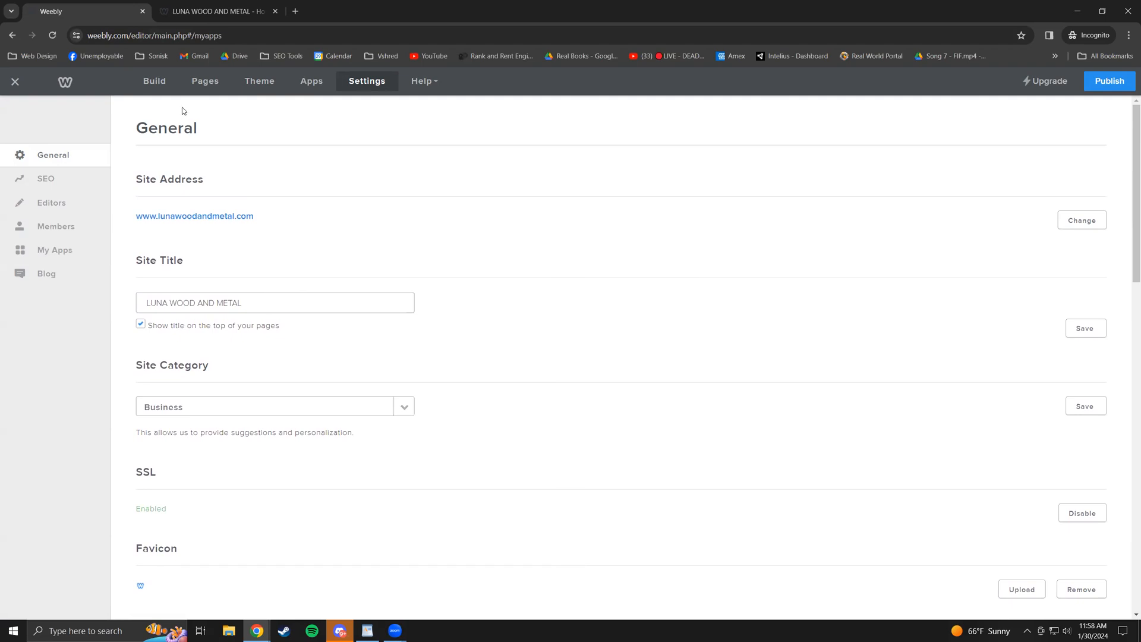
pyautogui.click(145, 84)
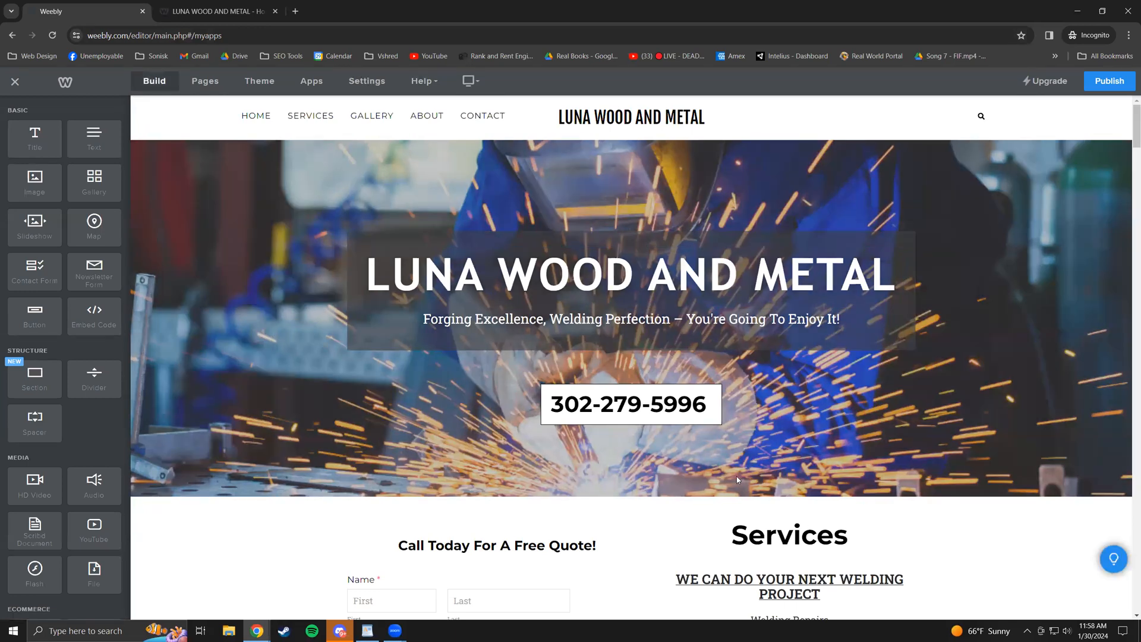
pyautogui.scroll(-8, 178, 410)
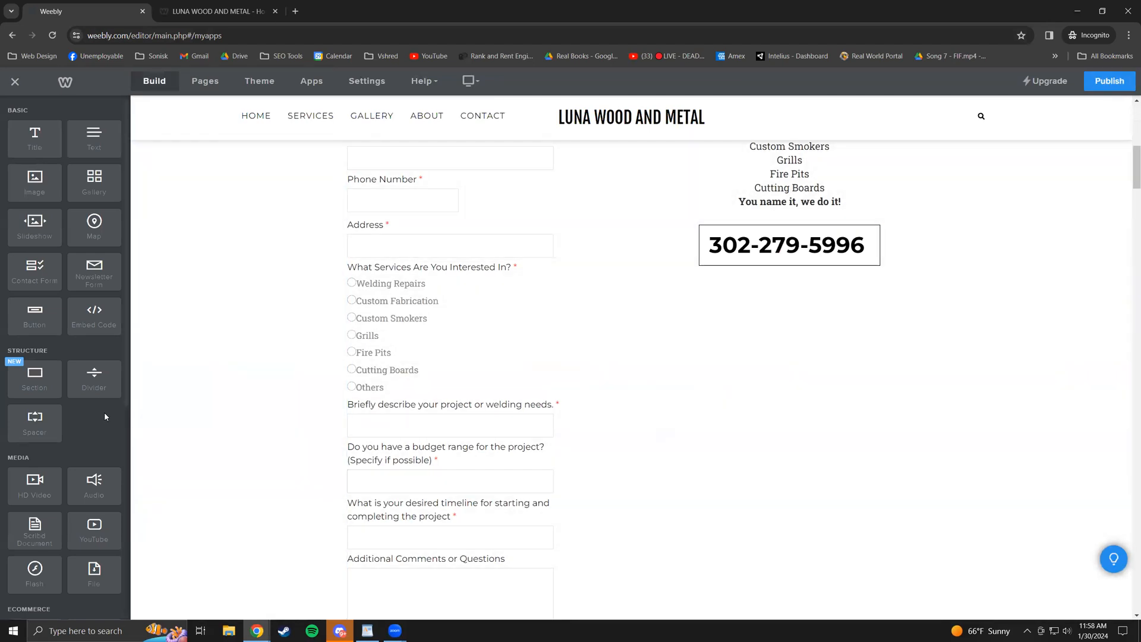
pyautogui.scroll(-6, 105, 412)
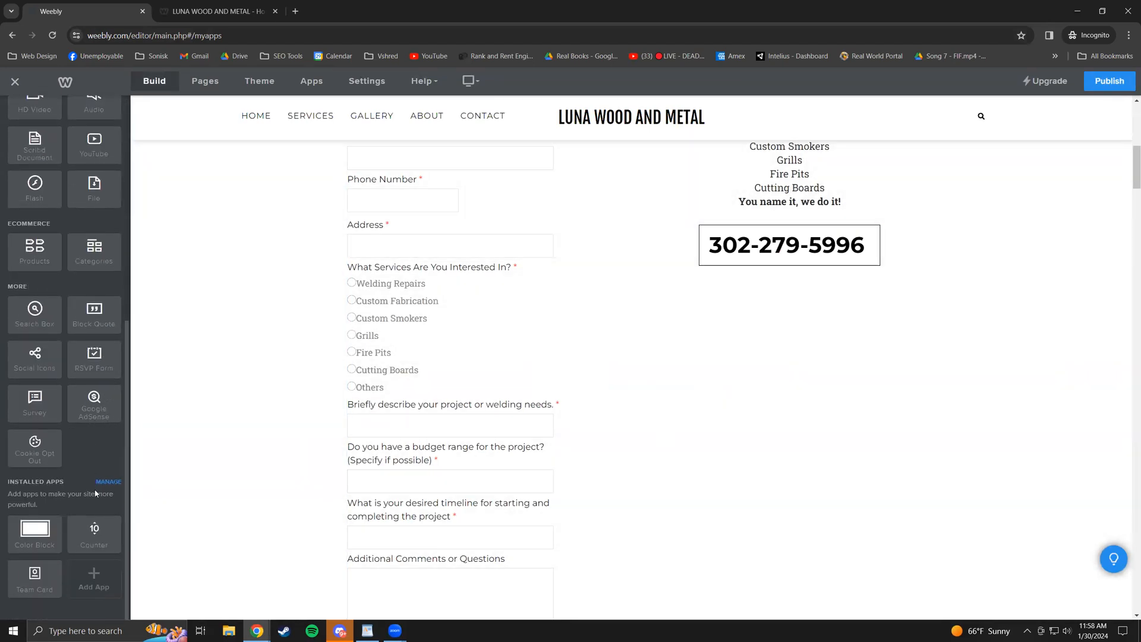
pyautogui.scroll(2, 89, 452)
pyautogui.scroll(-2, 79, 483)
# - Go from Installed Apps to the App Center and browse Made by Weebly apps like Simple Table, Accordion, FAQ
pyautogui.click(100, 484)
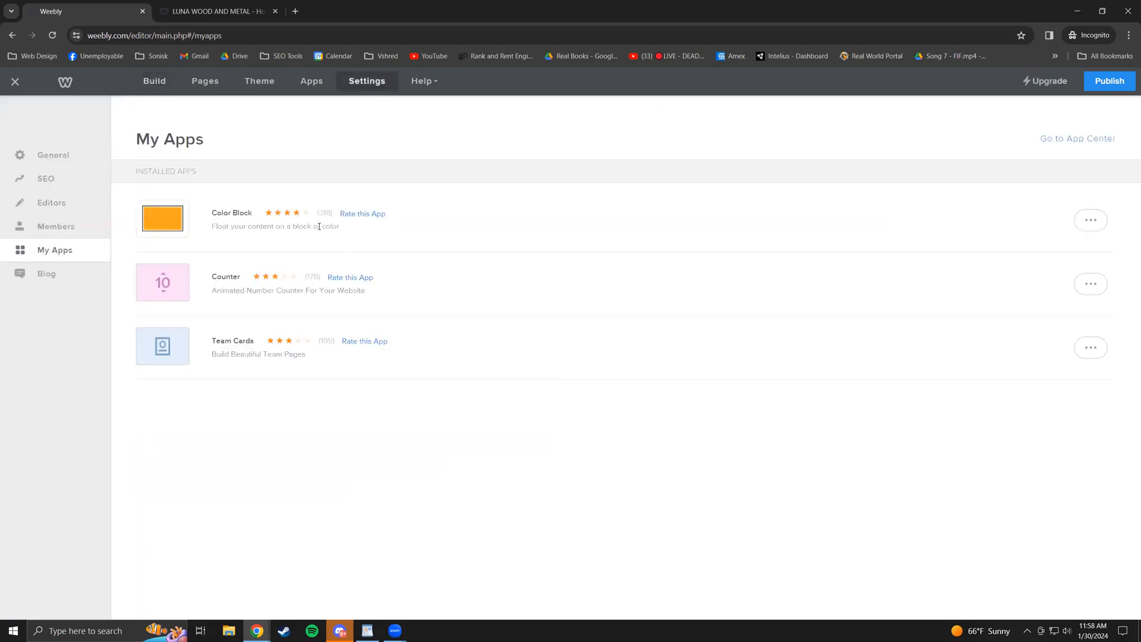
pyautogui.click(1076, 142)
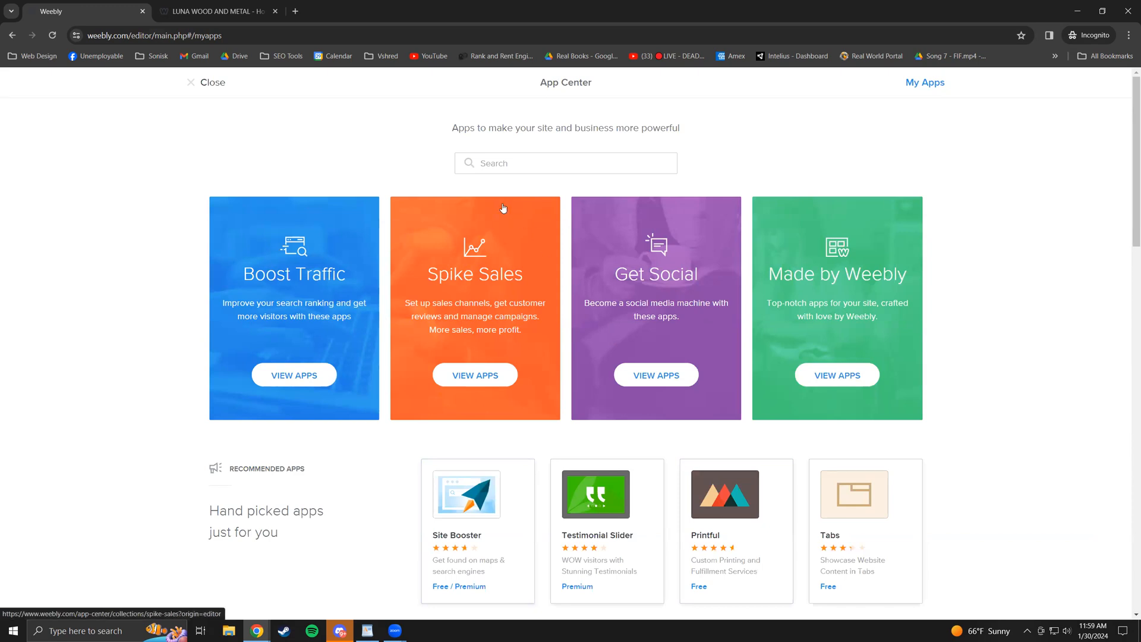
pyautogui.click(529, 169)
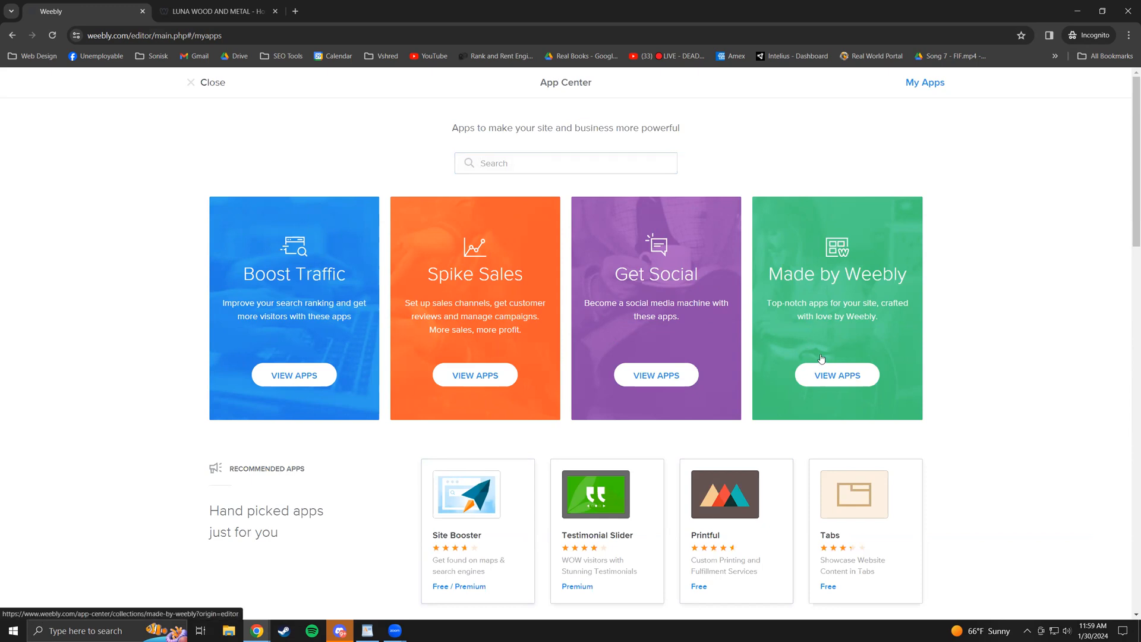
pyautogui.click(823, 380)
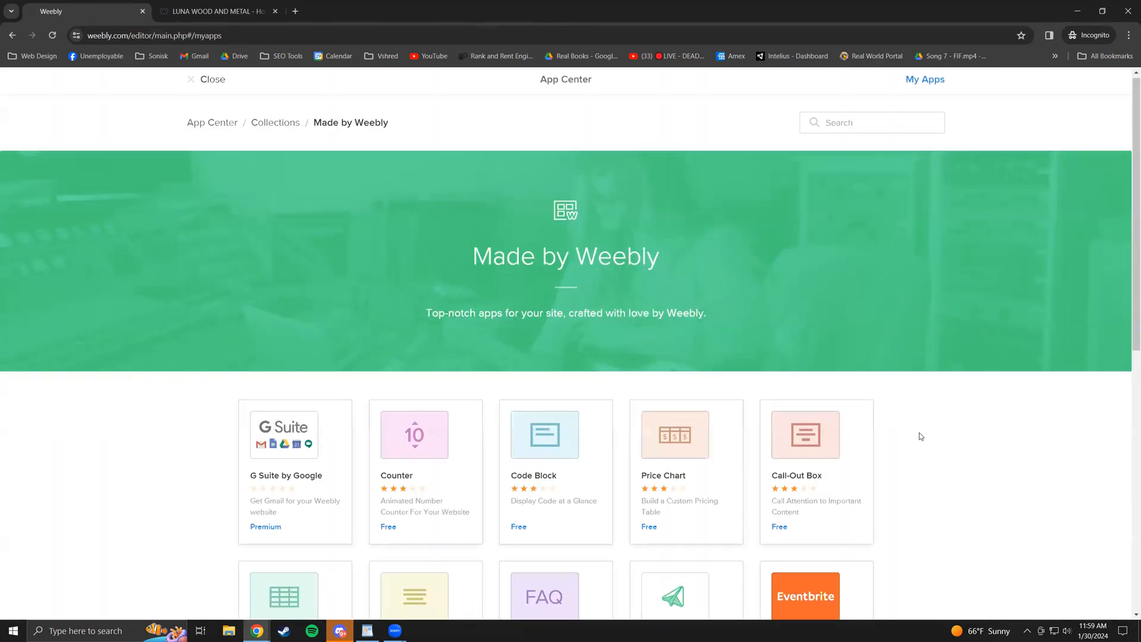
pyautogui.scroll(-4, 921, 437)
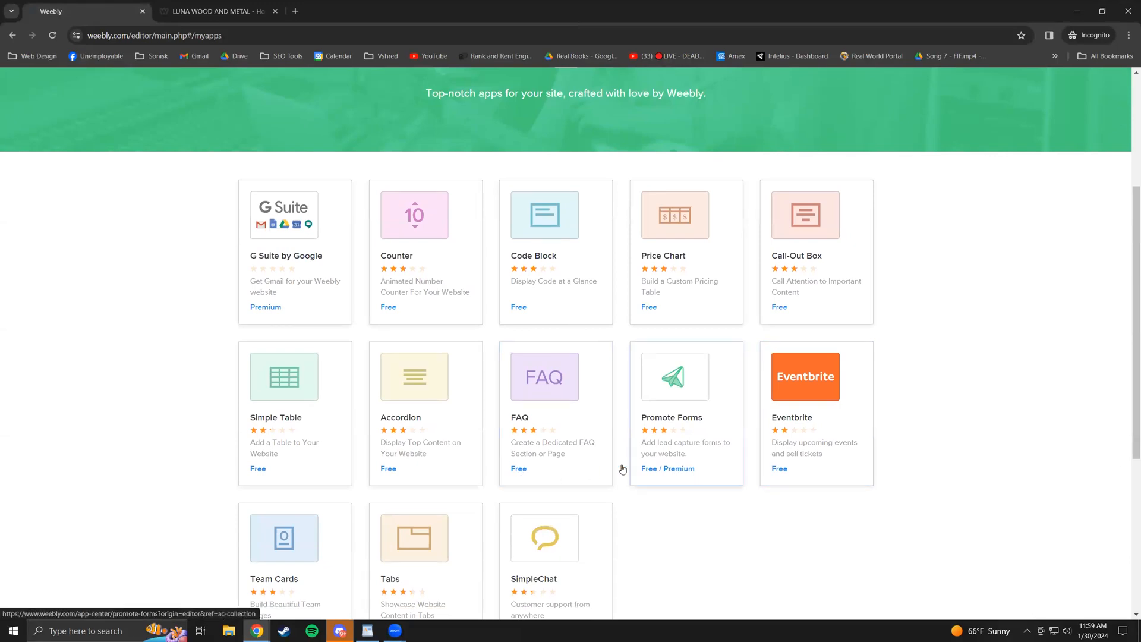
pyautogui.scroll(-2, 282, 395)
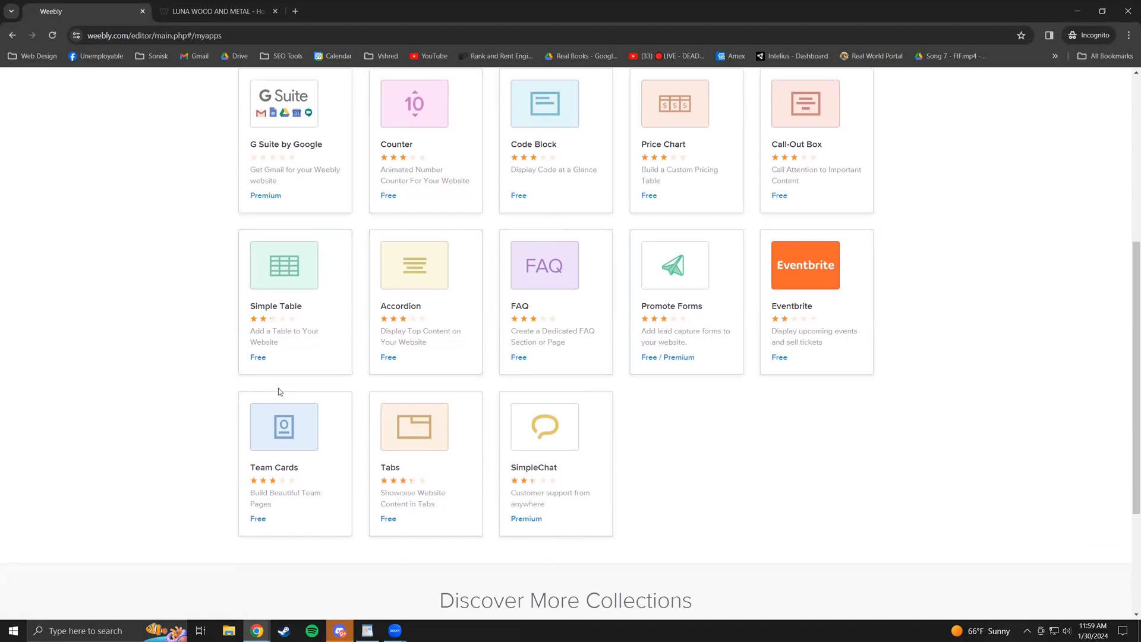
pyautogui.scroll(4, 315, 454)
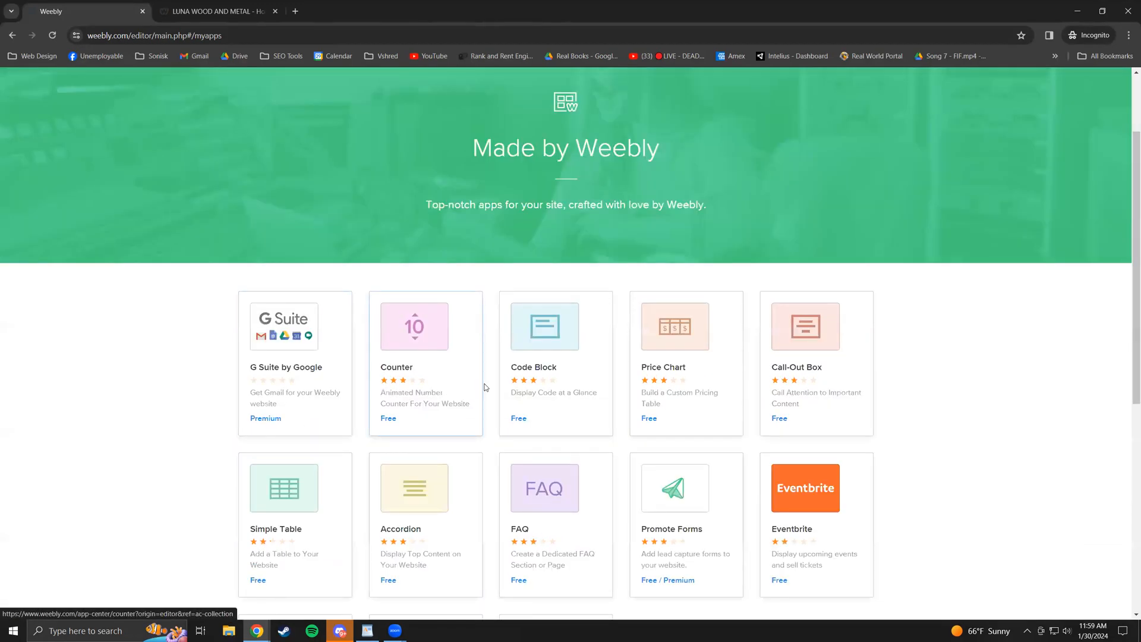
pyautogui.scroll(-2, 319, 358)
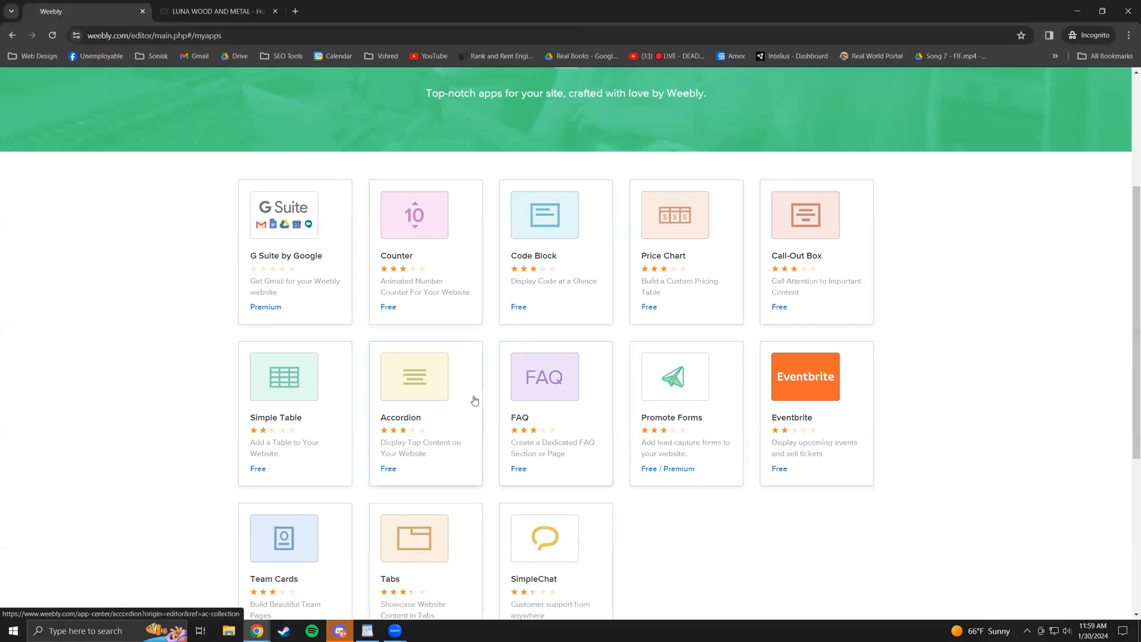
# - Review the FAQ app's pricing and its 126 ratings
pyautogui.click(540, 438)
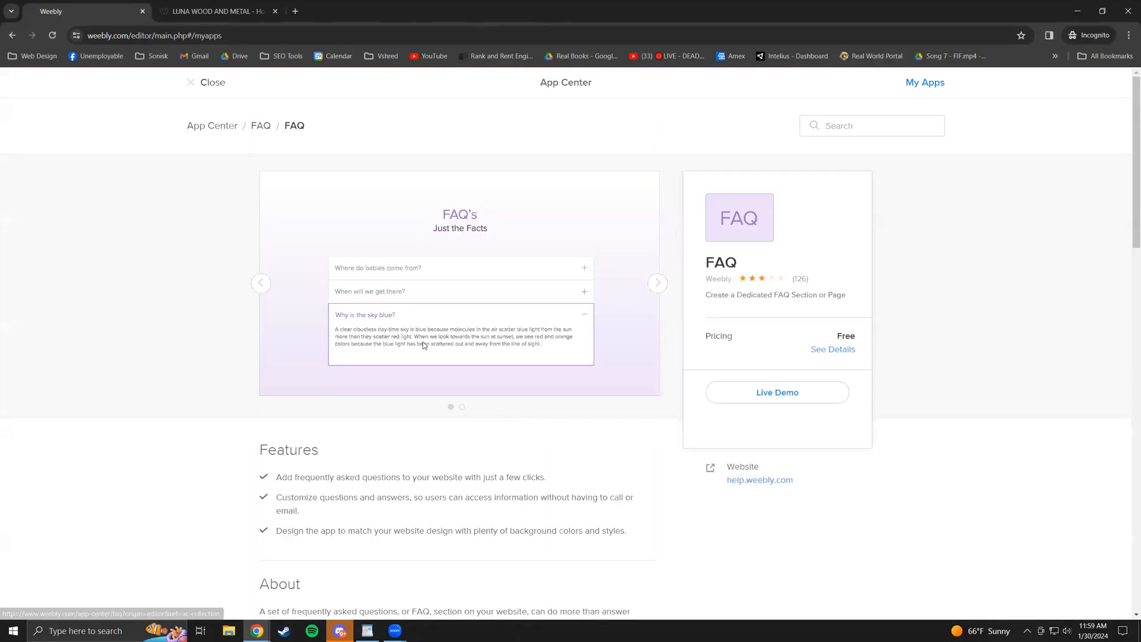
pyautogui.click(829, 351)
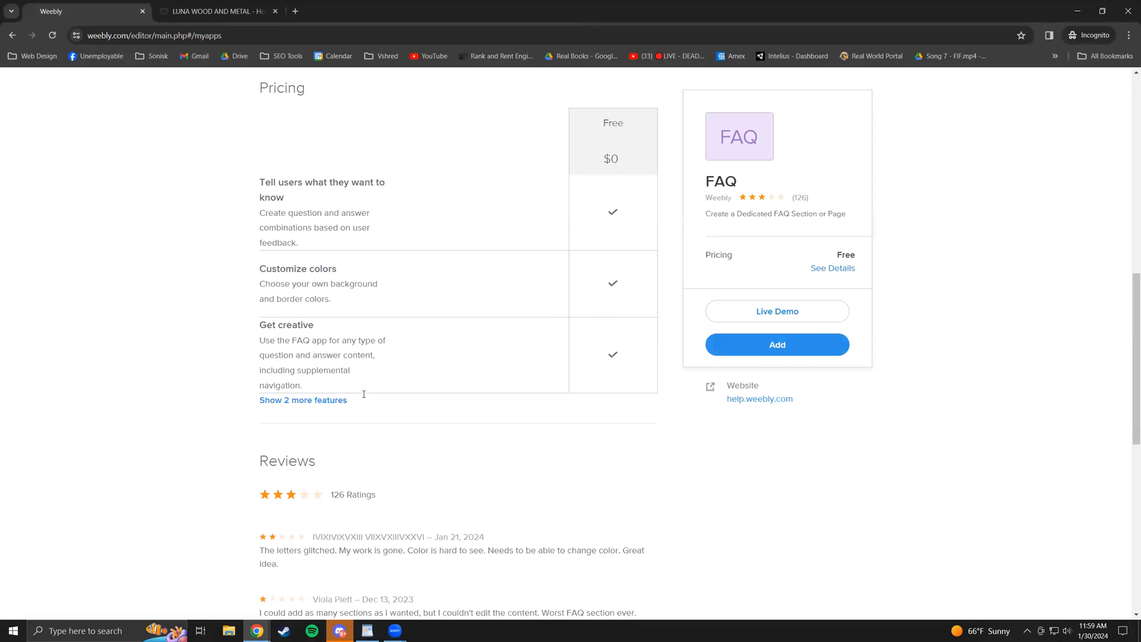
pyautogui.scroll(10, 446, 370)
pyautogui.scroll(-10, 629, 340)
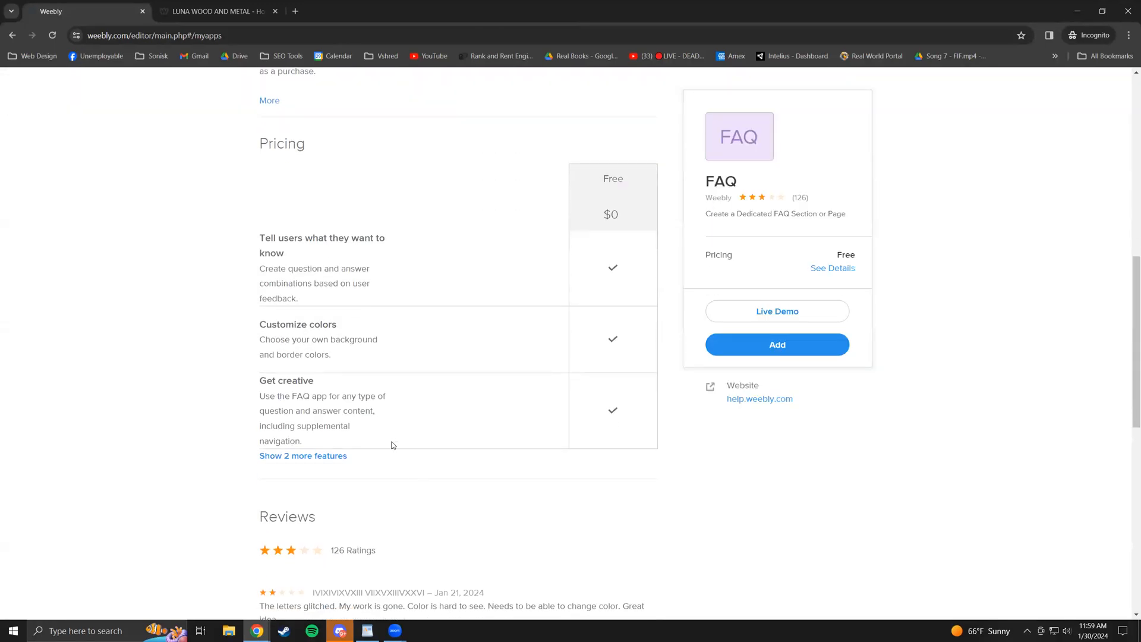
pyautogui.scroll(-3, 380, 425)
pyautogui.scroll(-6, 358, 403)
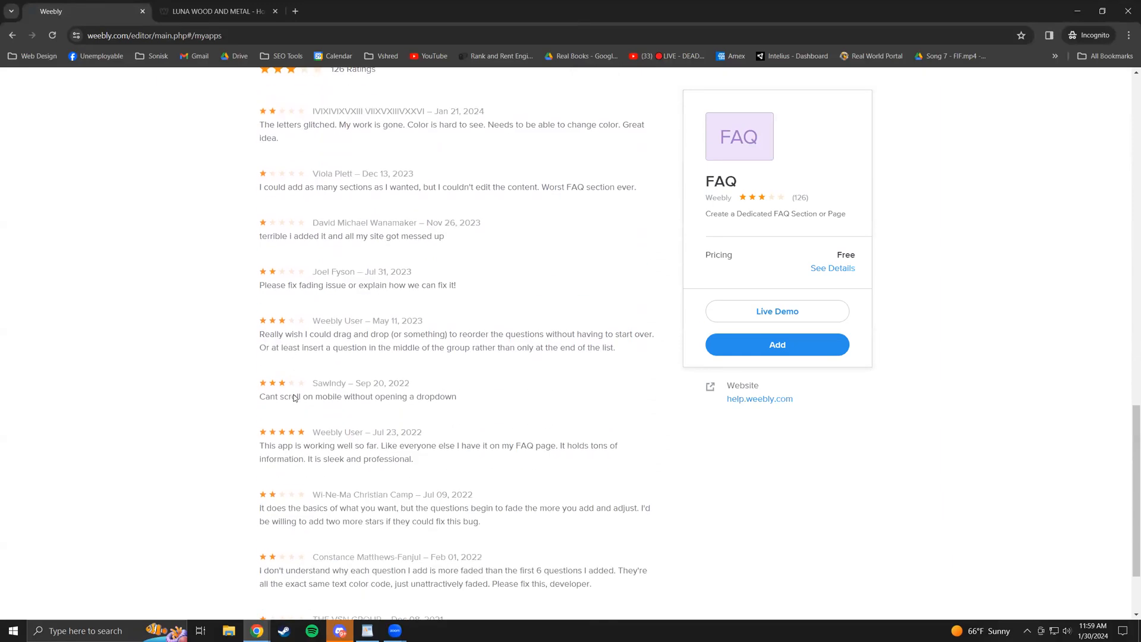
pyautogui.scroll(5, 334, 402)
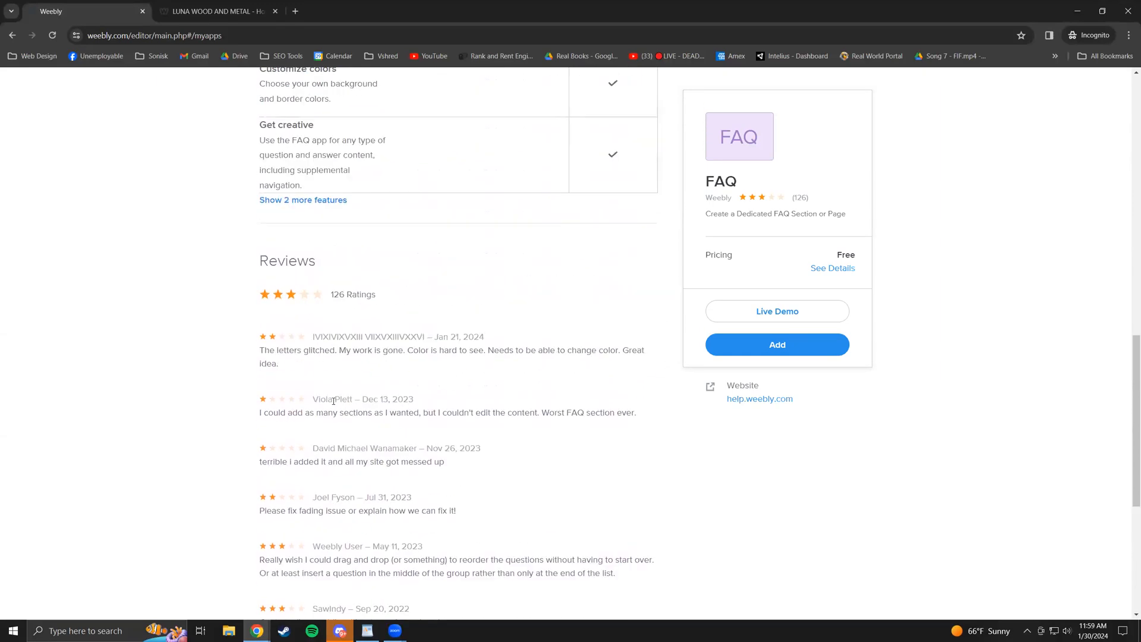
pyautogui.rightClick(521, 412)
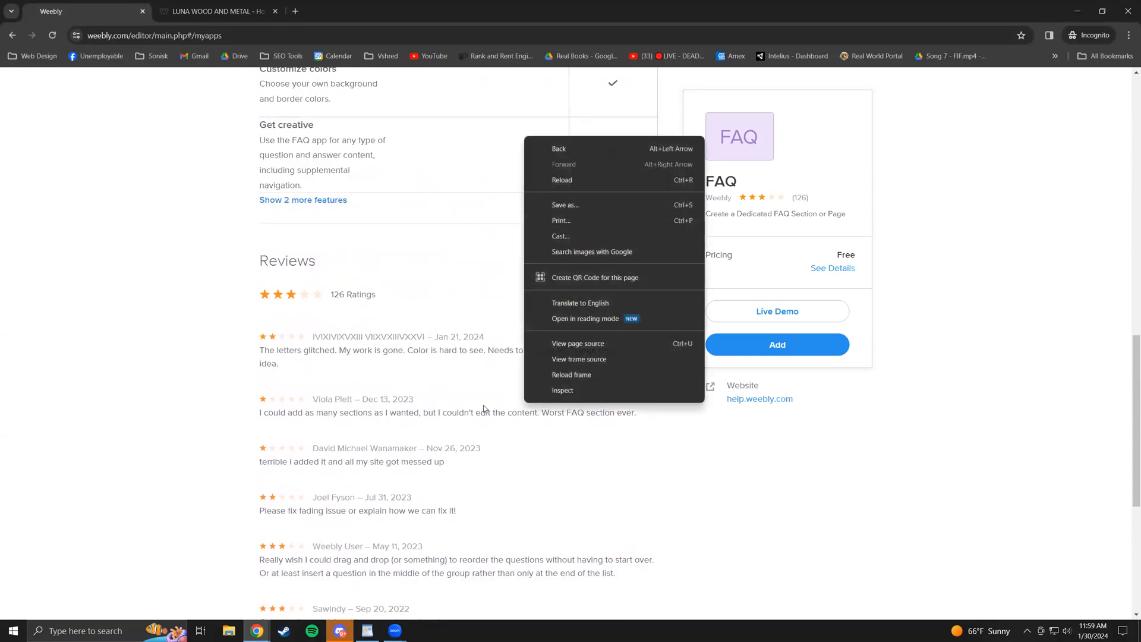
pyautogui.click(198, 367)
pyautogui.scroll(3, 287, 367)
pyautogui.moveTo(344, 519); pyautogui.dragTo(324, 518)
pyautogui.click(351, 519)
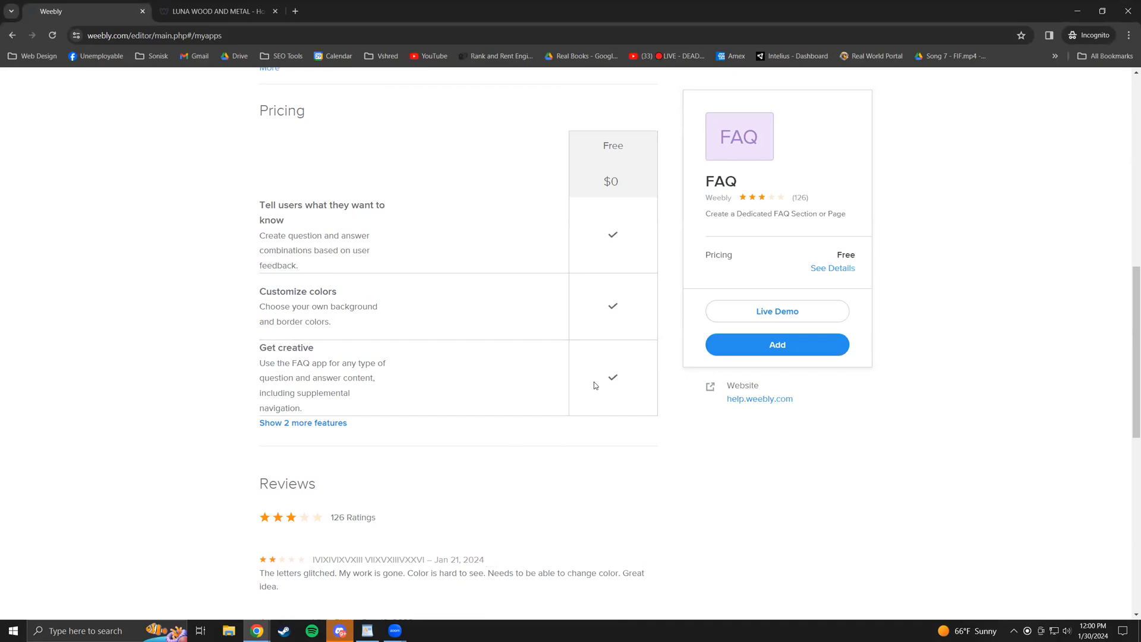
pyautogui.scroll(2, 570, 395)
pyautogui.scroll(8, 510, 409)
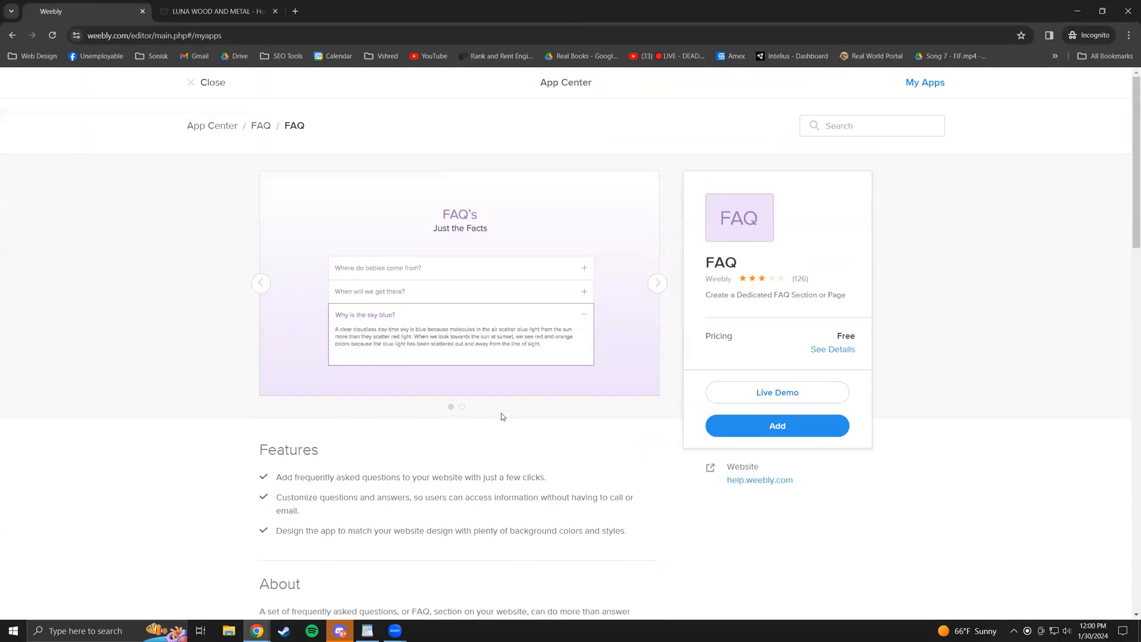
# - Add and connect the FAQ app, then return to the site editor
pyautogui.click(797, 431)
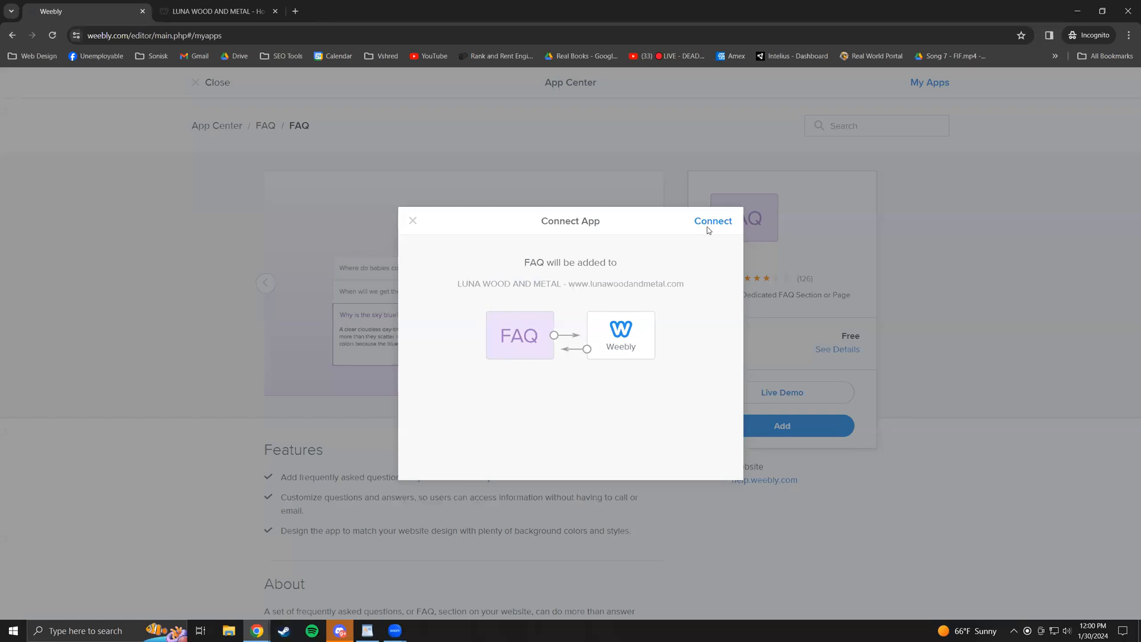
pyautogui.click(708, 226)
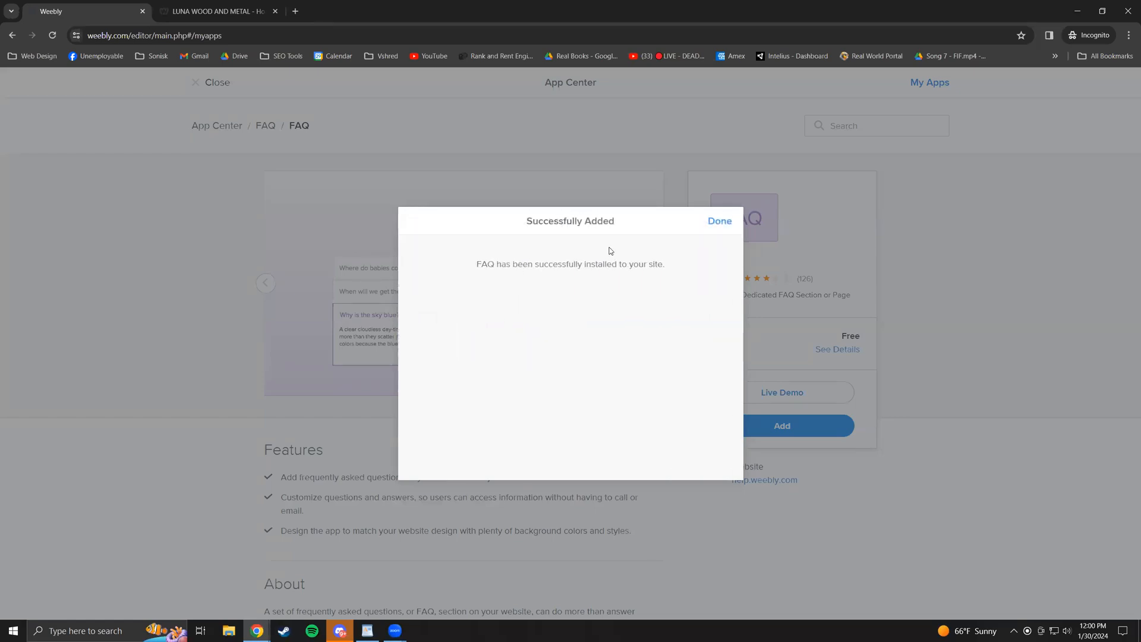
pyautogui.moveTo(486, 264); pyautogui.dragTo(676, 260)
pyautogui.click(722, 222)
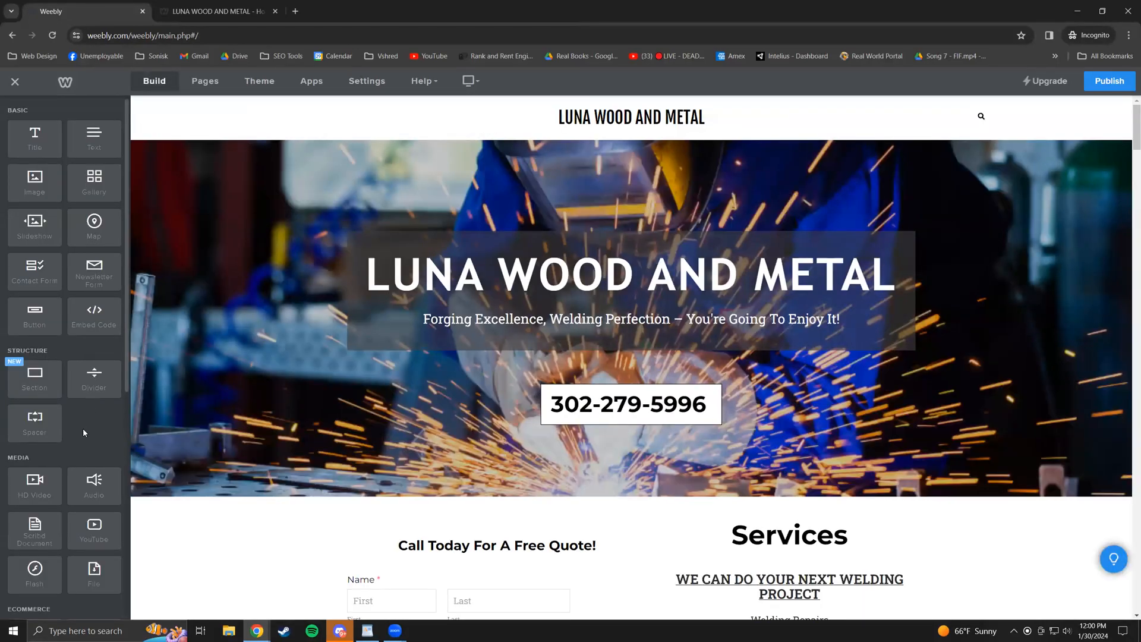
# - Drop an FAQ block from Installed Apps below the home page phone number box
pyautogui.scroll(-7, 83, 432)
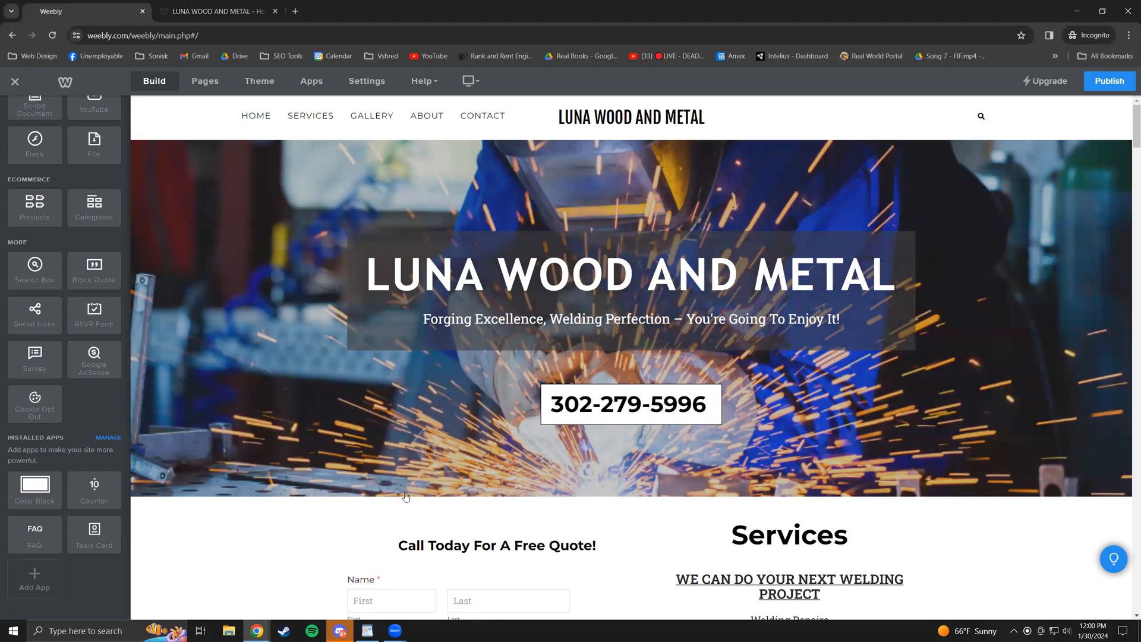
pyautogui.scroll(-15, 406, 497)
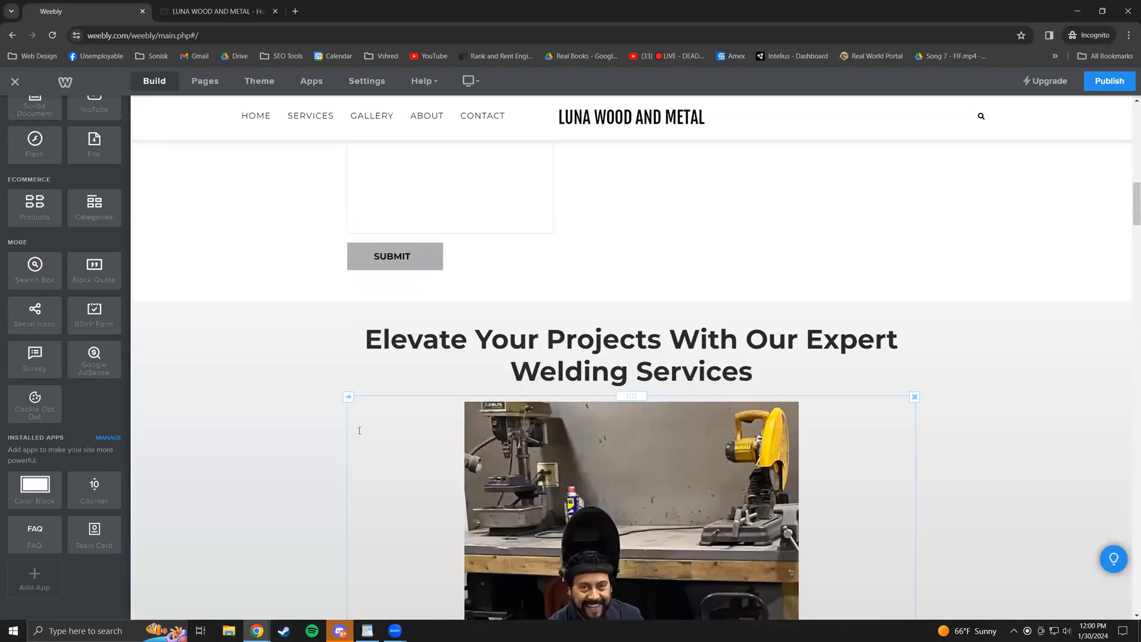
pyautogui.scroll(-8, 359, 430)
pyautogui.scroll(-8, 279, 400)
pyautogui.moveTo(36, 531); pyautogui.dragTo(555, 285)
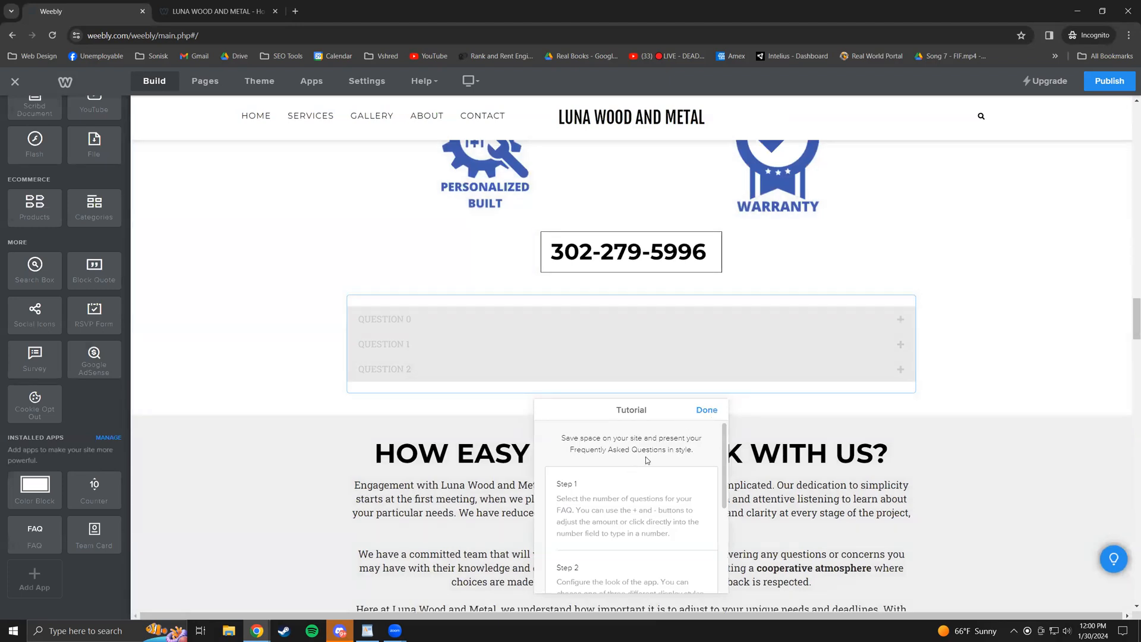
pyautogui.scroll(-2, 724, 462)
pyautogui.click(706, 410)
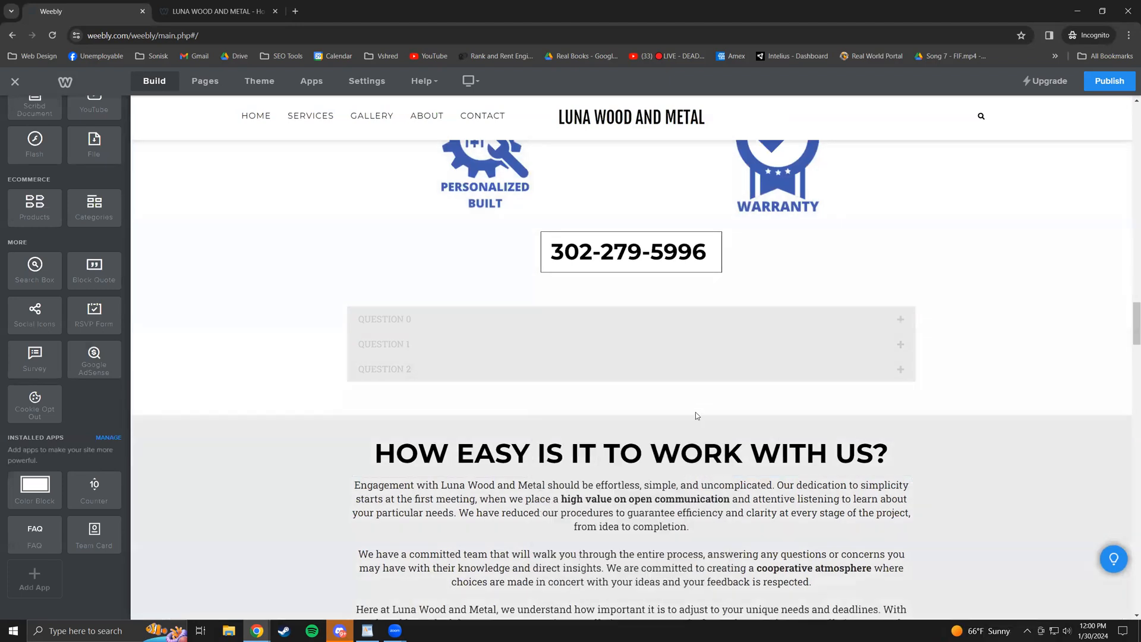
# - Expand Question 0 and Question 1 to check their answers, then delete the FAQ block
pyautogui.click(621, 353)
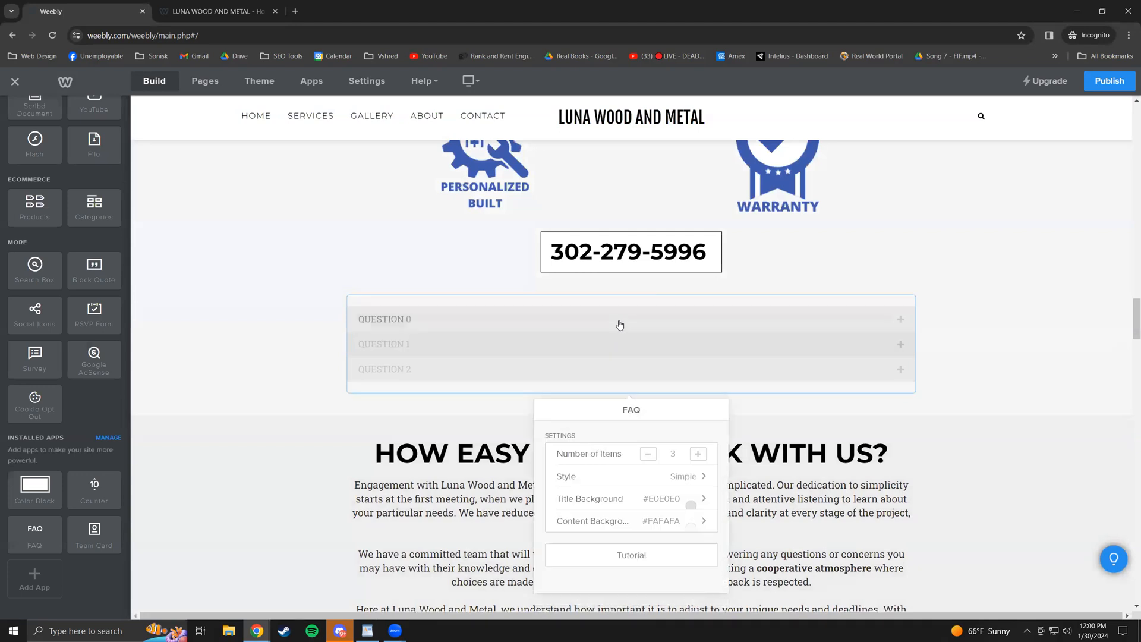
pyautogui.click(621, 325)
pyautogui.click(985, 365)
pyautogui.click(542, 324)
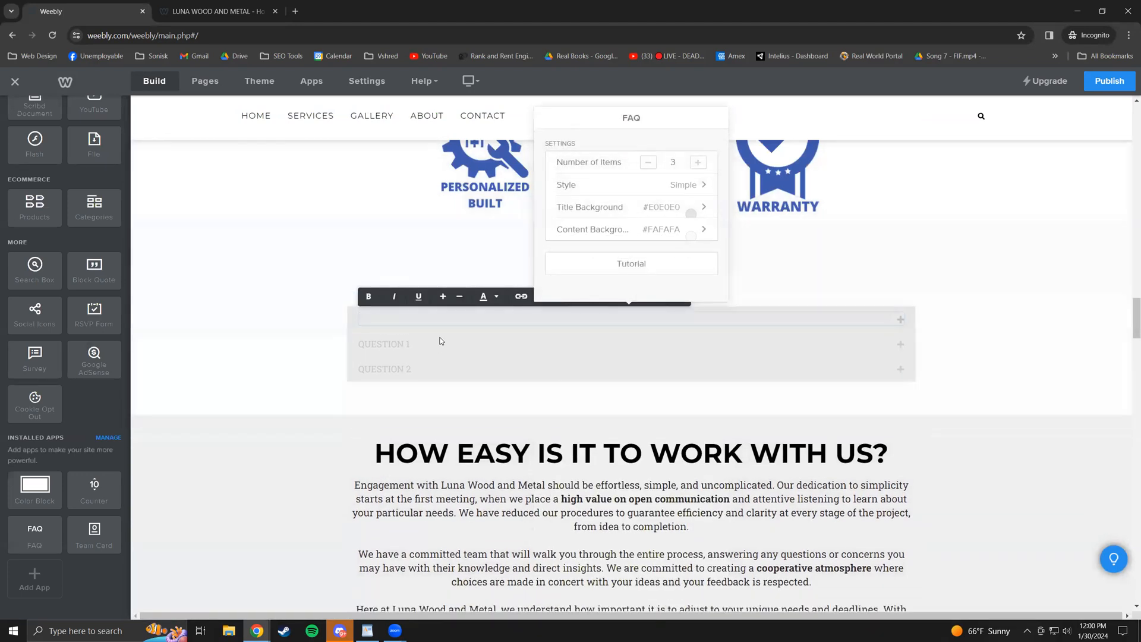
pyautogui.click(451, 347)
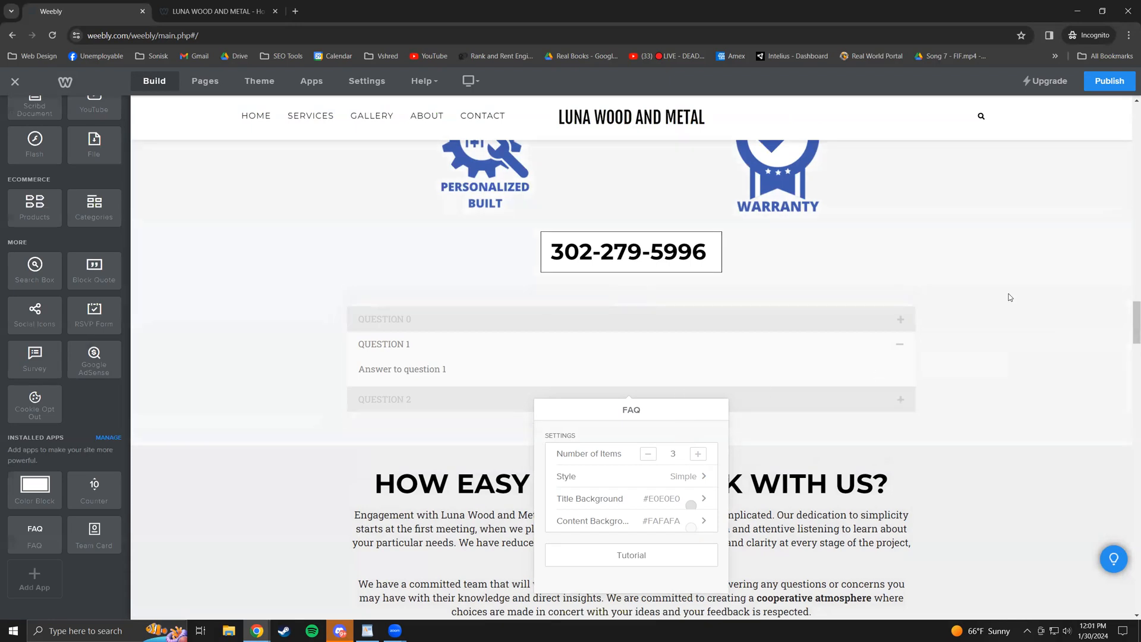
pyautogui.click(915, 296)
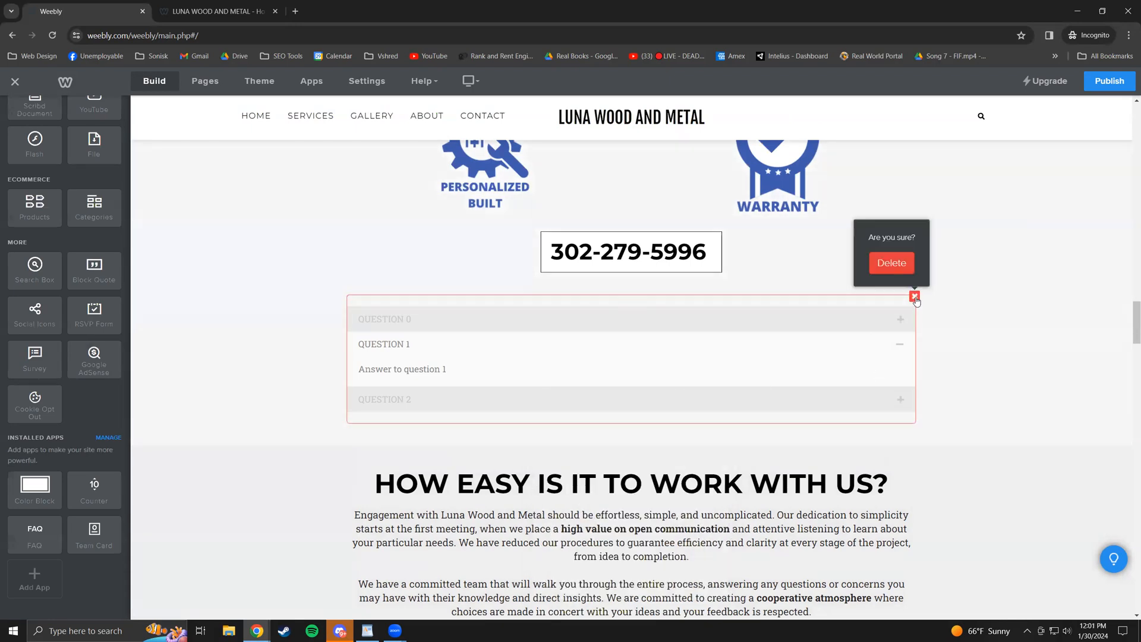
pyautogui.click(892, 265)
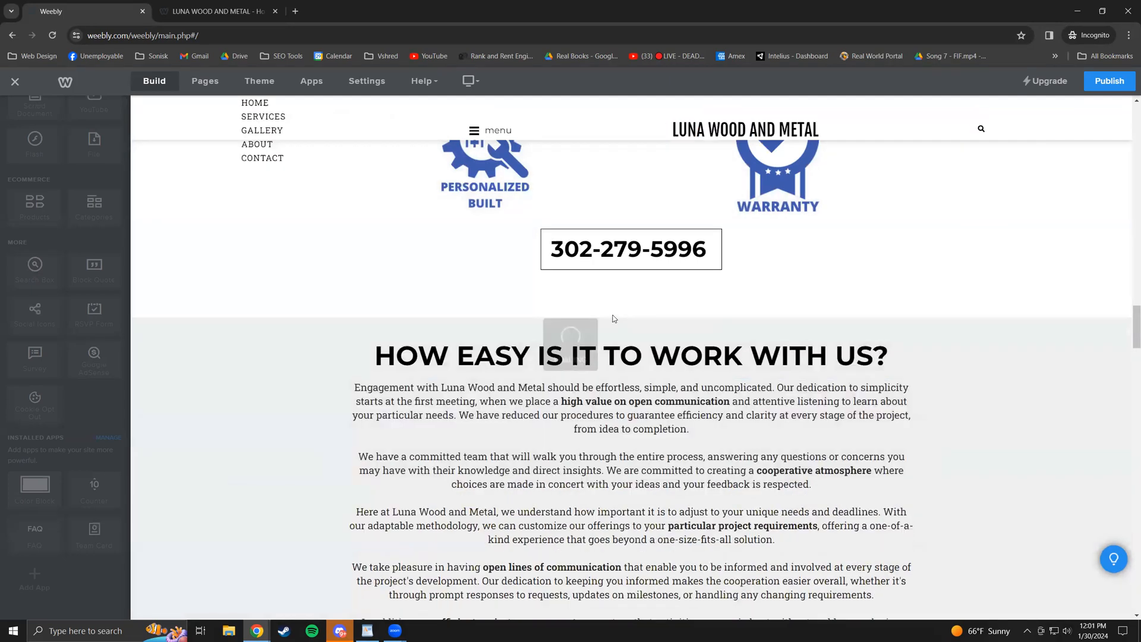
pyautogui.scroll(6, 648, 288)
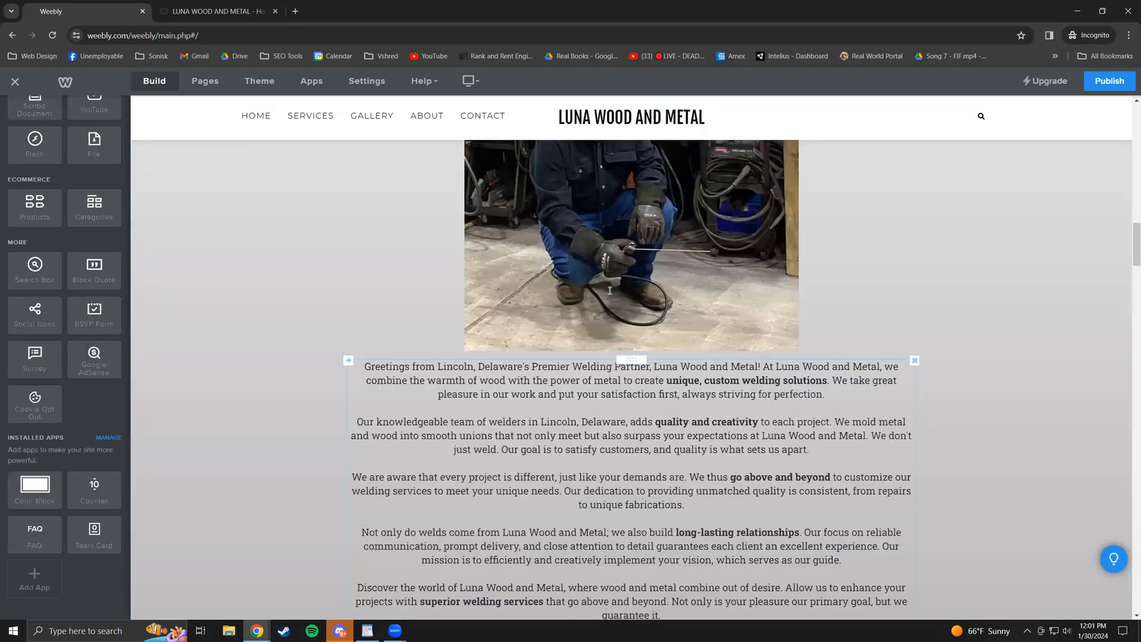
pyautogui.scroll(5, 612, 294)
pyautogui.scroll(-7, 720, 295)
pyautogui.click(1103, 82)
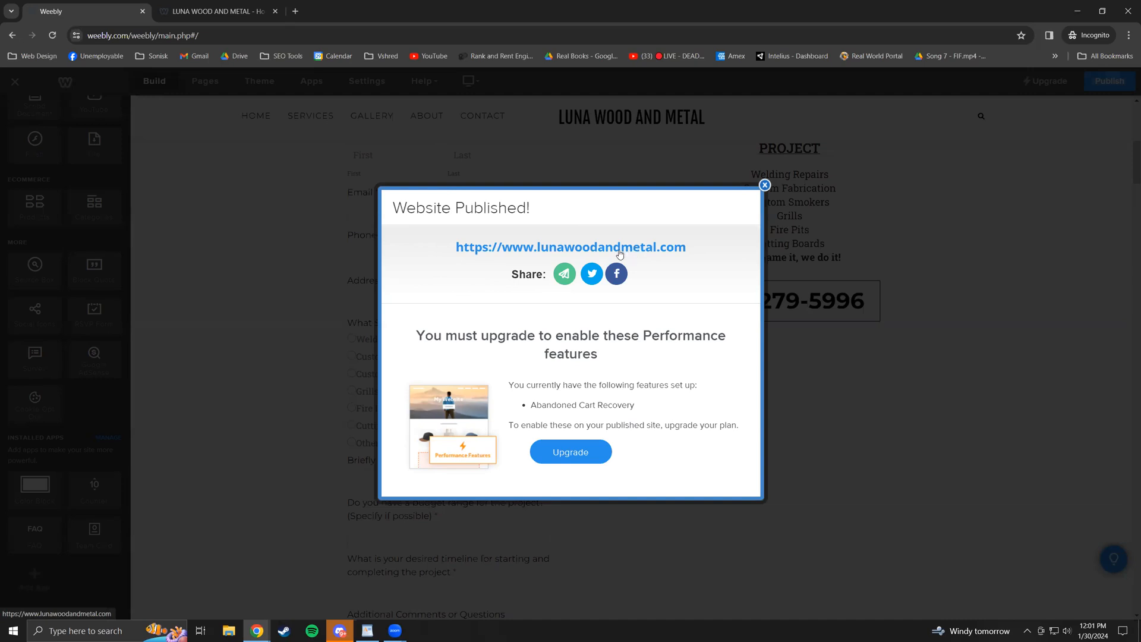
pyautogui.moveTo(419, 333); pyautogui.dragTo(742, 428)
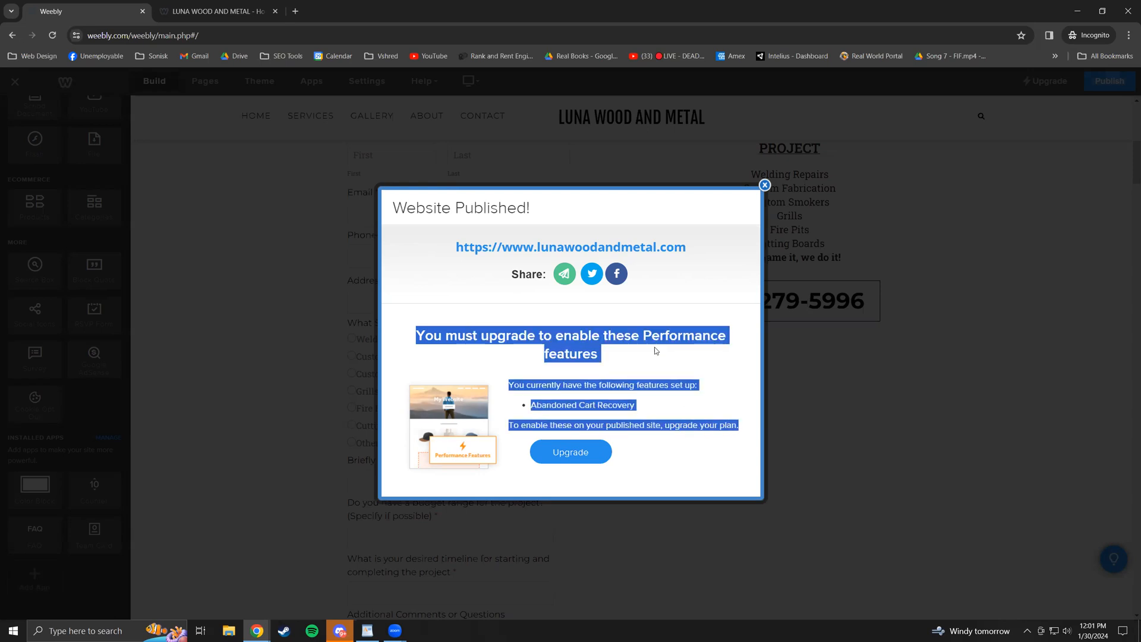
pyautogui.click(595, 355)
pyautogui.moveTo(571, 354); pyautogui.dragTo(676, 357)
pyautogui.click(521, 348)
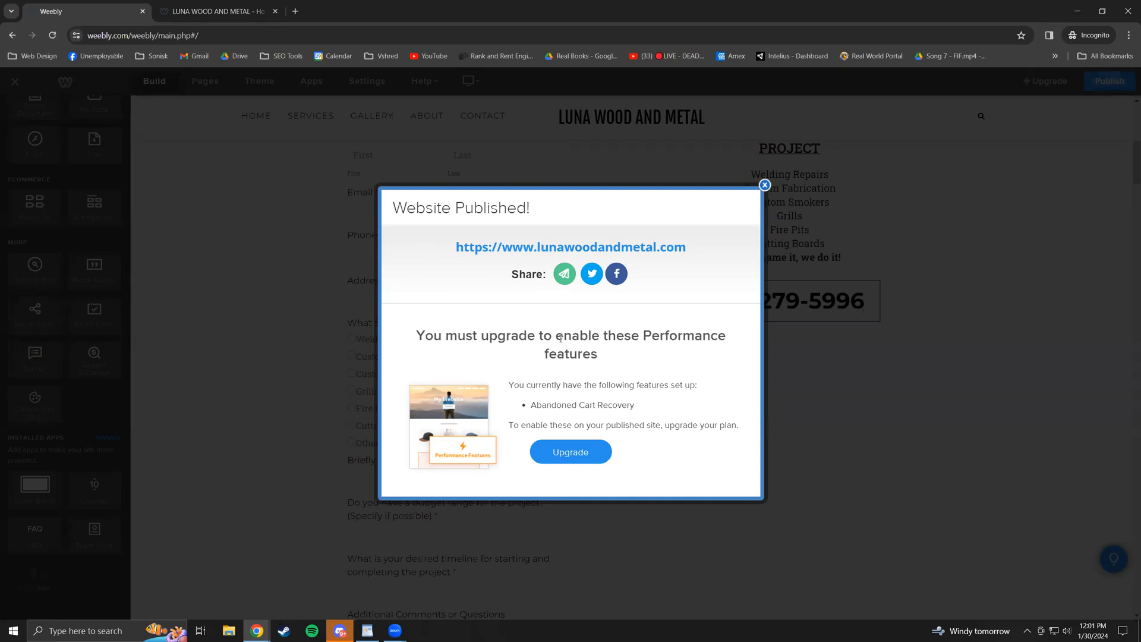
pyautogui.moveTo(562, 337); pyautogui.dragTo(627, 369)
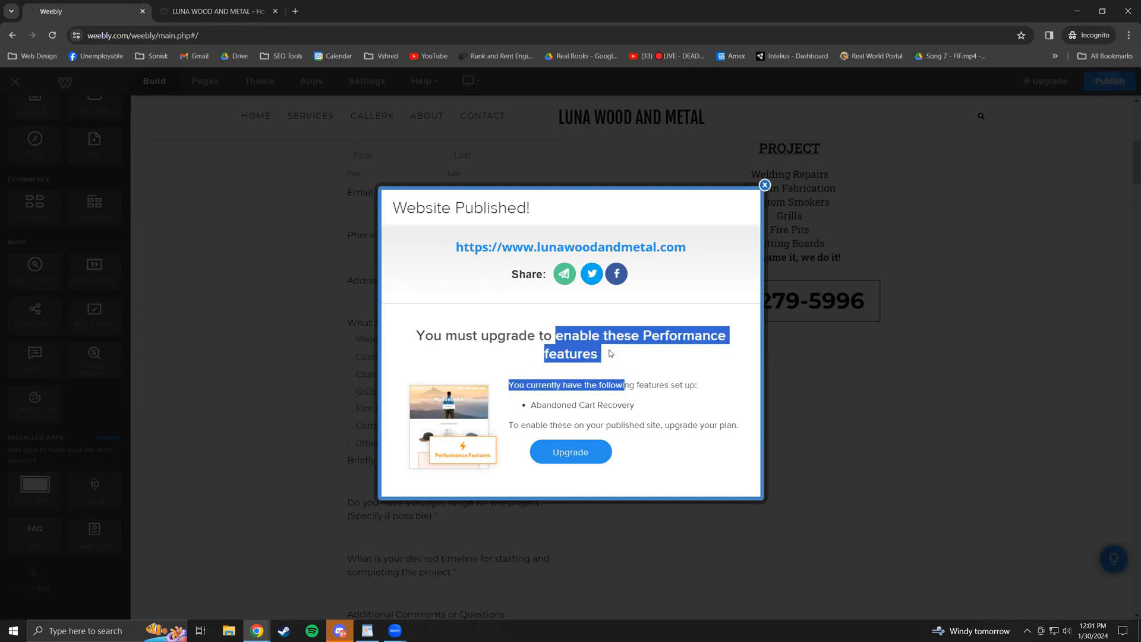
pyautogui.click(612, 353)
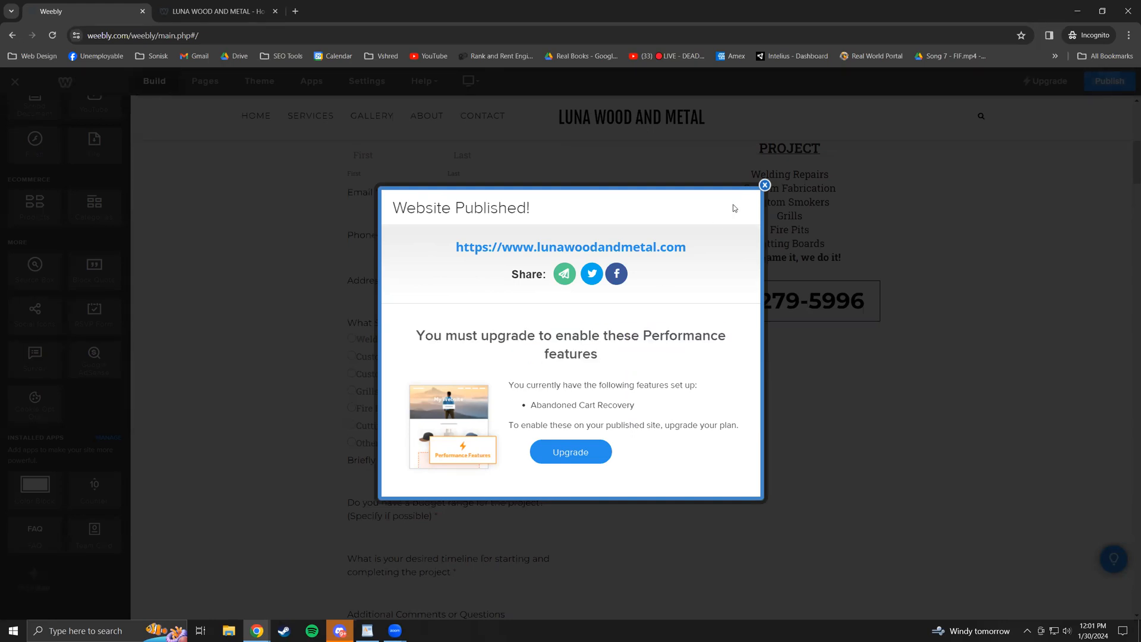
# - Open the upgrade plans and look over the Performance plan's features
pyautogui.click(572, 452)
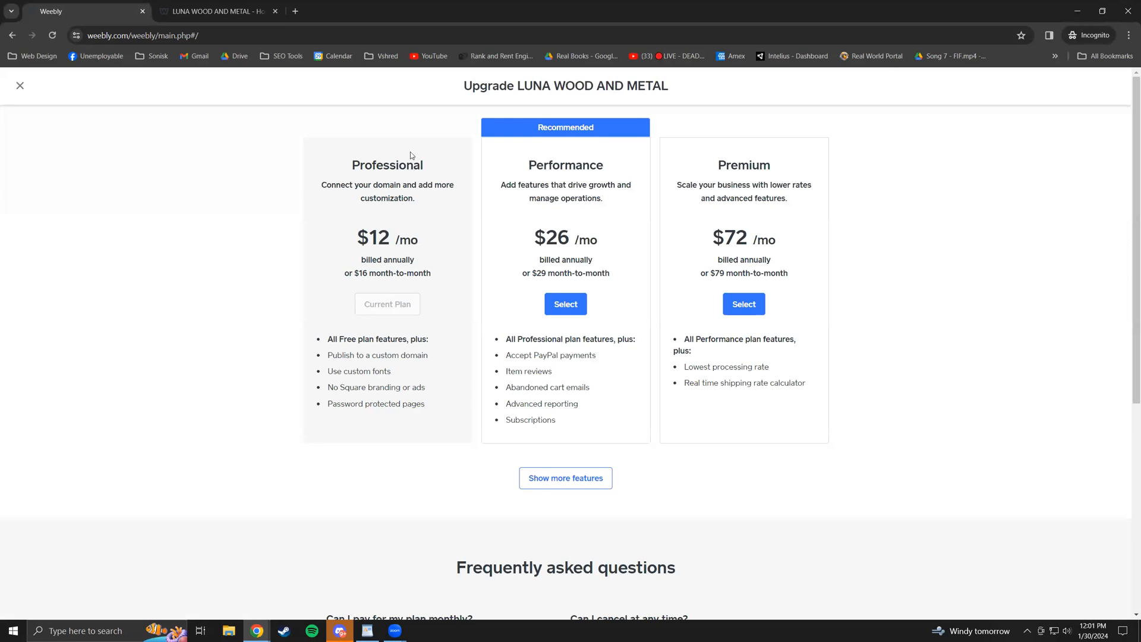
pyautogui.moveTo(566, 404); pyautogui.dragTo(537, 376)
pyautogui.click(529, 360)
pyautogui.click(537, 401)
# - Review the Professional plan's features and price: $12/mo billed annually or $16 month-to-month
pyautogui.moveTo(369, 405); pyautogui.dragTo(347, 355)
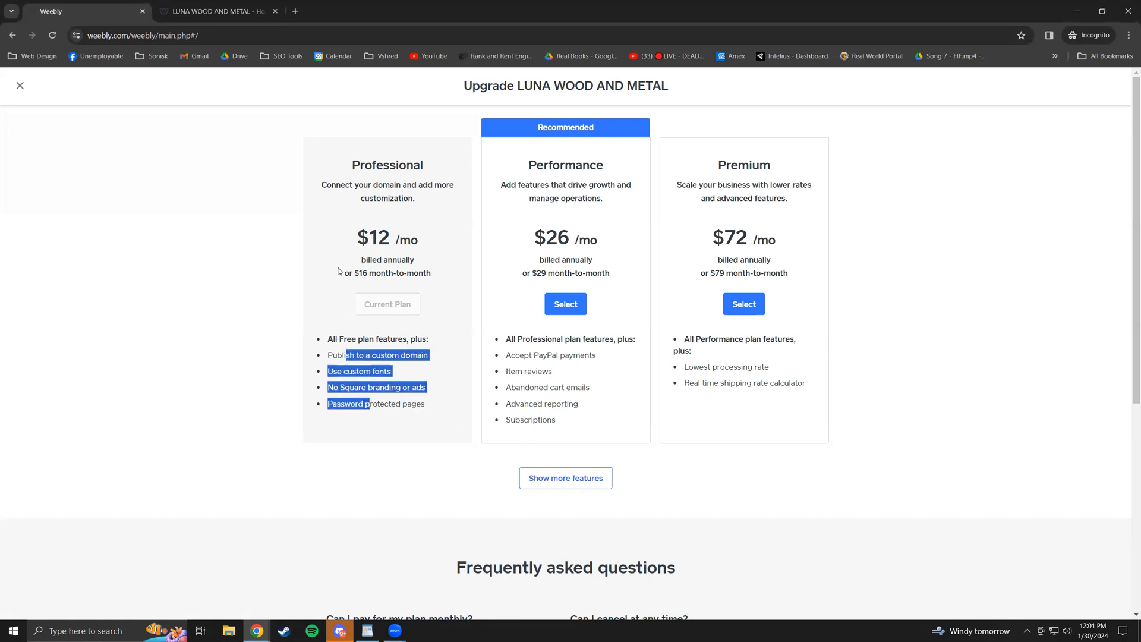
pyautogui.moveTo(369, 242); pyautogui.dragTo(425, 261)
pyautogui.click(373, 236)
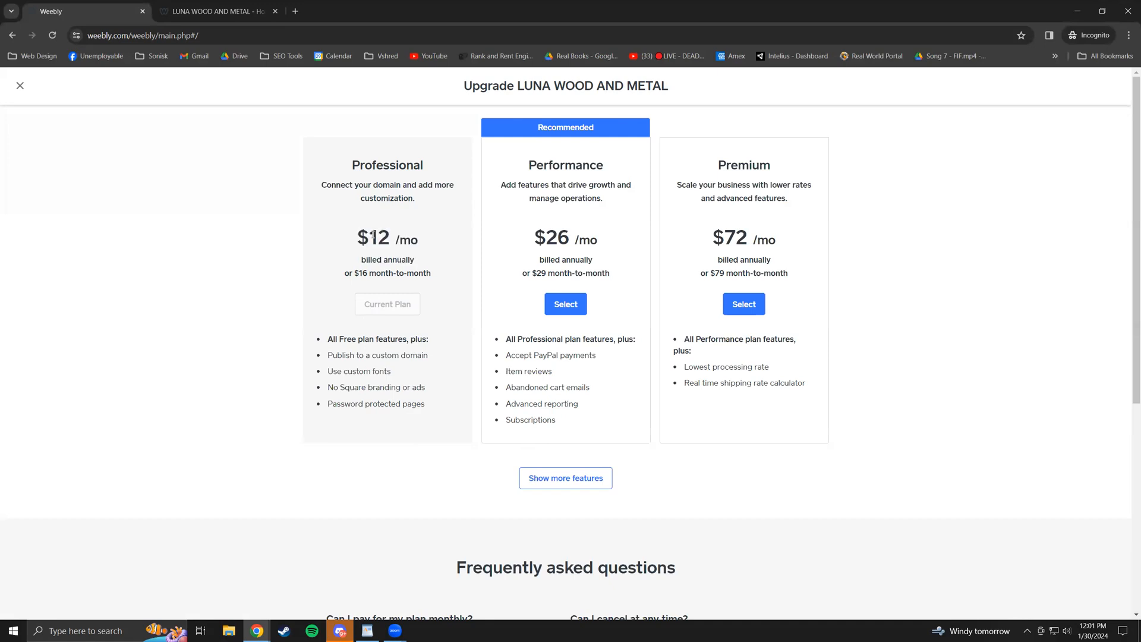
pyautogui.moveTo(357, 237); pyautogui.dragTo(435, 258)
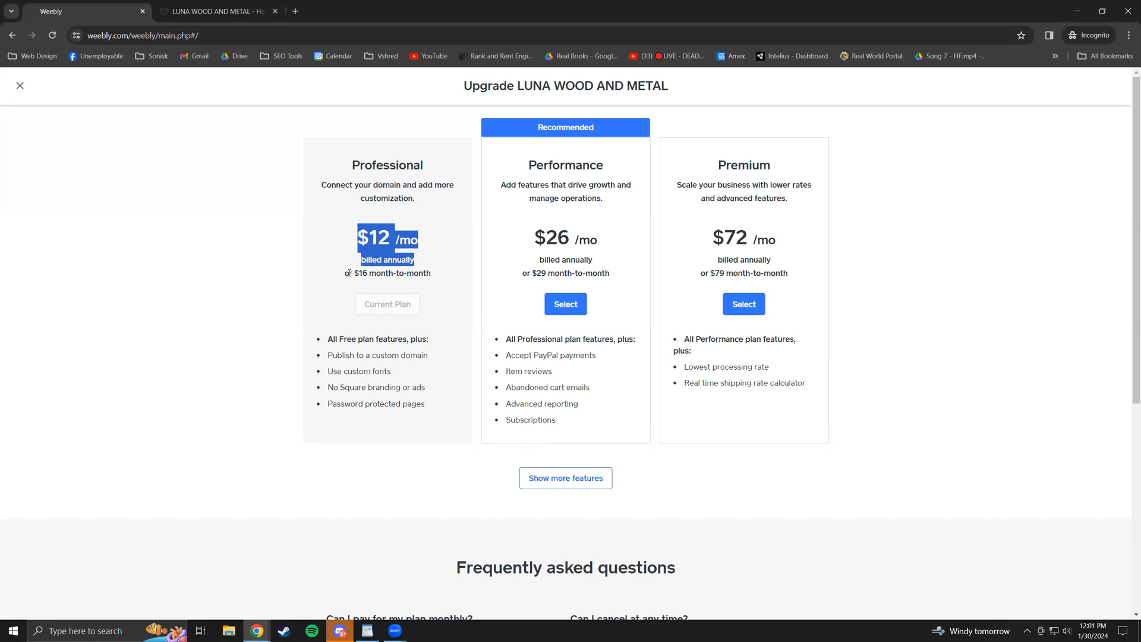
pyautogui.moveTo(346, 274); pyautogui.dragTo(438, 280)
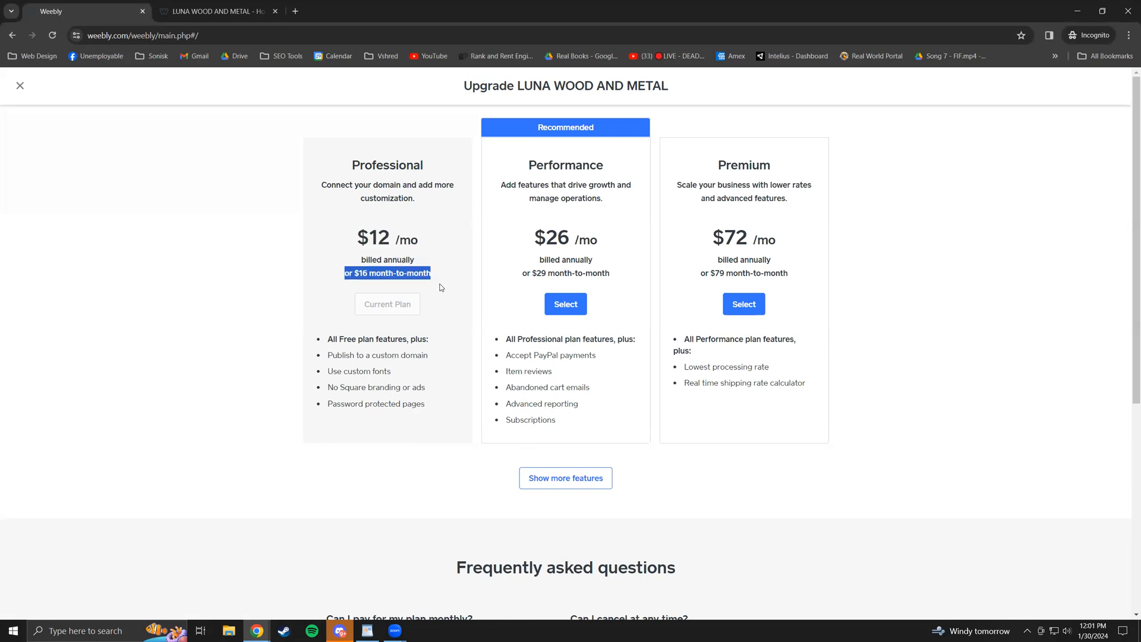
pyautogui.click(371, 259)
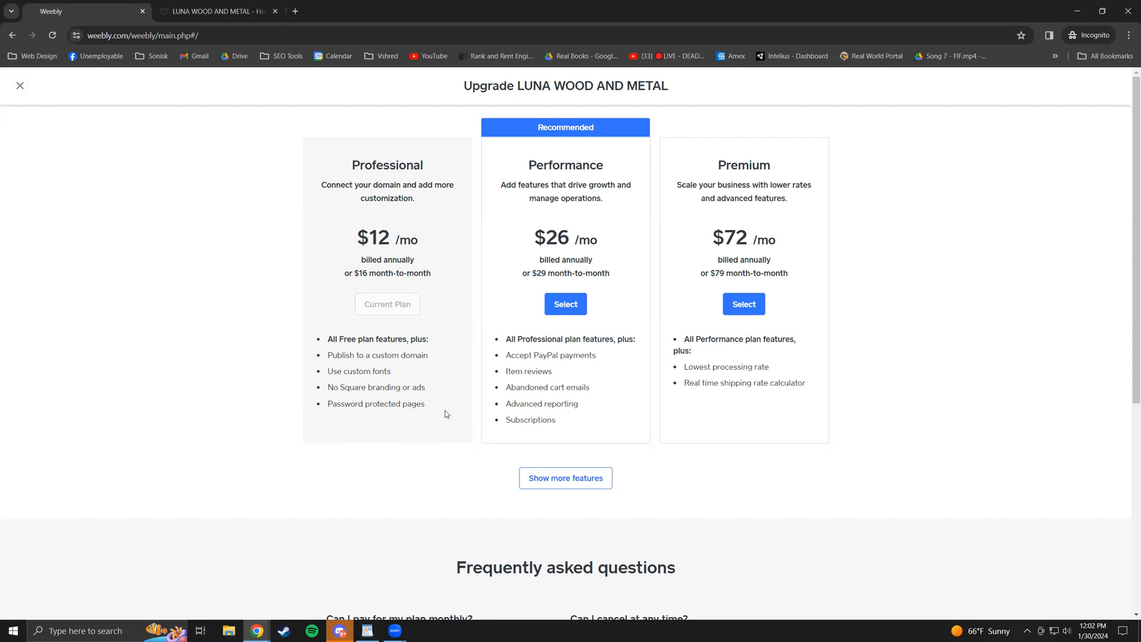
# - Close the upgrade page and Website Published notice, then go to the Theme settings
pyautogui.click(20, 86)
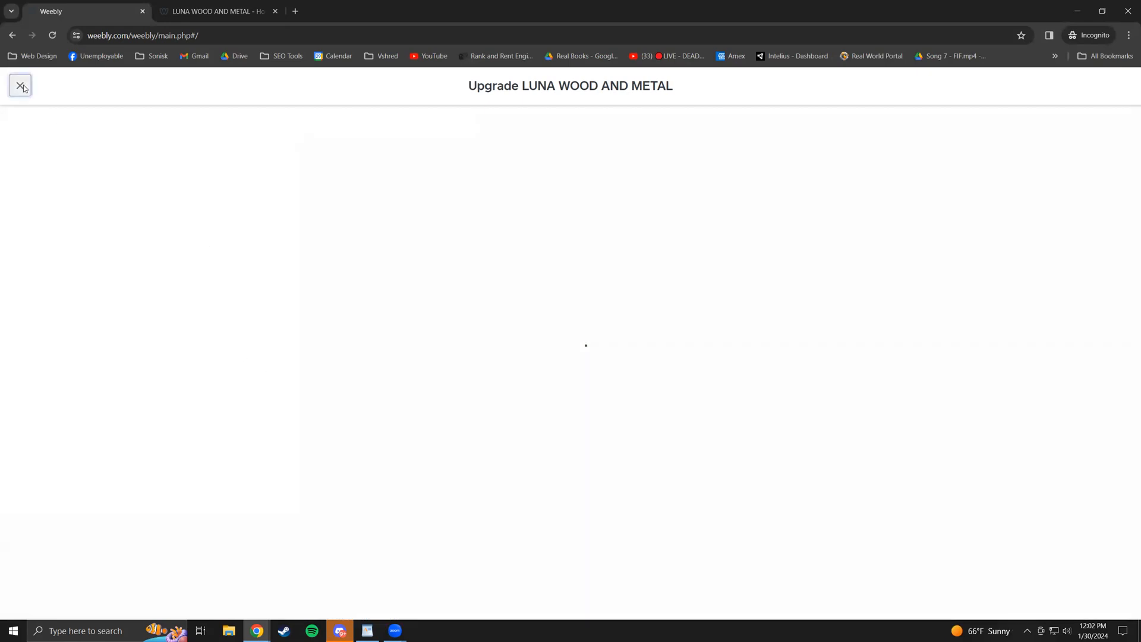
pyautogui.click(765, 186)
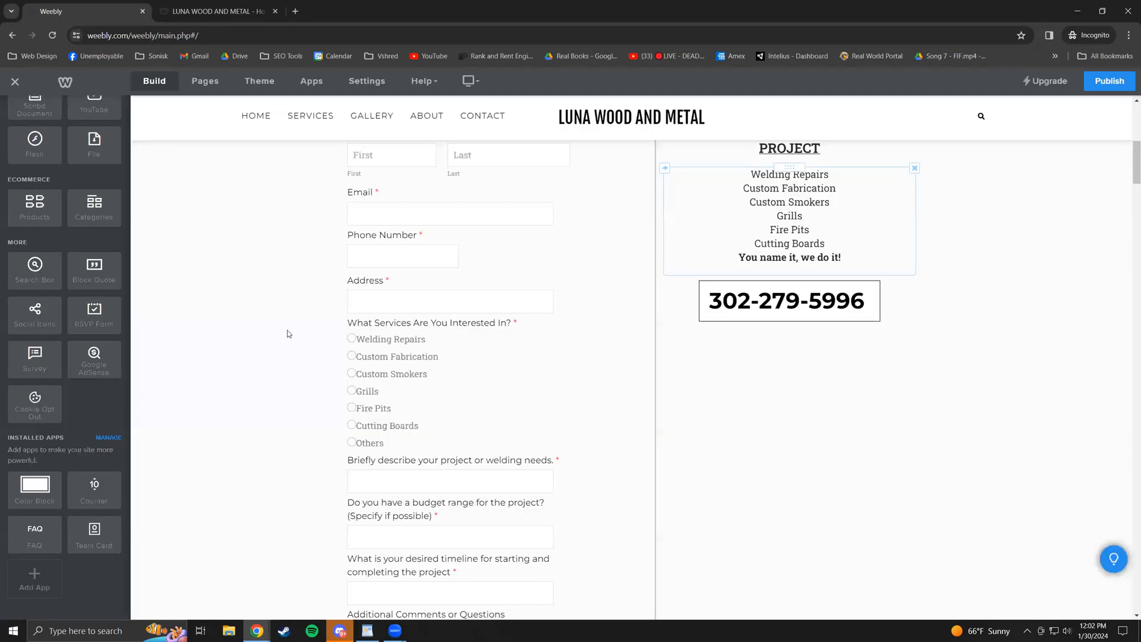
pyautogui.click(258, 84)
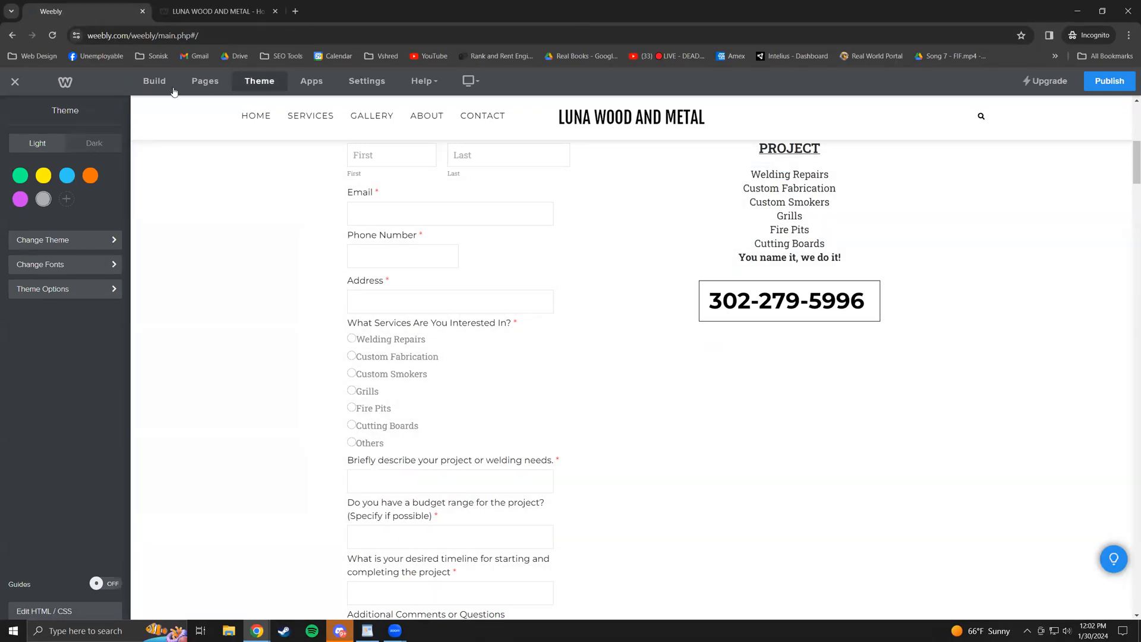
# - Scroll the Business themes like Breal - Edison and Sol de Terrace, then leave without changing theme
pyautogui.click(83, 241)
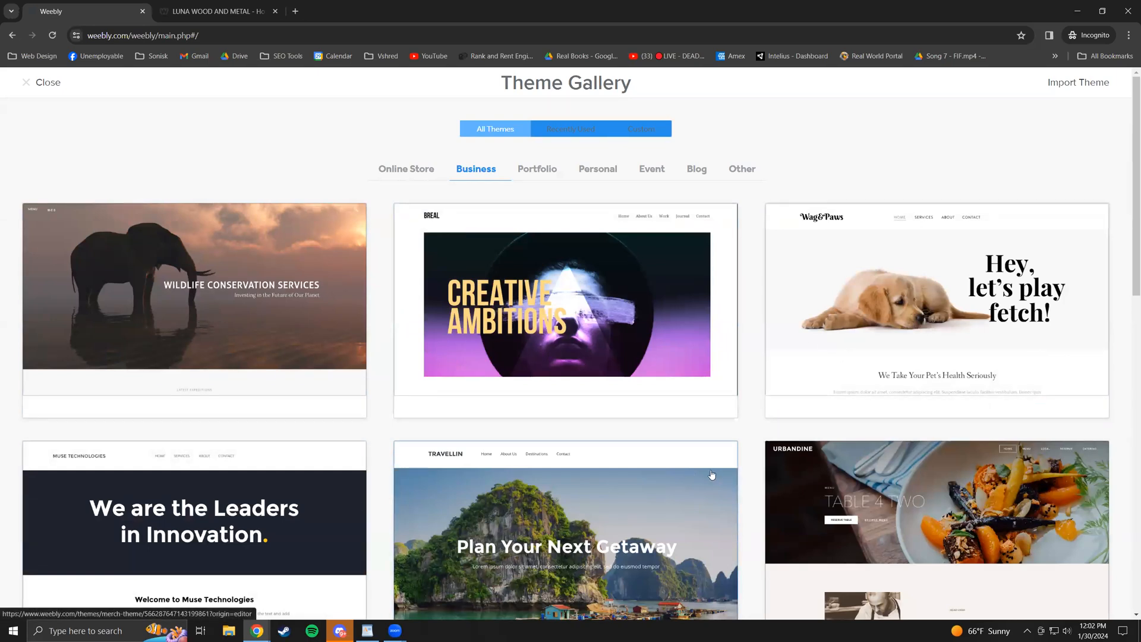
pyautogui.scroll(-6, 515, 417)
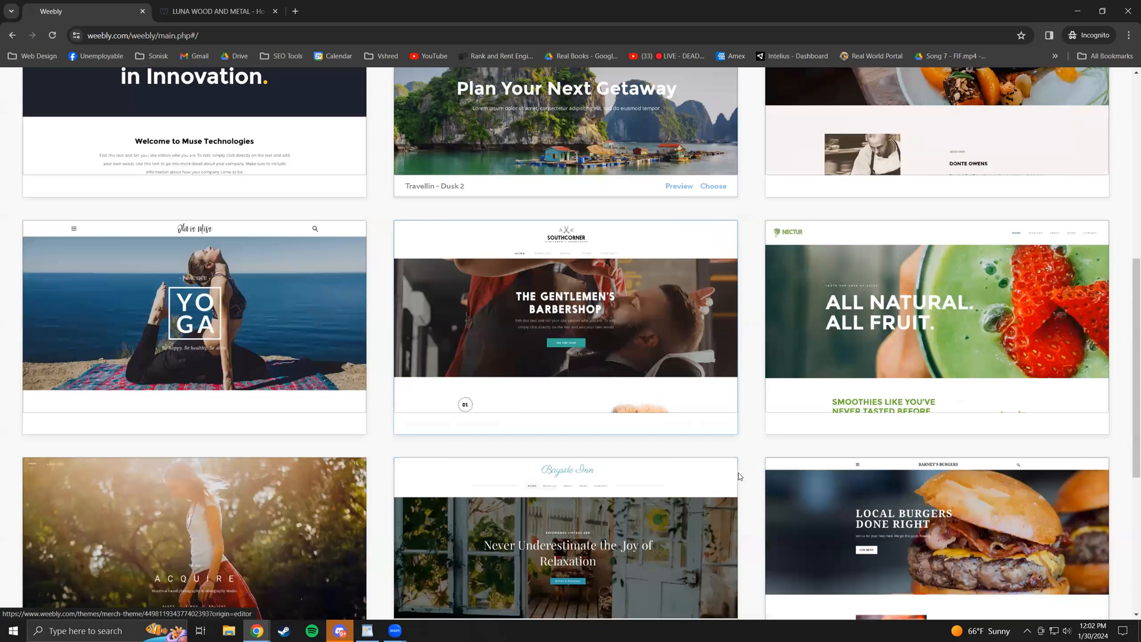
pyautogui.scroll(-2, 604, 477)
pyautogui.scroll(-3, 568, 485)
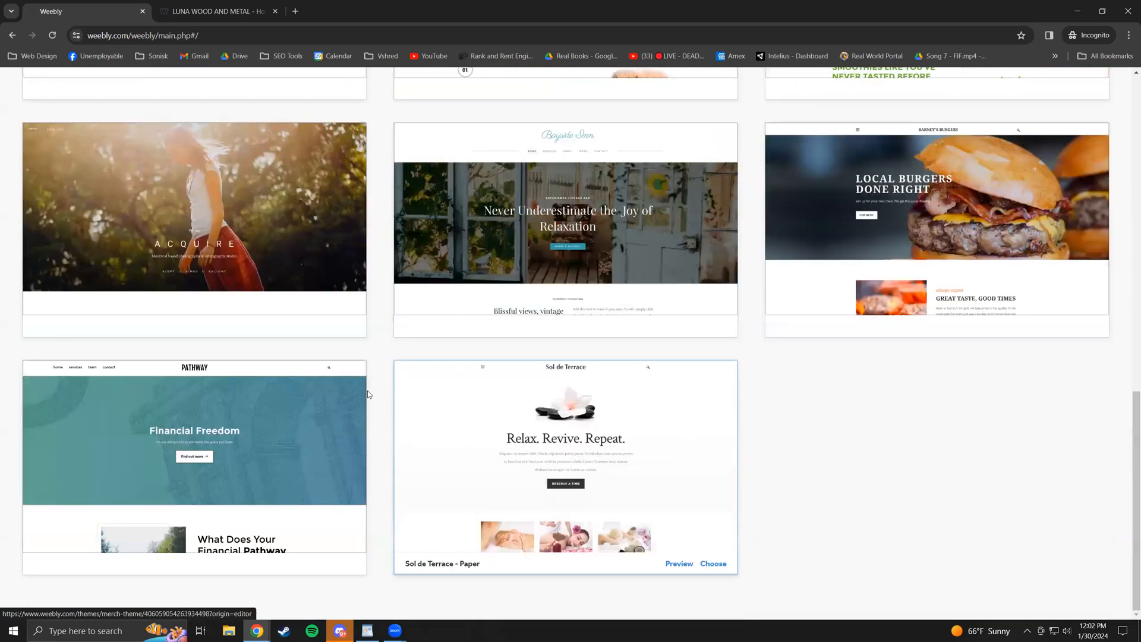
pyautogui.scroll(10, 368, 390)
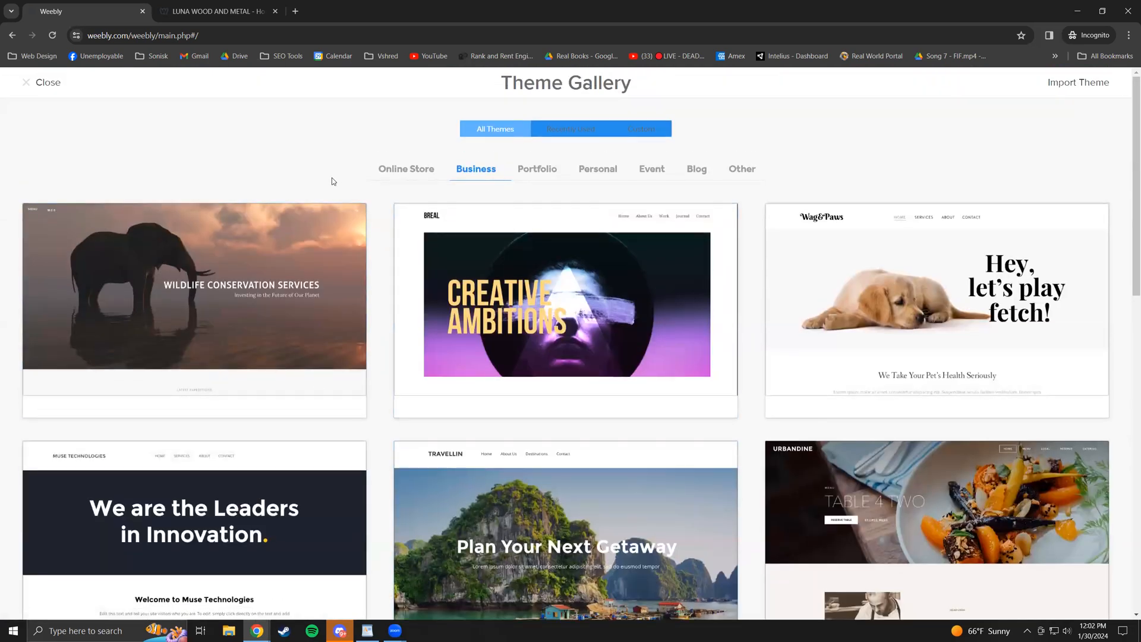
pyautogui.click(34, 86)
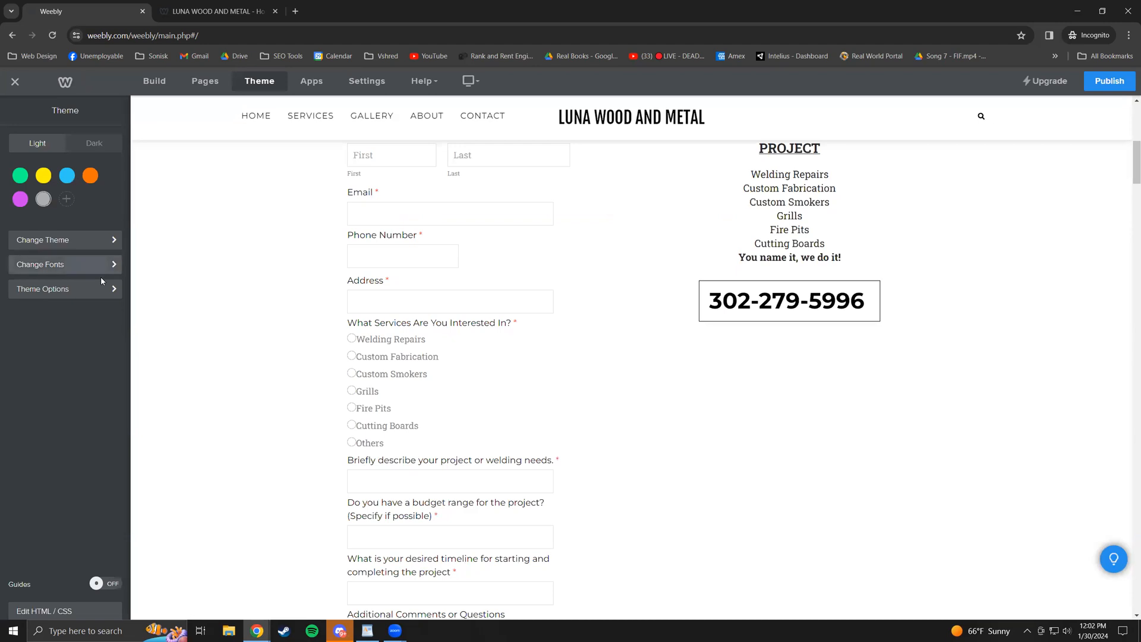
# - Check the Site Title font settings, keeping Fjalla One at size 30
pyautogui.click(86, 290)
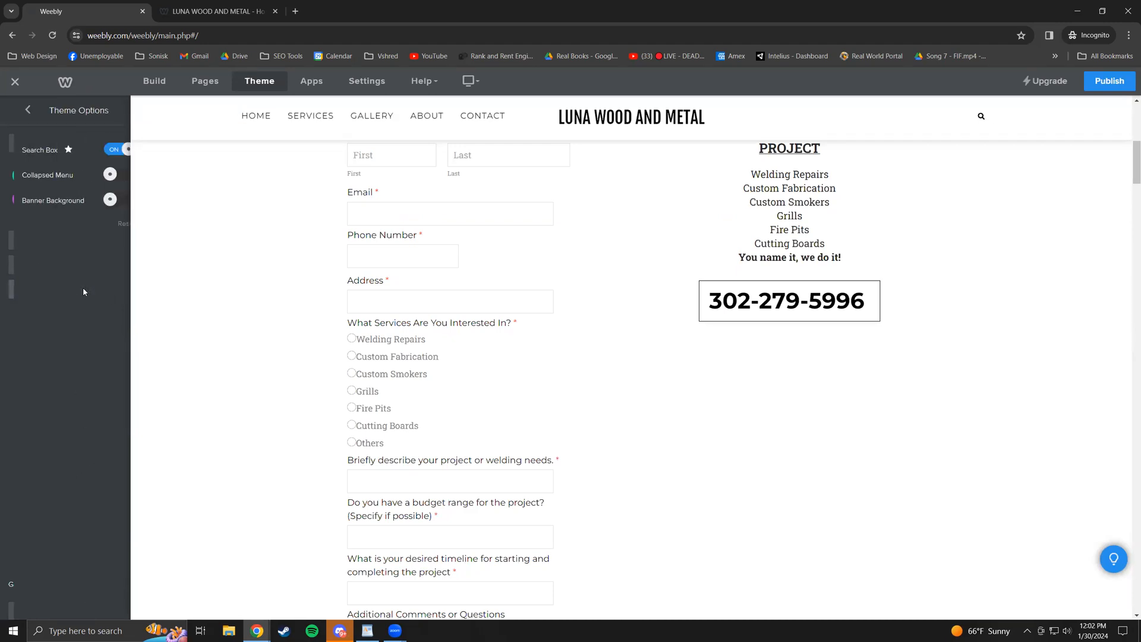
pyautogui.click(21, 110)
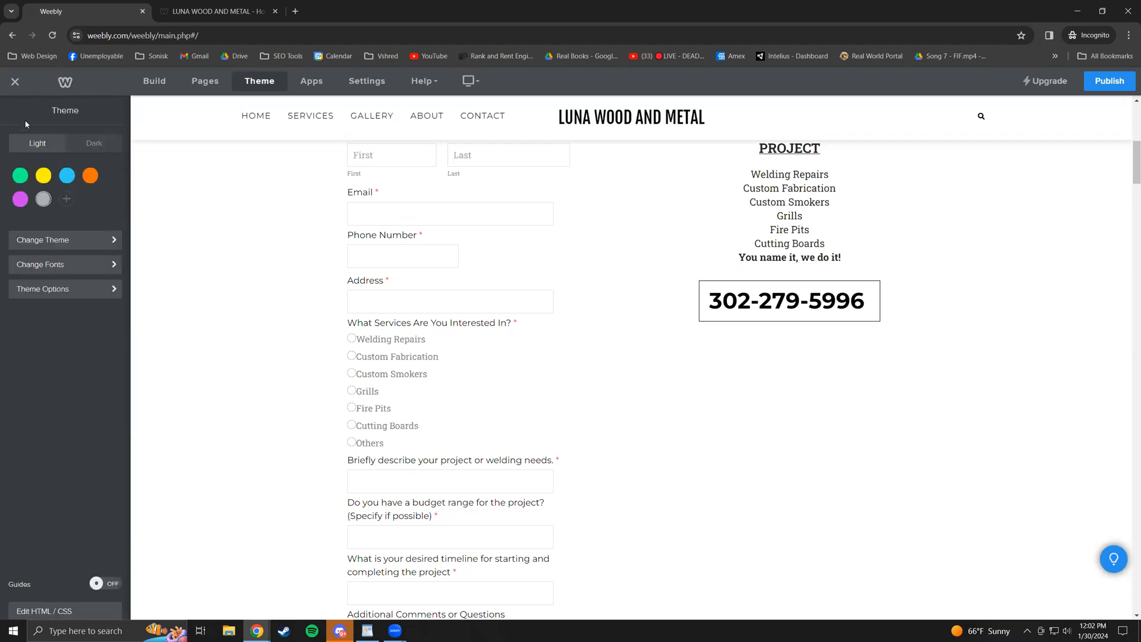
pyautogui.click(93, 264)
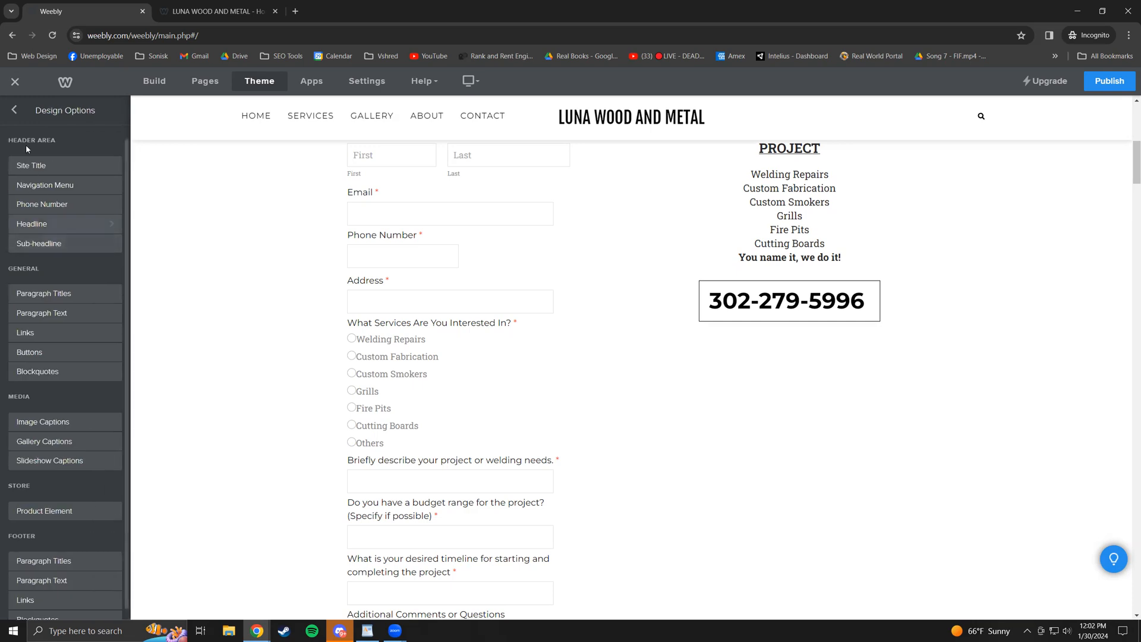
pyautogui.scroll(5, 485, 278)
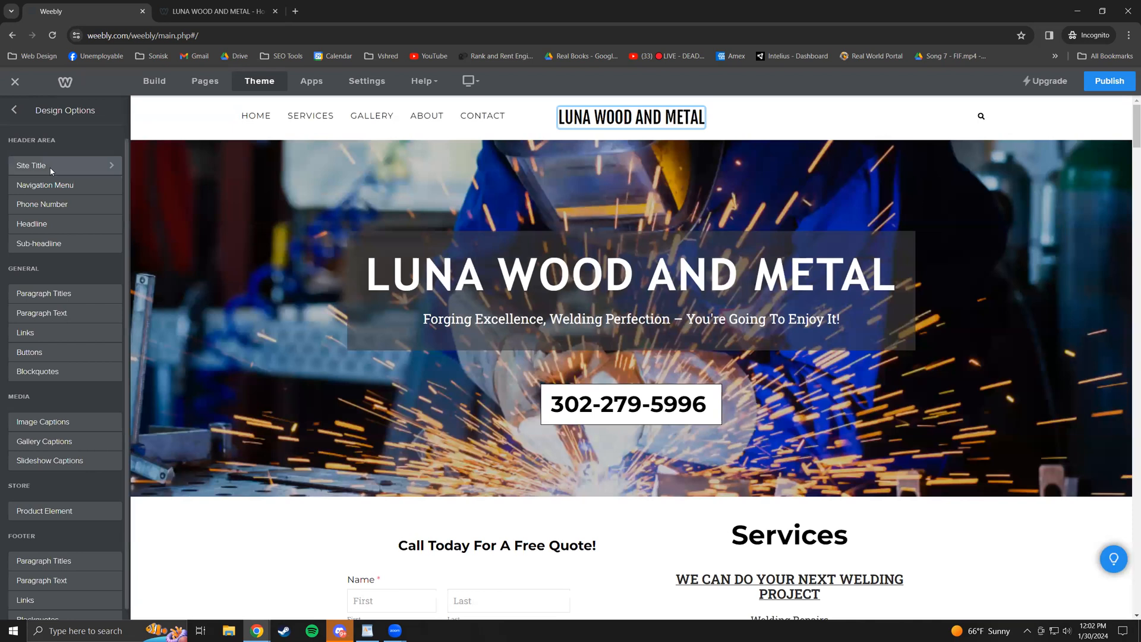
pyautogui.click(51, 168)
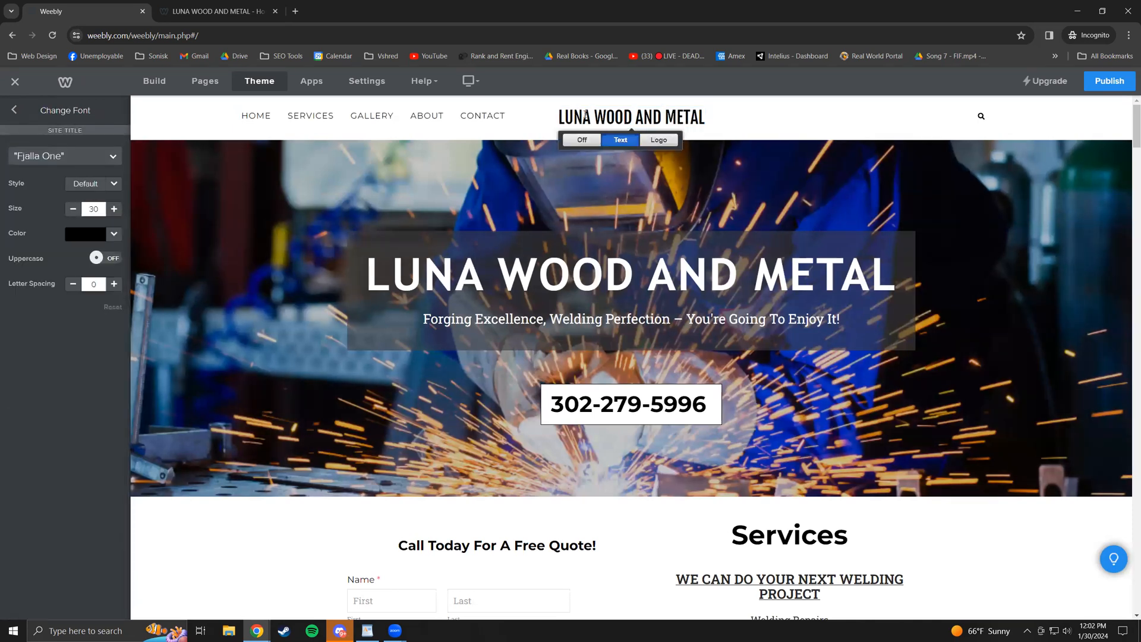
pyautogui.click(107, 166)
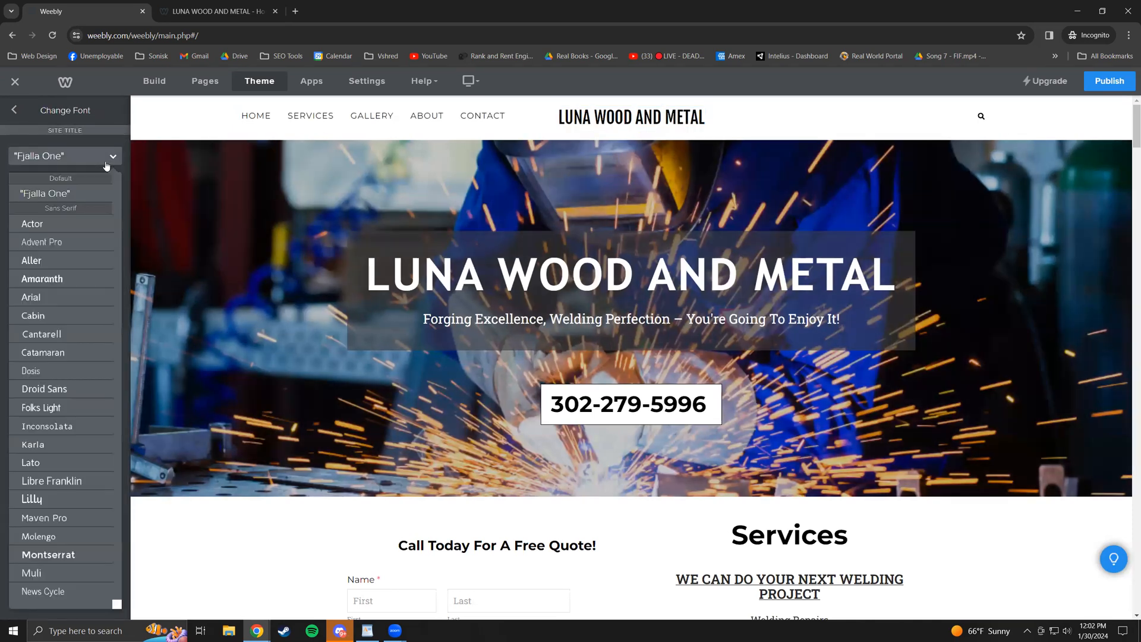
pyautogui.click(107, 166)
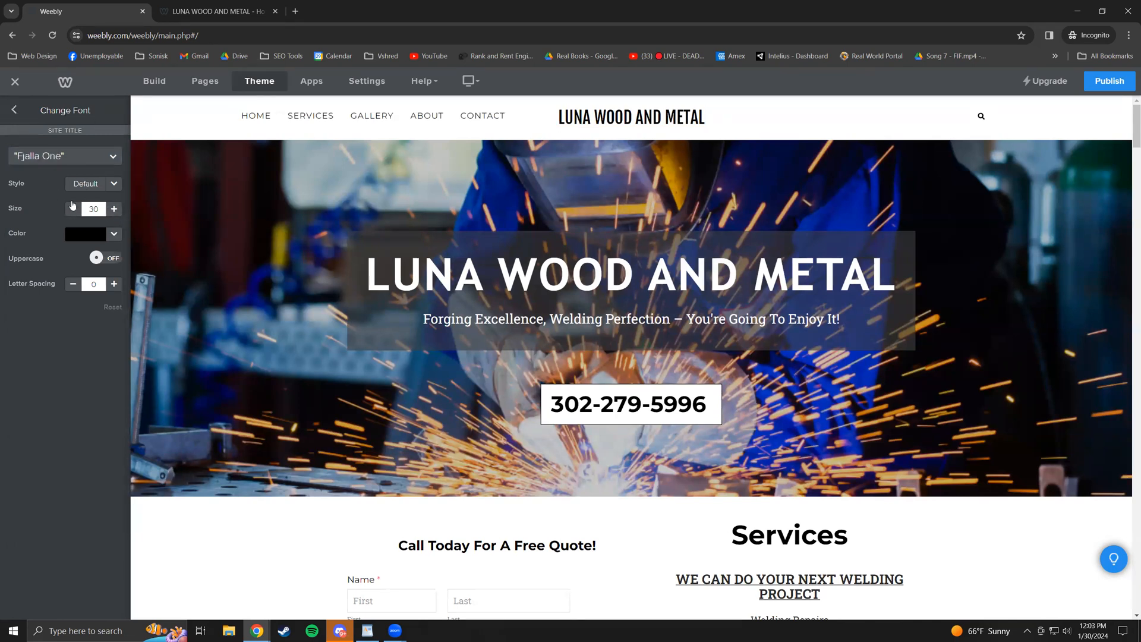
# - Check the Navigation Menu font, Roboto Slab size 15, then return to the Build elements list
pyautogui.click(17, 110)
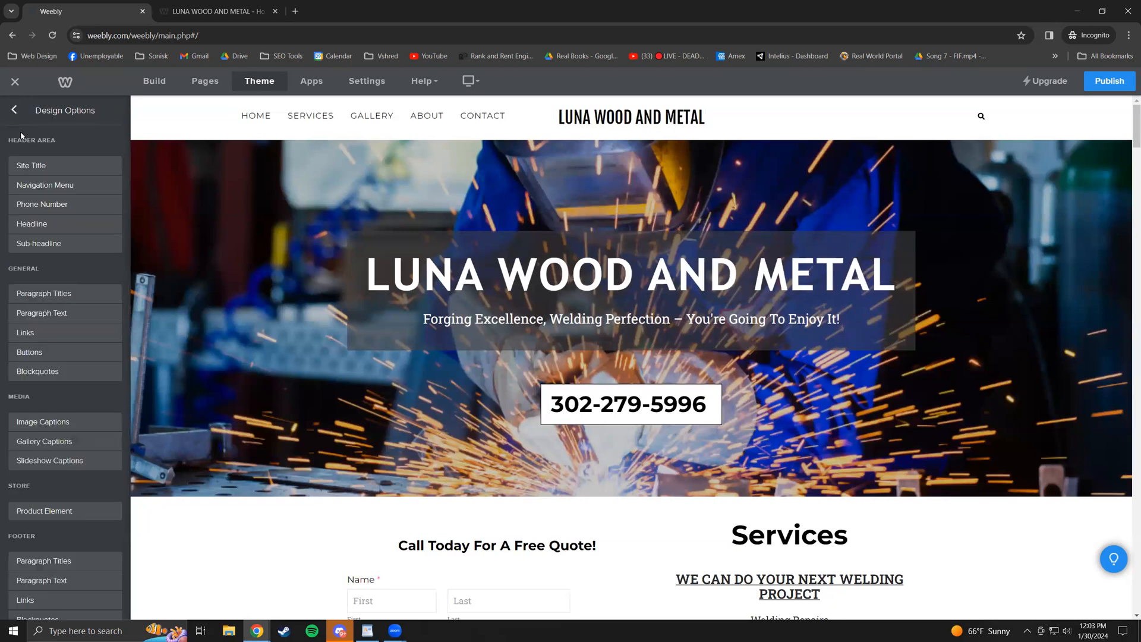
pyautogui.click(56, 185)
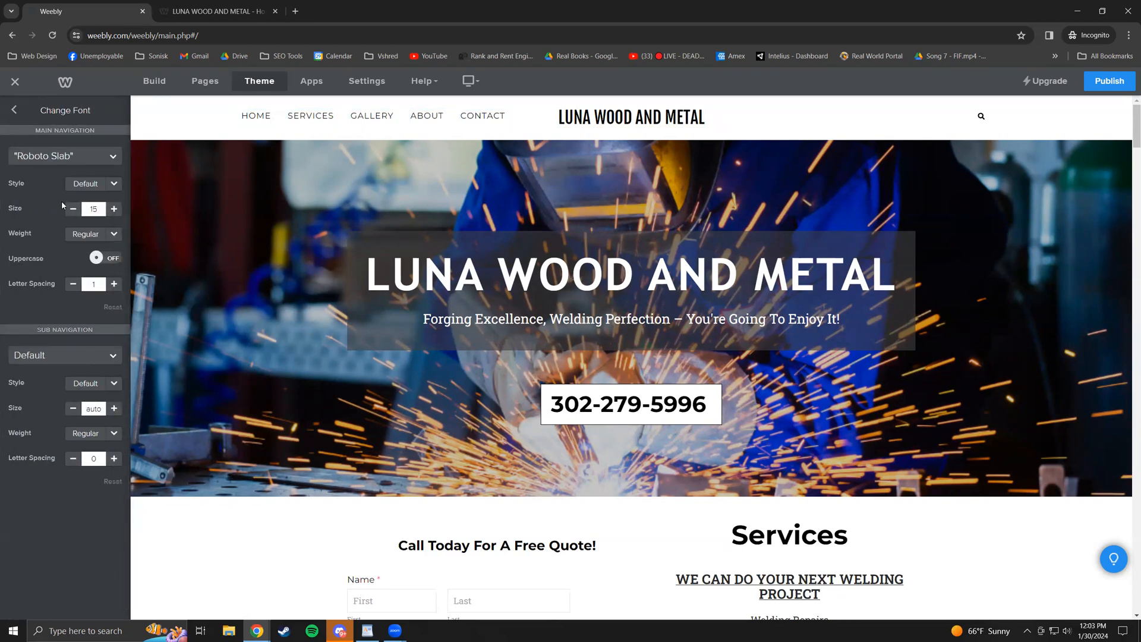
pyautogui.click(15, 111)
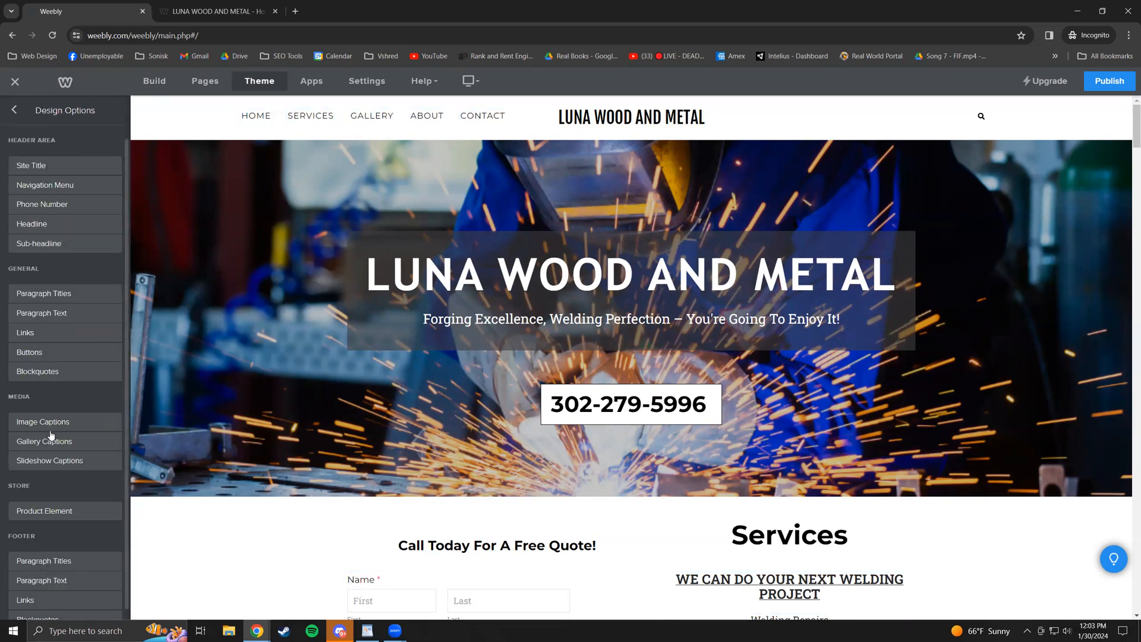
pyautogui.scroll(-1, 60, 428)
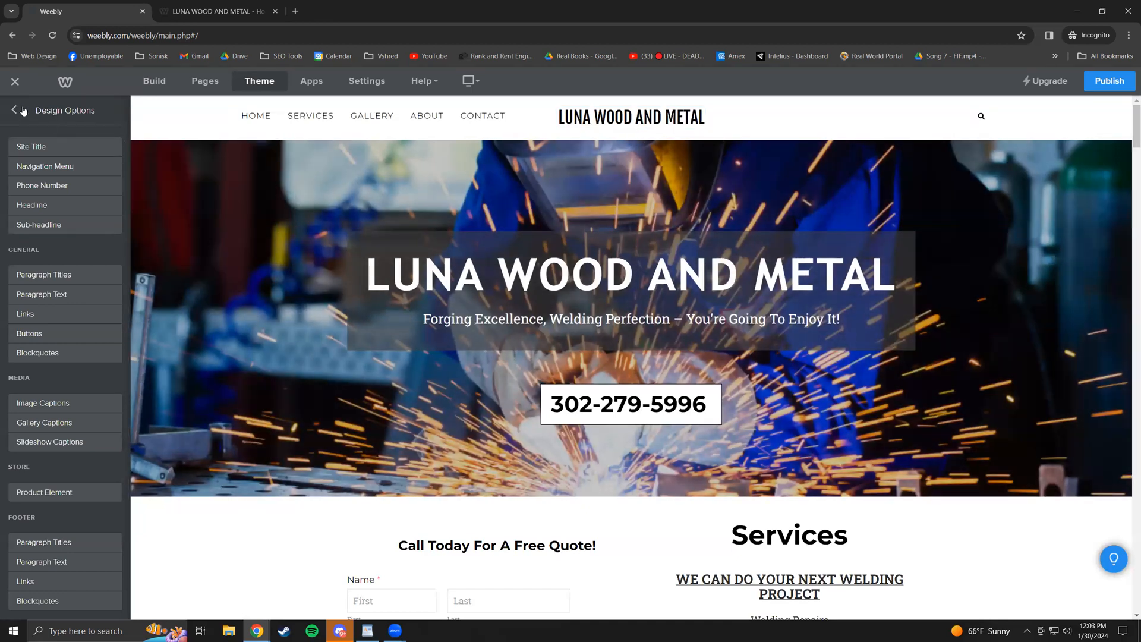
pyautogui.click(161, 82)
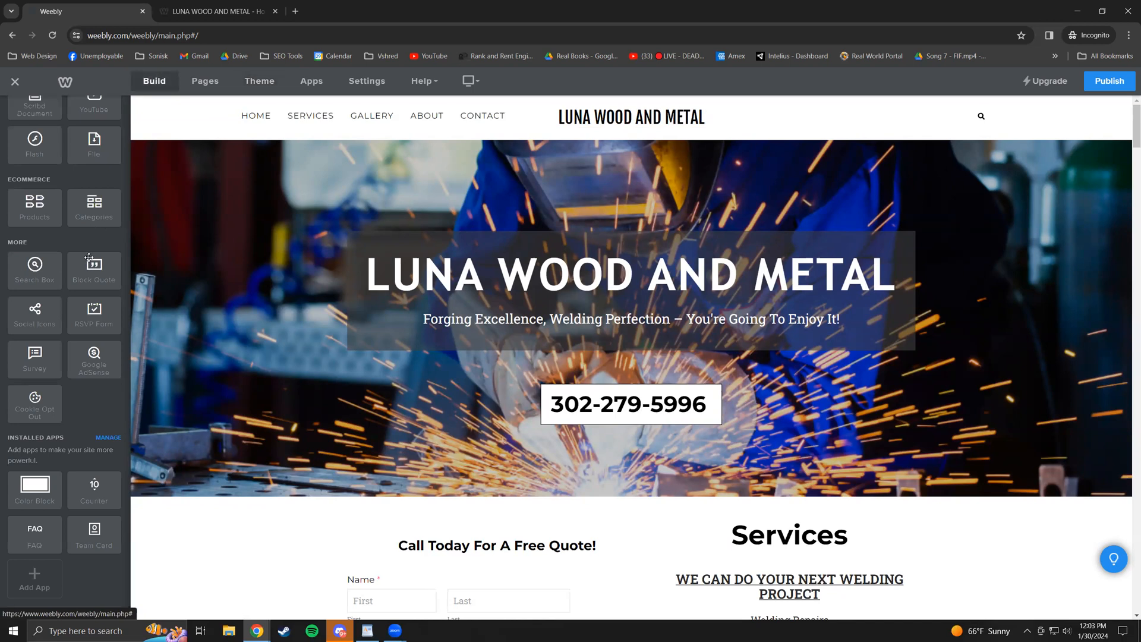